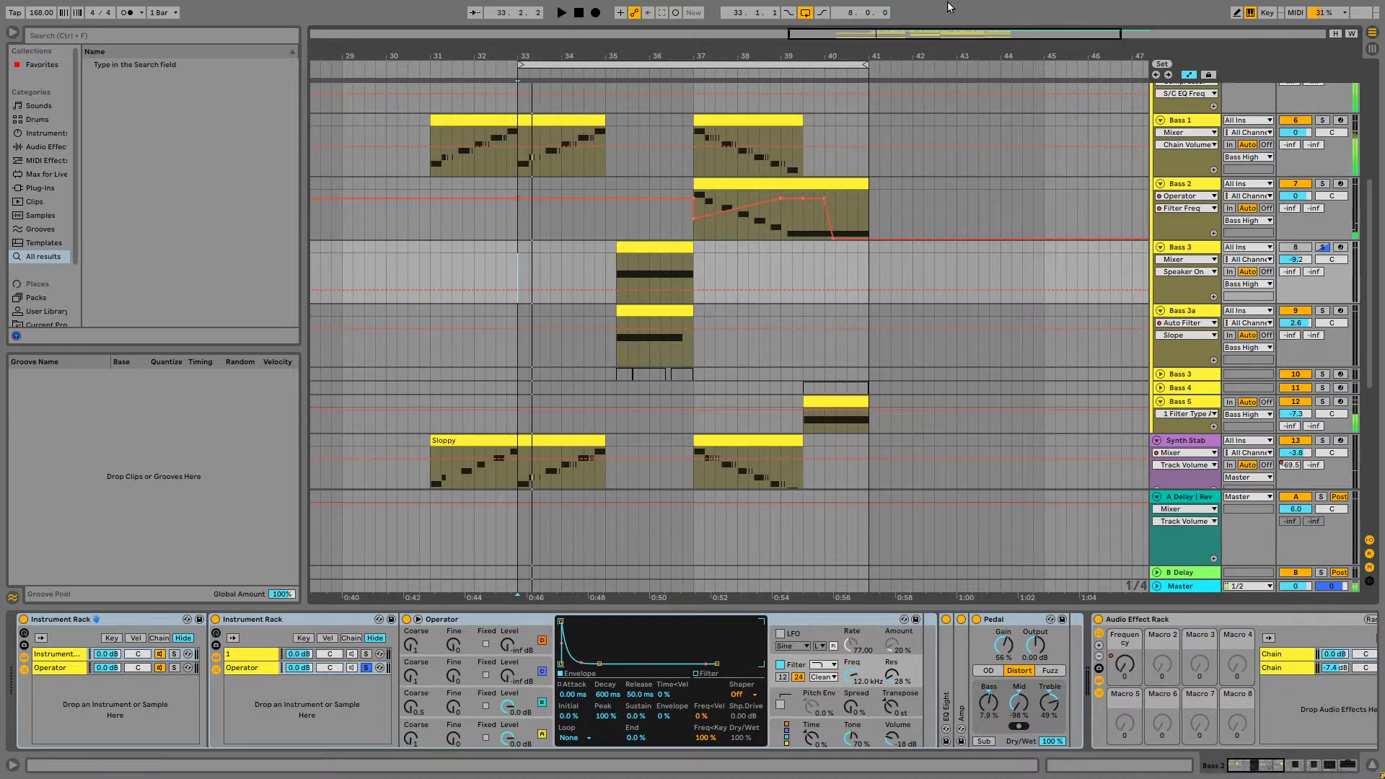
Reduce the height of the Synth Stab track in the arrangement
scroll(632, 422, down, 3)
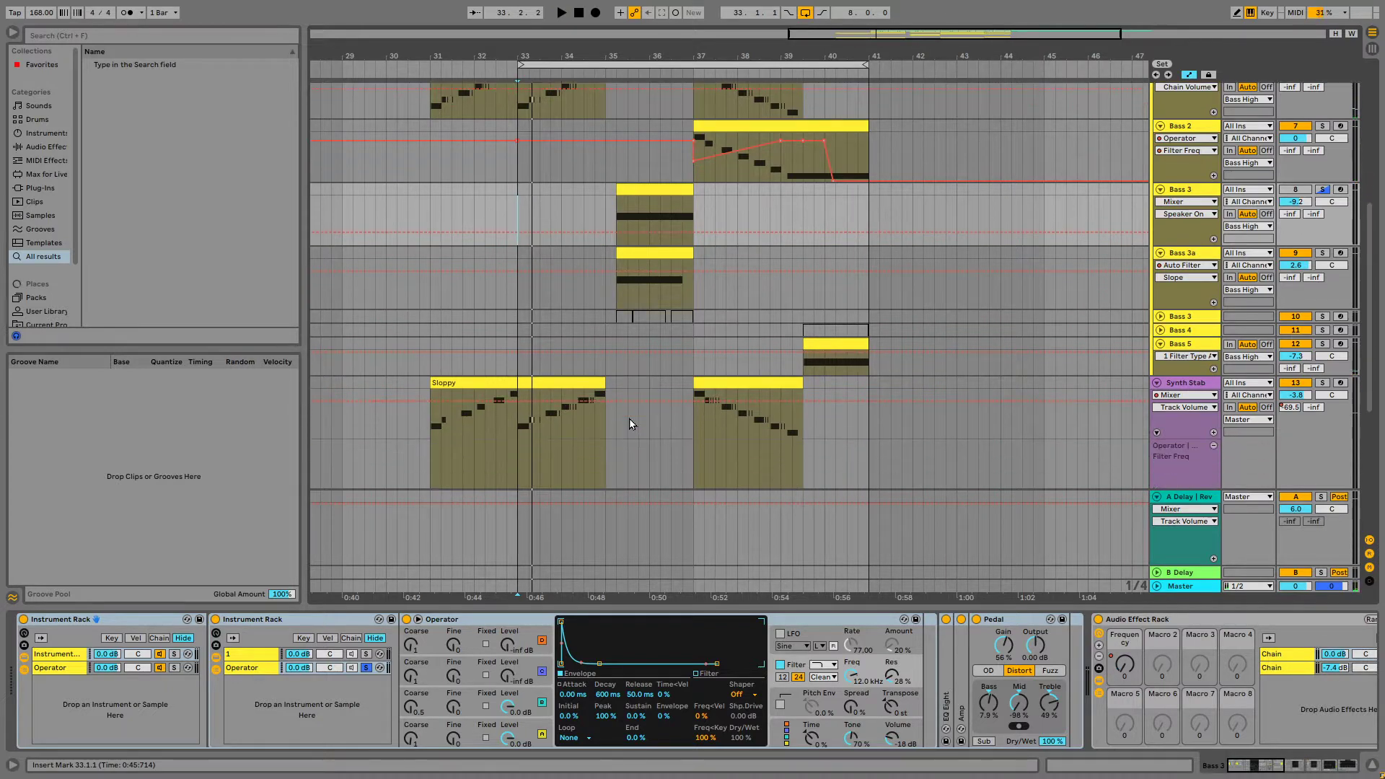
scroll(632, 423, down, 5)
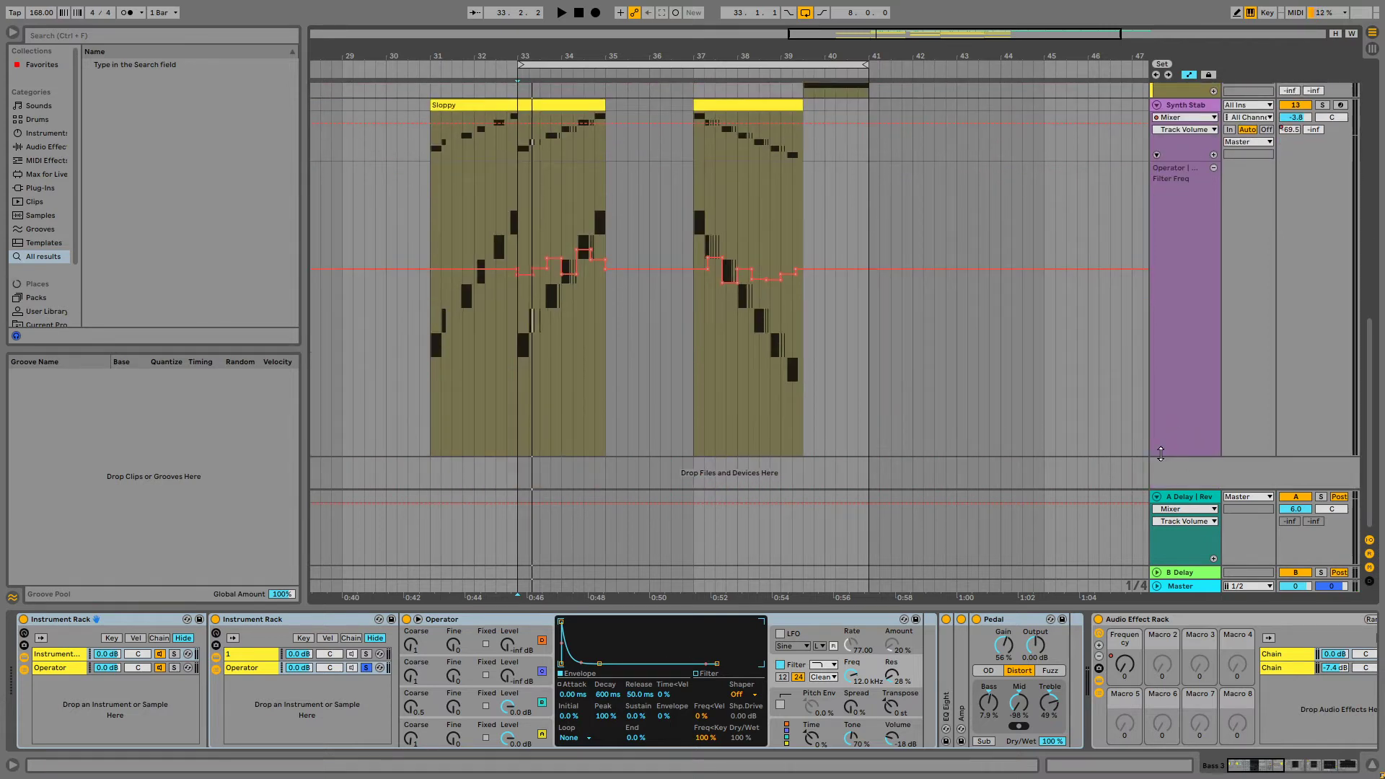
drag(1161, 453, 1120, 197)
scroll(974, 231, up, 9)
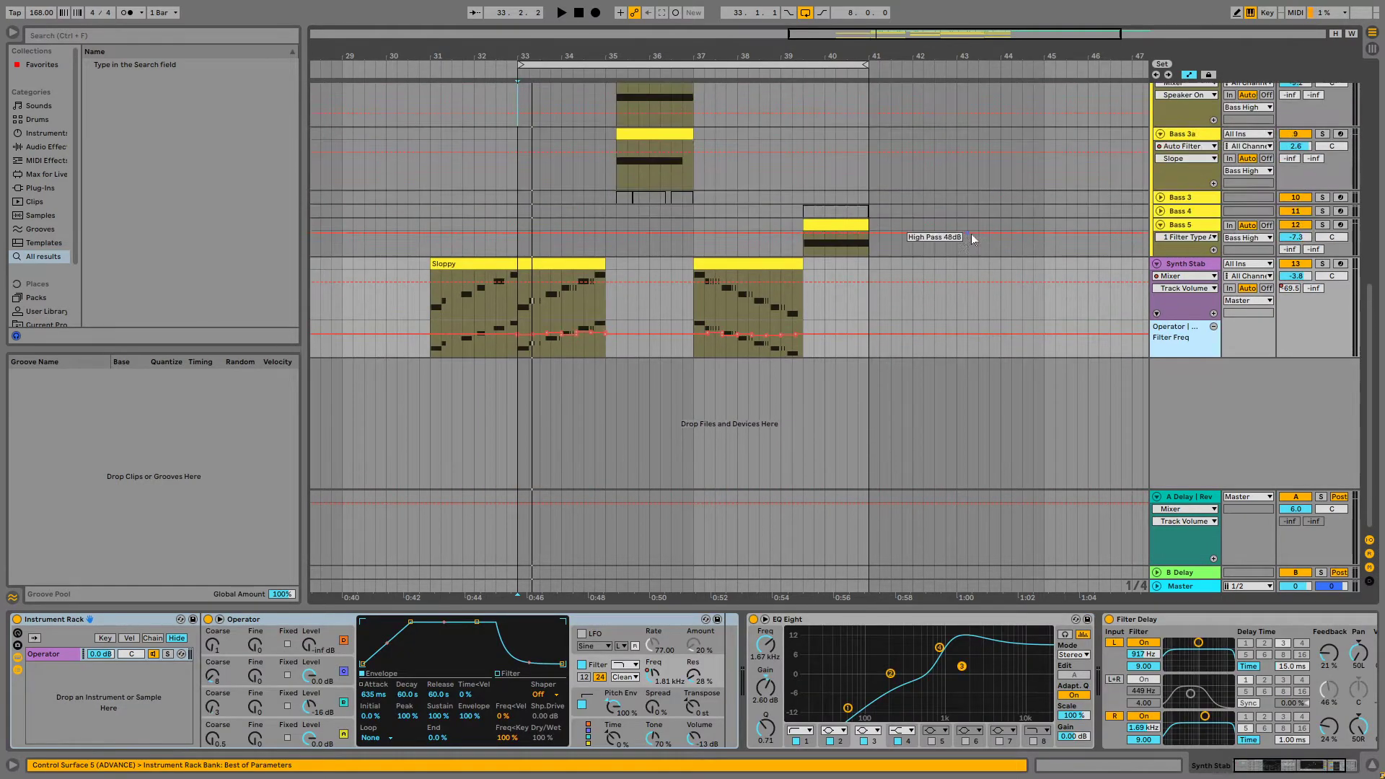
Audition the Bass 3a clip at bar 35 in solo, and take the track out of solo
click(660, 274)
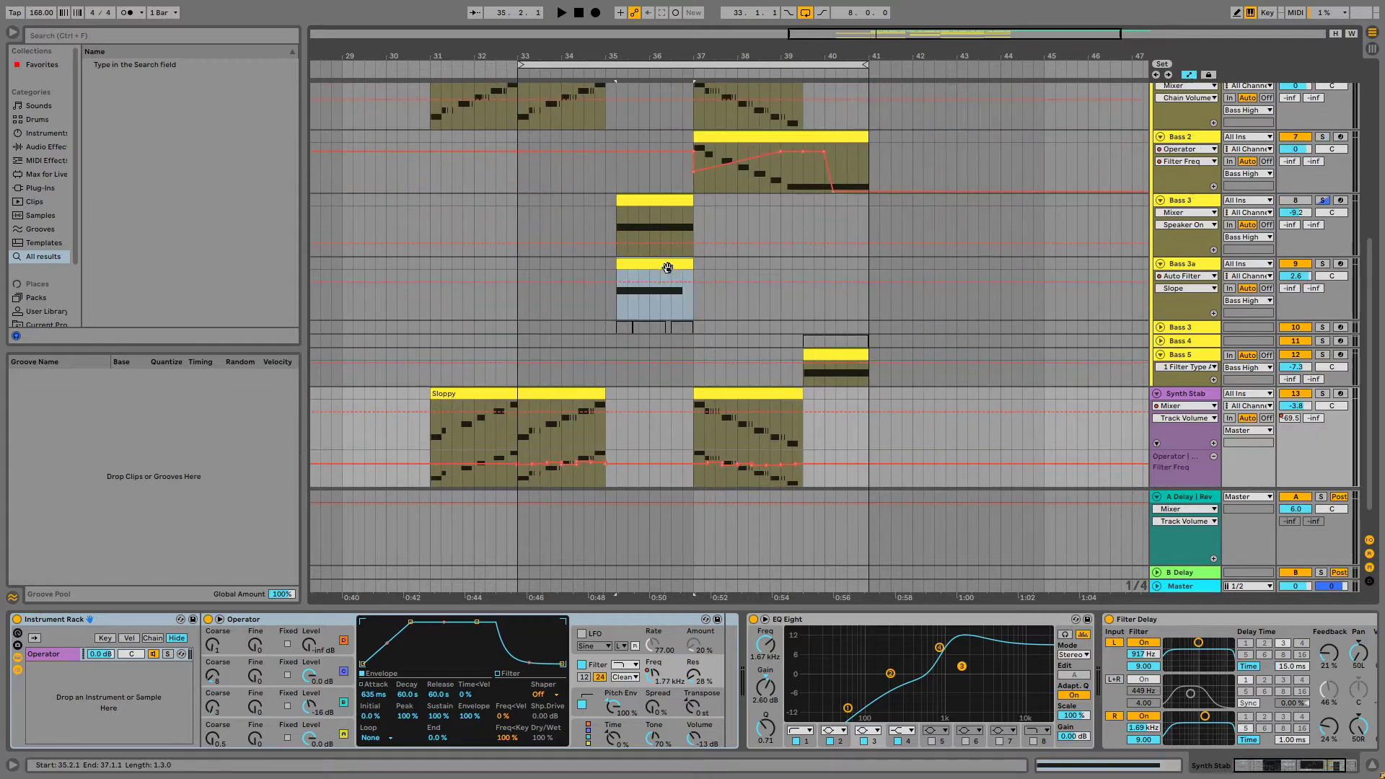
click(1323, 264)
key(space)
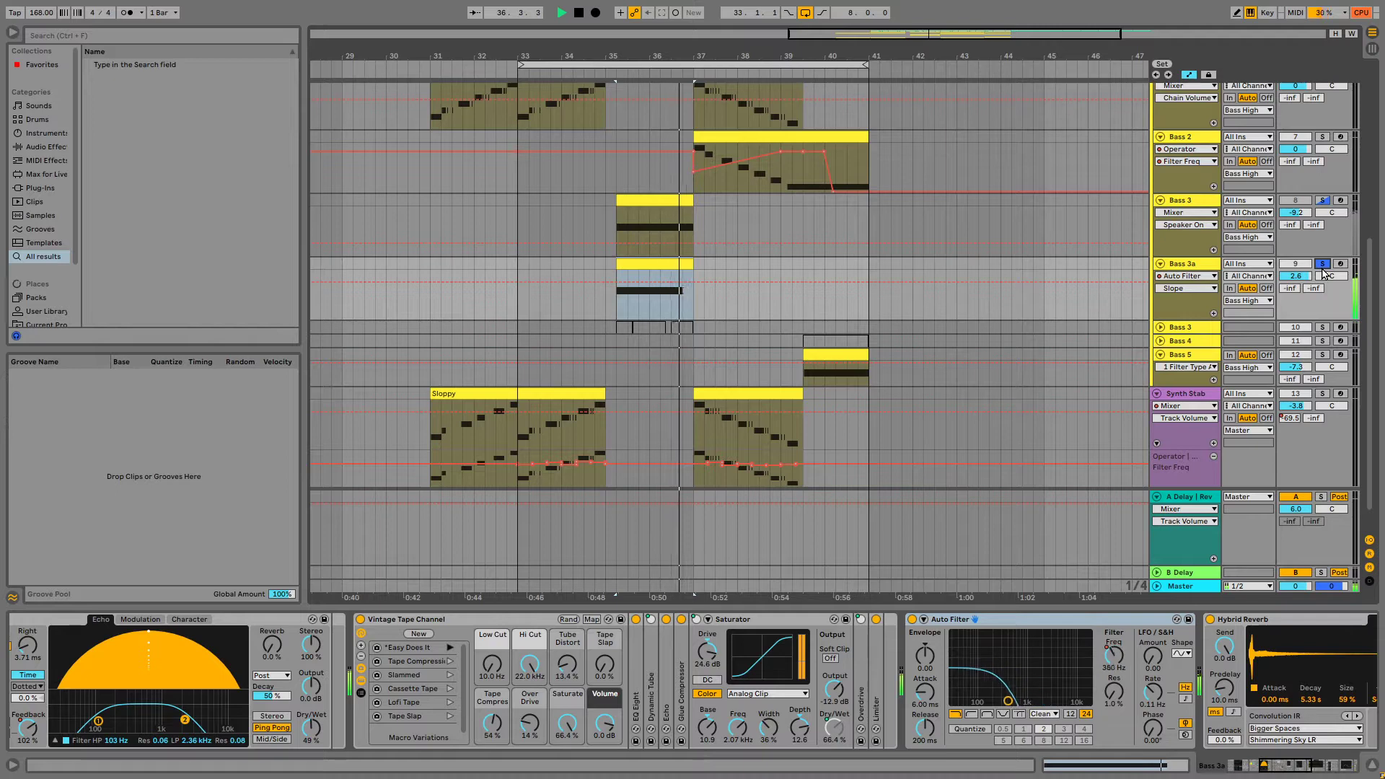
key(space)
click(1323, 264)
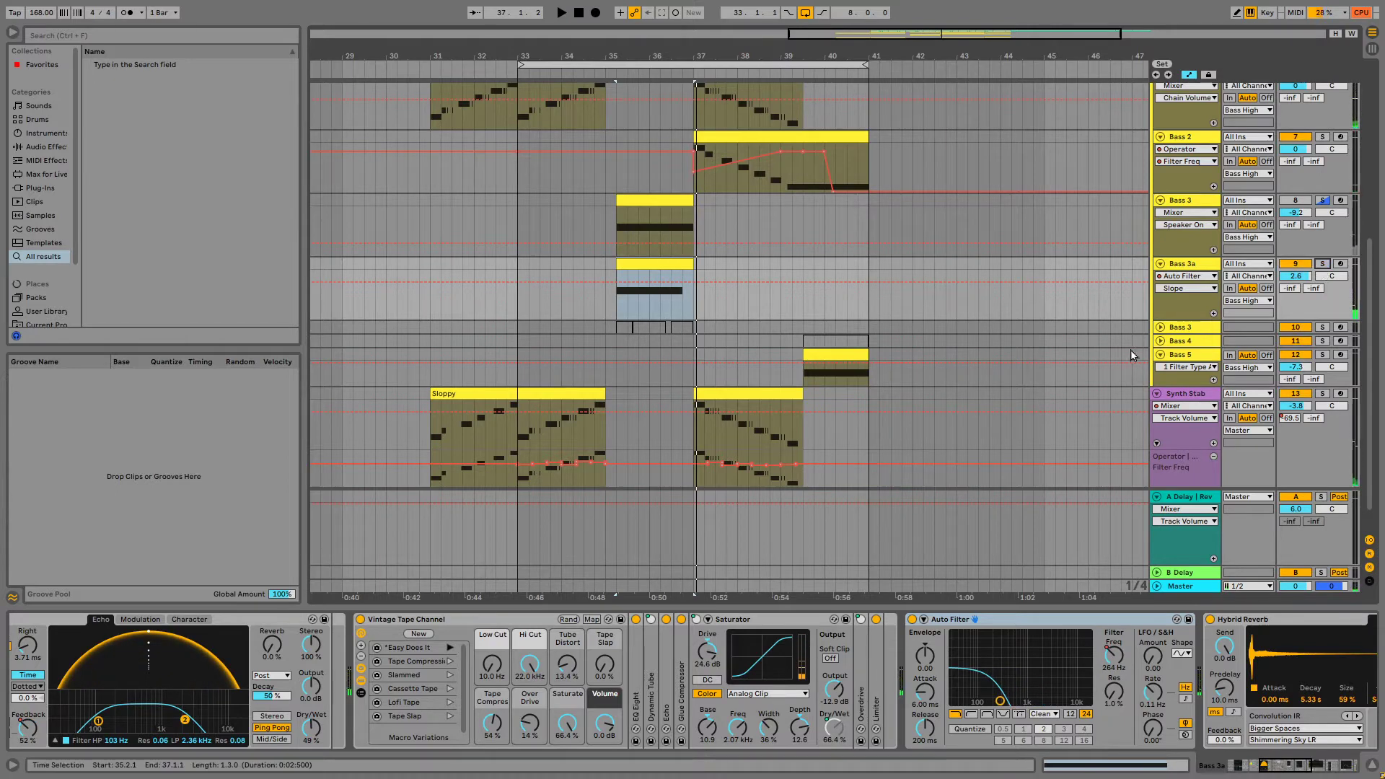
Unfold the Bass 4 track and reactivate its deactivated clip at bar 39
click(1161, 340)
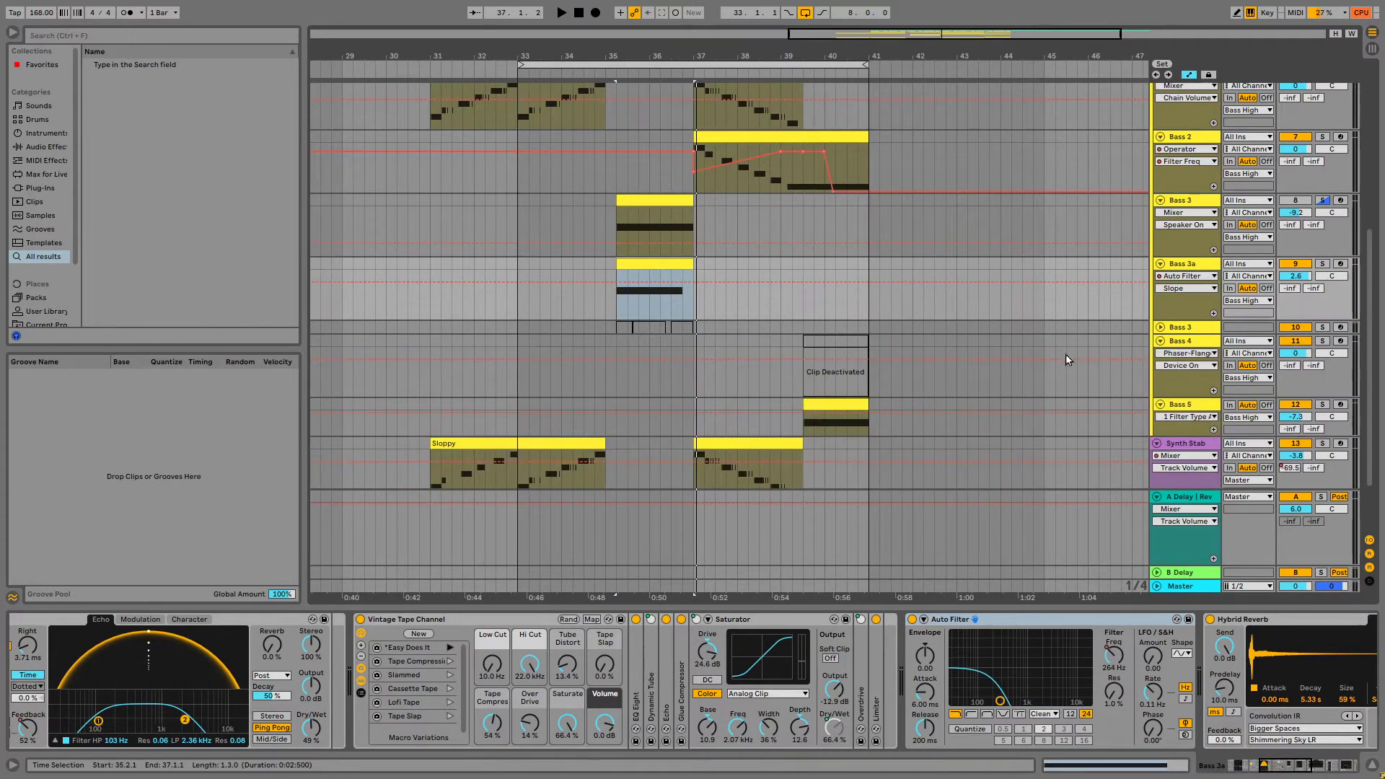
click(816, 342)
key(0)
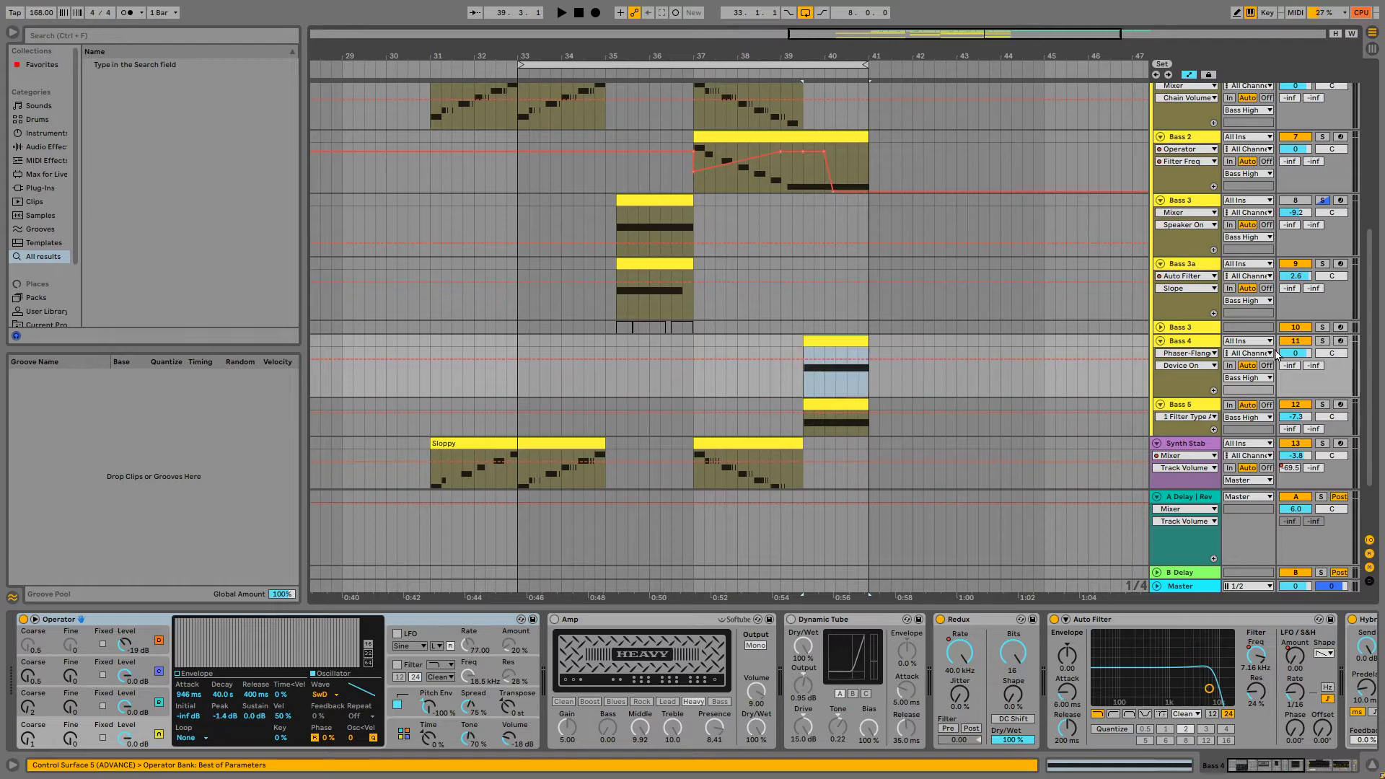
Audition the Bass 4 clip in solo, and switch the Bass 4 track off
click(1324, 340)
click(823, 341)
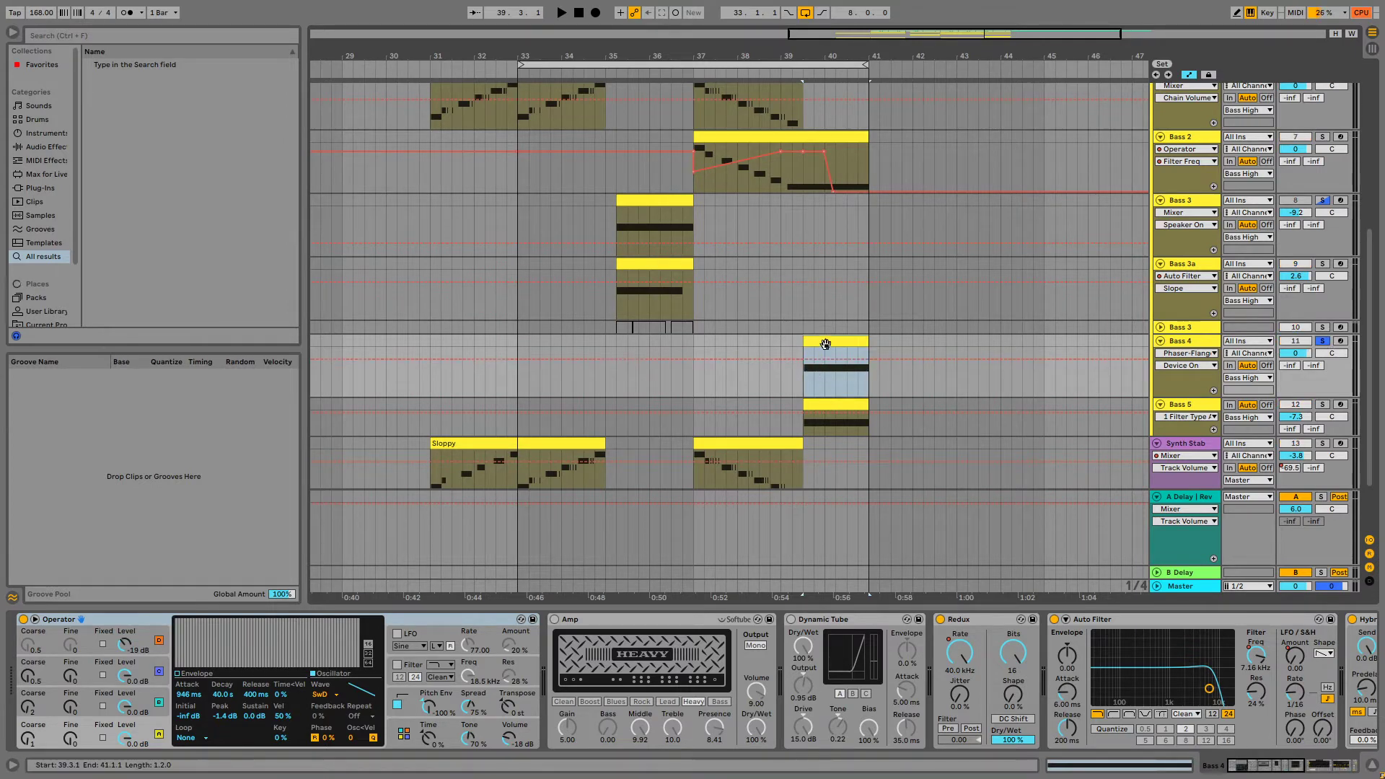
key(space)
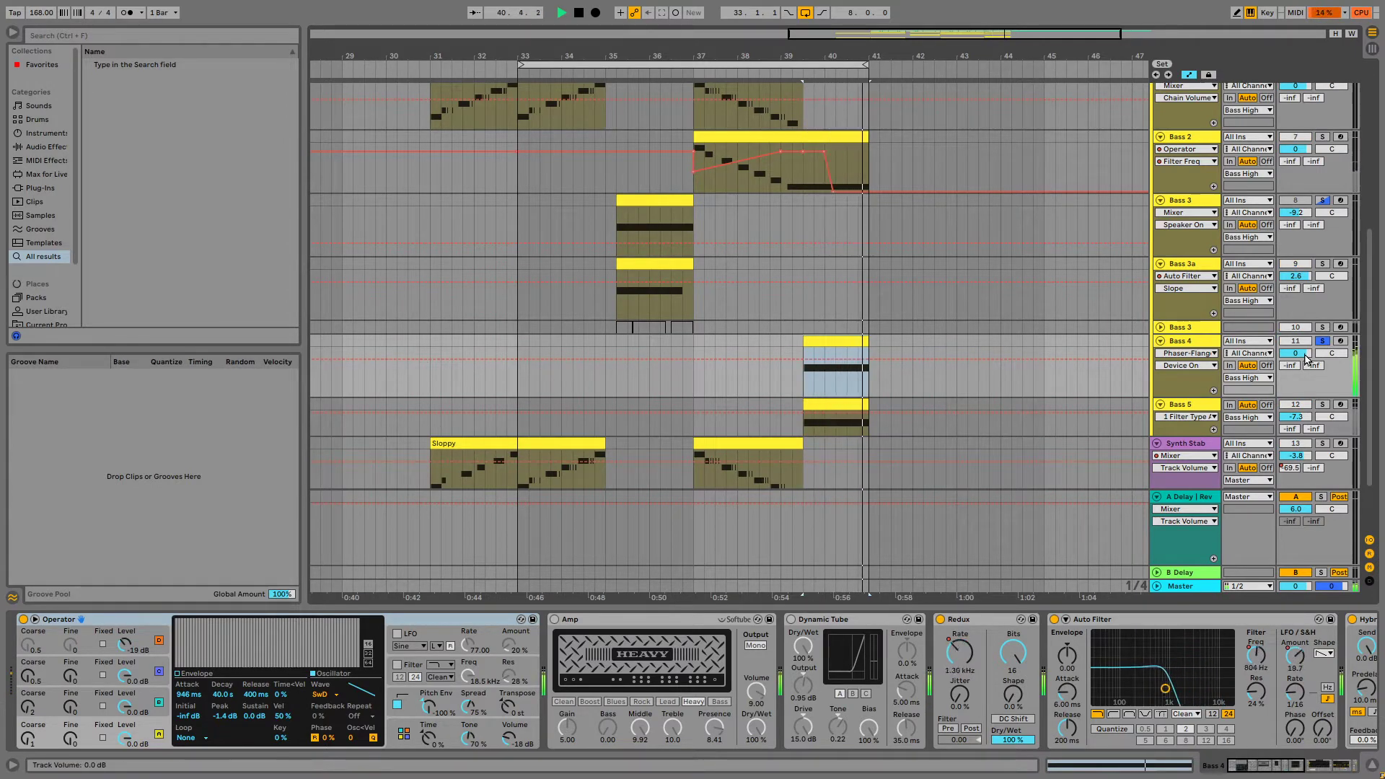
key(space)
click(1324, 340)
click(1296, 341)
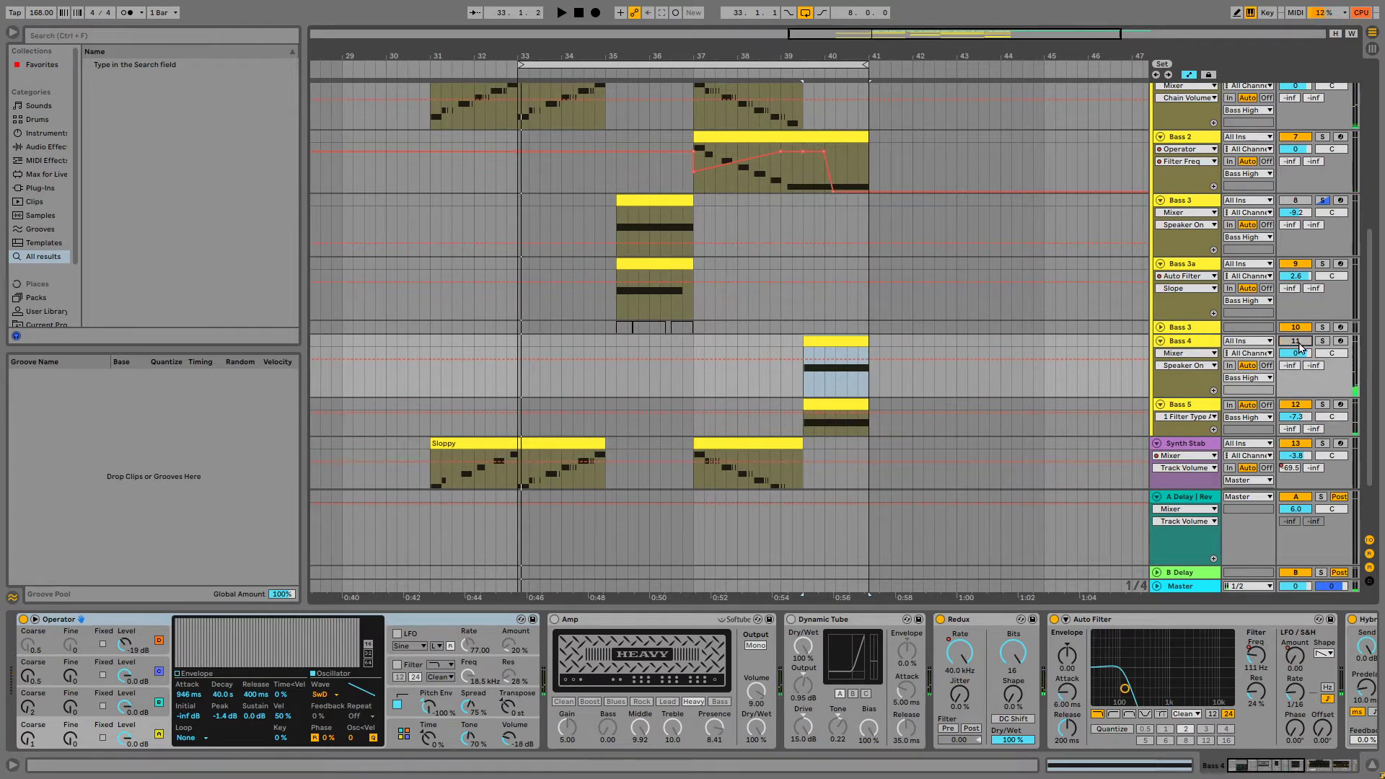
Reactivate the clips from bar 35 on the folded Bass 3 track (track 10) and audition them in solo
drag(726, 328, 624, 327)
click(1321, 328)
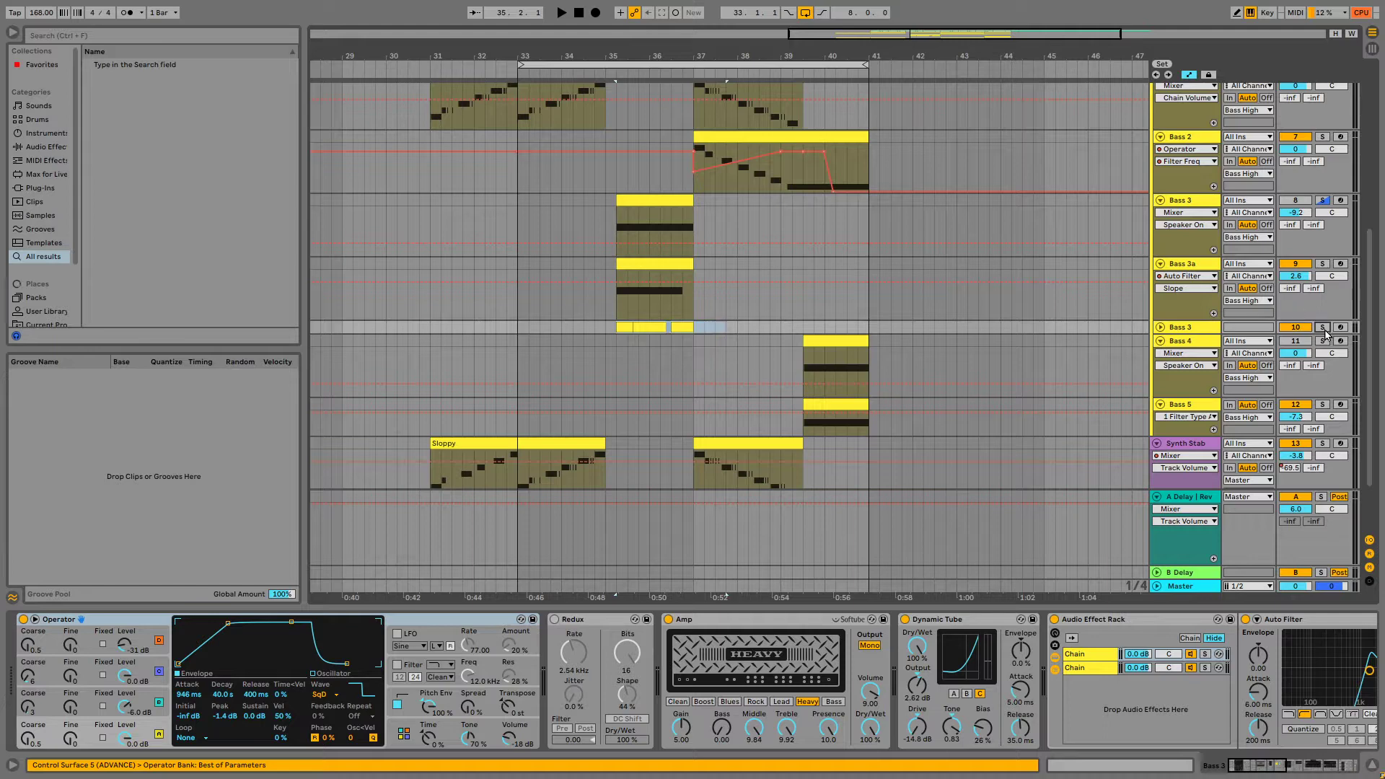
key(space)
click(1322, 328)
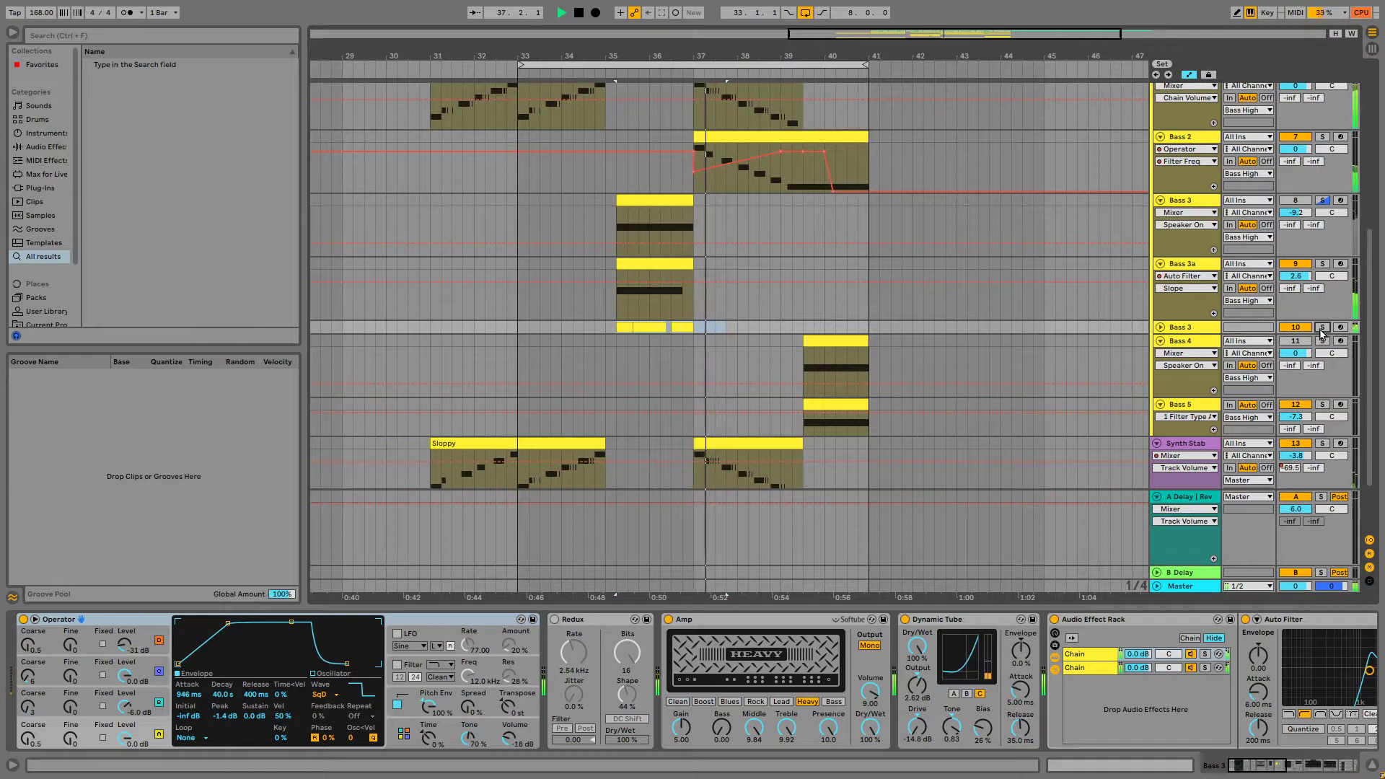
key(space)
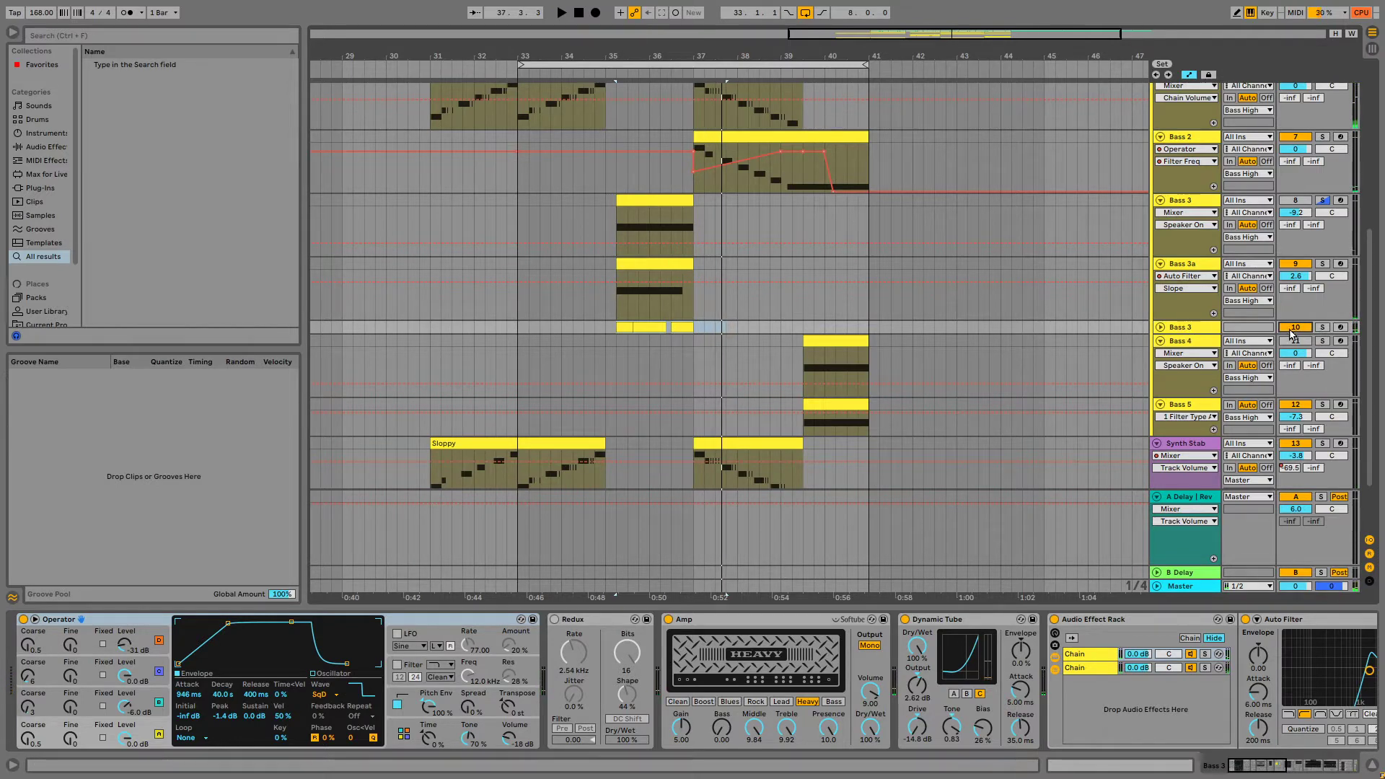
Fold the Bass 4 track and reduce the height of the Bass 1, Bass 2 and Bass 3 tracks
click(1160, 342)
scroll(884, 251, up, 8)
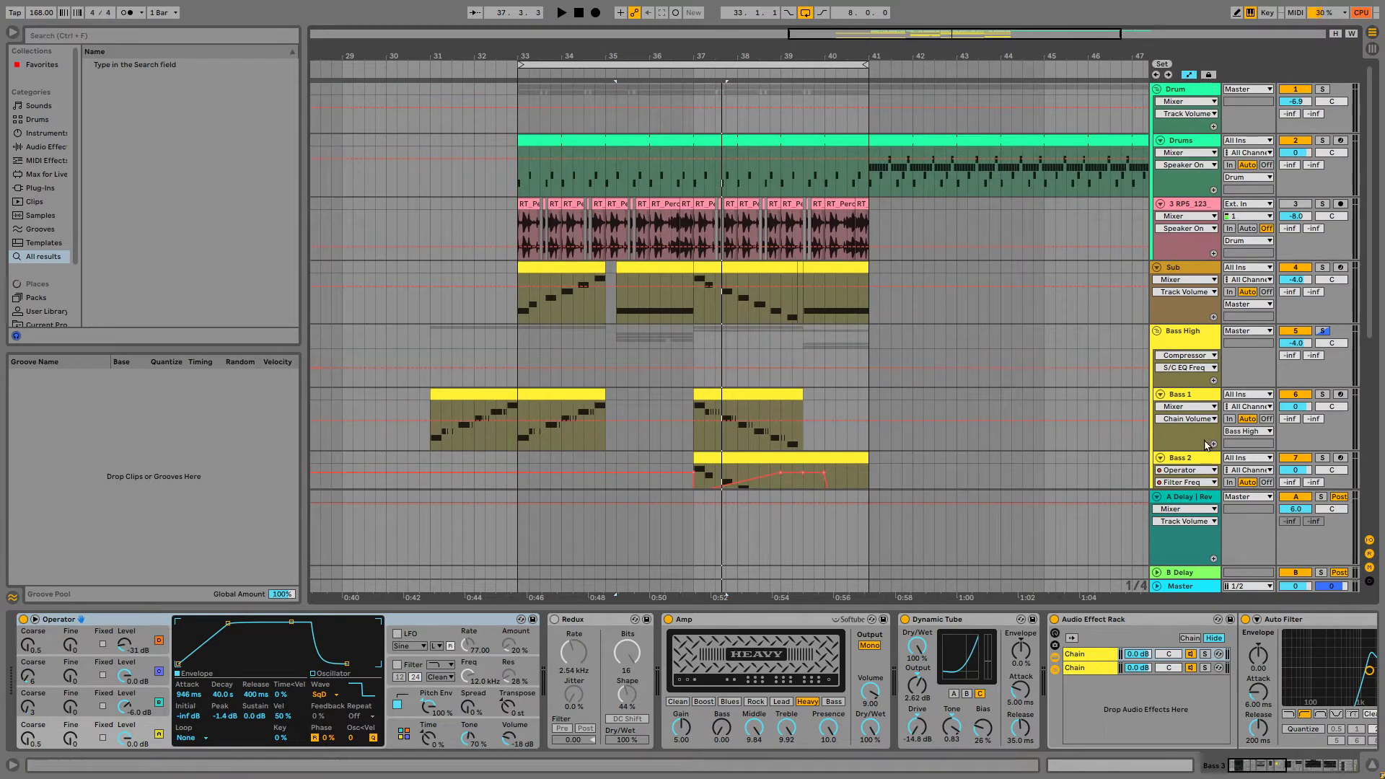
drag(1186, 451, 1180, 375)
scroll(1193, 436, down, 2)
scroll(1199, 427, down, 2)
scroll(1018, 299, up, 3)
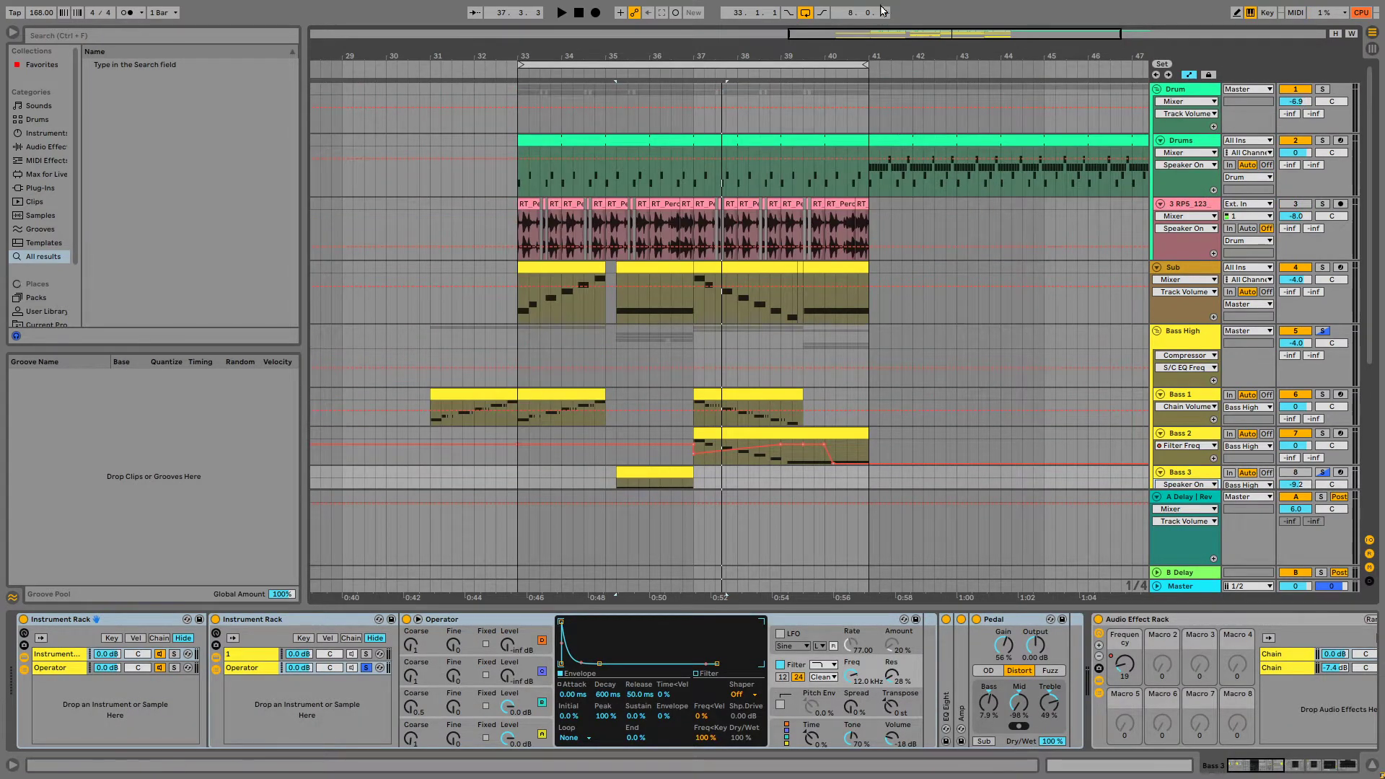
Move the second drum clip on the Drums track from bar 41 to bar 49
drag(917, 33, 918, 8)
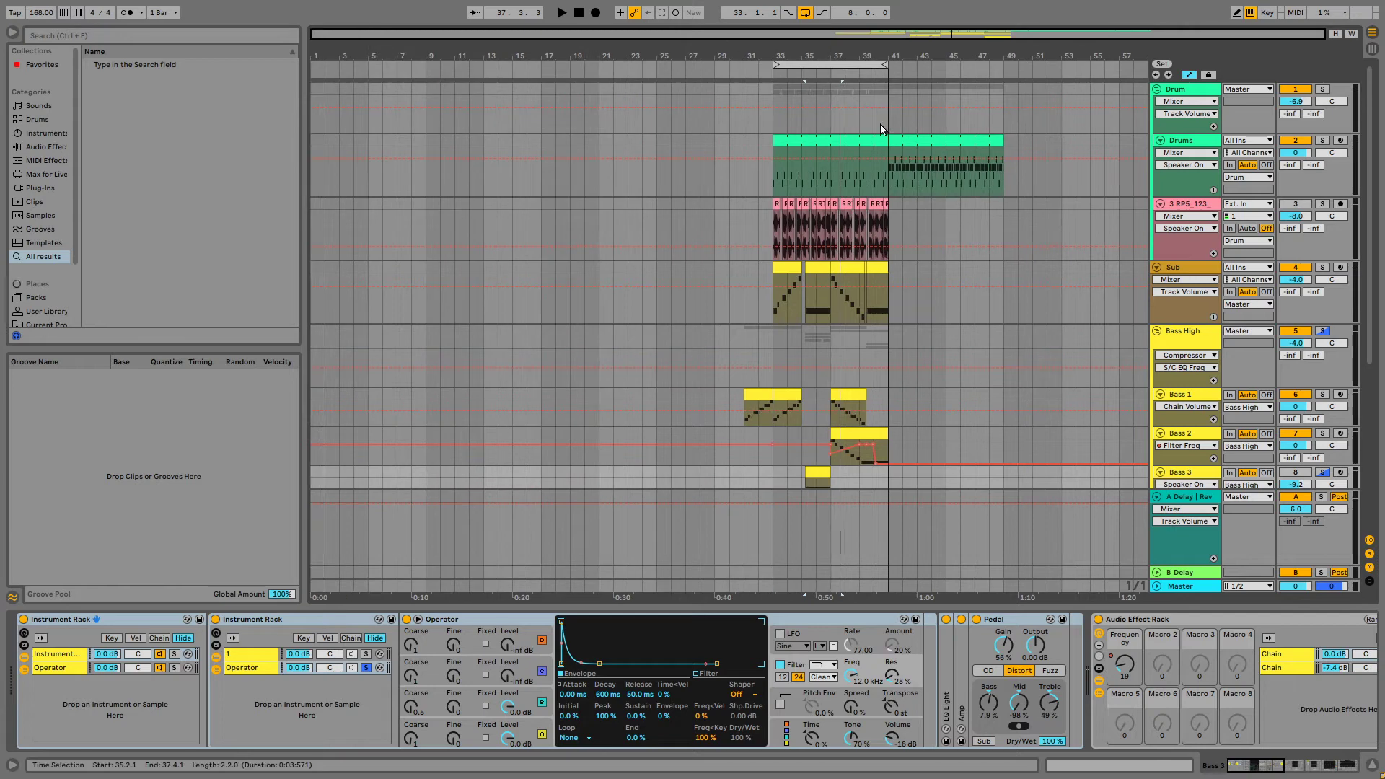
click(927, 143)
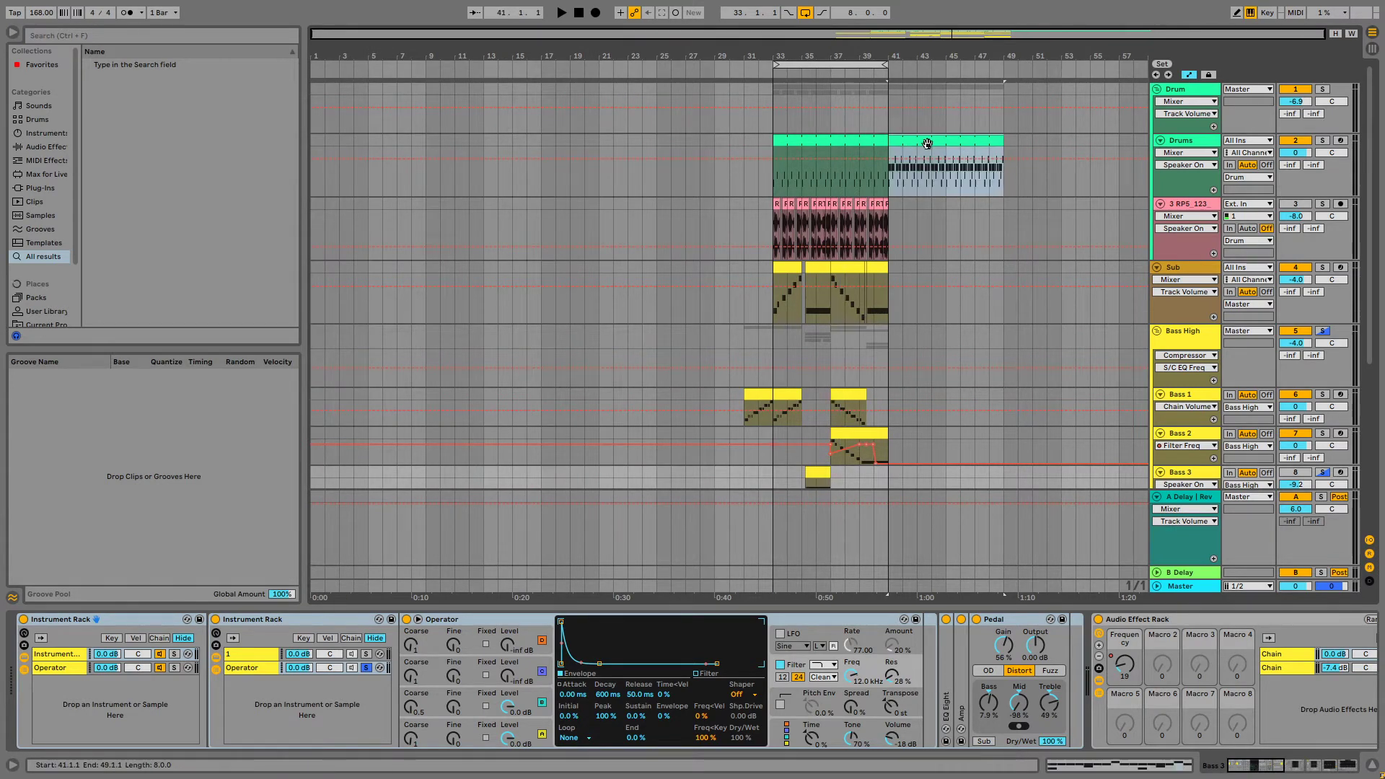
click(942, 142)
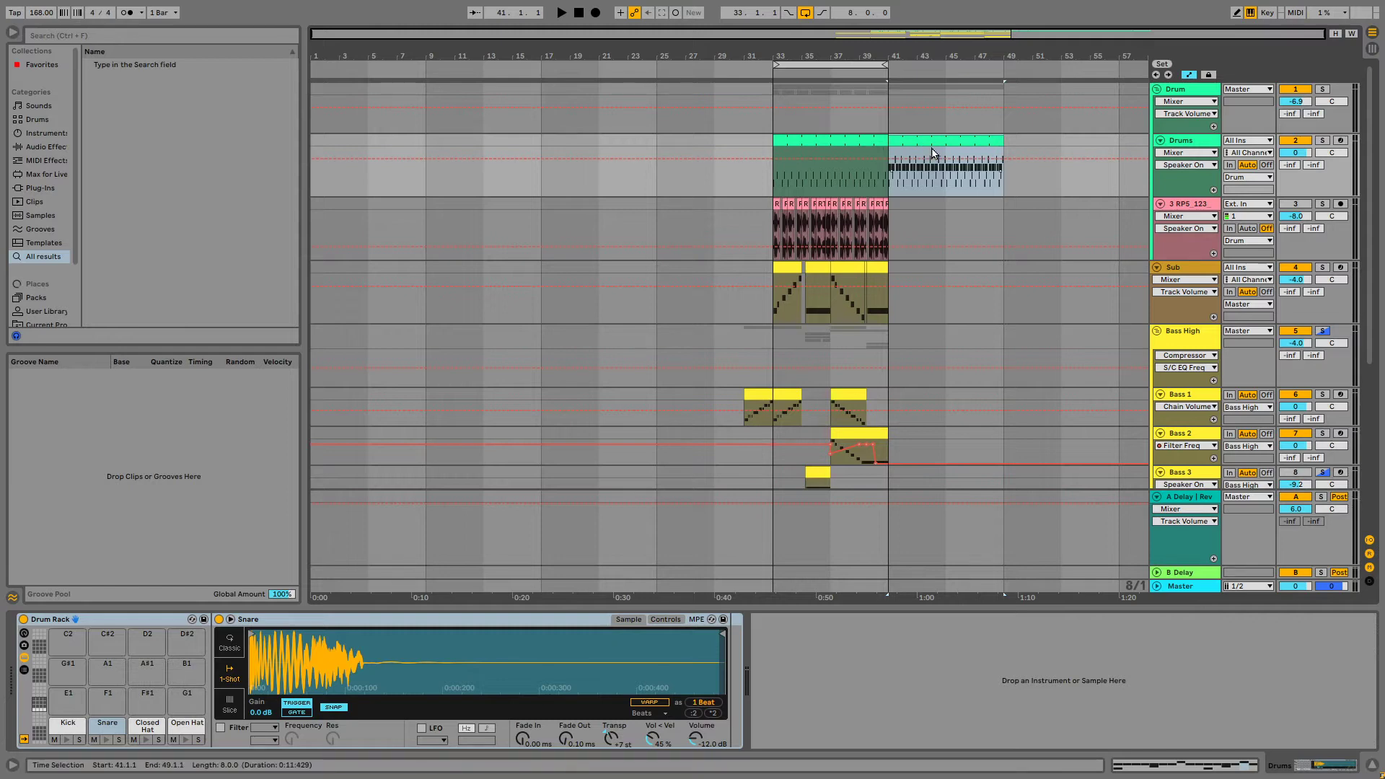
drag(930, 144, 1102, 170)
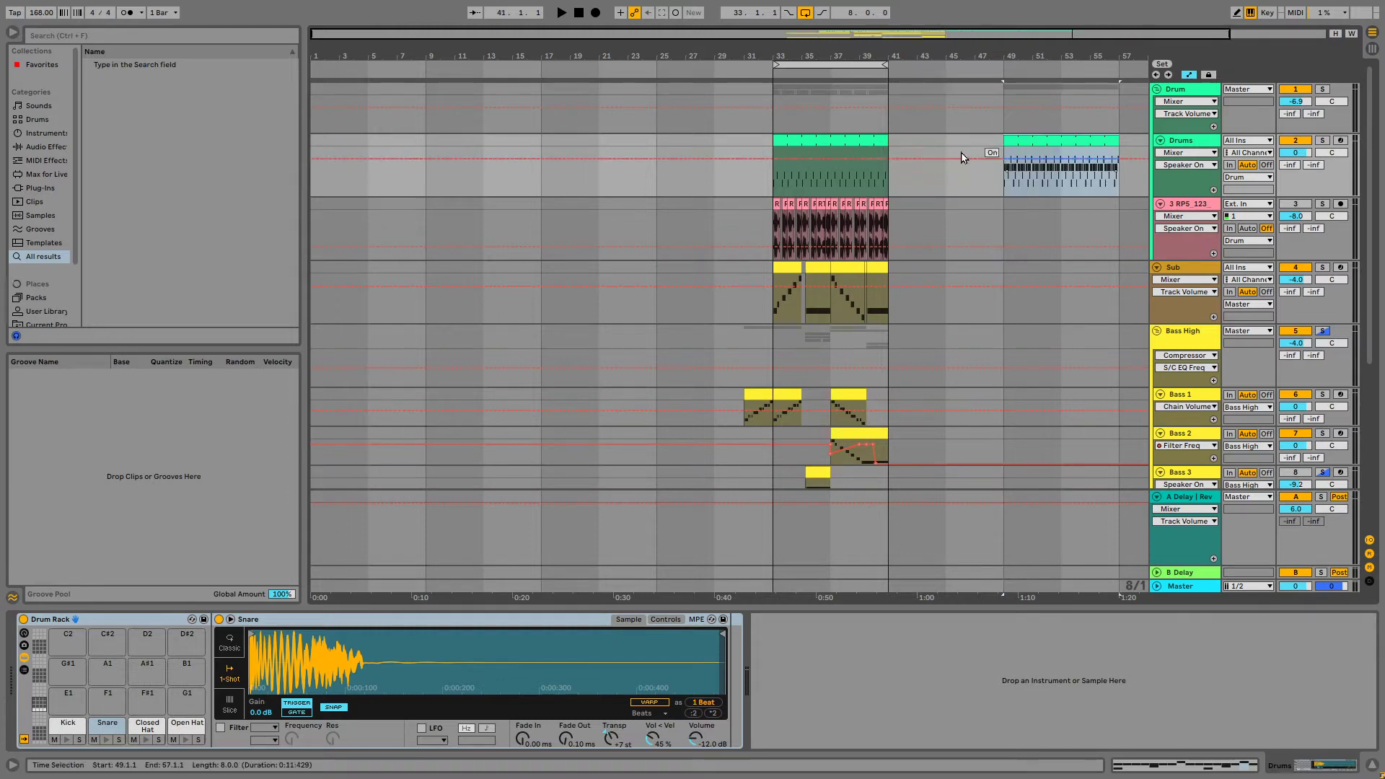
click(777, 190)
key(Up)
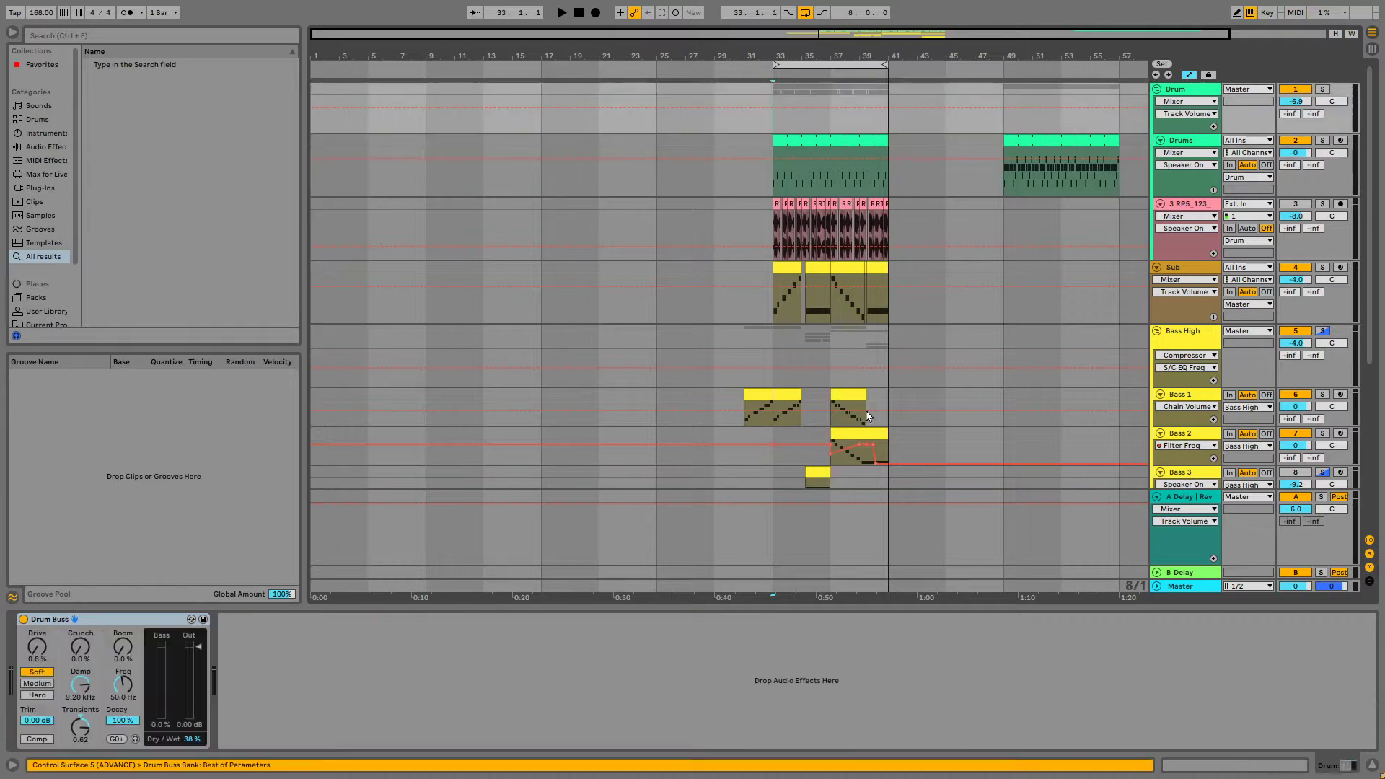
shift+click(881, 586)
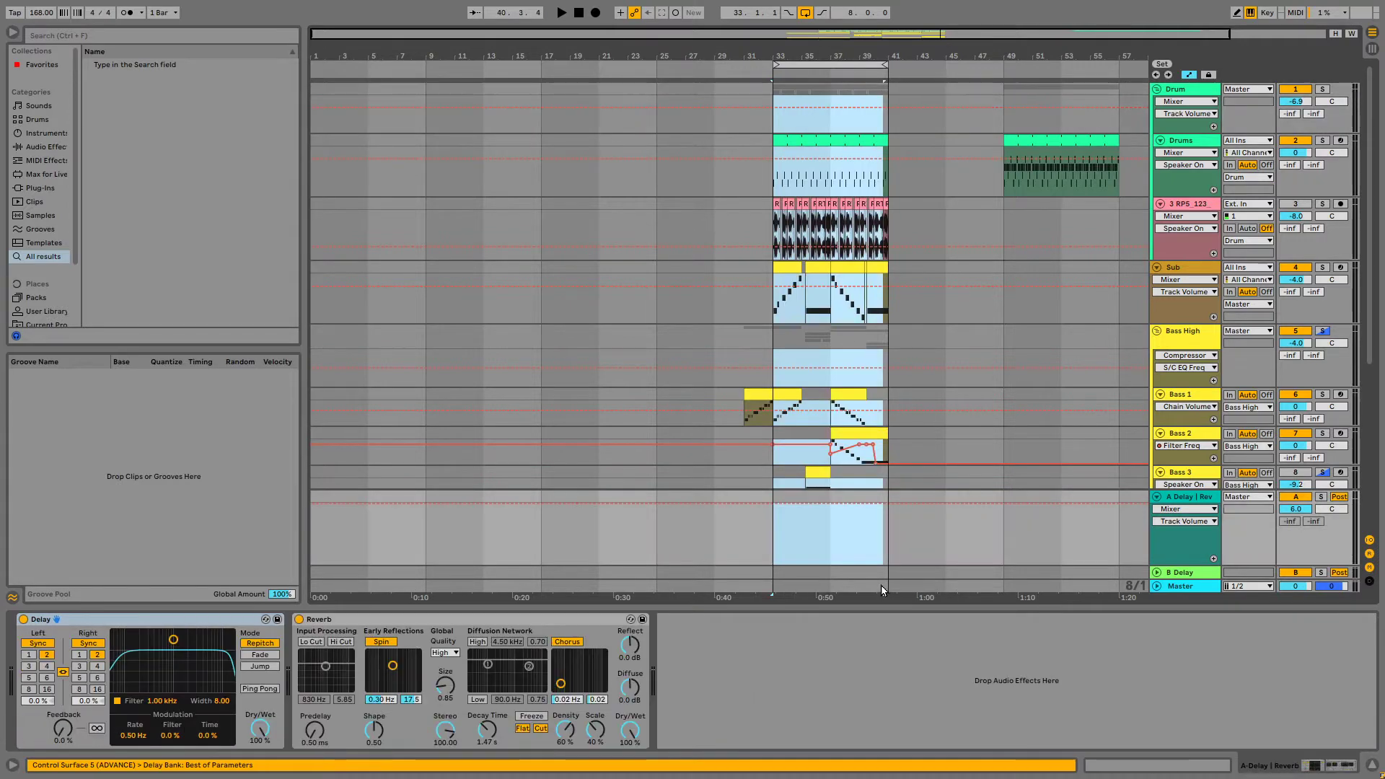
key(ctrl+d)
key(ctrl+z)
click(907, 187)
Duplicate the eight-bar section from bar 33 to bar 41 across all tracks
click(781, 129)
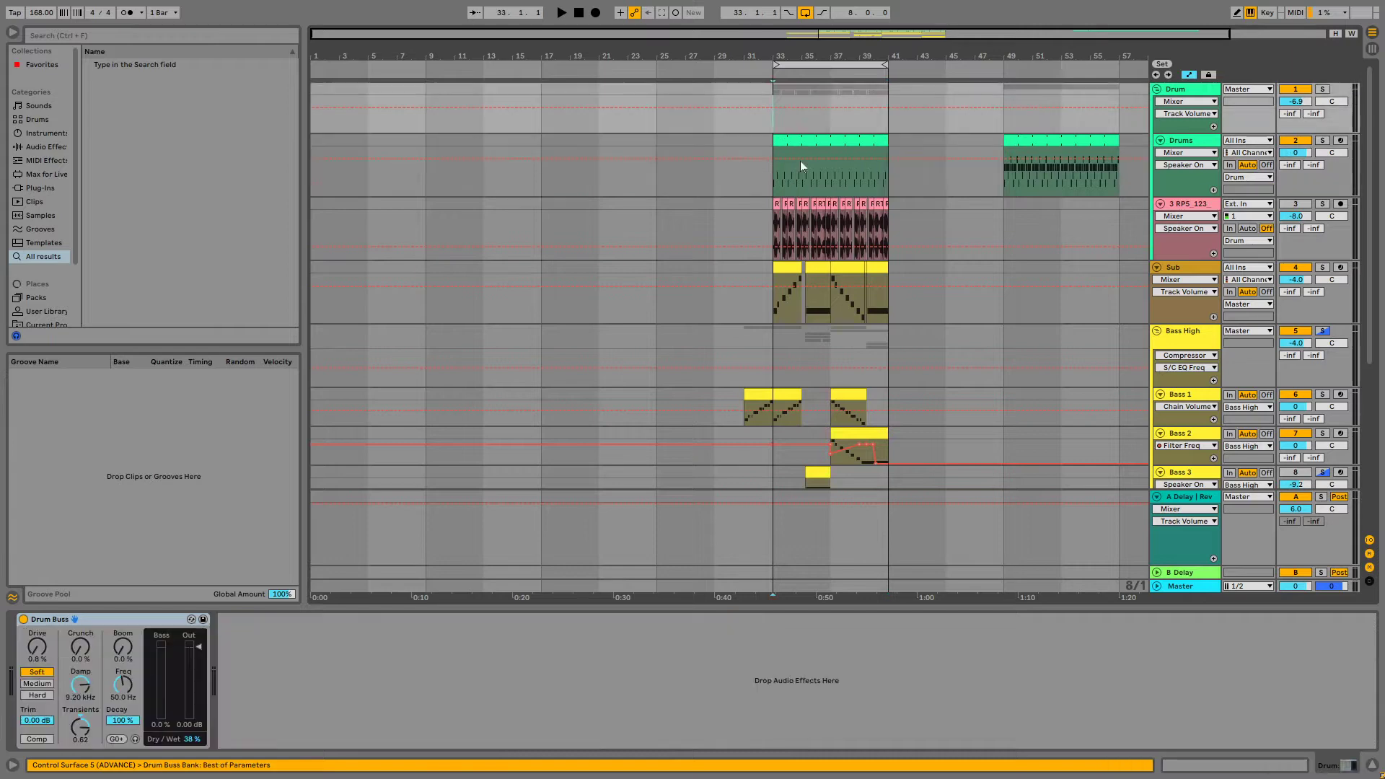
drag(876, 582, 886, 591)
key(ctrl+d)
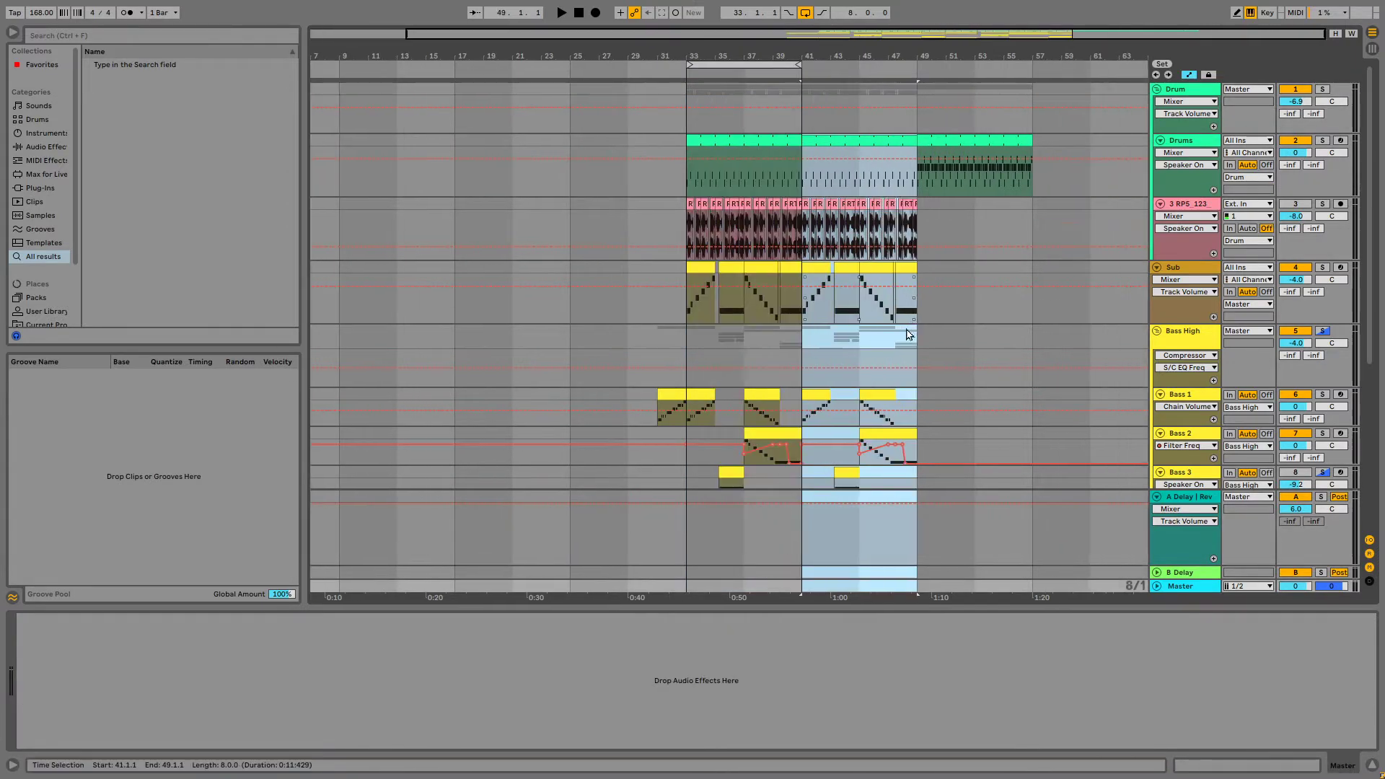
Move the drum clip at bar 49 to bar 25, and duplicate bars 33 to 49 across all tracks
click(945, 139)
drag(945, 139, 608, 144)
click(710, 134)
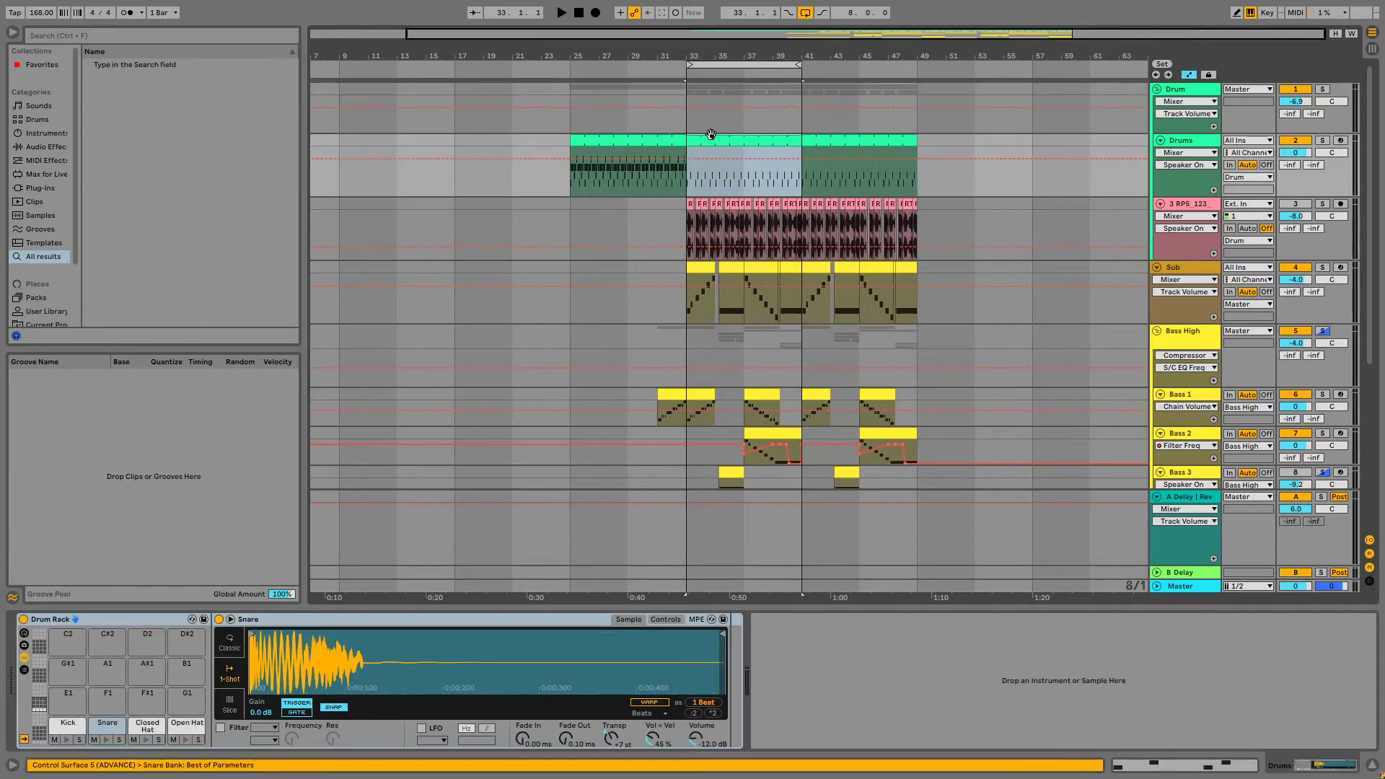
shift+click(920, 586)
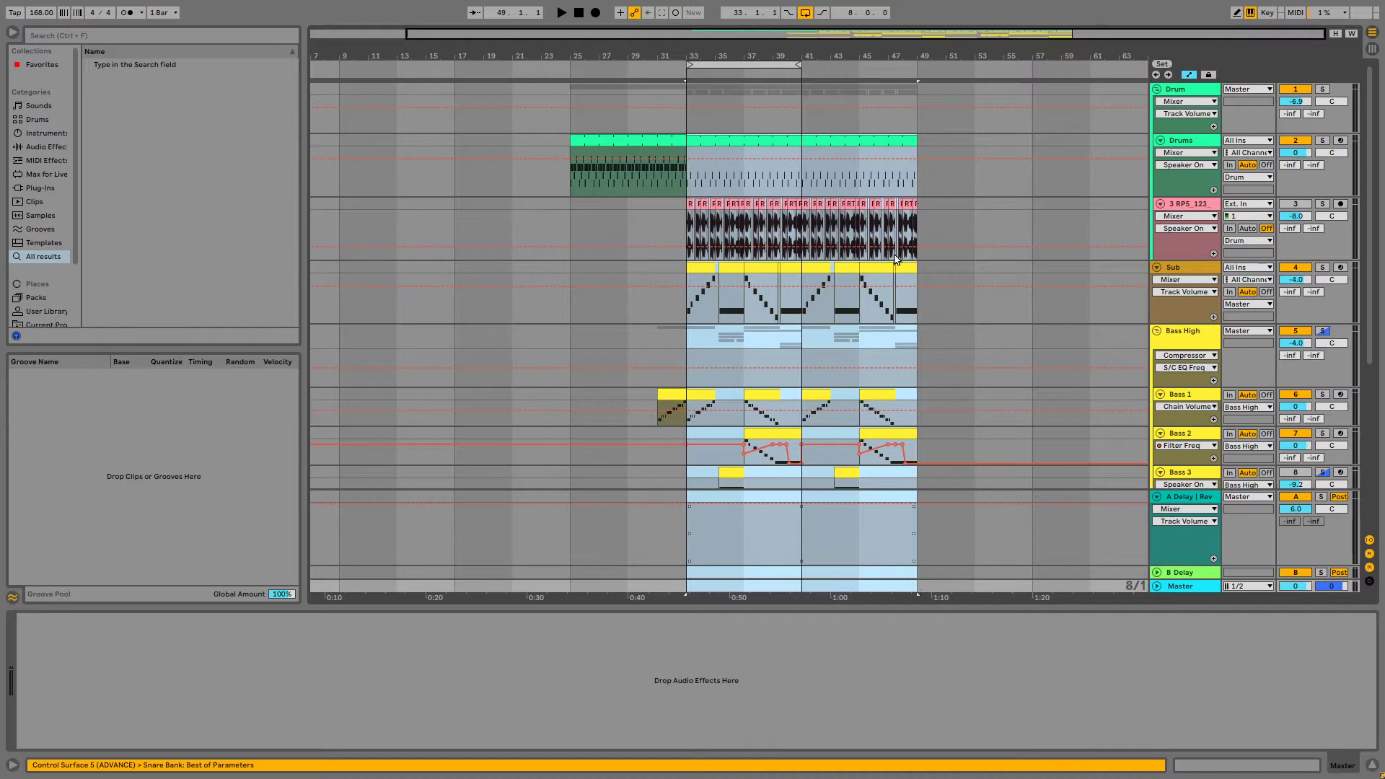
key(ctrl+d)
Move the drum clip from bar 25 to bar 49 on the Drums track and briefly play from there
double_click(834, 37)
drag(617, 142, 887, 189)
click(869, 181)
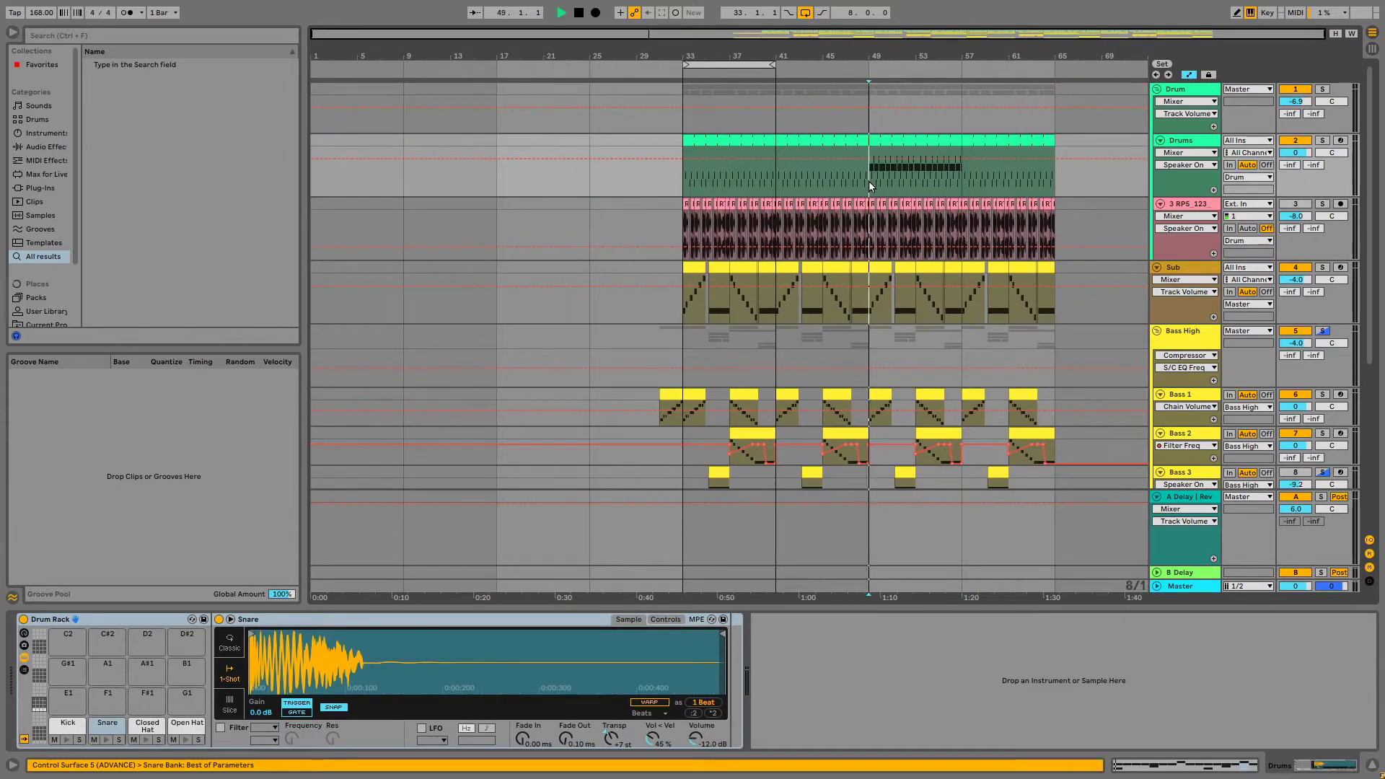
key(space)
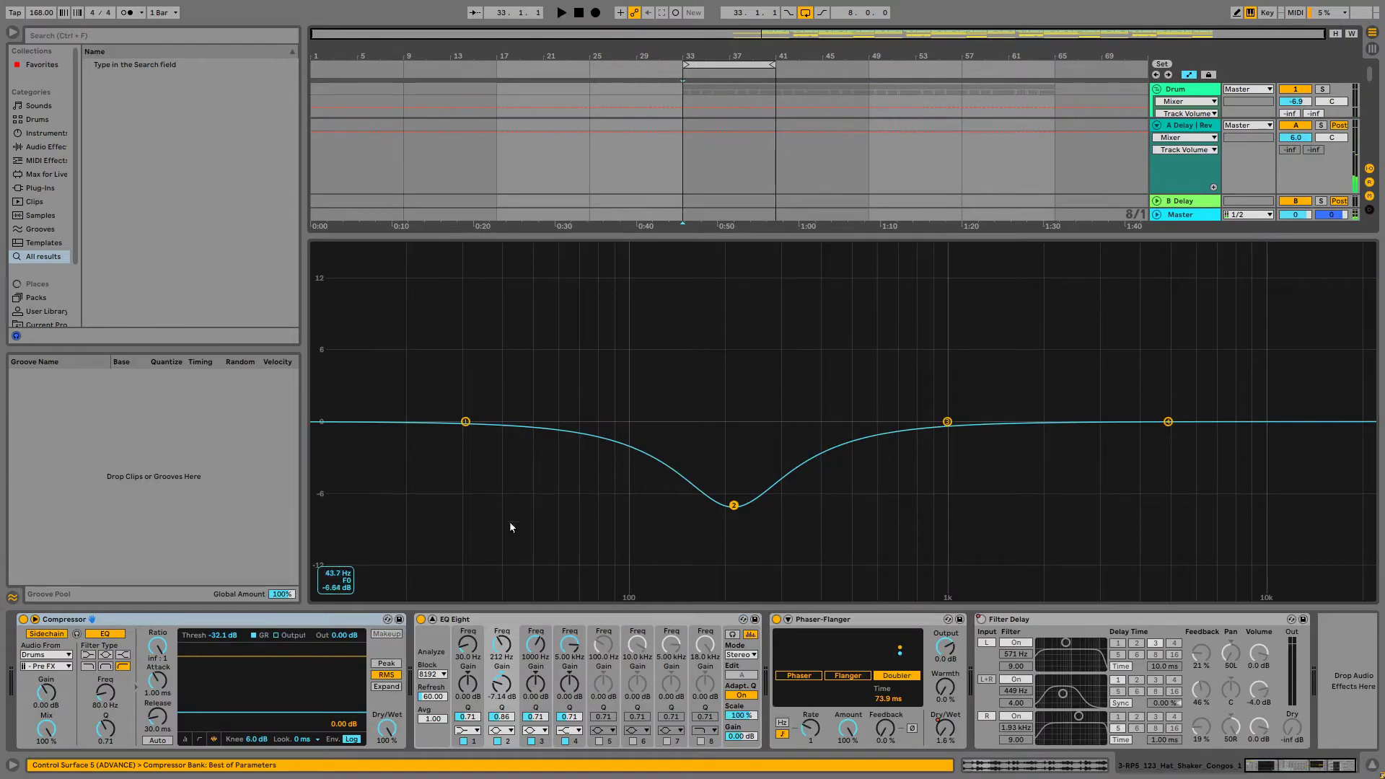
Hide the expanded EQ Eight display and the automation lanes, and delete the pink percussion loop clips from bar 33 to bar 49
click(432, 619)
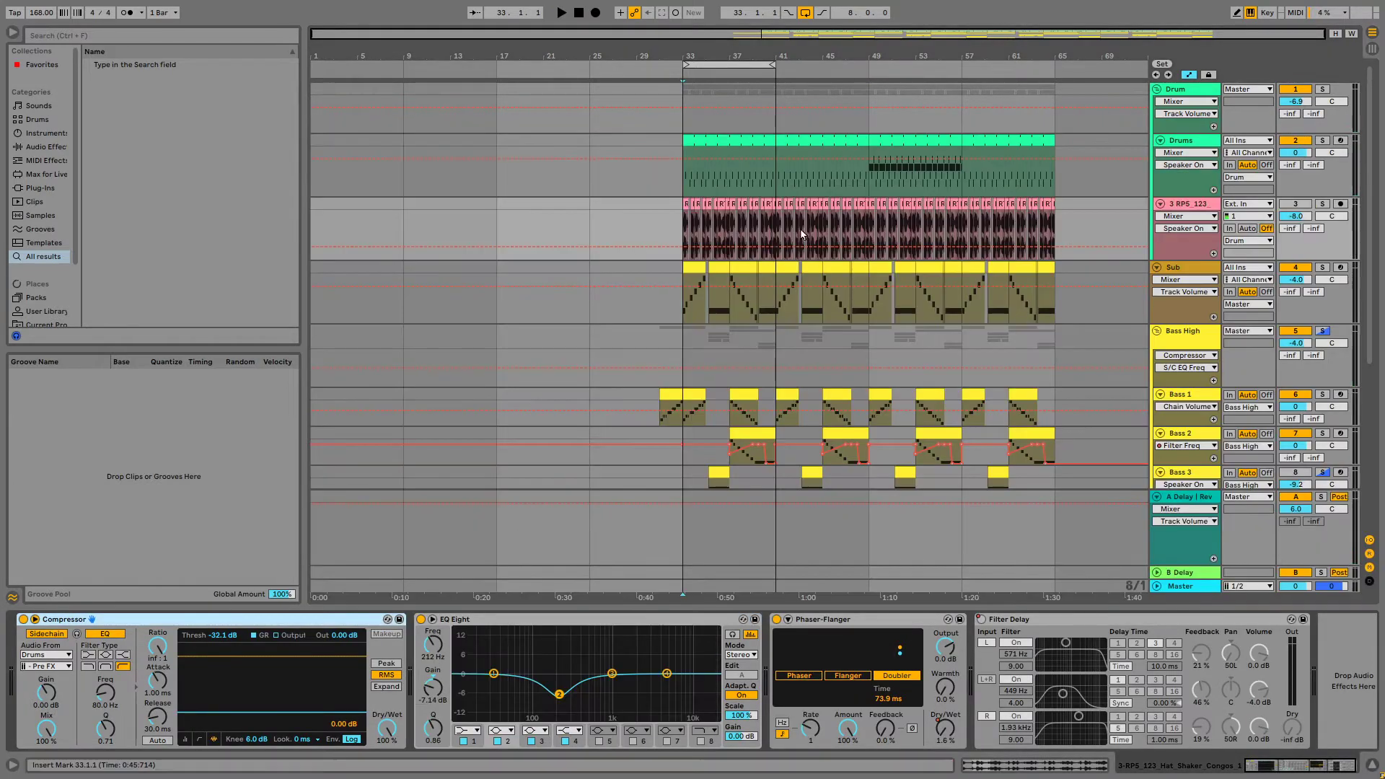
shift+click(864, 227)
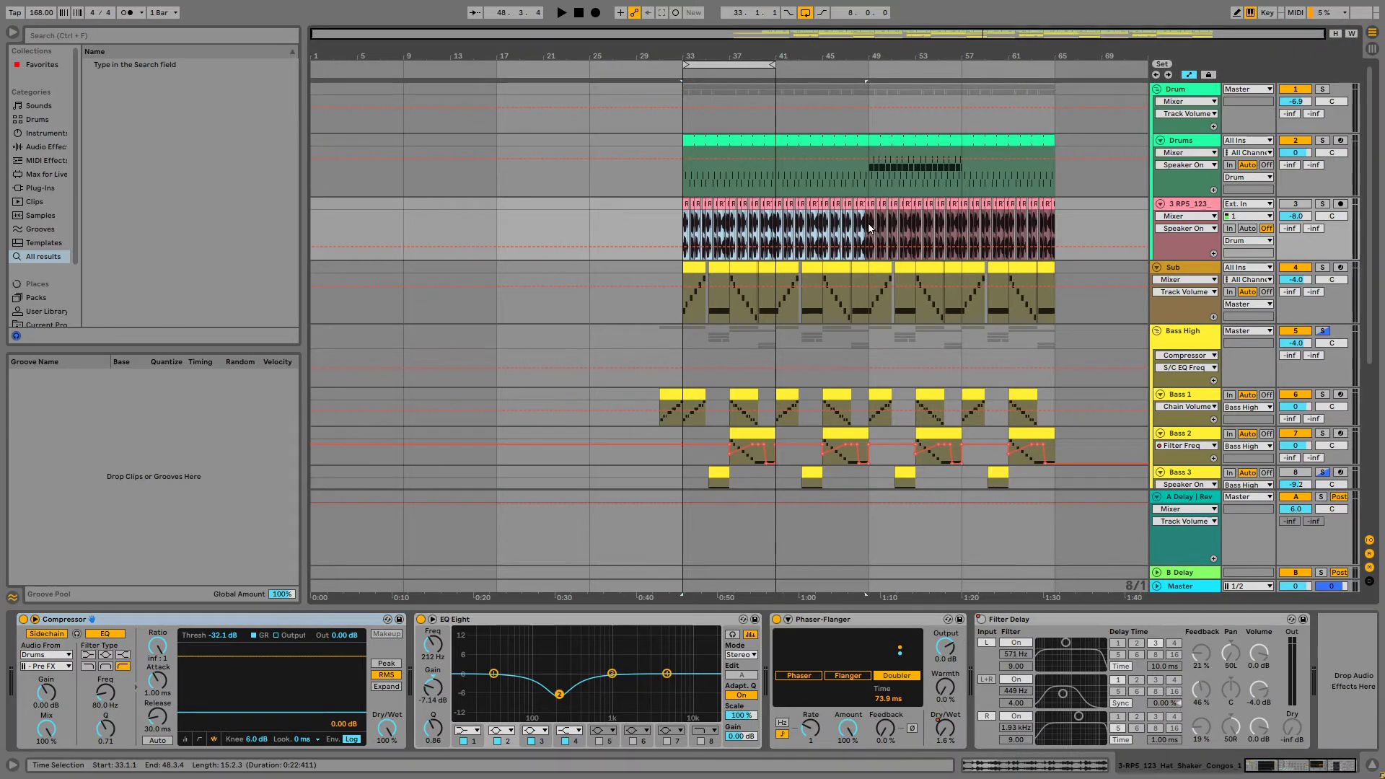
shift+click(870, 228)
click(831, 203)
click(1252, 16)
key(Delete)
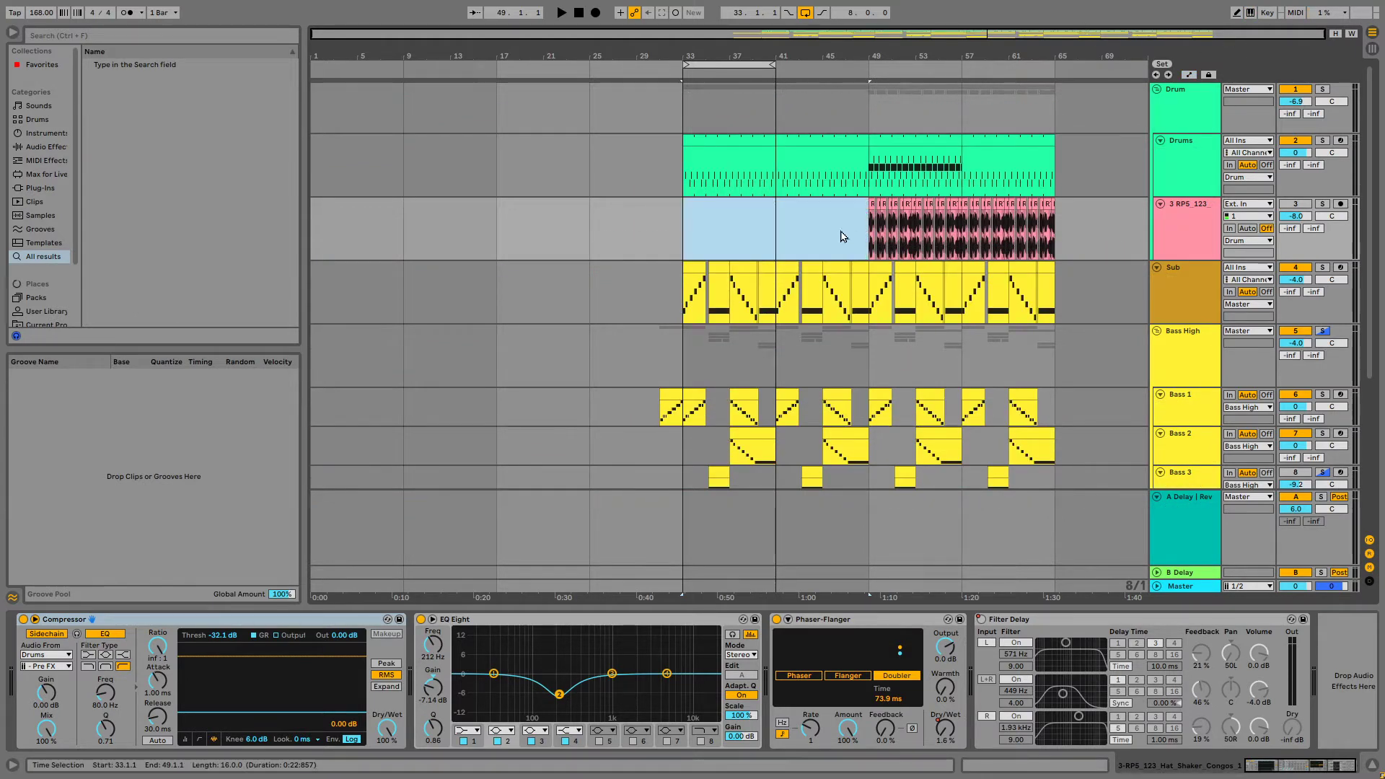
Play the arrangement from bar 33 and from bar 49 to compare the two sections
click(699, 232)
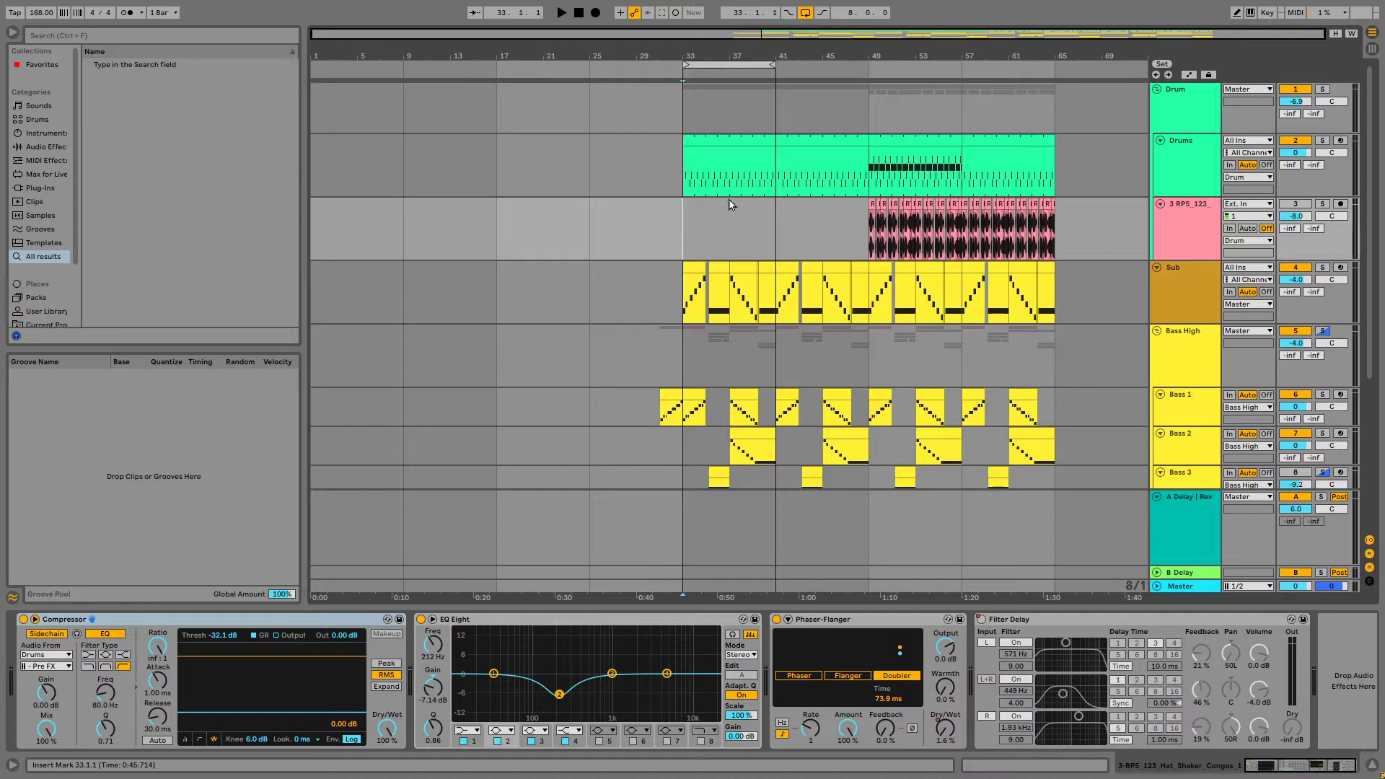
key(space)
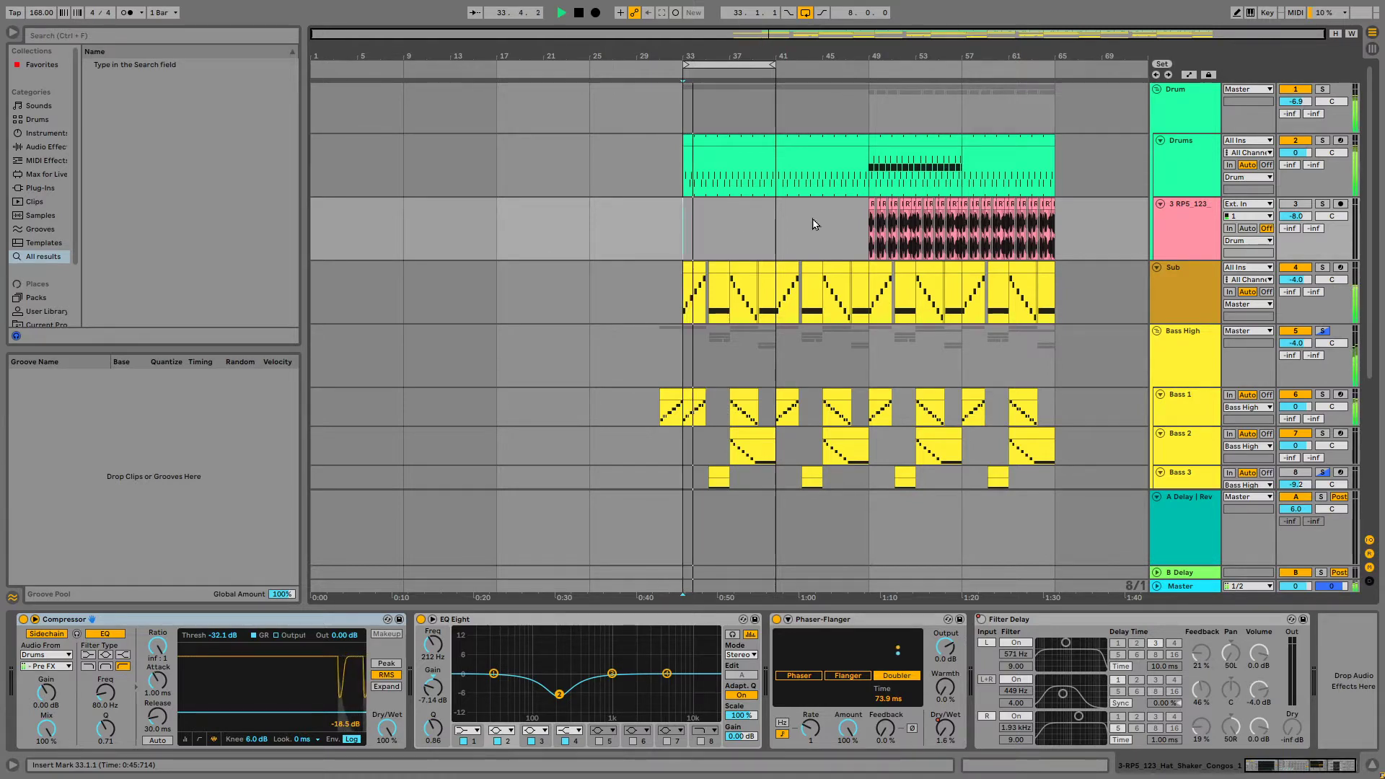
click(868, 227)
key(space)
key(space)
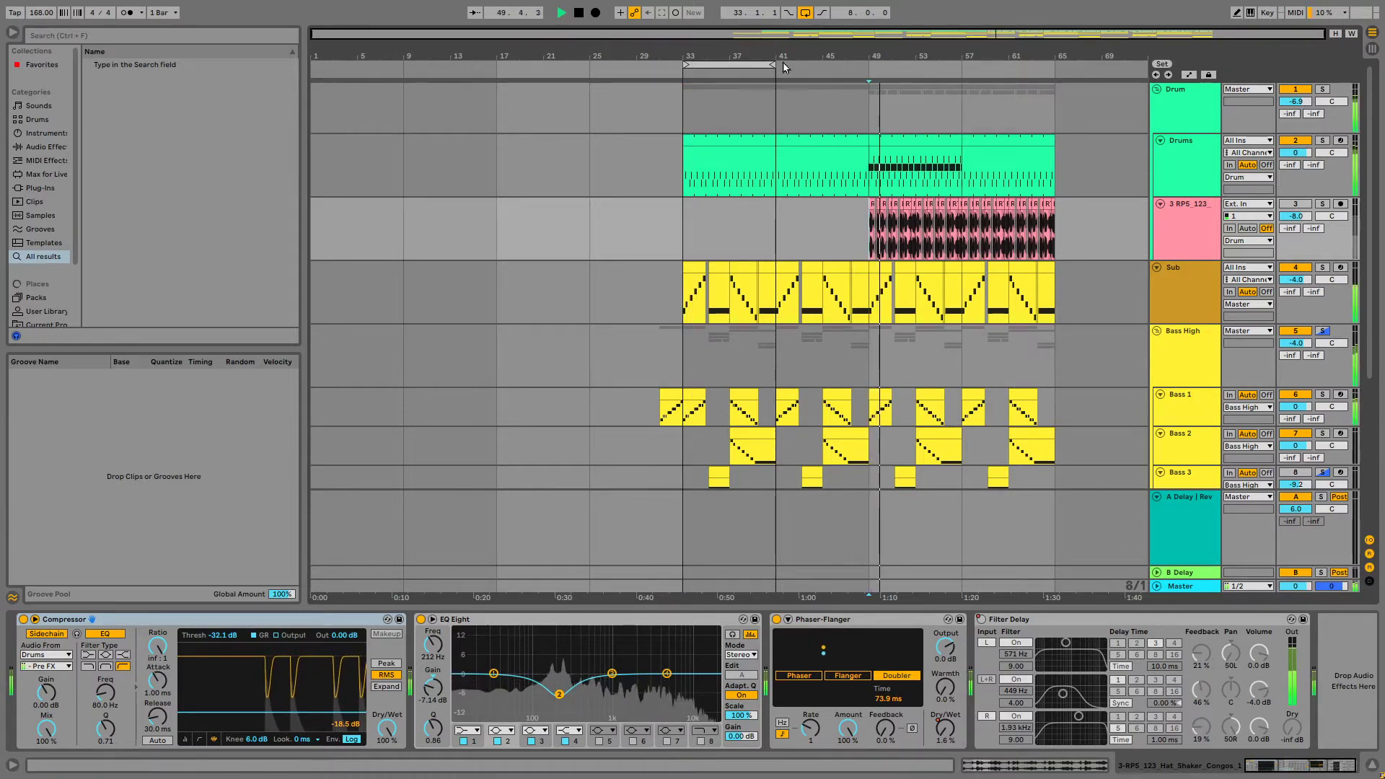
key(space)
Move the eight-bar loop region to start at bar 65
drag(747, 65, 1118, 67)
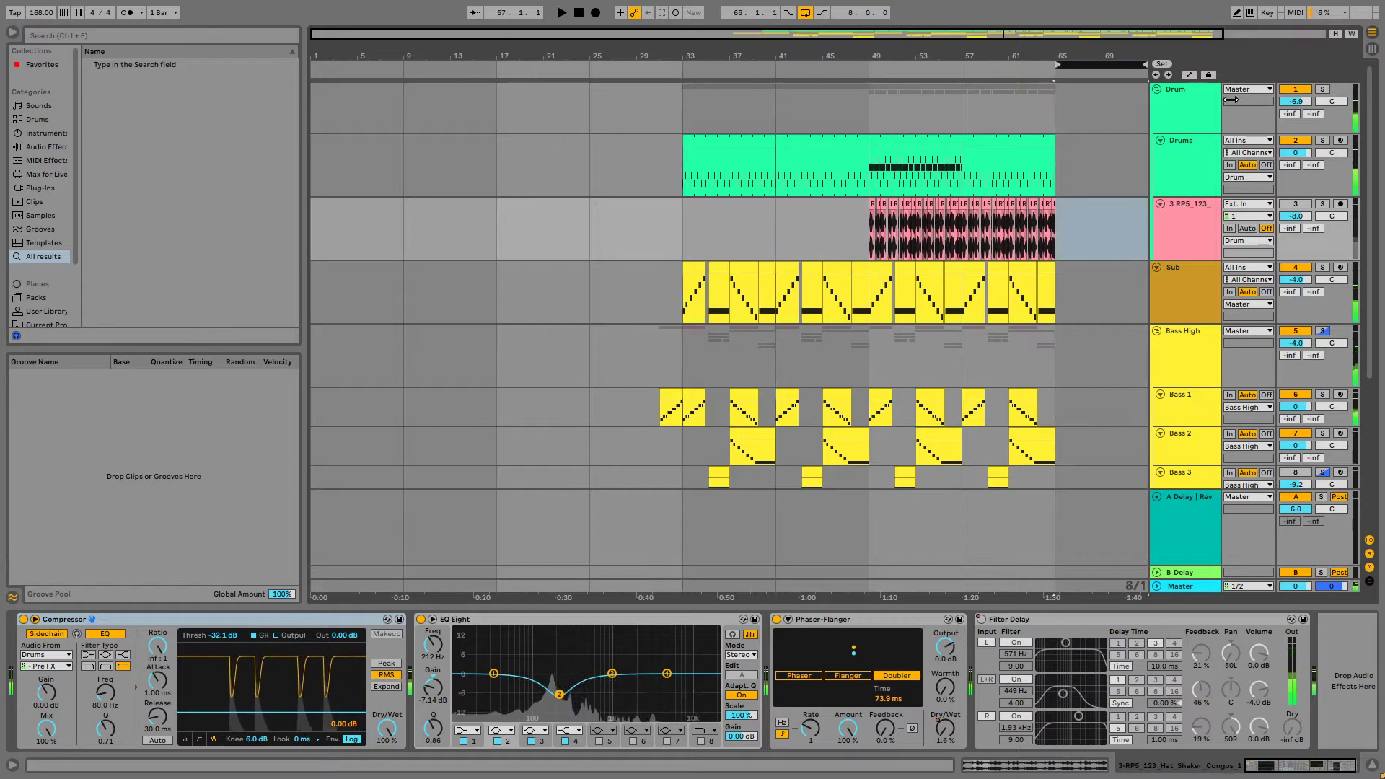
Add a locator named "First Phrase" at bar 33
right_click(687, 70)
click(720, 105)
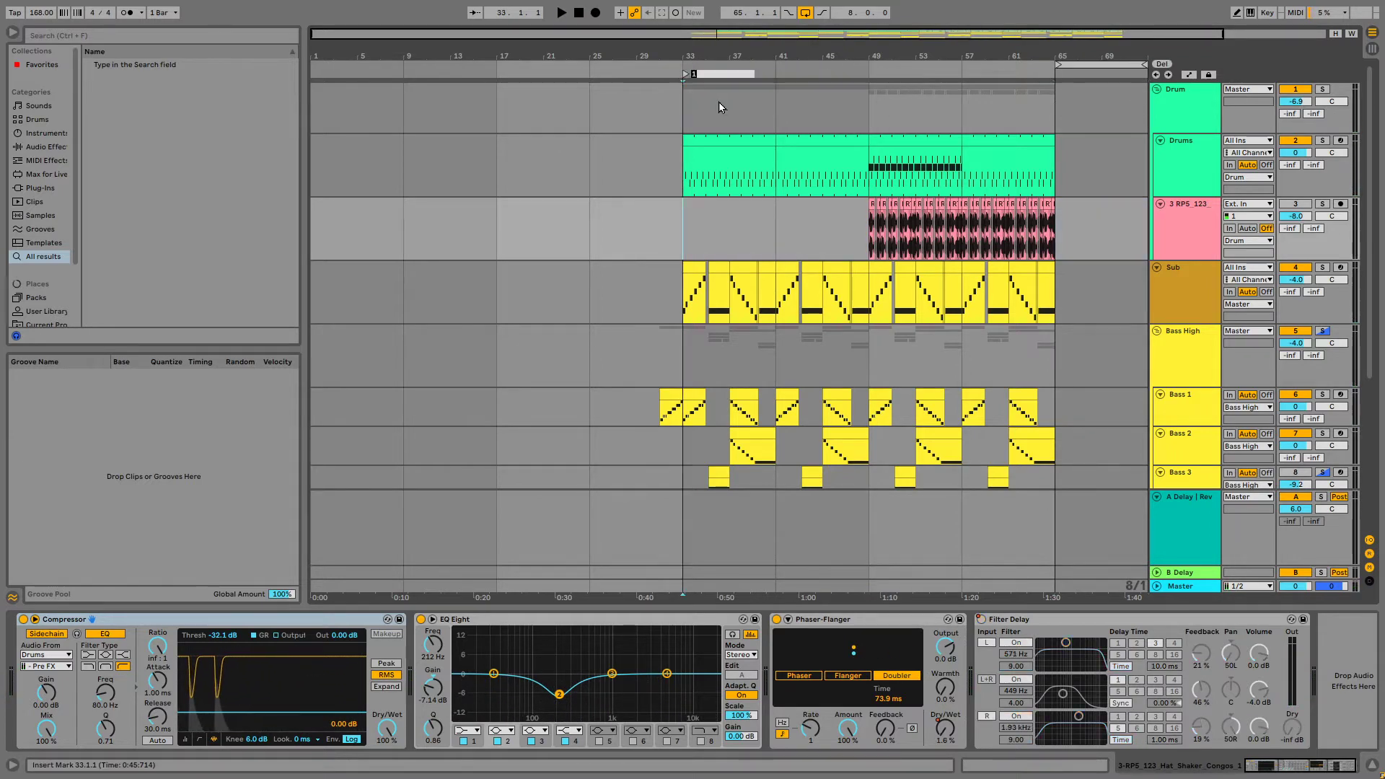
text(First Phras)
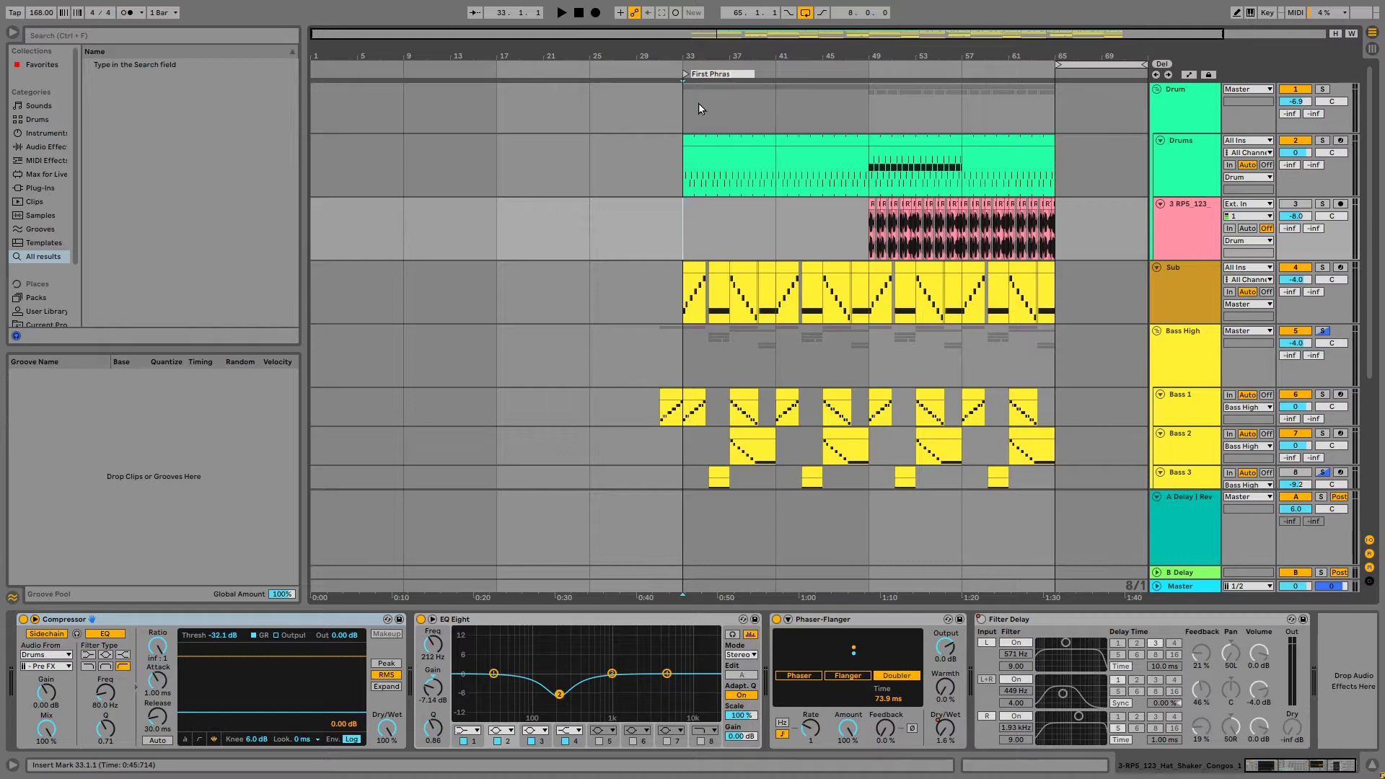
text(e)
key(Return)
Add a locator named "Second Phrase" at bar 49, where the percussion loop comes in
right_click(873, 69)
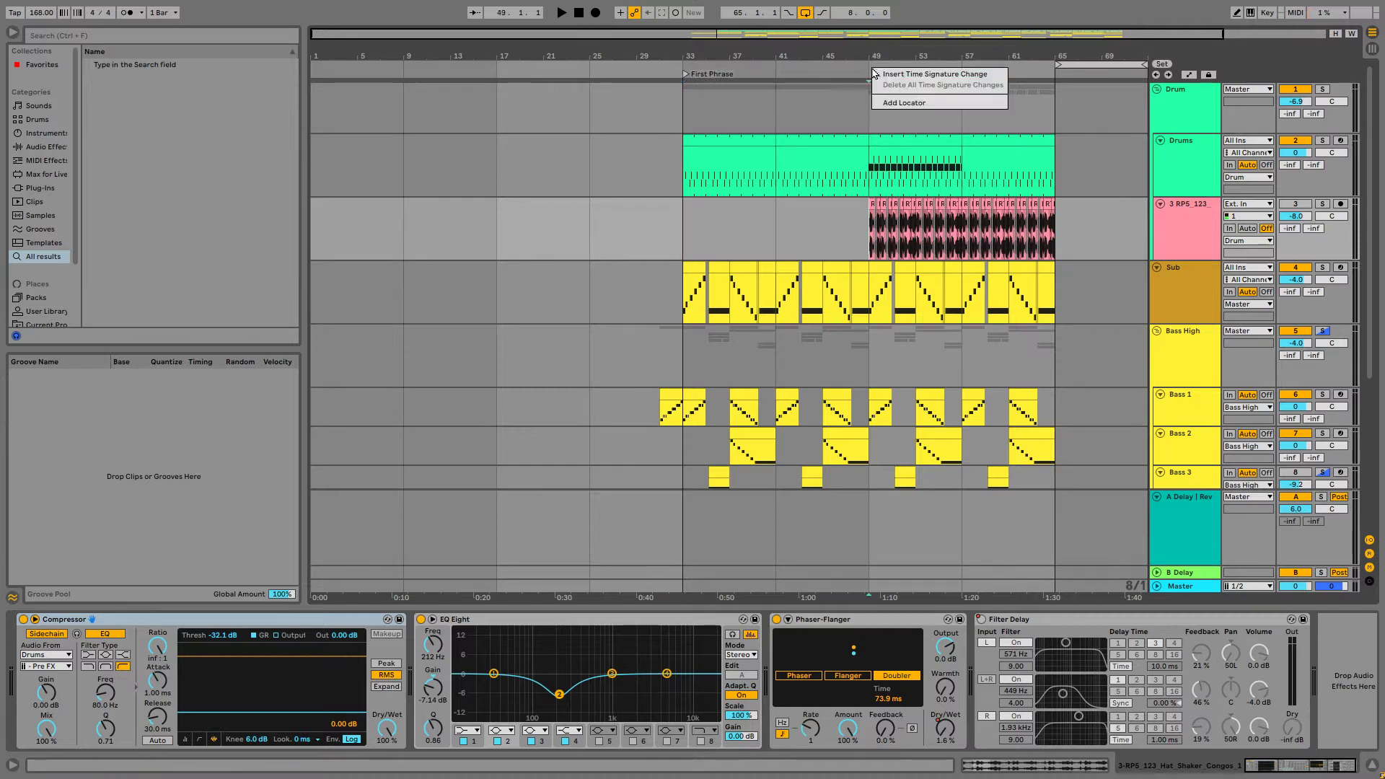
click(901, 102)
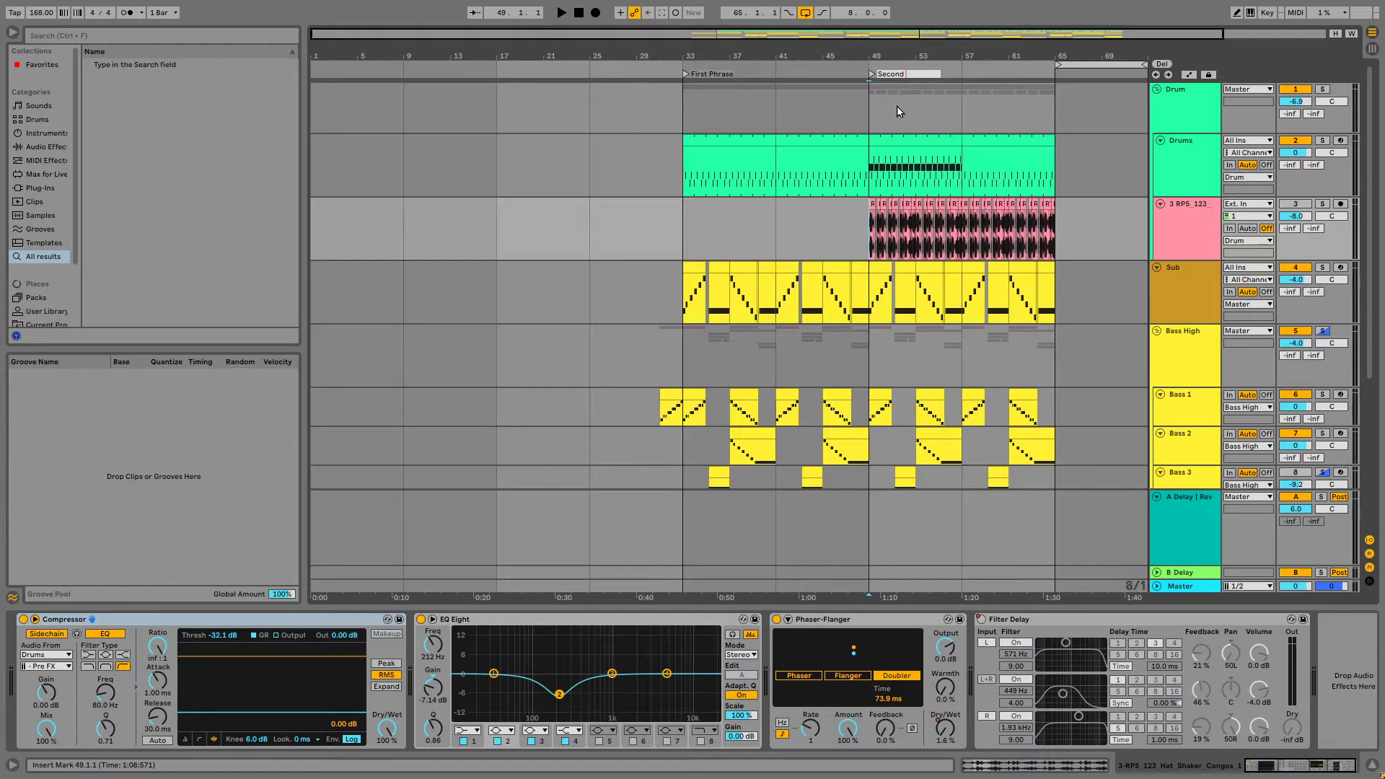
text(Second Phrase)
key(Return)
Add a locator named "Break" at bar 65, then briefly play from there
scroll(898, 111, right, 3)
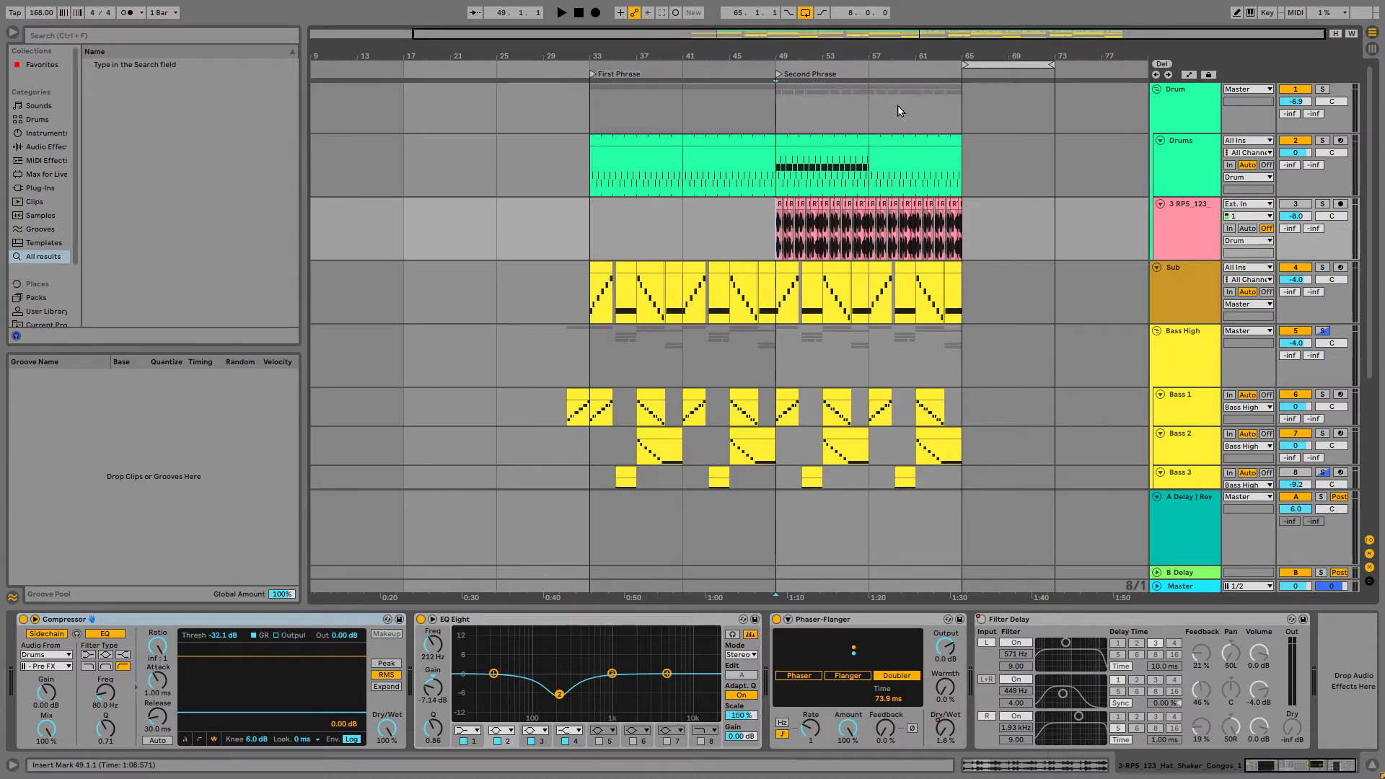
right_click(960, 70)
click(997, 107)
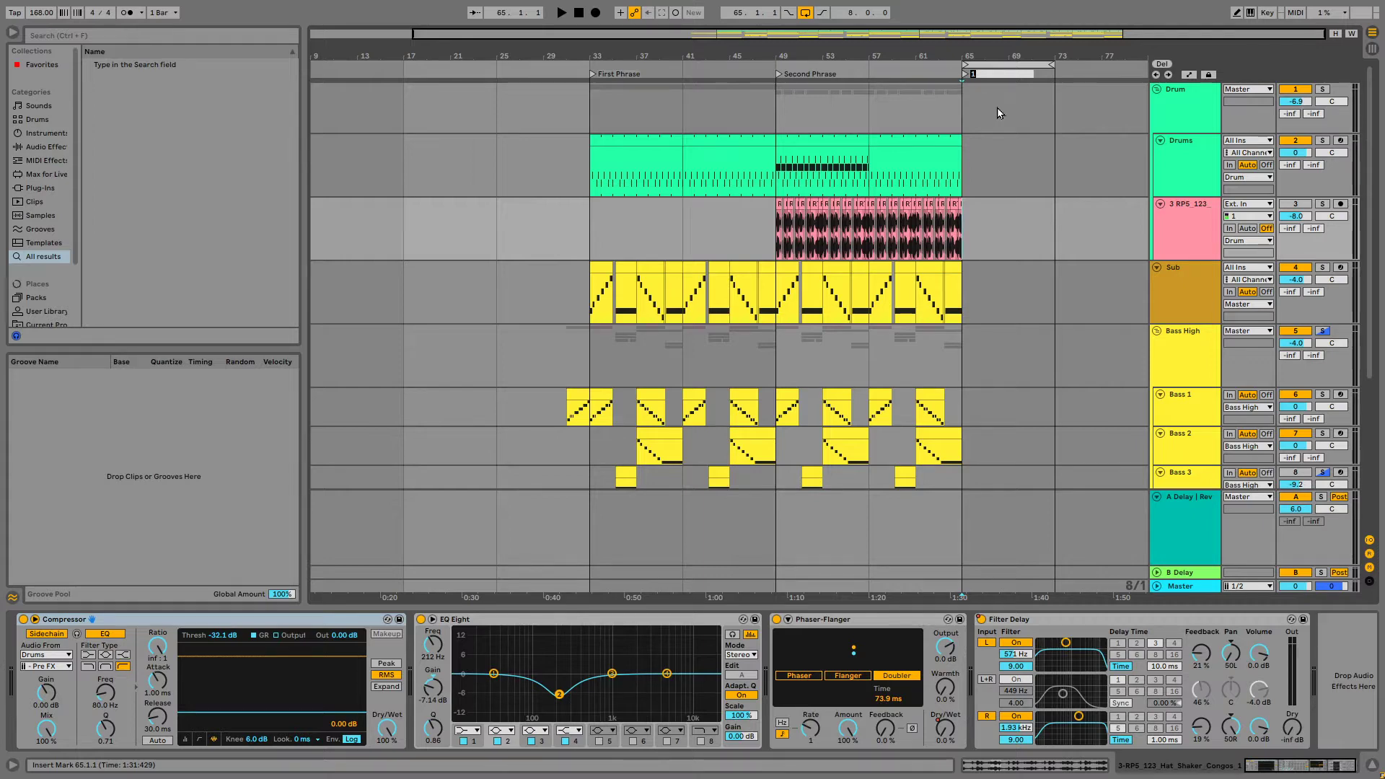
text(Break)
key(Return)
key(space)
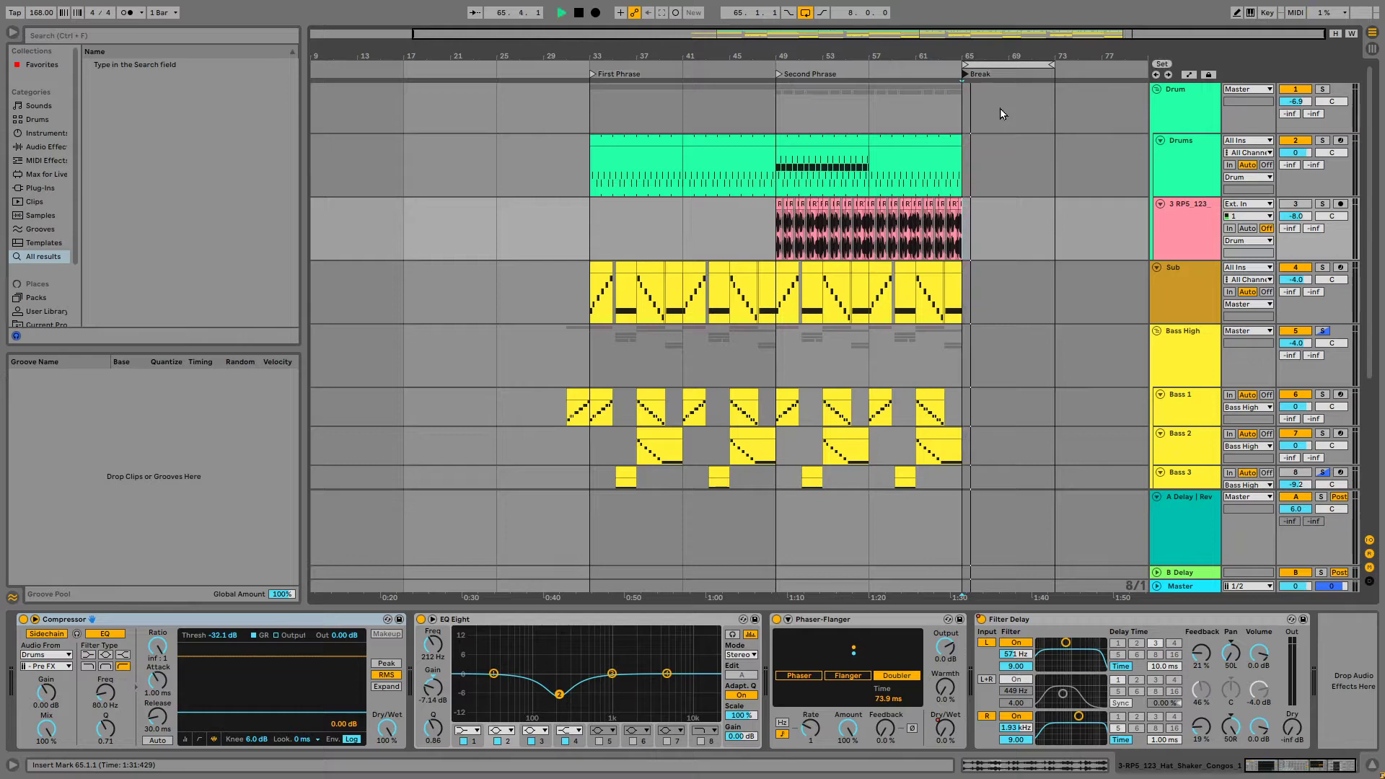
key(space)
Move the eight-bar loop region to bar 81 and copy the Second Phrase (bars 49 to 65) on all tracks to bar 81
drag(1000, 65, 1096, 101)
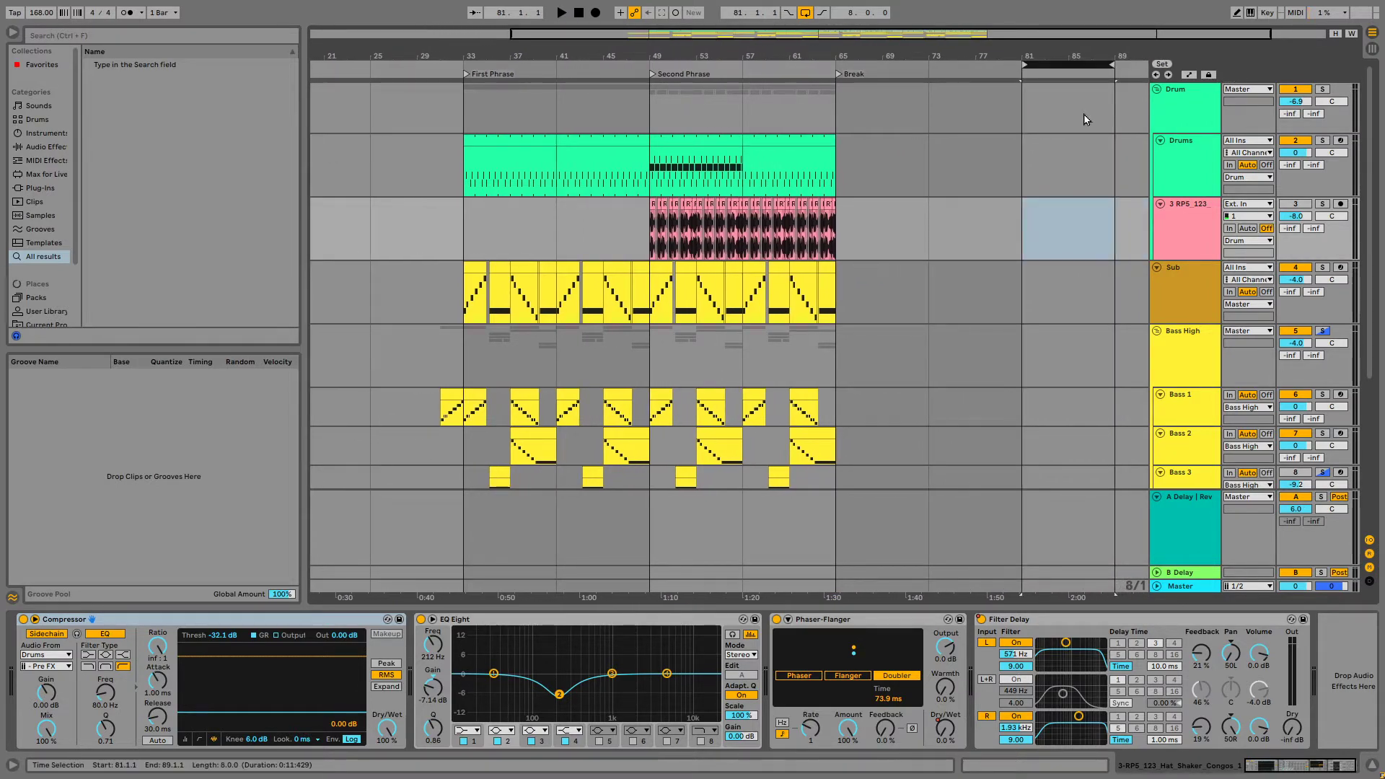
click(678, 135)
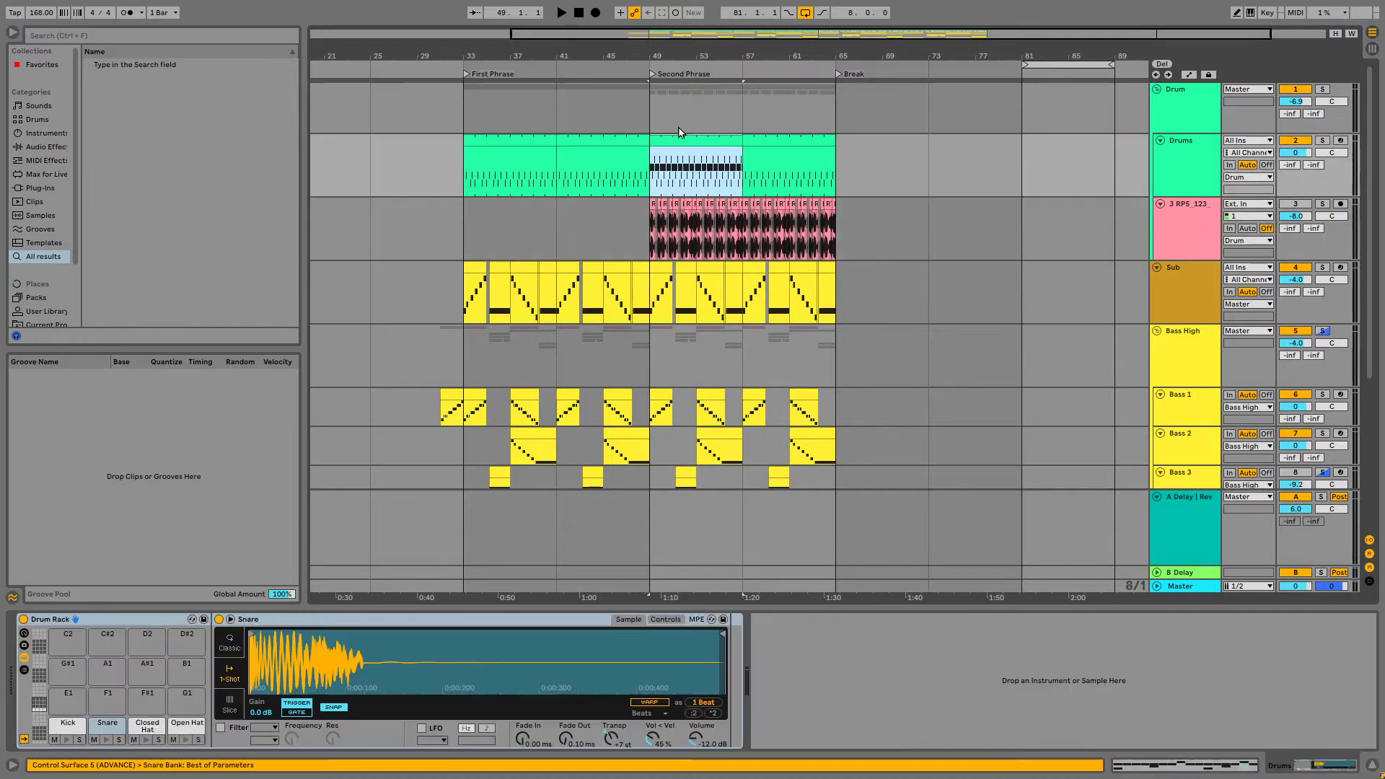
click(652, 114)
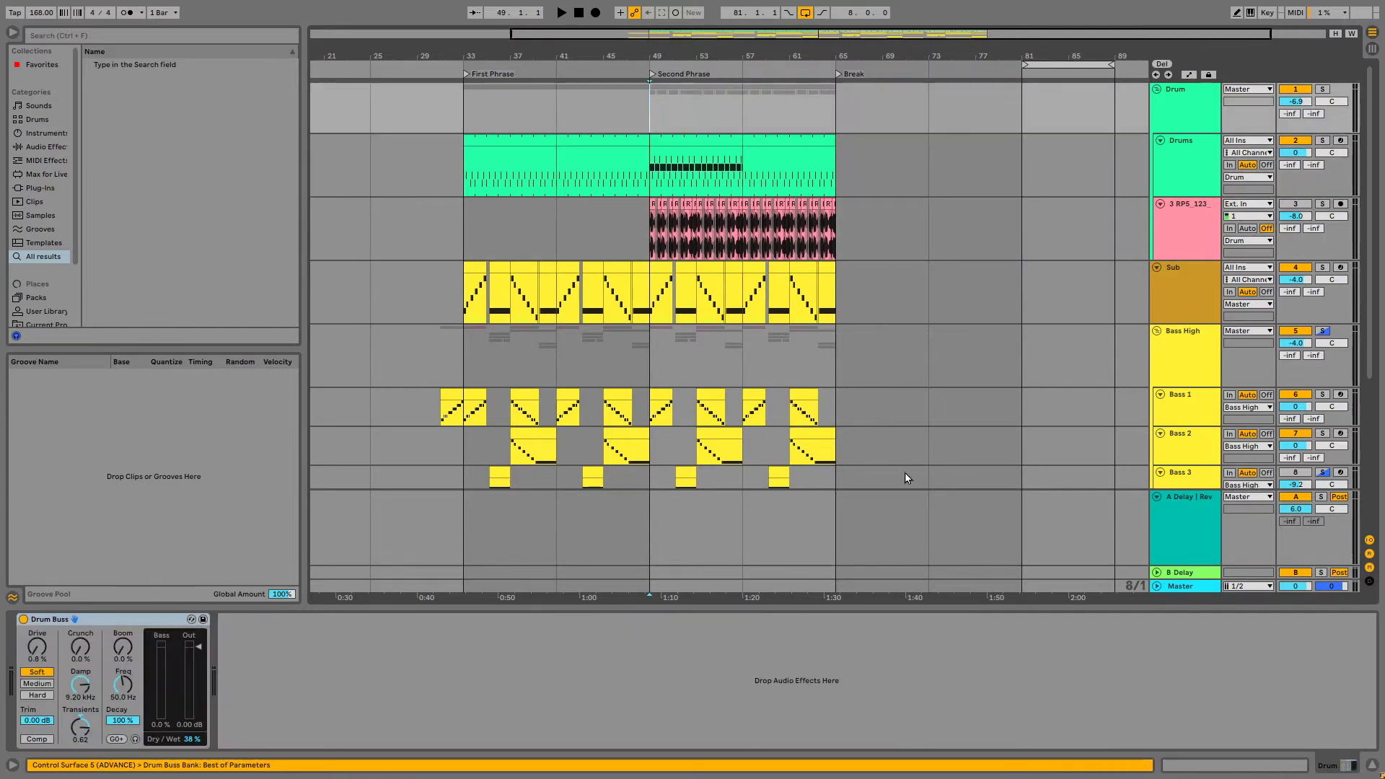
shift+click(835, 584)
click(1020, 111)
drag(1021, 111, 1108, 112)
Add a locator named "Third Phrase" at bar 81, where the copied section begins
right_click(924, 74)
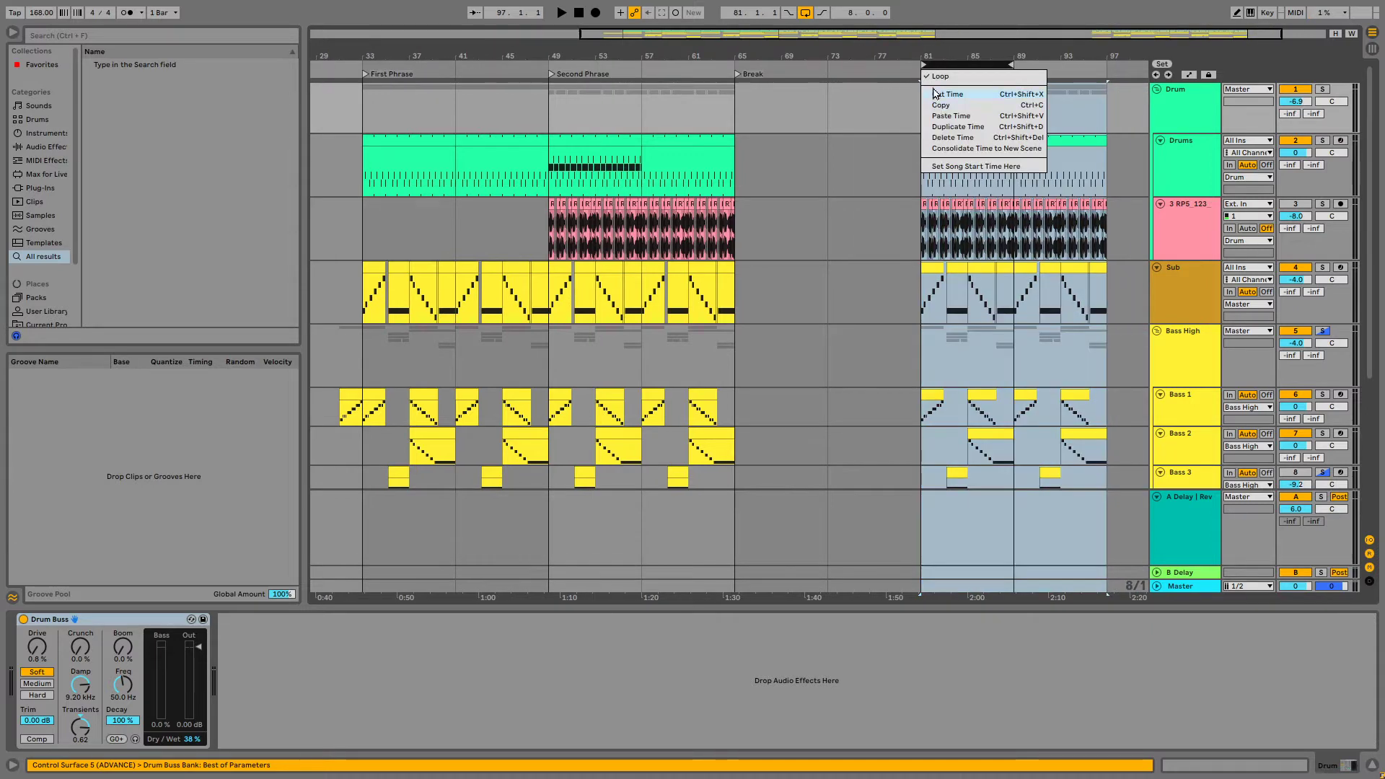
click(930, 75)
right_click(920, 73)
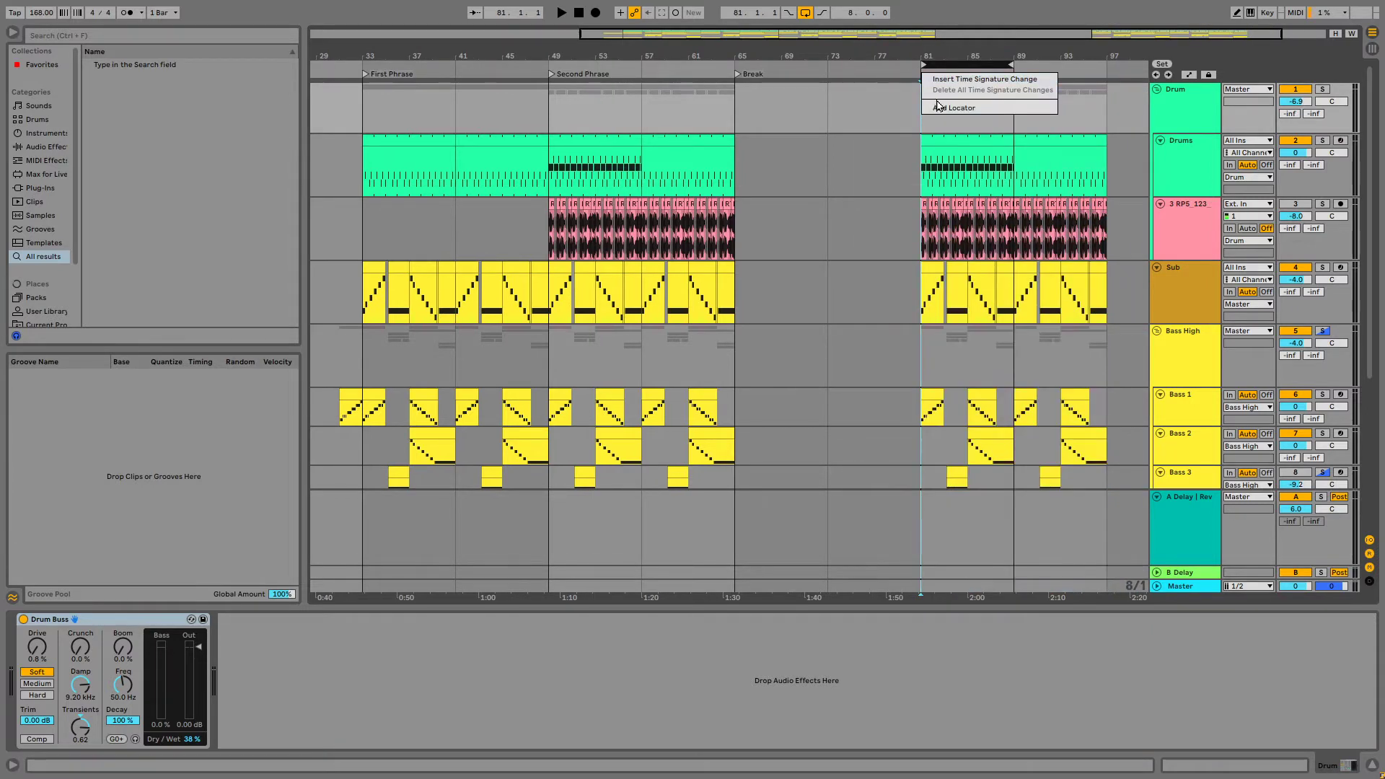
click(945, 109)
text(Third)
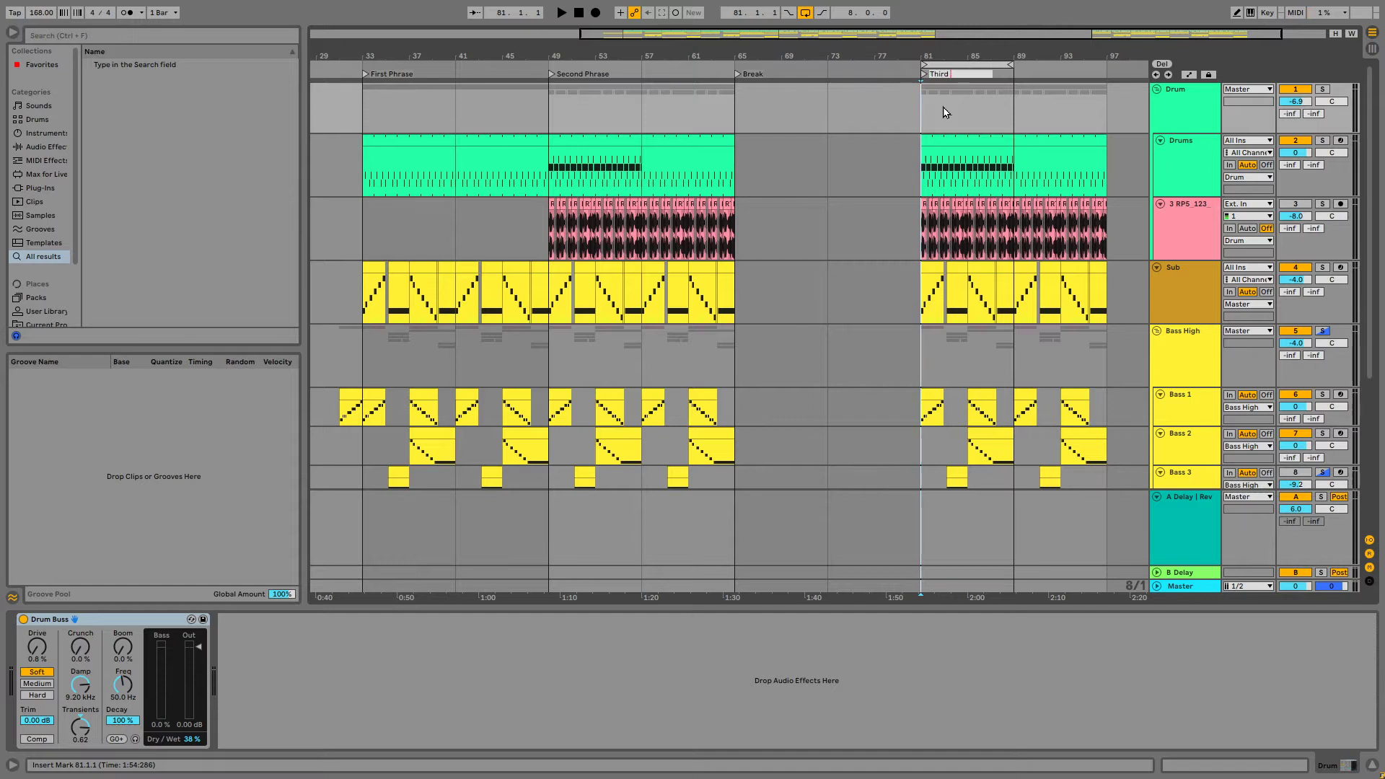
text( Phrase)
key(Return)
Duplicate the Third Phrase on all tracks to bar 97 and move the eight-bar loop region to bar 97
click(945, 144)
shift+click(1111, 589)
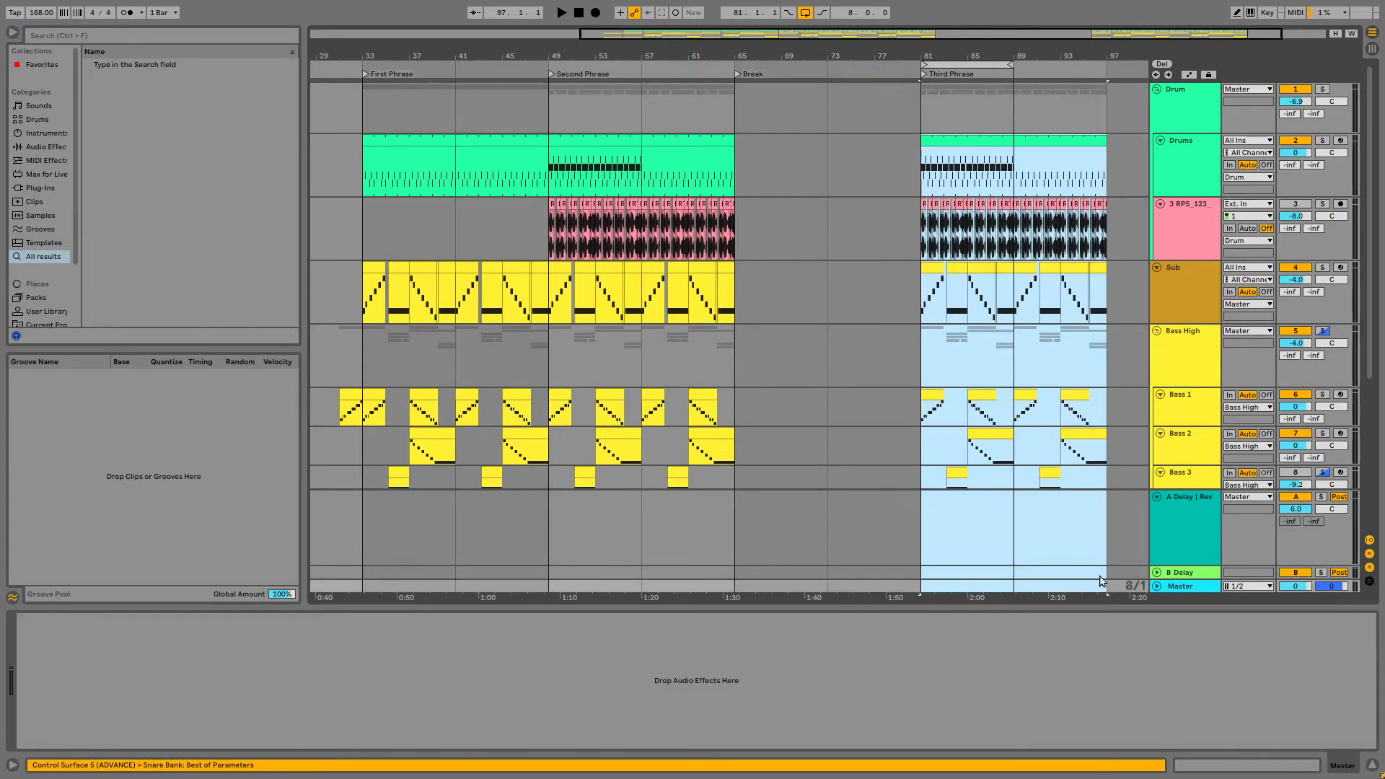
key(ctrl+d)
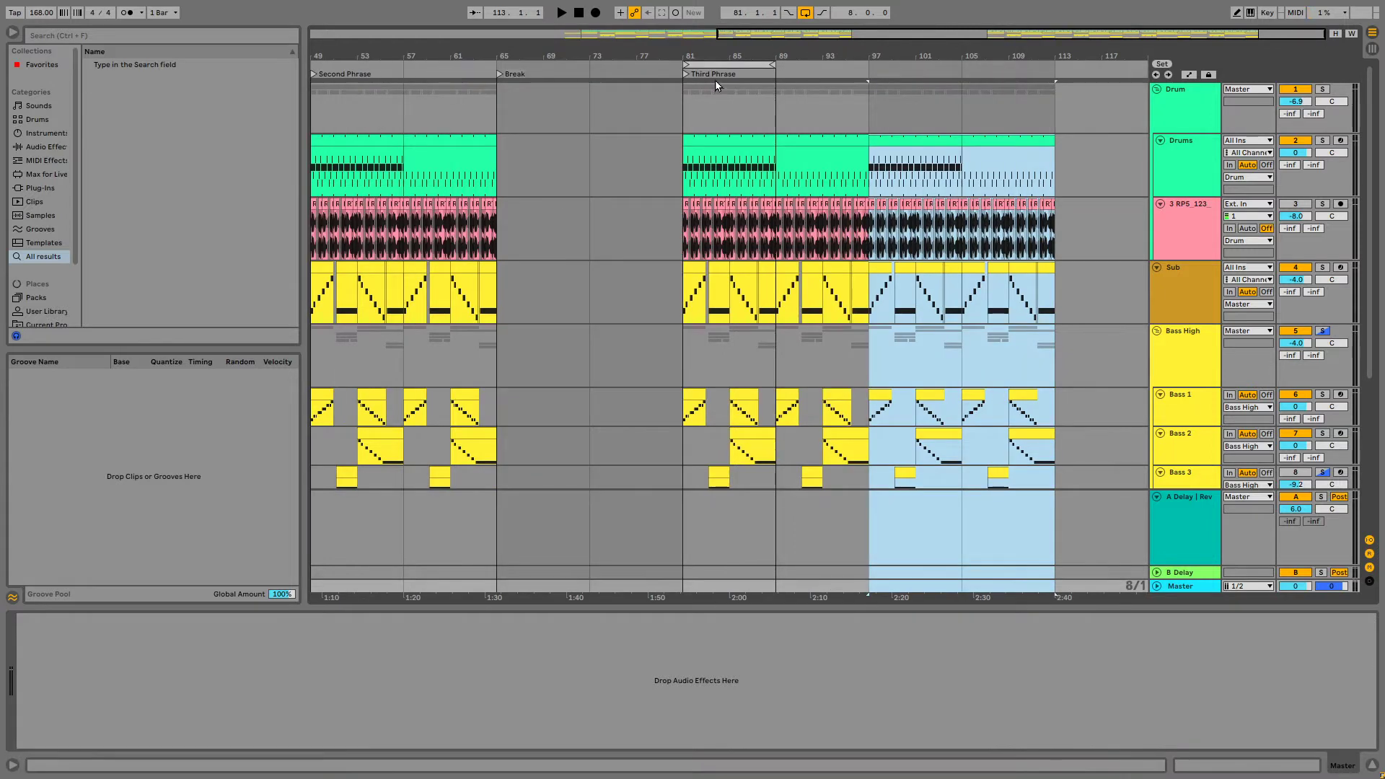
drag(739, 70, 925, 75)
Add a locator at bar 97 and name it "Fourth Phrase"
right_click(875, 74)
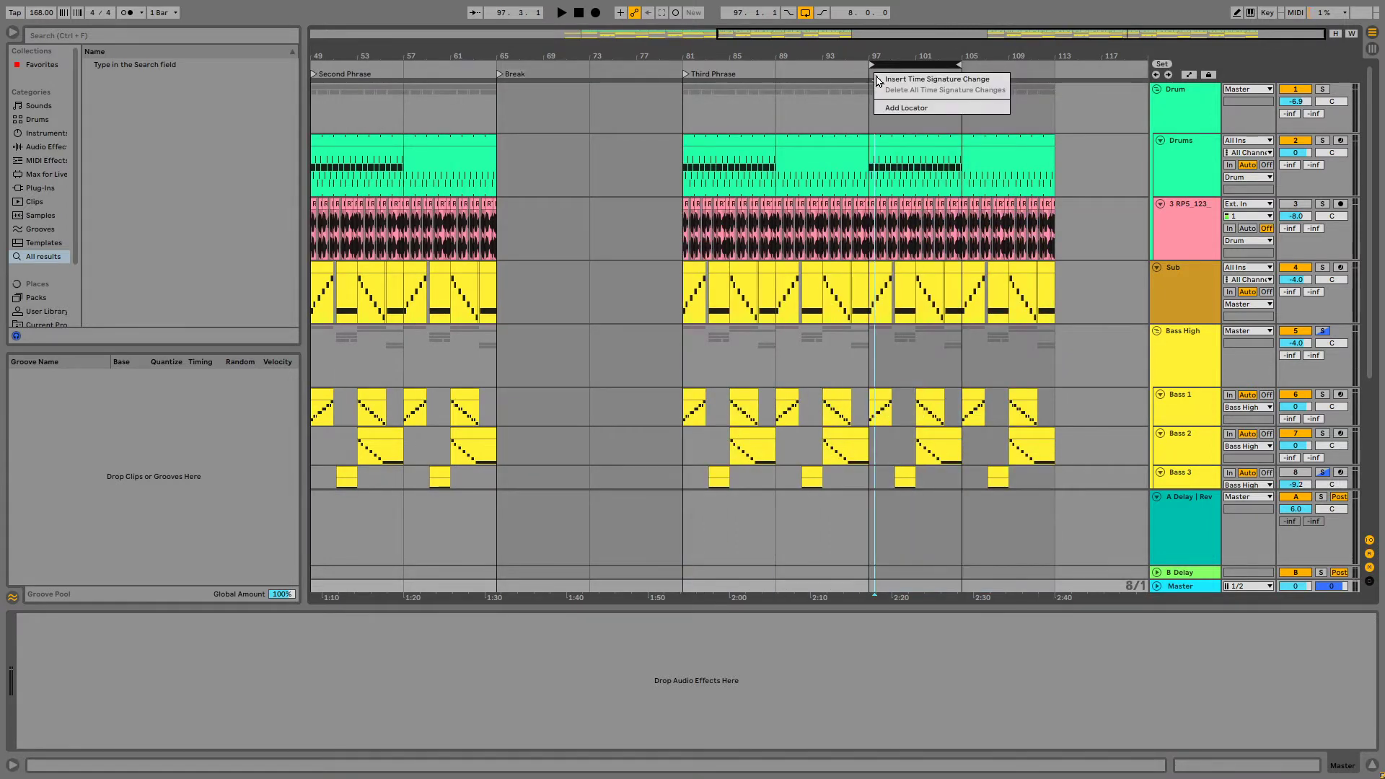
click(904, 108)
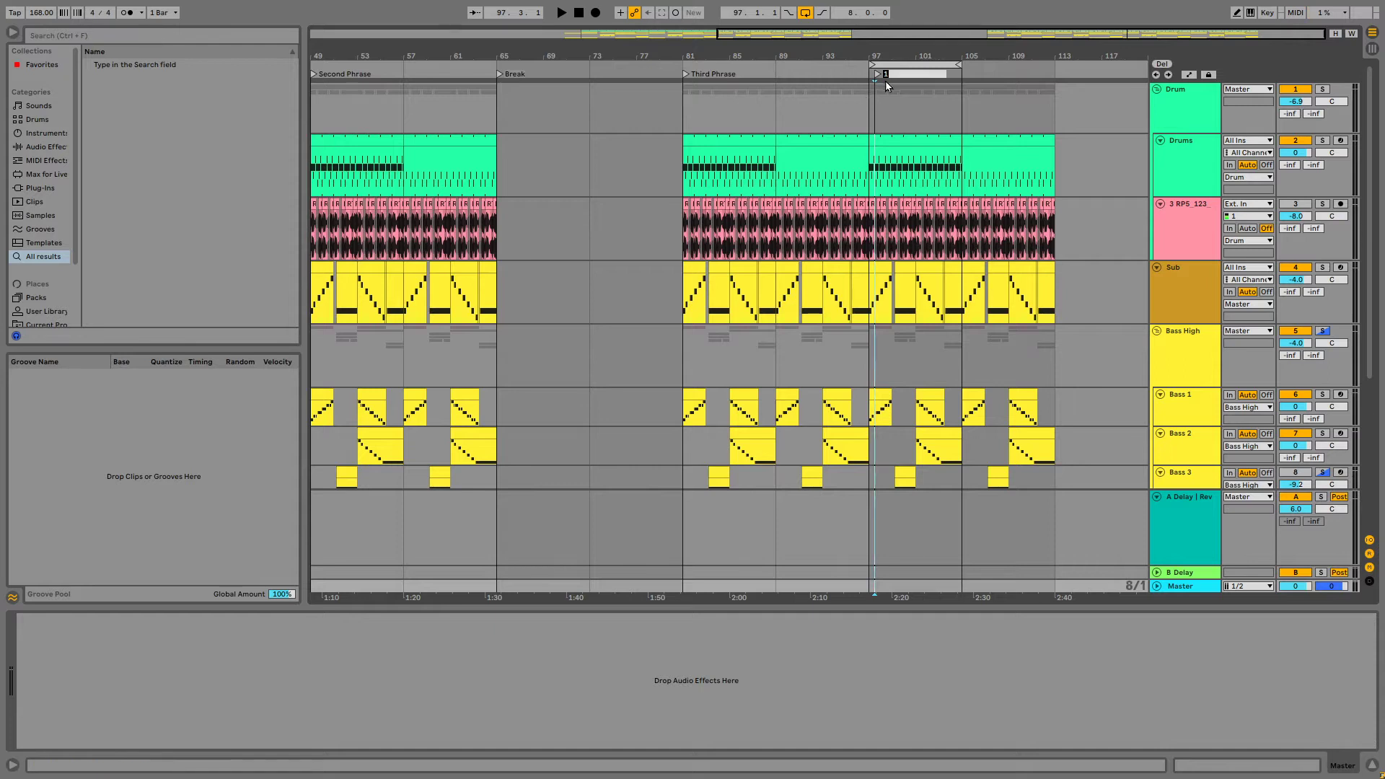
key(Return)
right_click(870, 74)
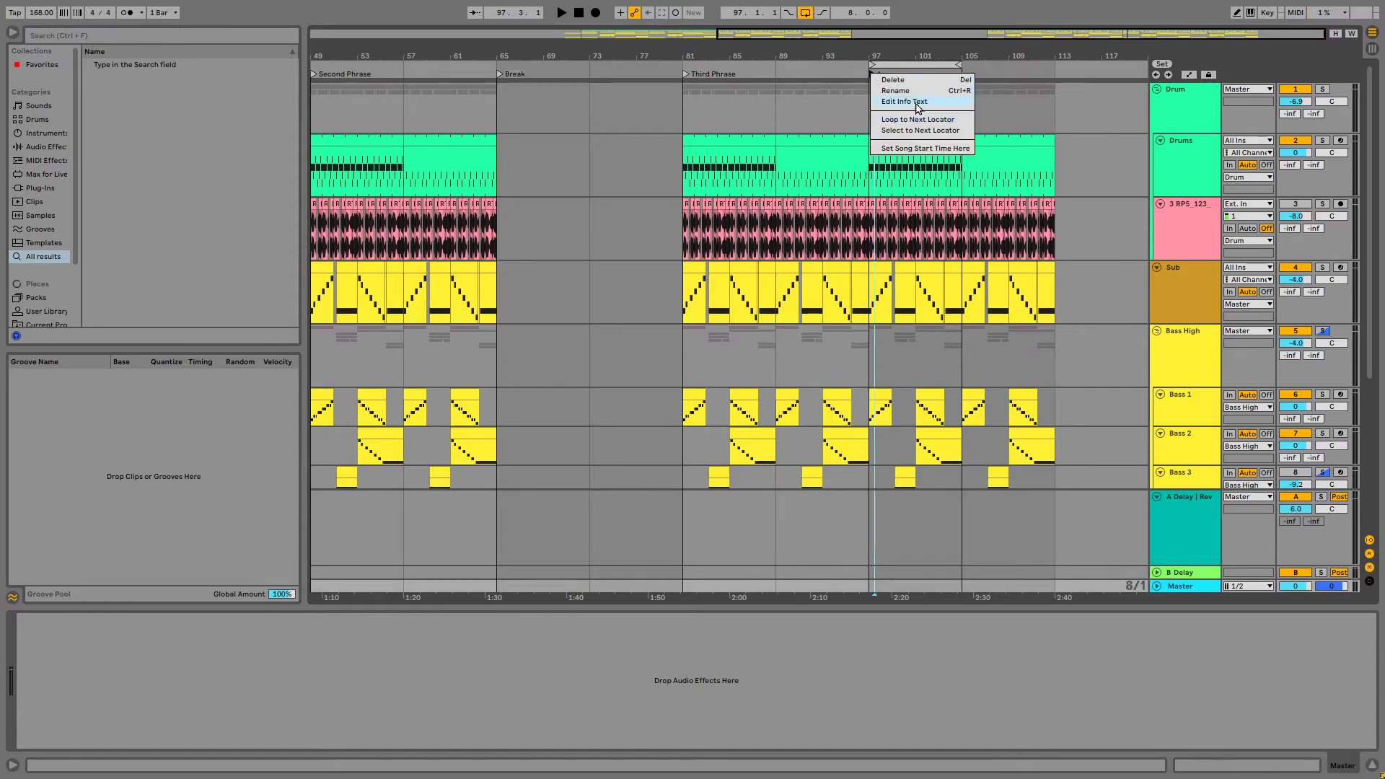
click(916, 91)
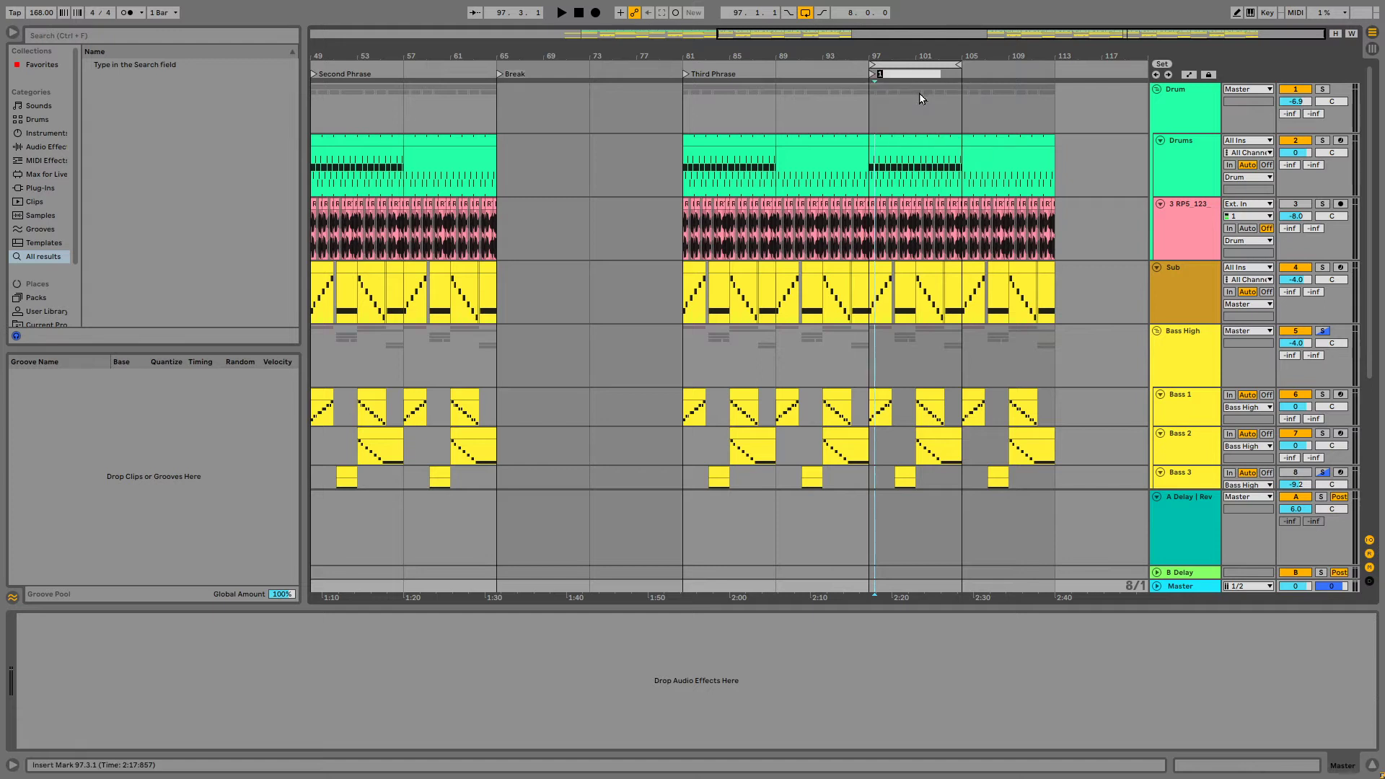
text(Fourth Phrase)
key(Return)
Add a locator named "Outro" at bar 113, where the Fourth Phrase ends
right_click(1057, 69)
click(1086, 106)
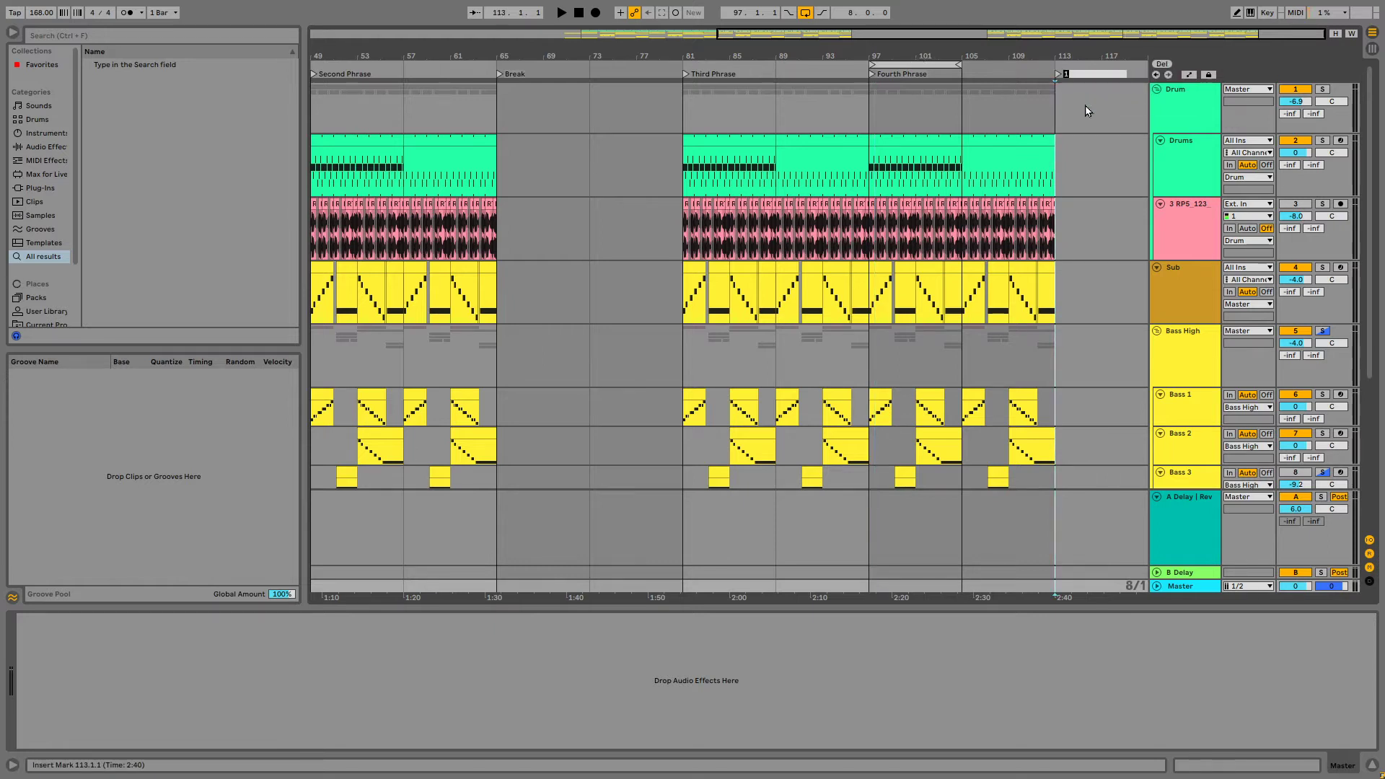
text(Outro)
key(Return)
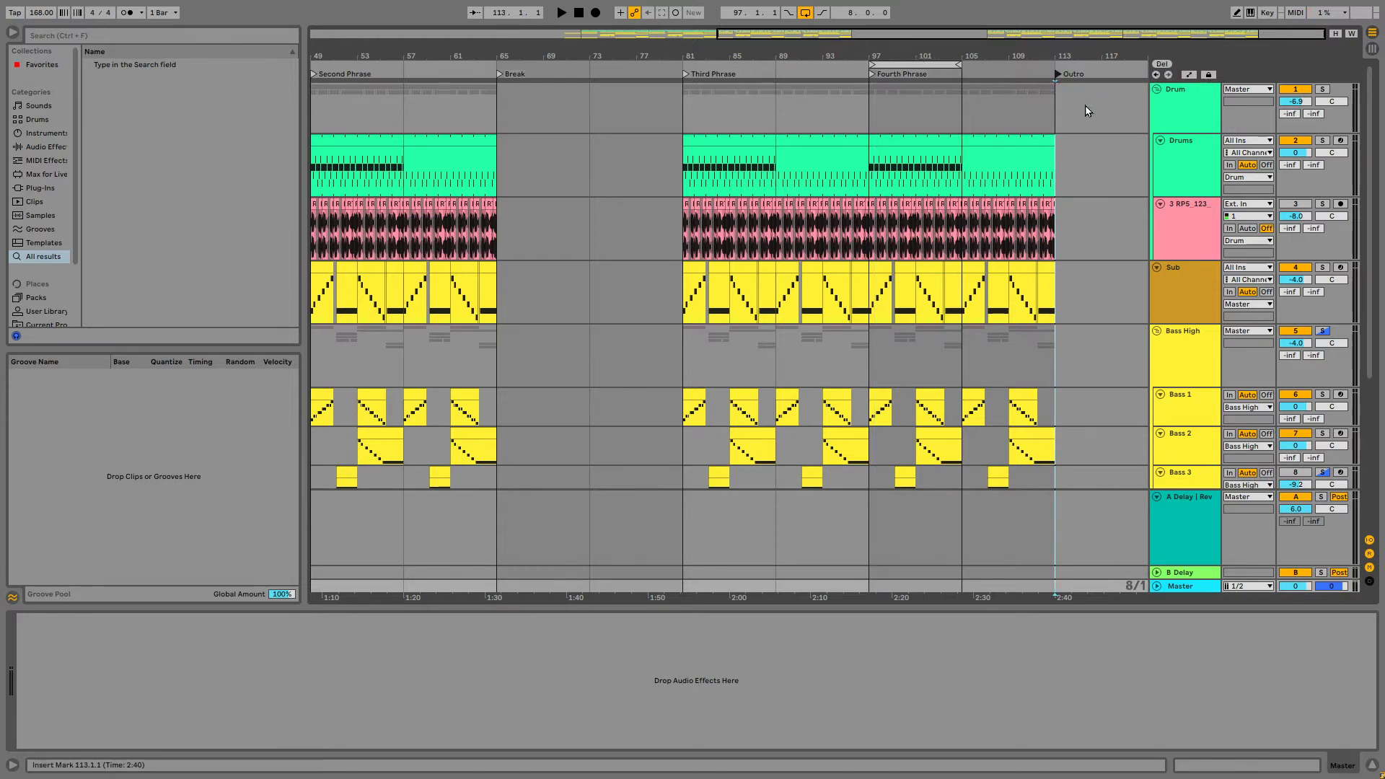
Add a locator named "Intro" at bar 1 and briefly start playback there
click(316, 33)
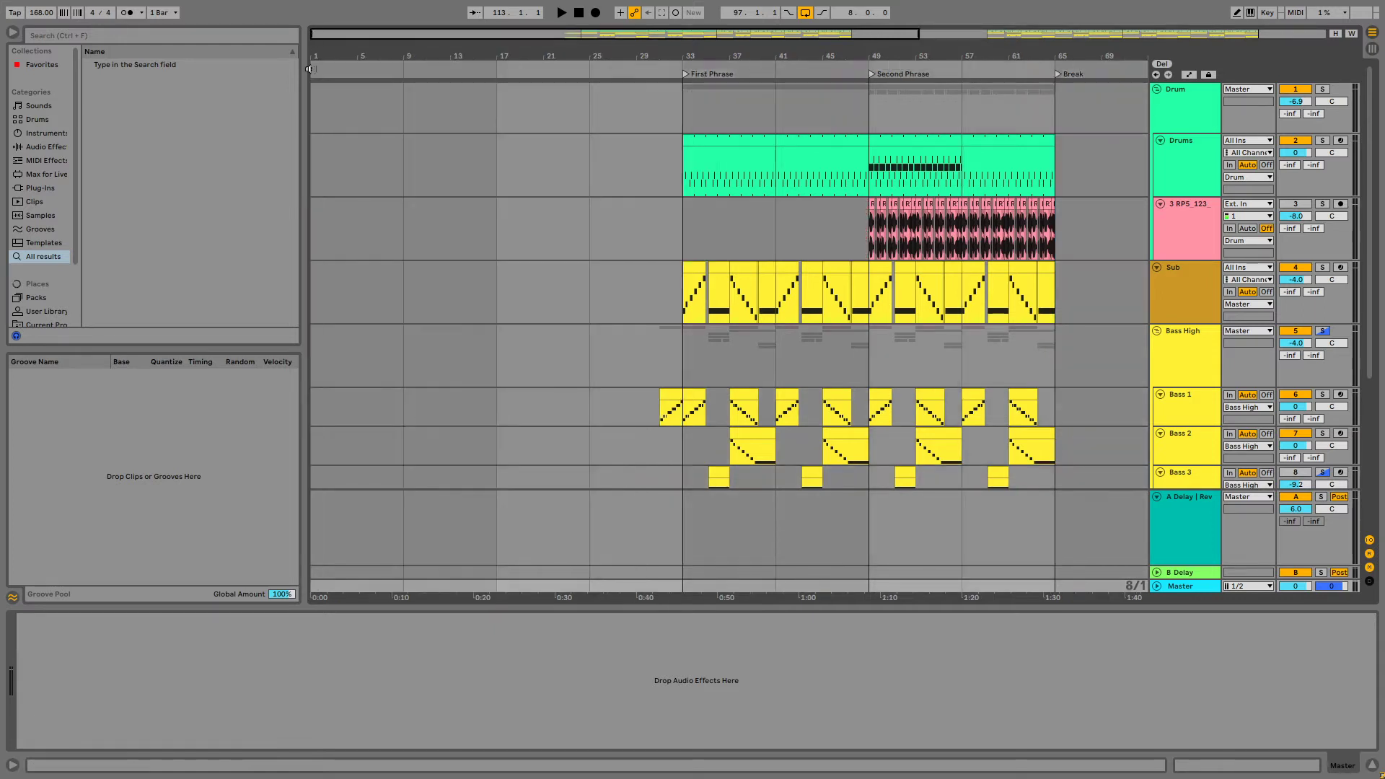
right_click(310, 69)
click(336, 81)
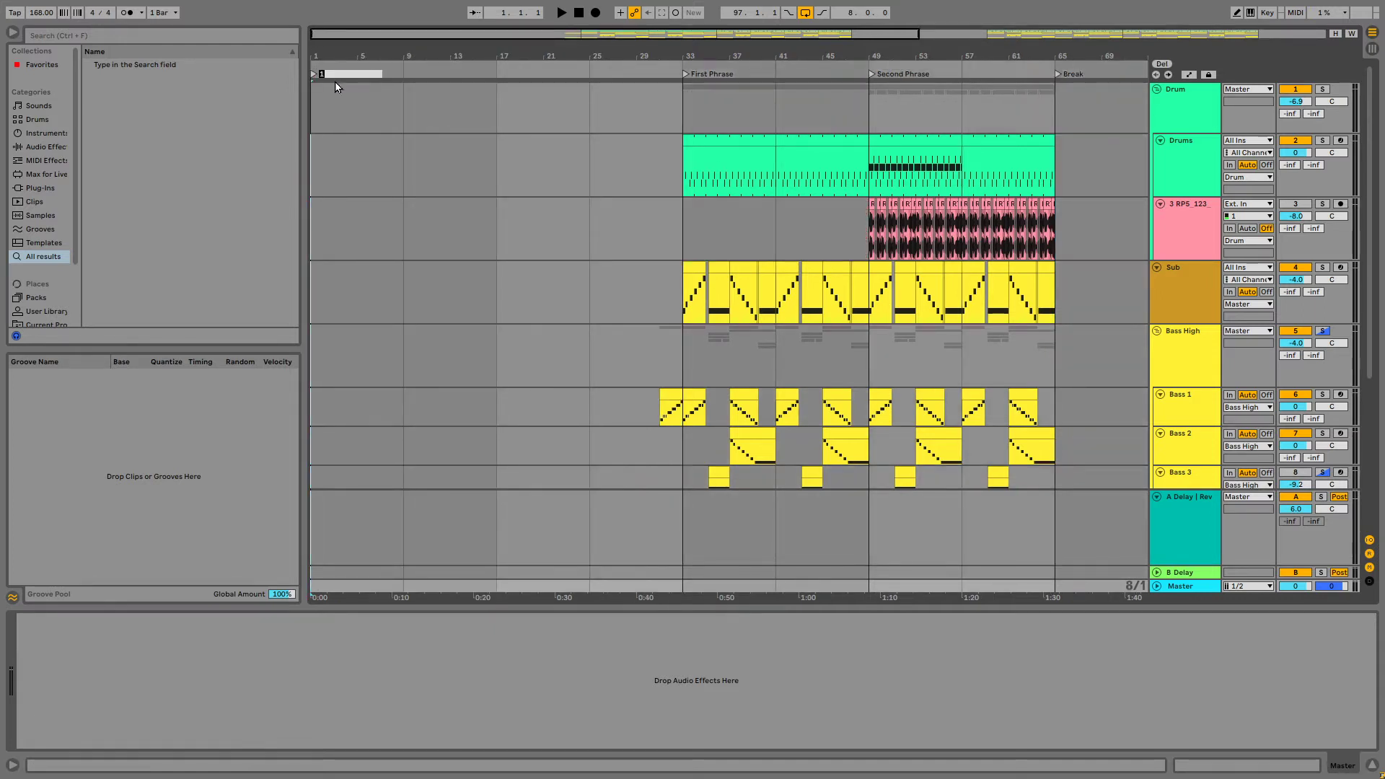
text(Intro)
key(Return)
key(space)
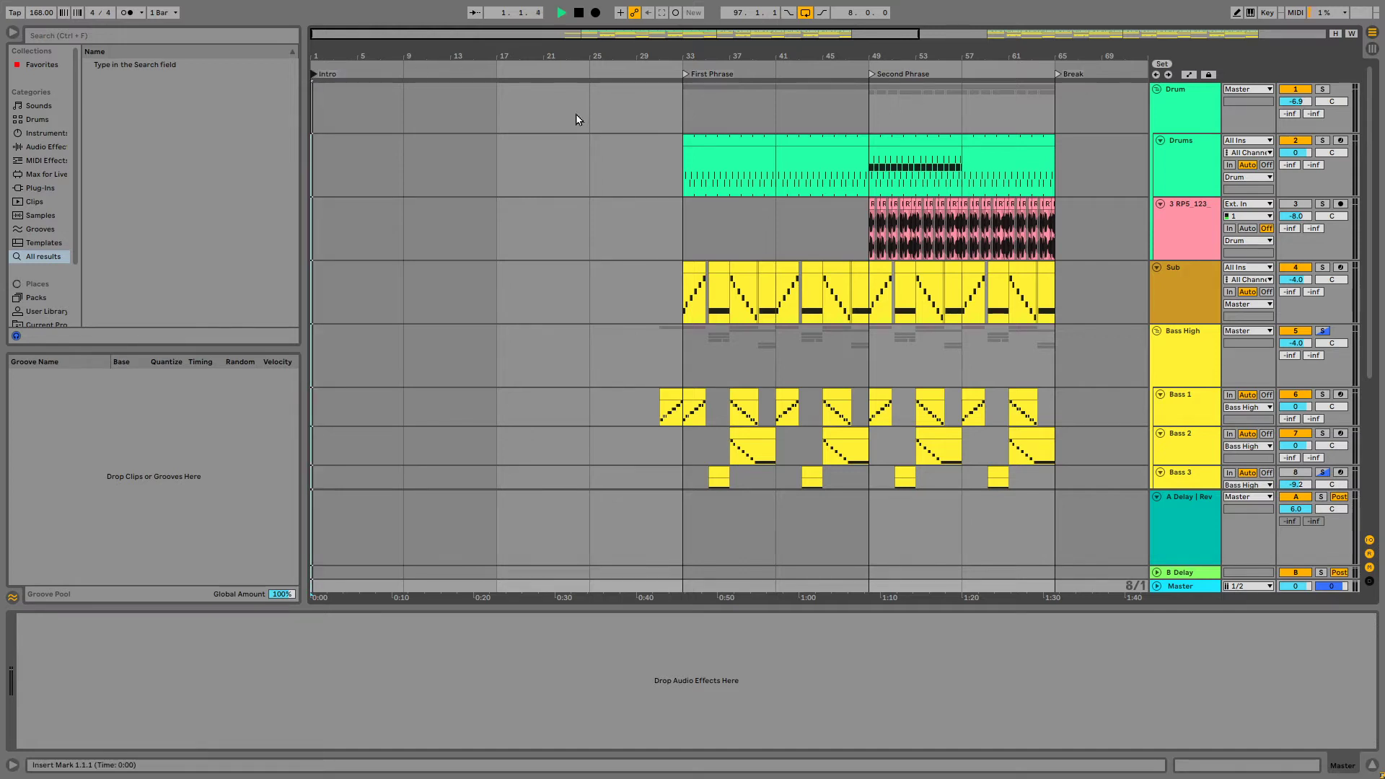
Copy the First Phrase drum clips (bars 33 to 49) and paste them twice from bar 1 to fill the intro up to bar 33
click(733, 140)
shift+click(816, 142)
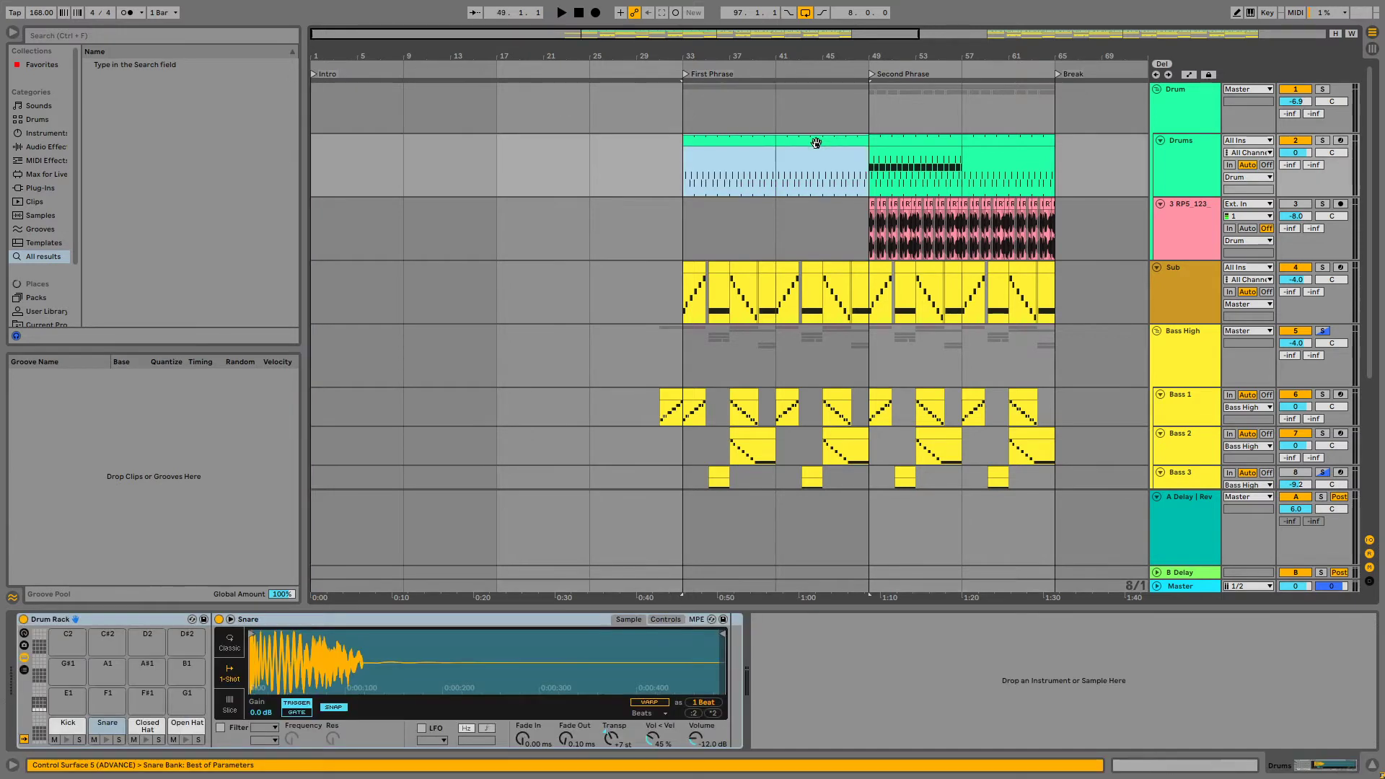
key(ctrl+c)
click(331, 164)
key(ctrl+v)
key(ctrl+v)
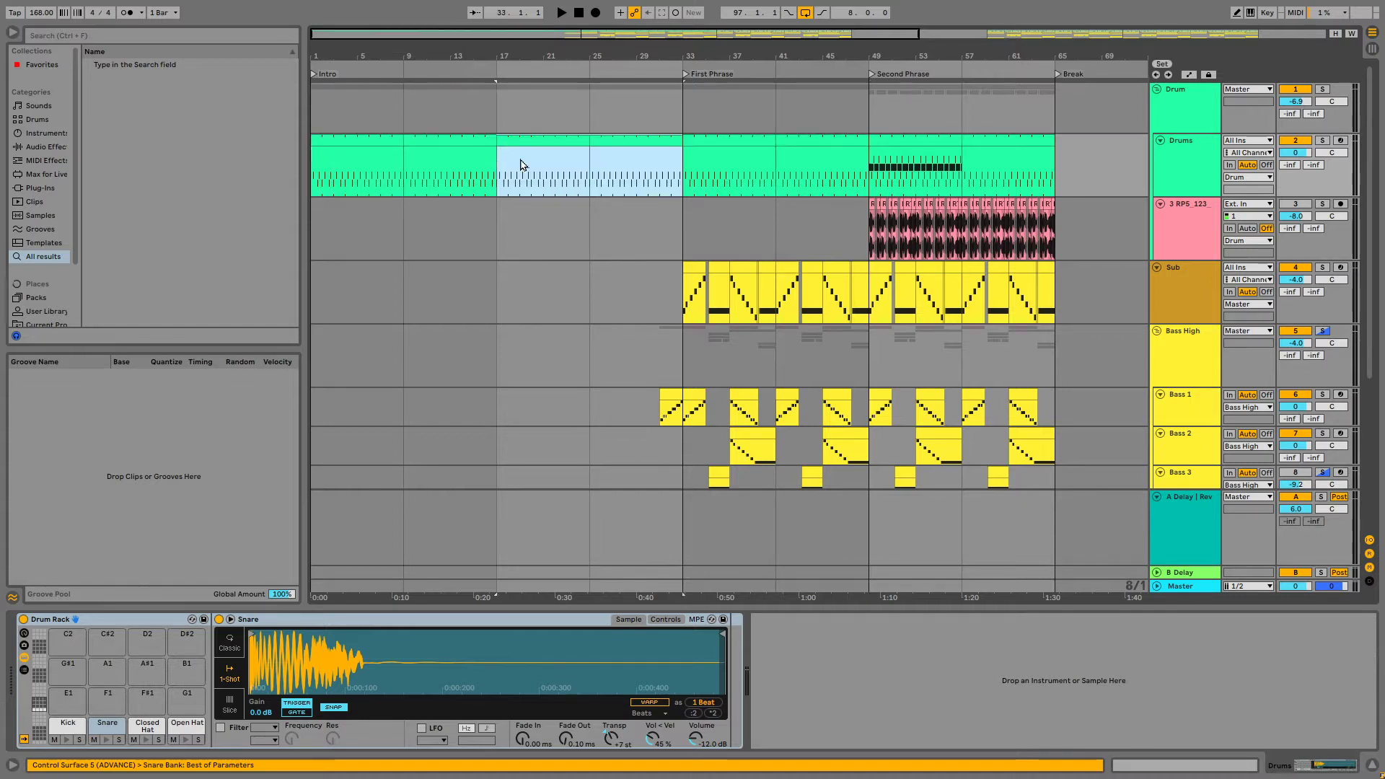
Play the new intro drums and the start of the First Phrase at bar 33
click(491, 168)
key(space)
scroll(491, 168, right, 3)
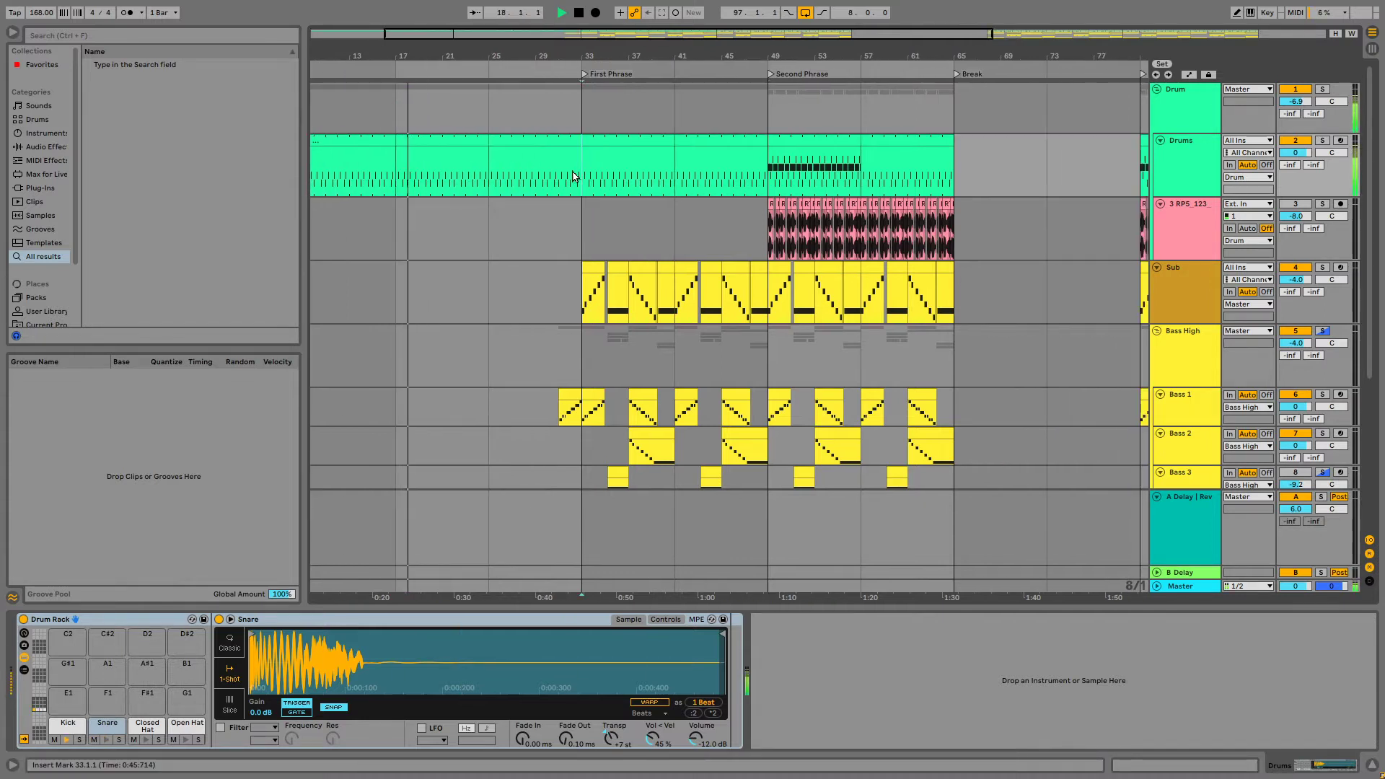
click(575, 204)
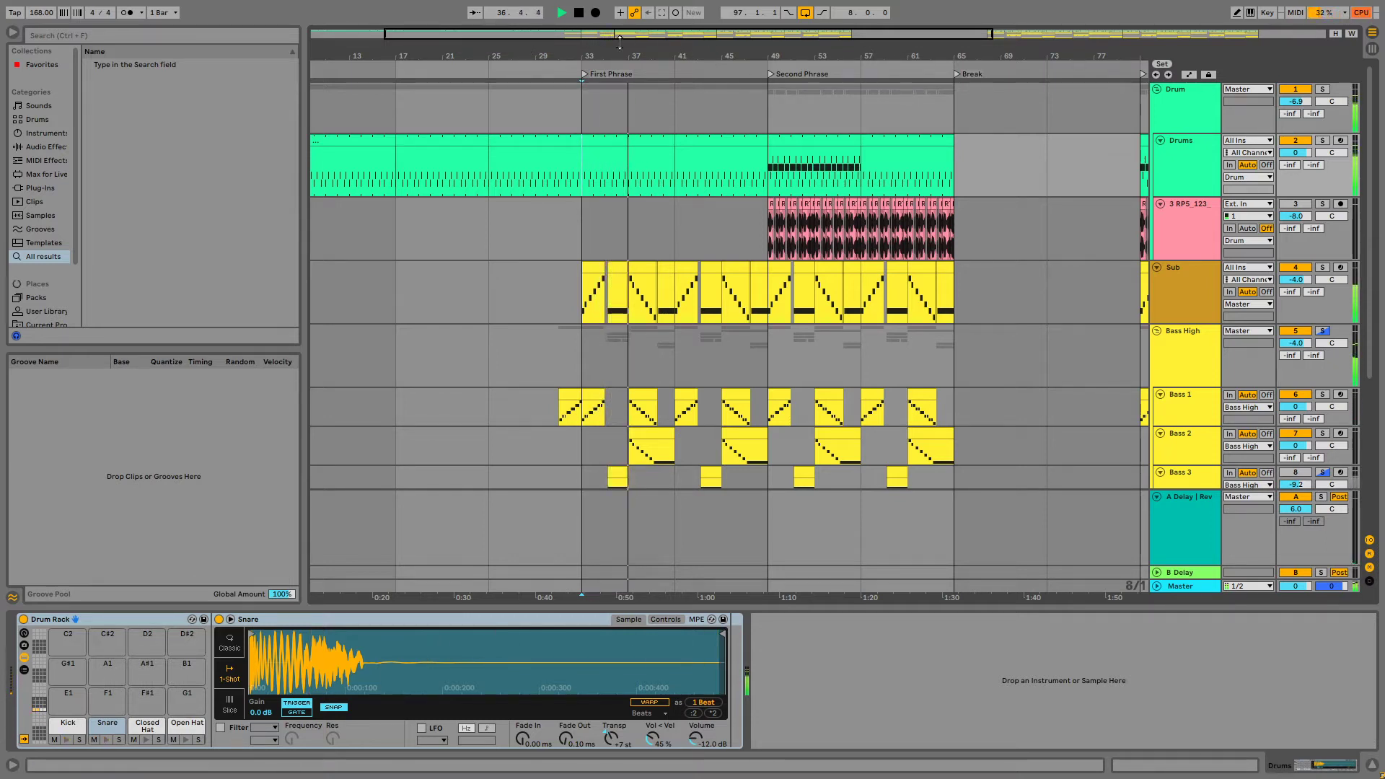
Delete the Bass 1 clip at bars 31 to 33 and clear the Drums track from bar 33 to bar 35
drag(619, 39, 538, 465)
click(487, 393)
key(Delete)
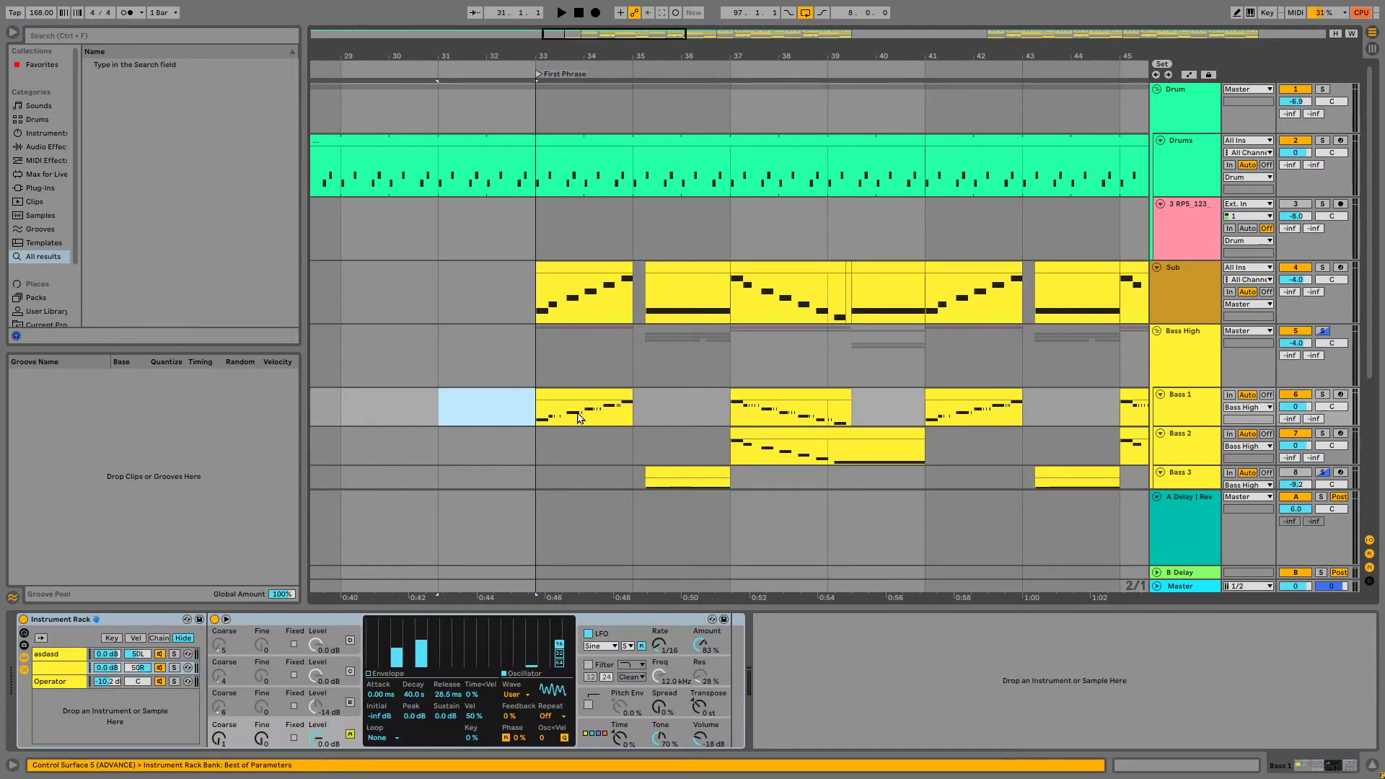
drag(633, 182, 526, 183)
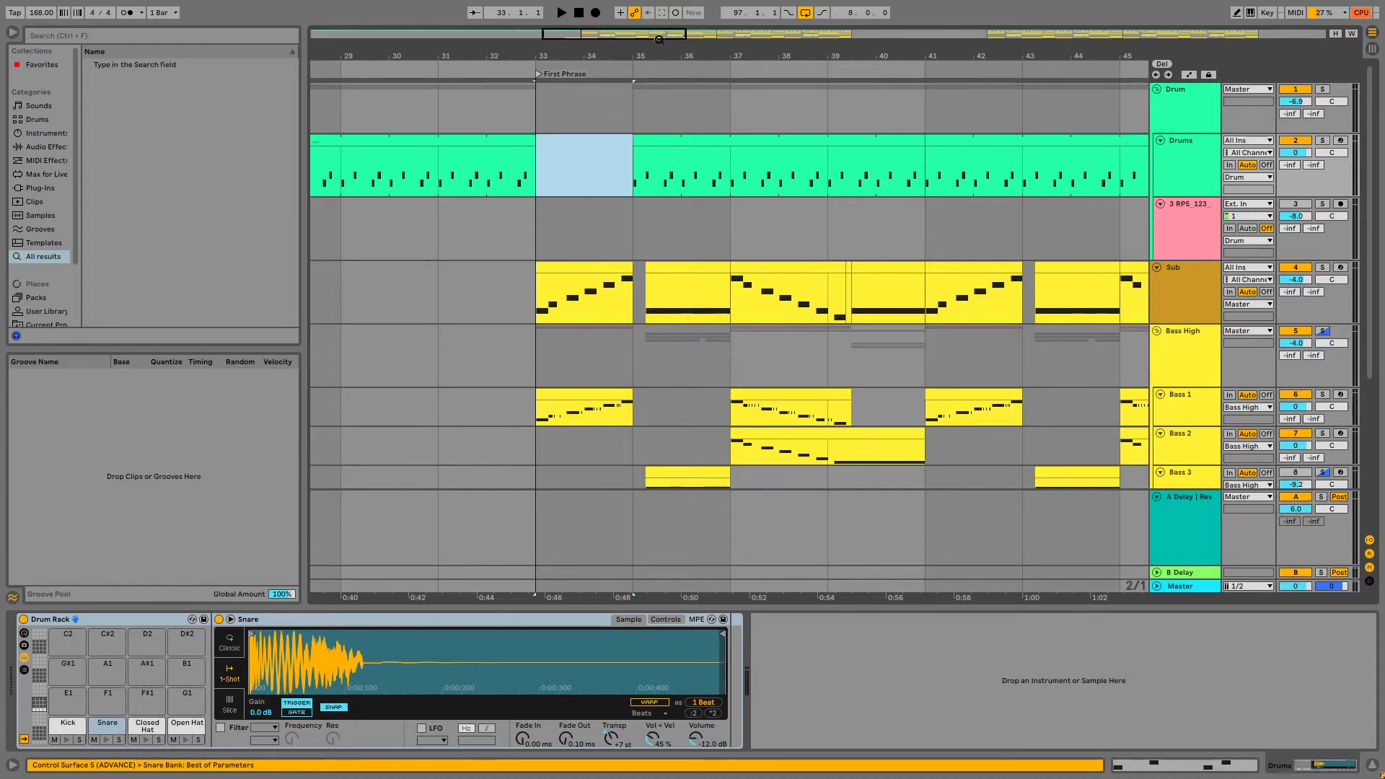
Replace the First Phrase drums from bar 35 onward with the busier drum pattern from bar 49, and play from bar 33
drag(659, 34, 679, 15)
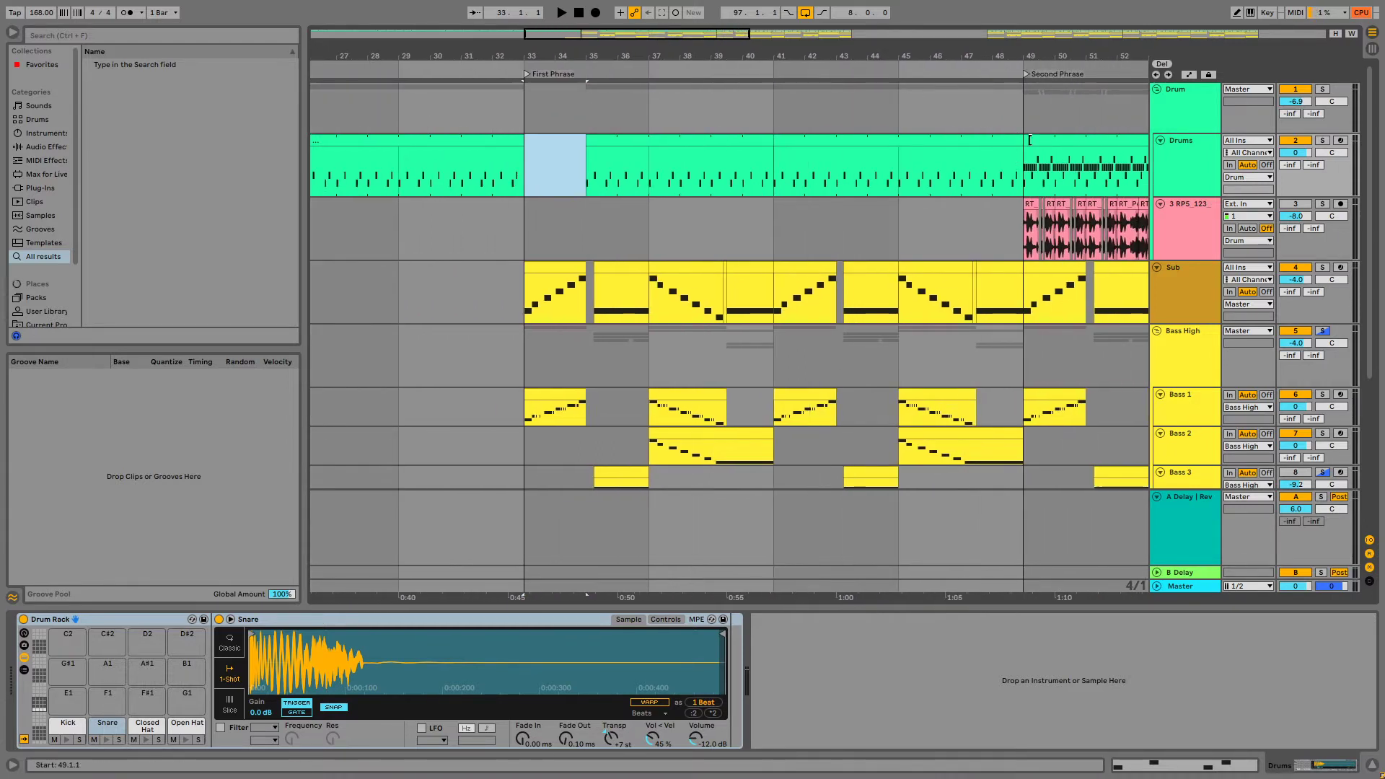
drag(1031, 140, 596, 155)
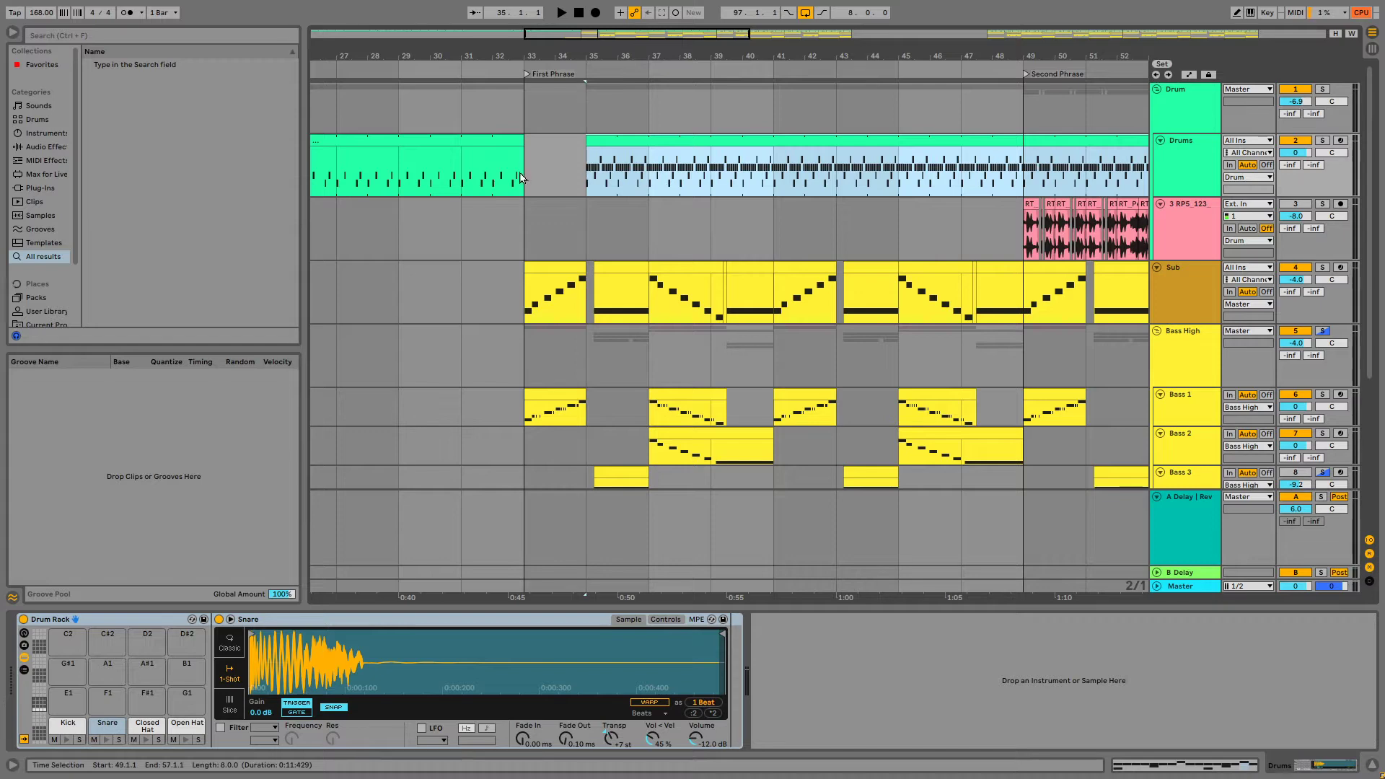
click(552, 189)
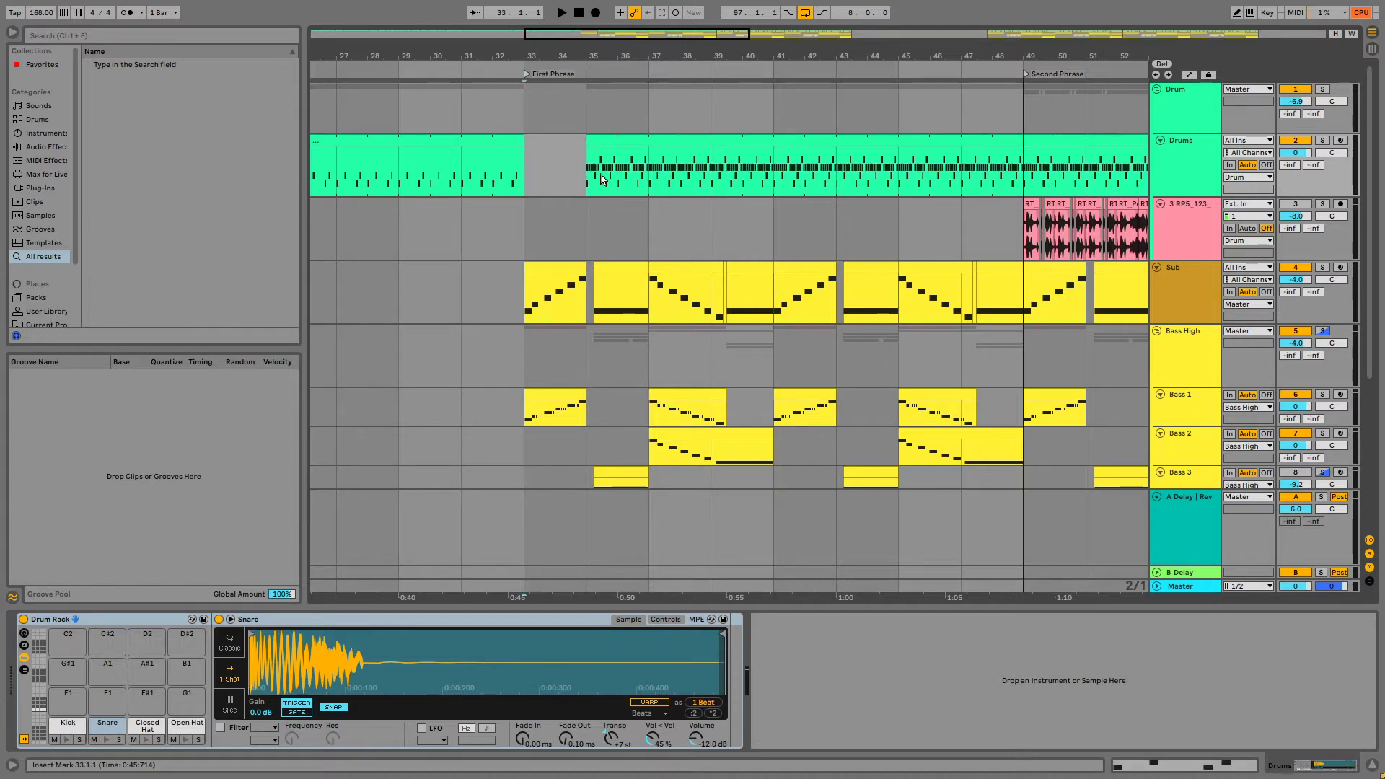
key(space)
Insert a new audio track directly below the 3 RPS_123 percussion track
click(1181, 202)
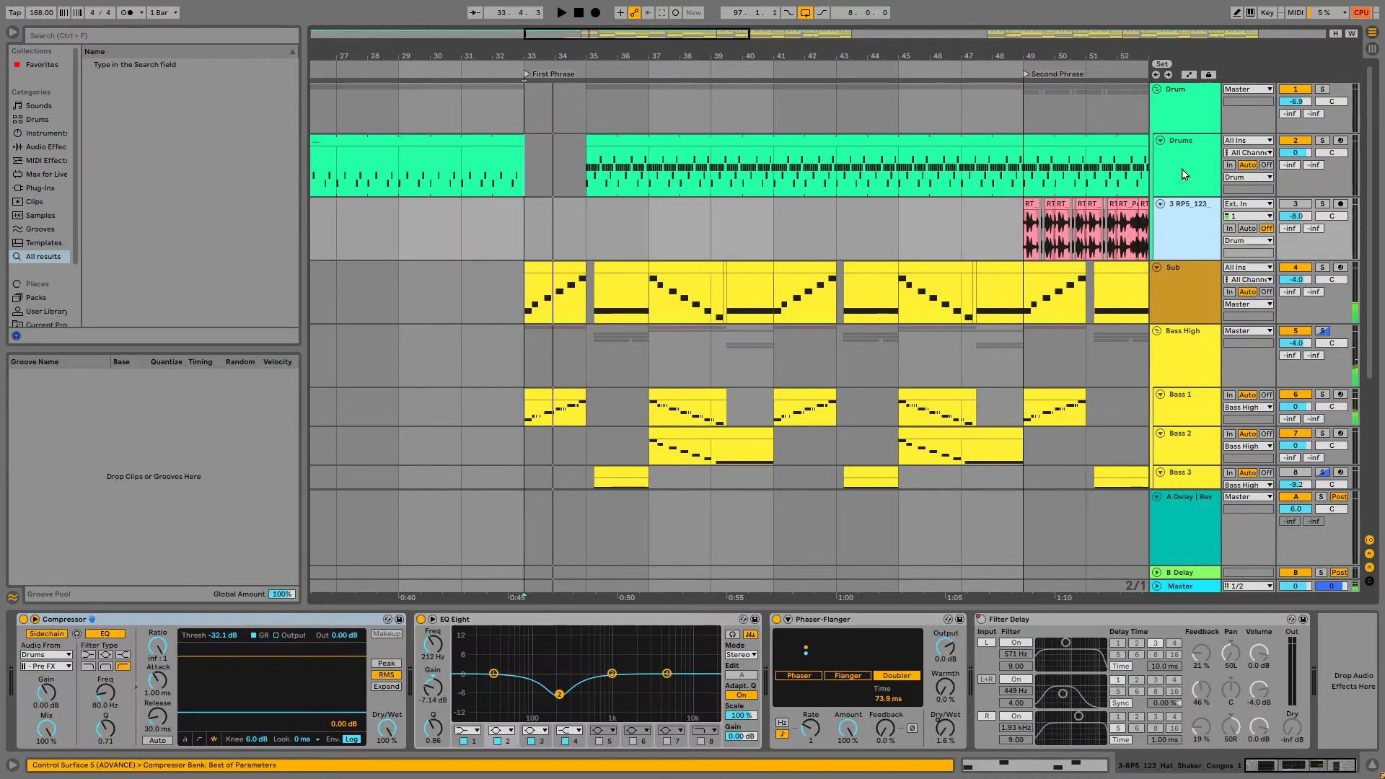
click(1196, 90)
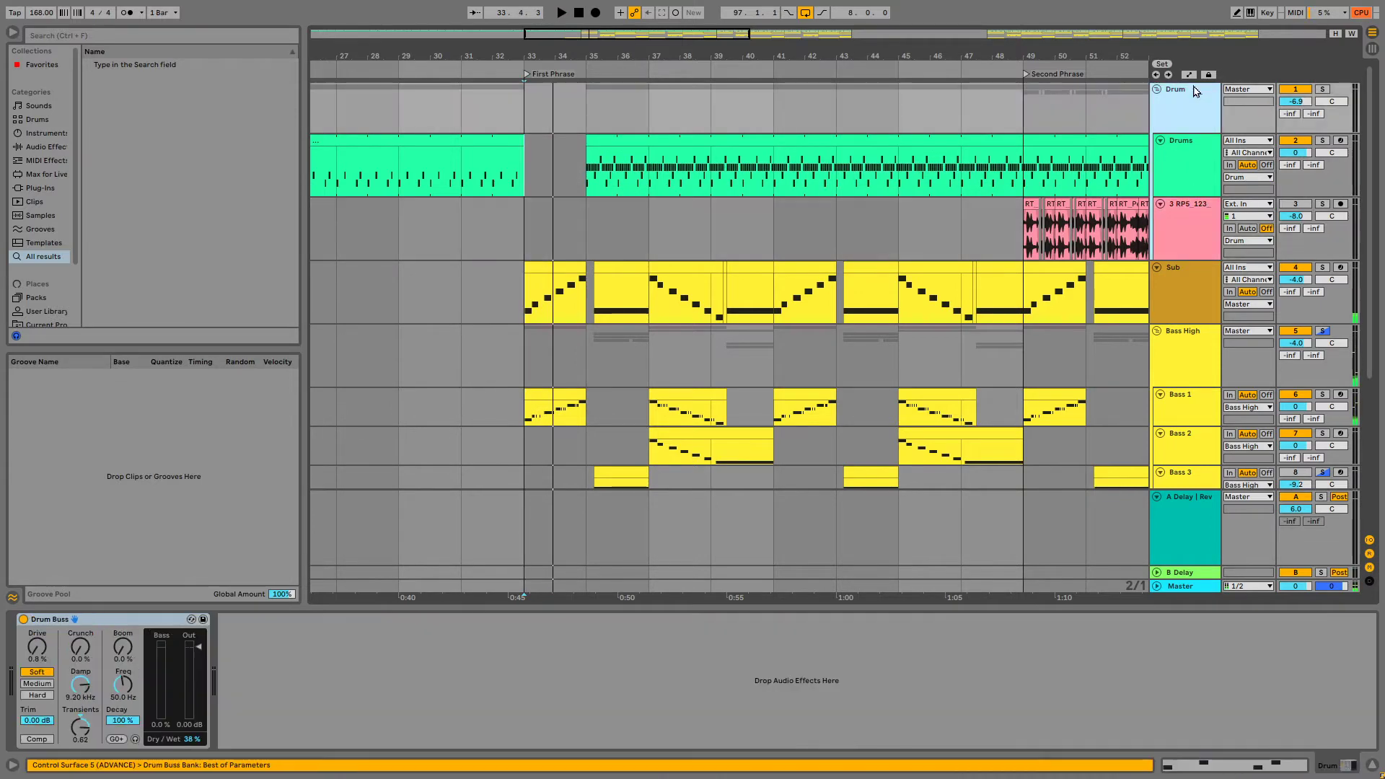
click(1204, 210)
click(1203, 106)
key(ctrl+t)
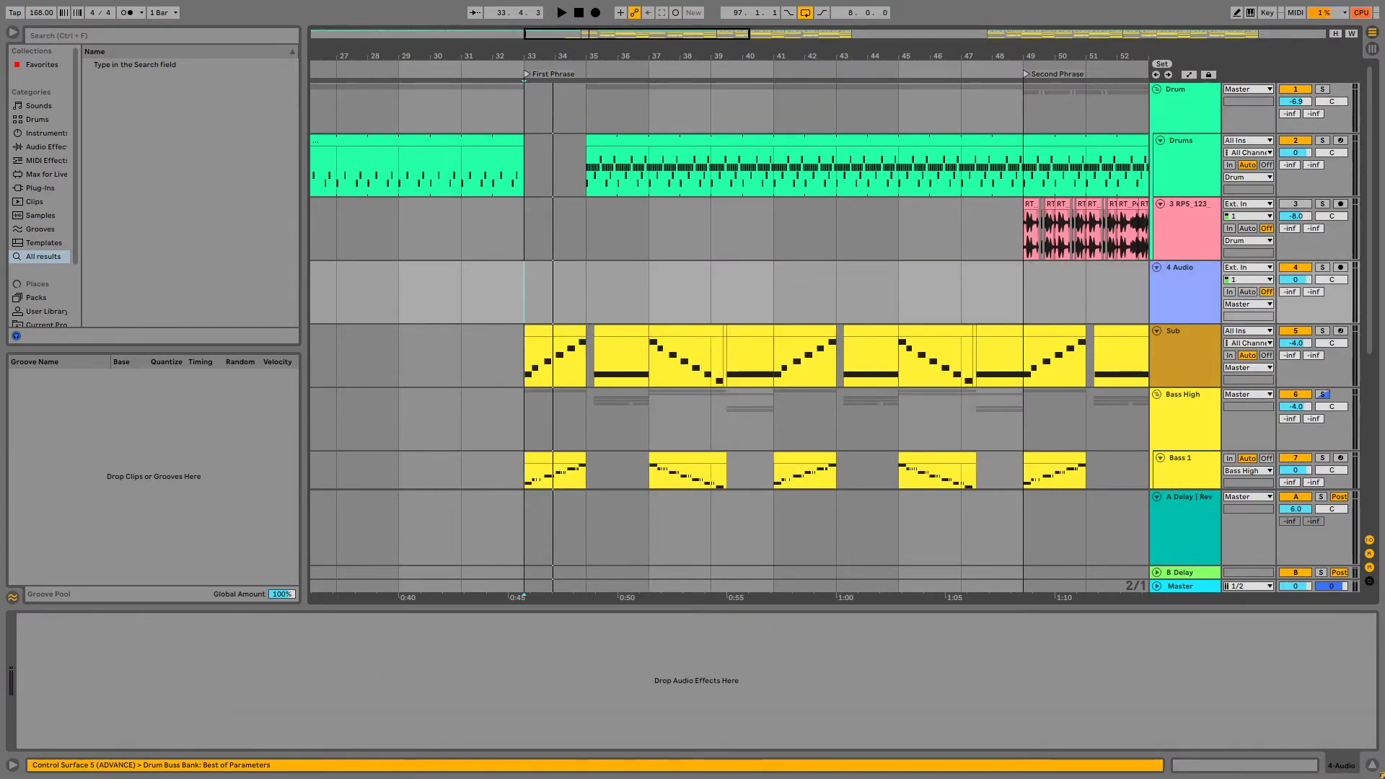
Search the browser for "amen", audition the samples, and place Bpm170_Amen01_Break_170_PL-0004.wav at bar 33 on the new audio track
click(68, 37)
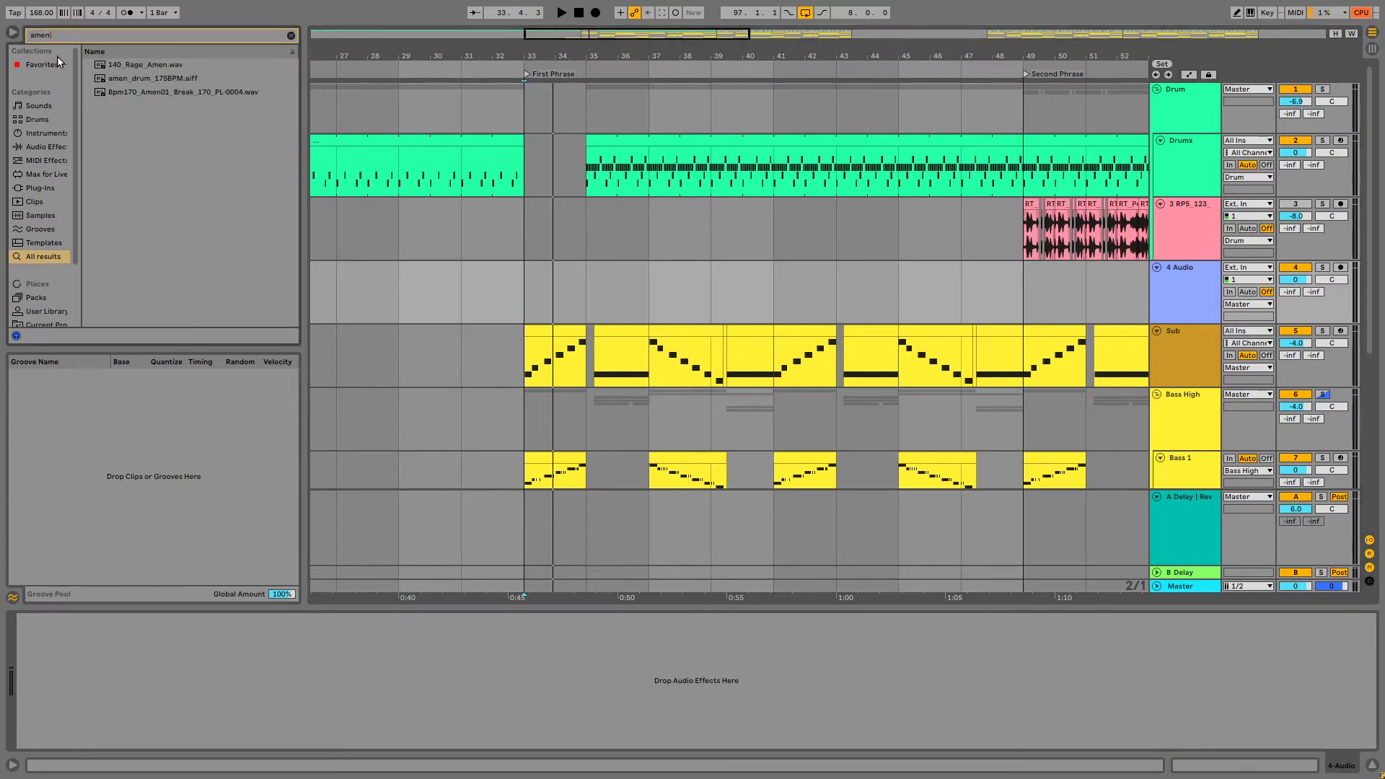
click(173, 97)
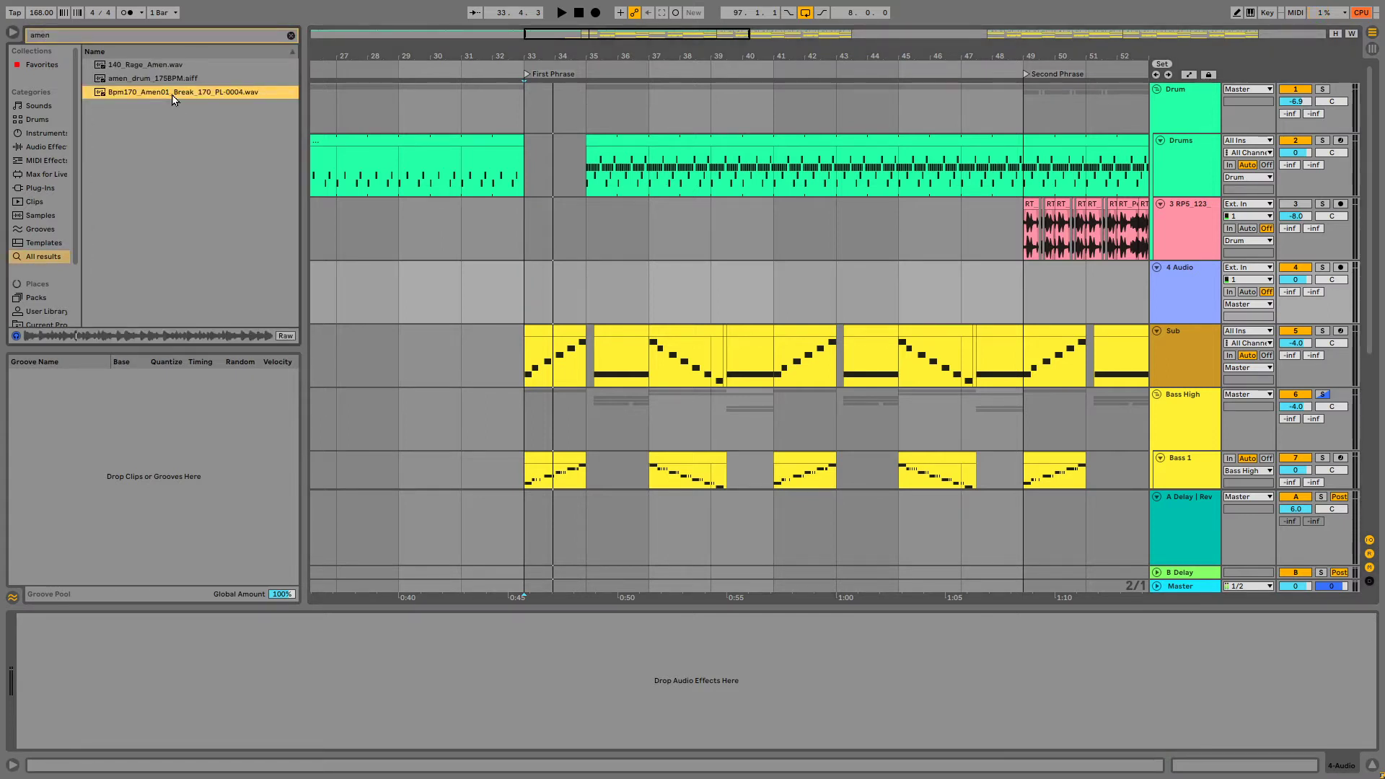
key(Up)
key(Up)
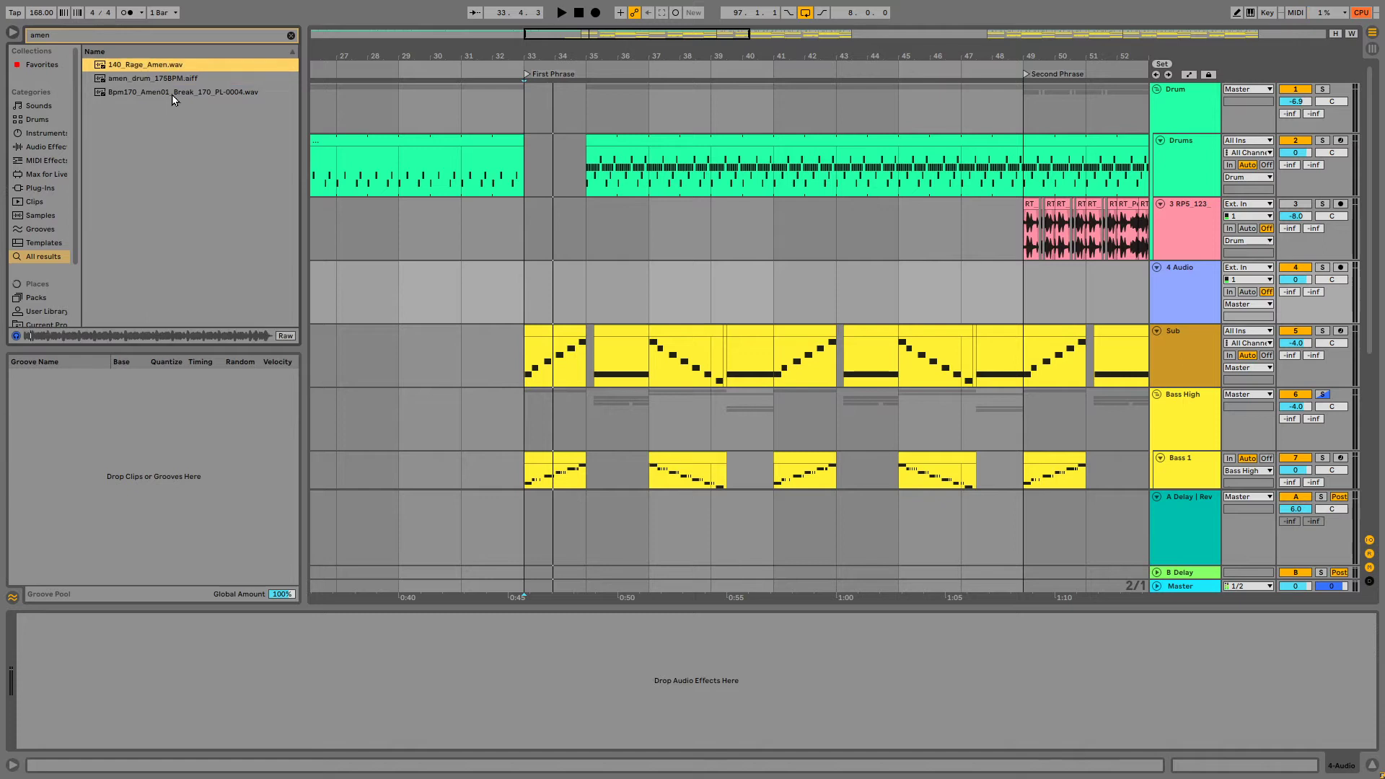
key(Down)
key(Down)
drag(181, 94, 586, 273)
key(space)
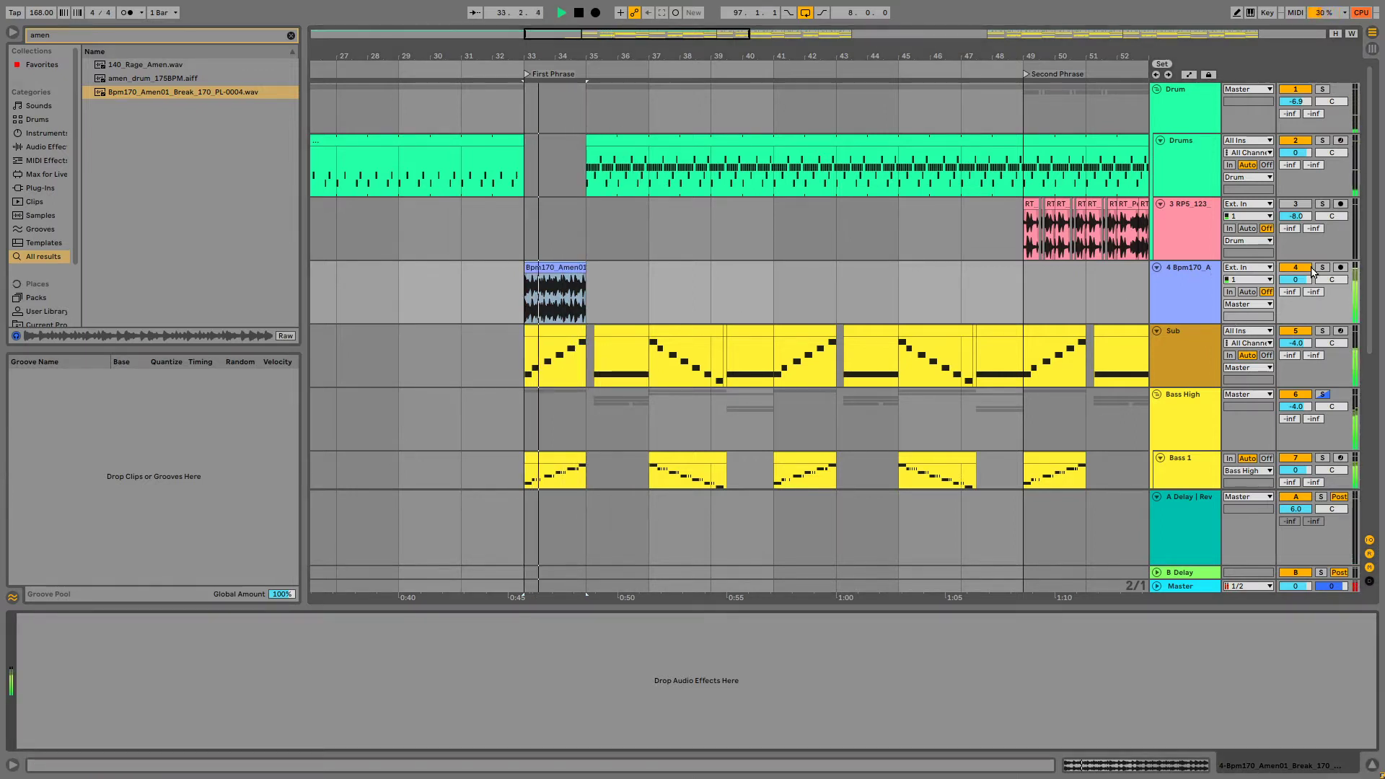
key(space)
Set the Amen break clip's warp mode to Re-Pitch and lower its track volume to -9.9 dB during playback
double_click(557, 267)
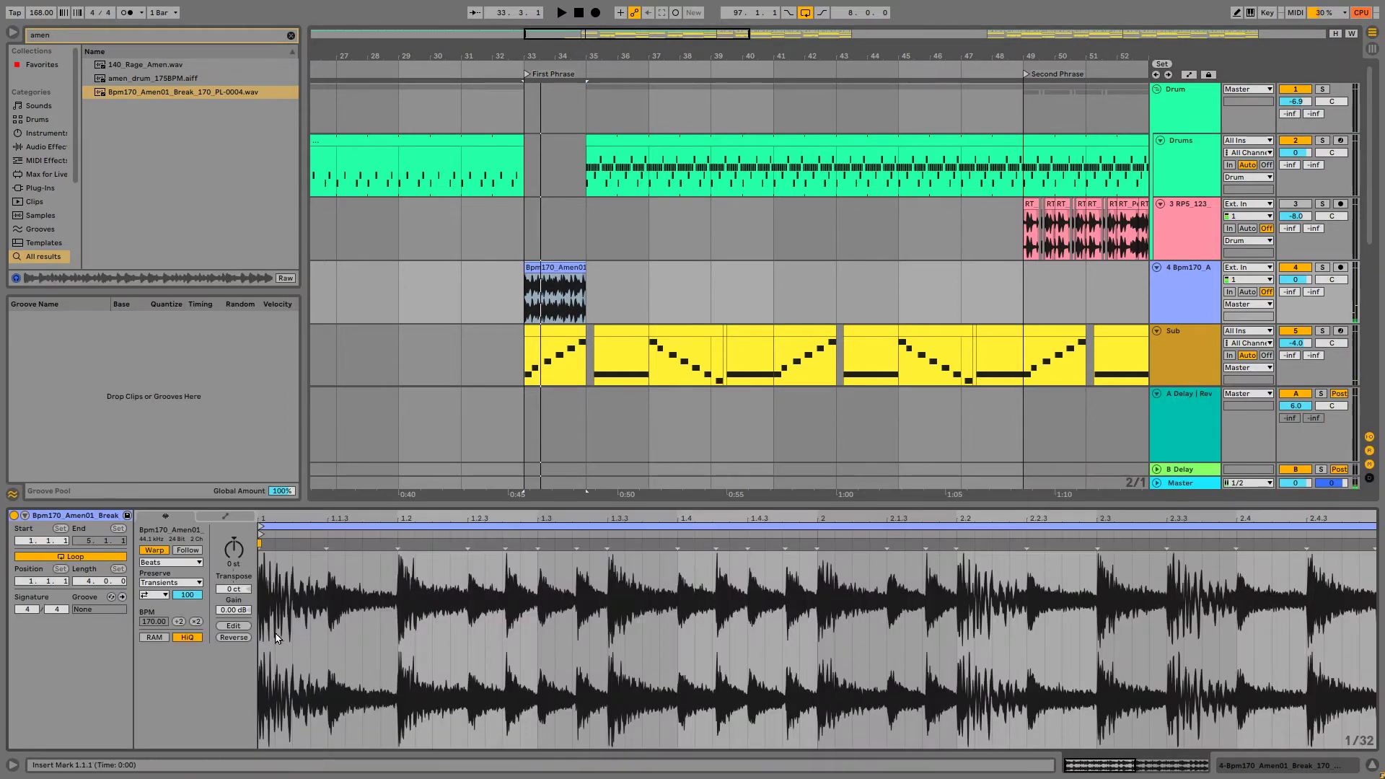
click(166, 563)
click(155, 605)
key(space)
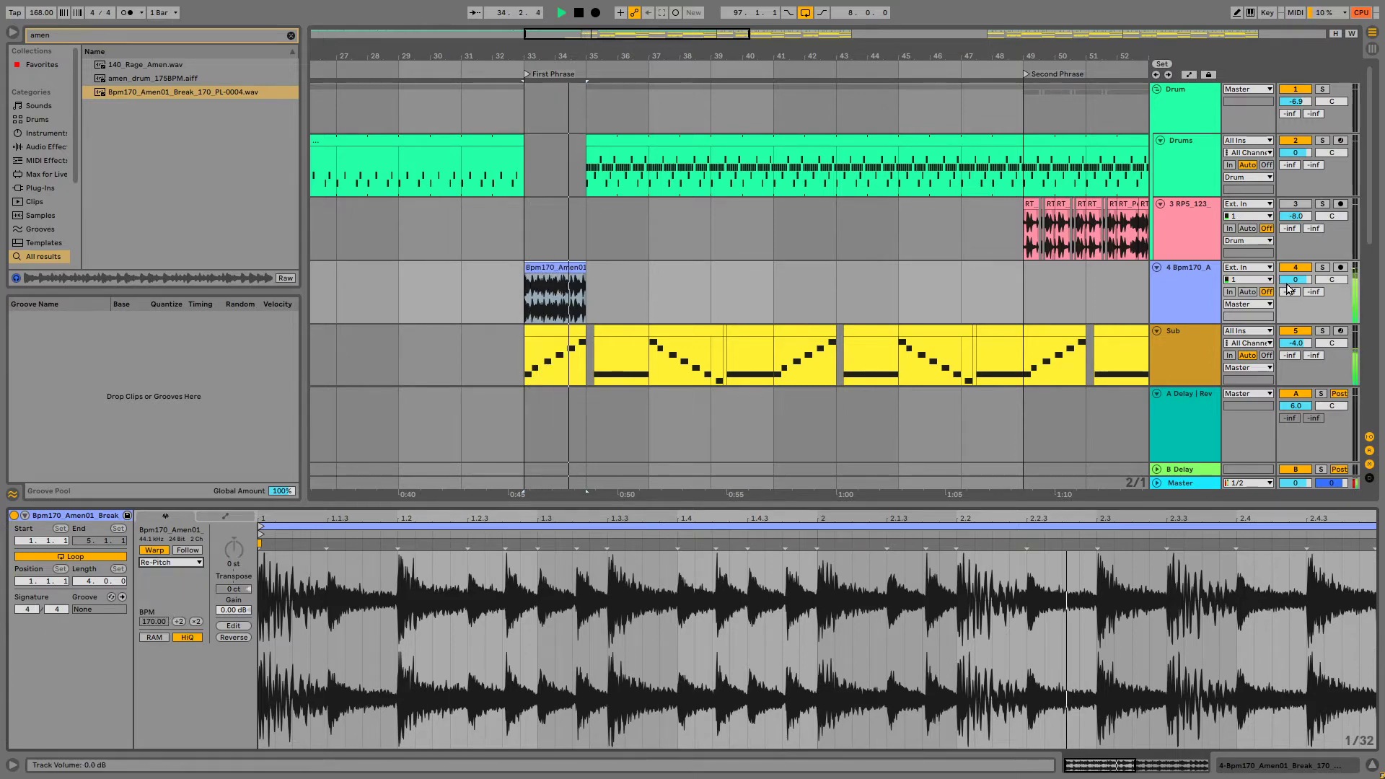
drag(1296, 280, 1296, 306)
key(space)
key(space)
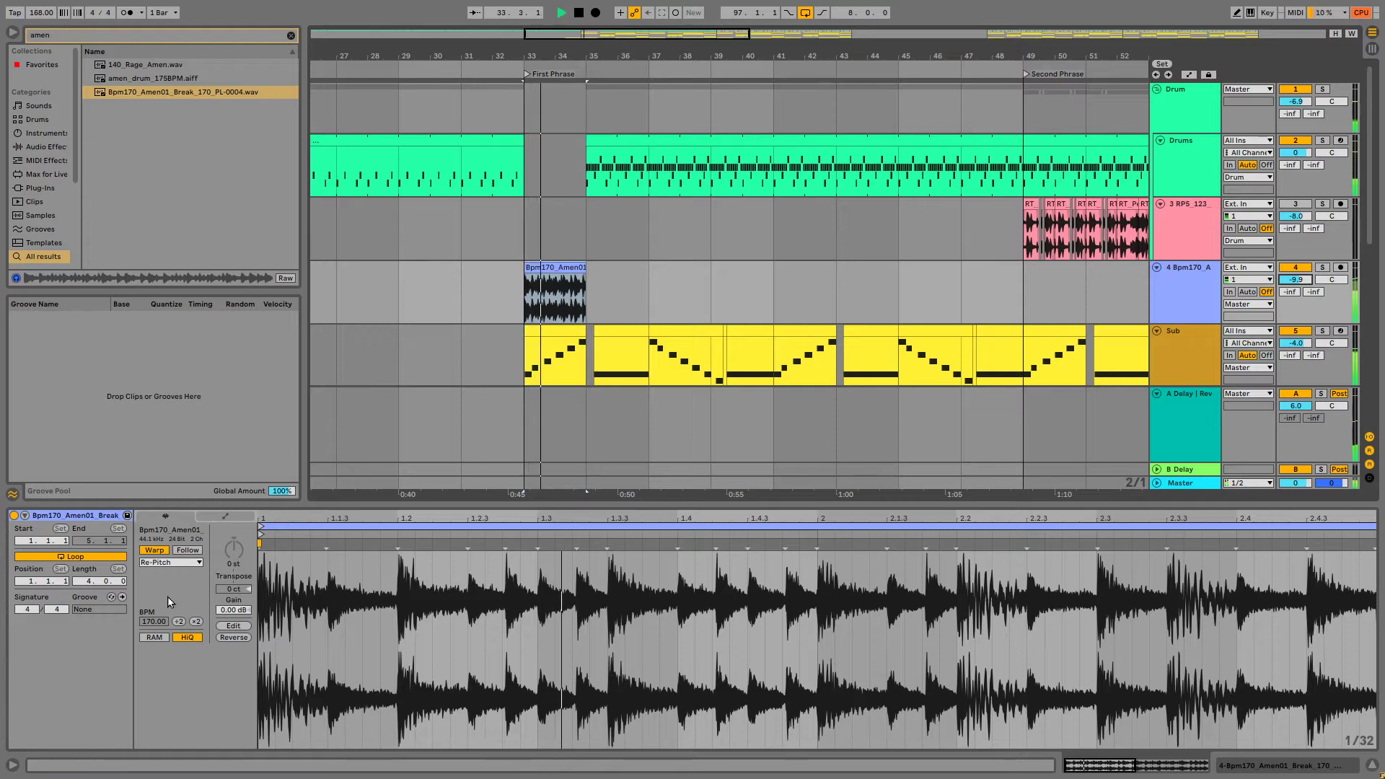
Set the clip's warp mode to Beats with transient looping off and a transient envelope of 64, and play it
click(172, 563)
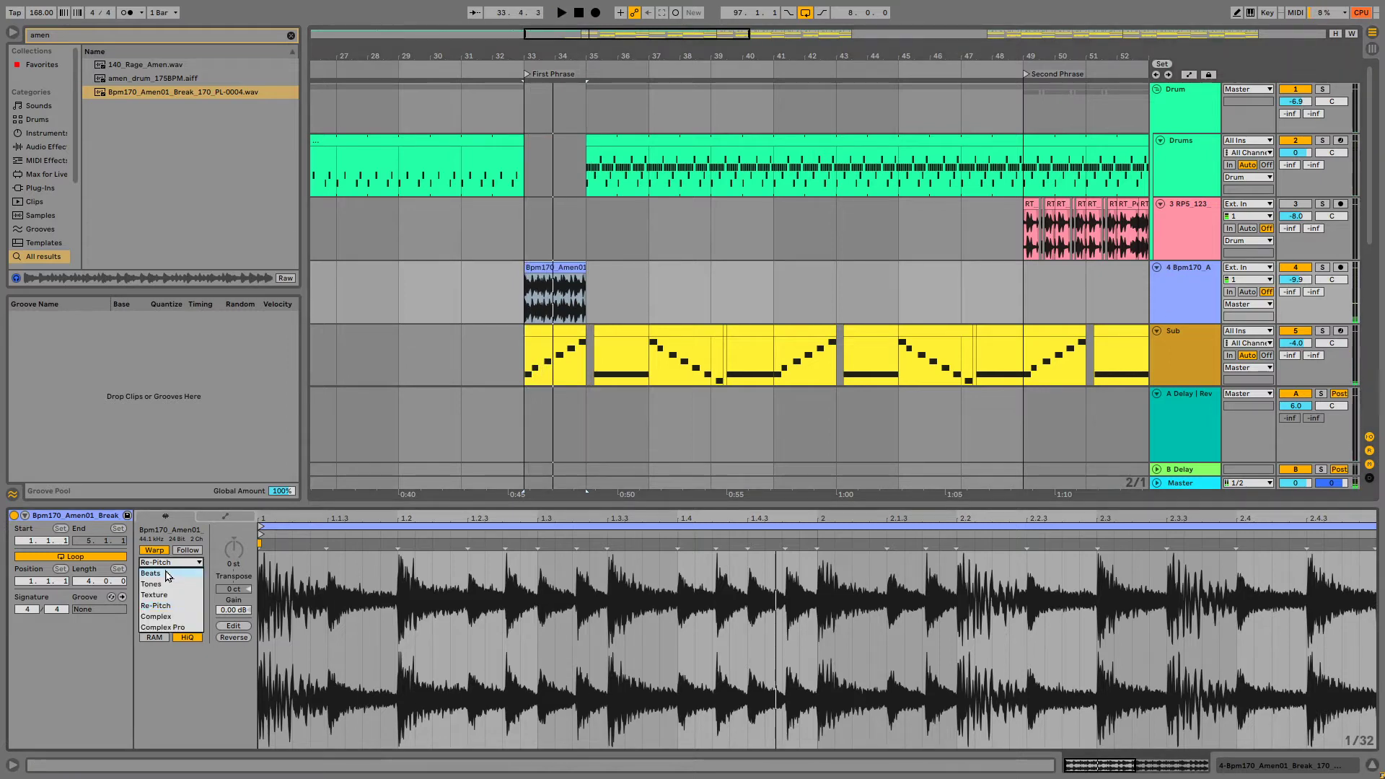
click(172, 574)
click(164, 595)
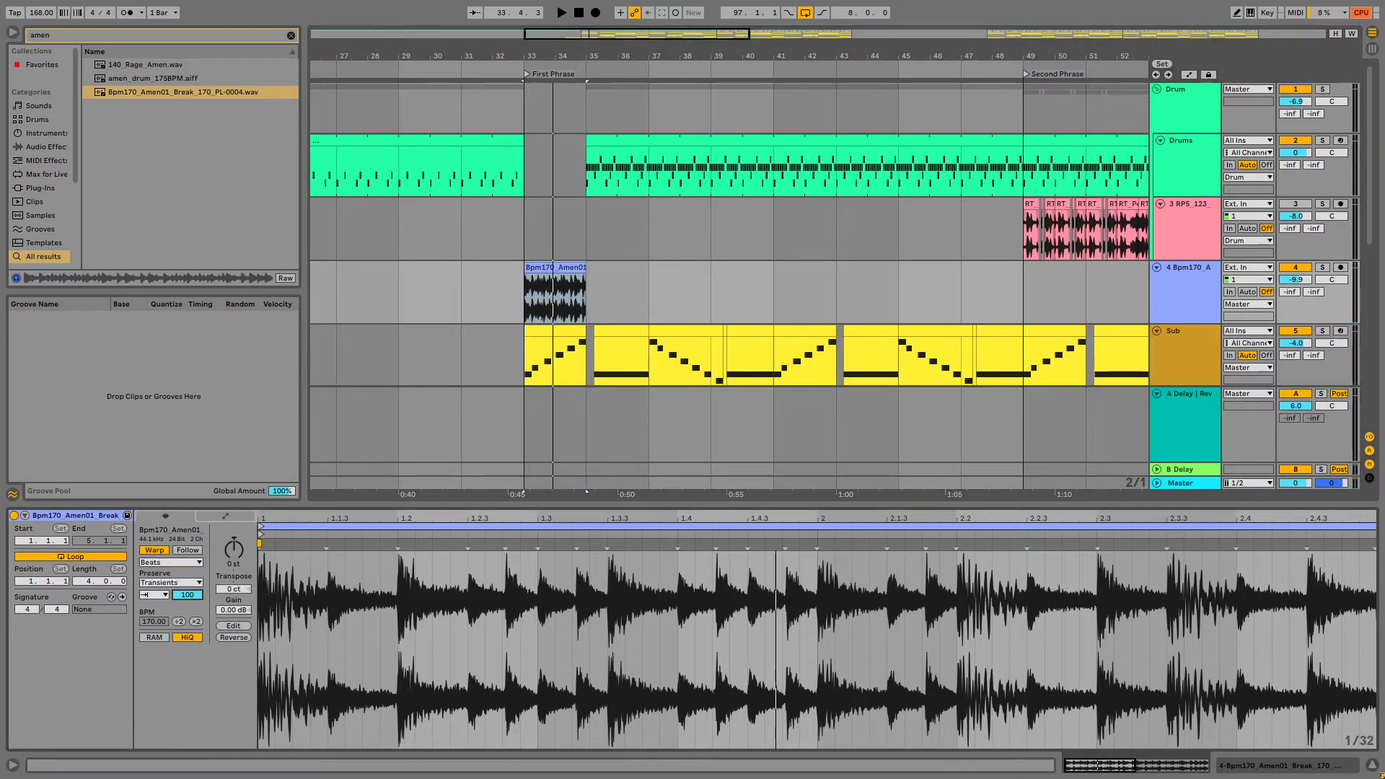
mouse_move(188, 595)
mouse_down()
mouse_move(187, 553)
mouse_move(188, 575)
mouse_up()
key(space)
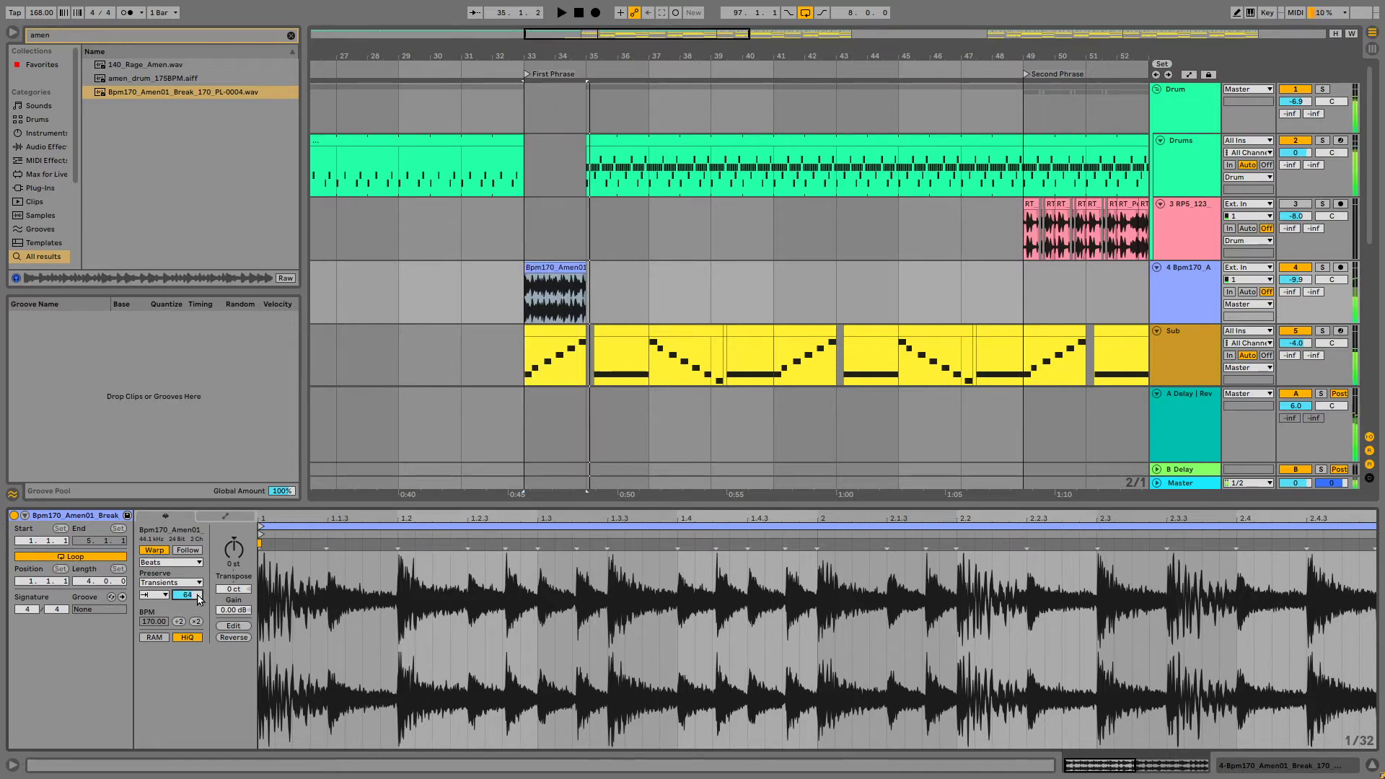
key(space)
Duplicate the one-beat slice at 33.4 of the Amen break three times in a row
drag(613, 54, 598, 145)
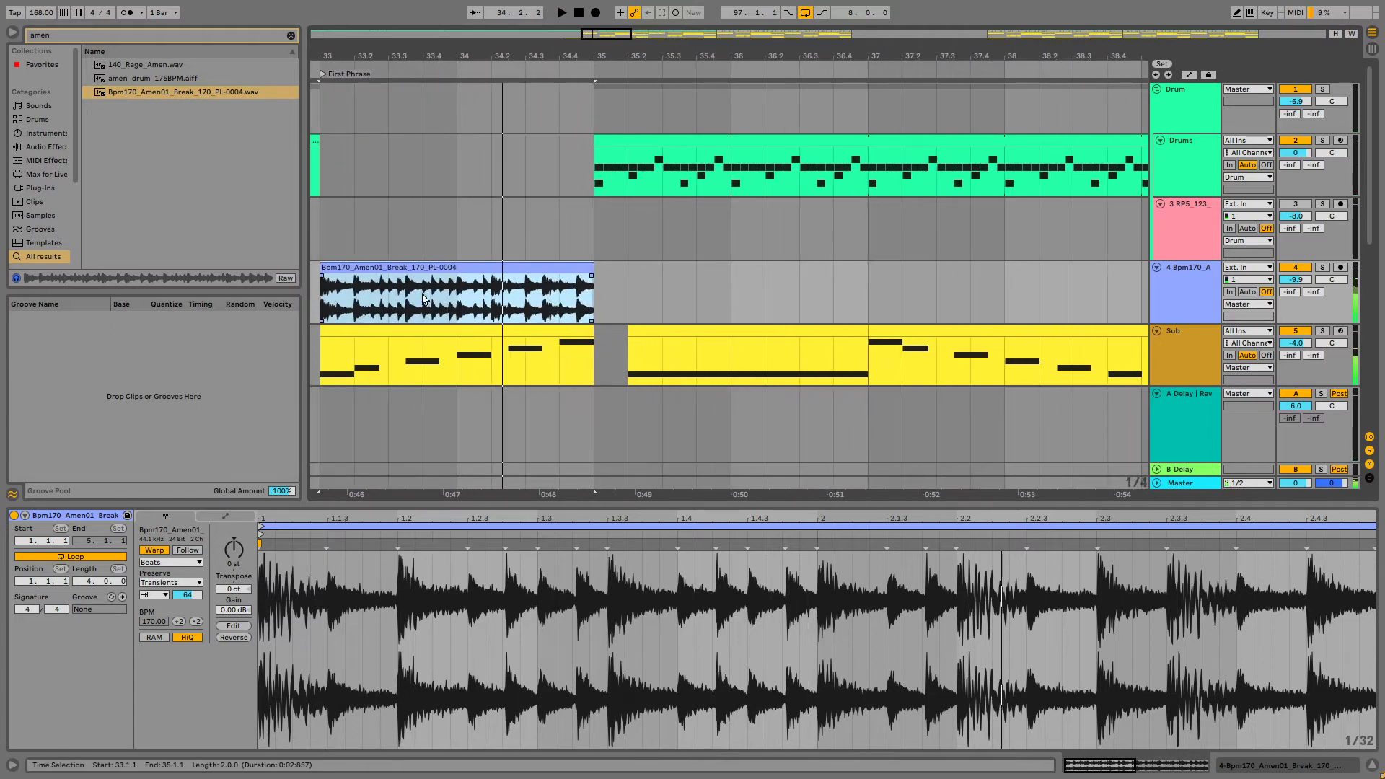
key(space)
key(ctrl+1)
drag(427, 299, 452, 299)
key(ctrl+d)
key(ctrl+d)
key(ctrl+d)
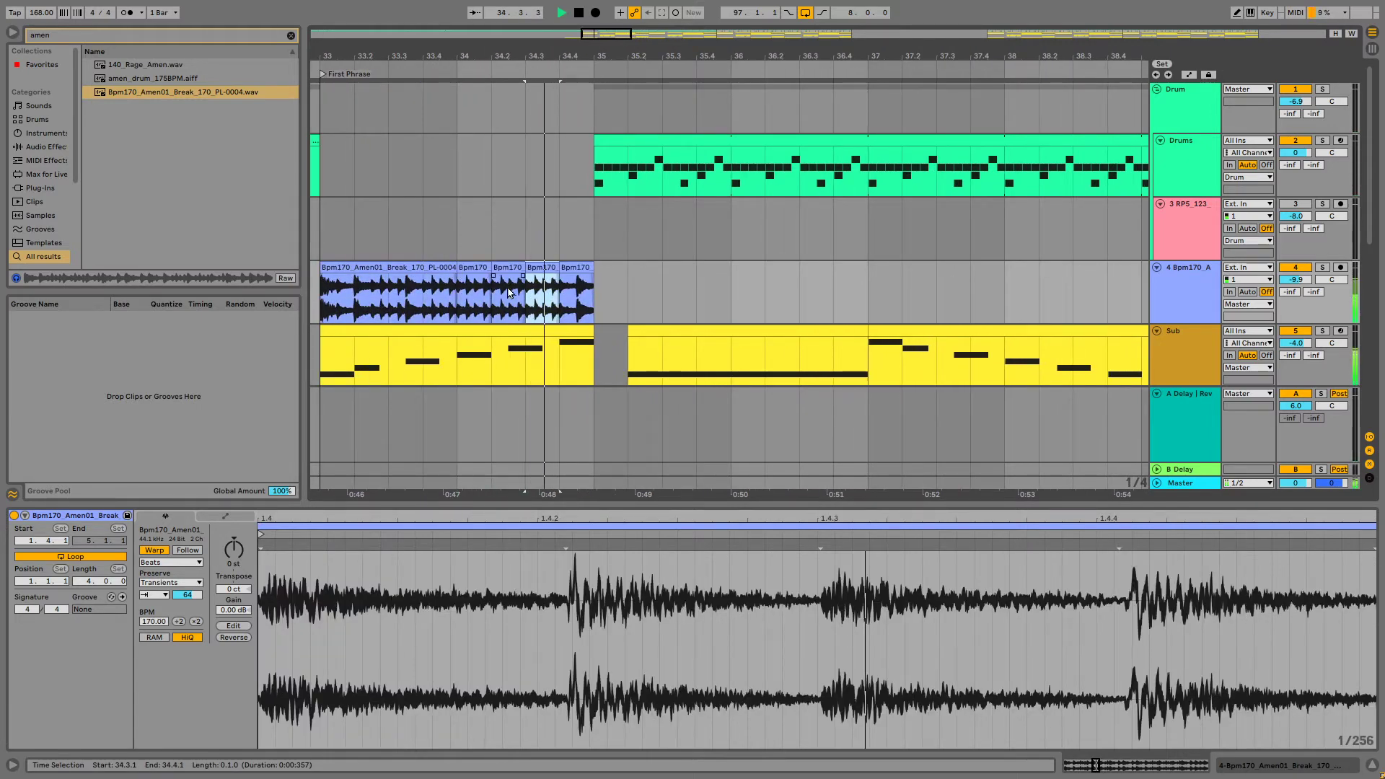
Play the chopped break from bar 33 and duplicate its section from 33.2.3 to 33.4.1 once
click(325, 293)
key(space)
key(space)
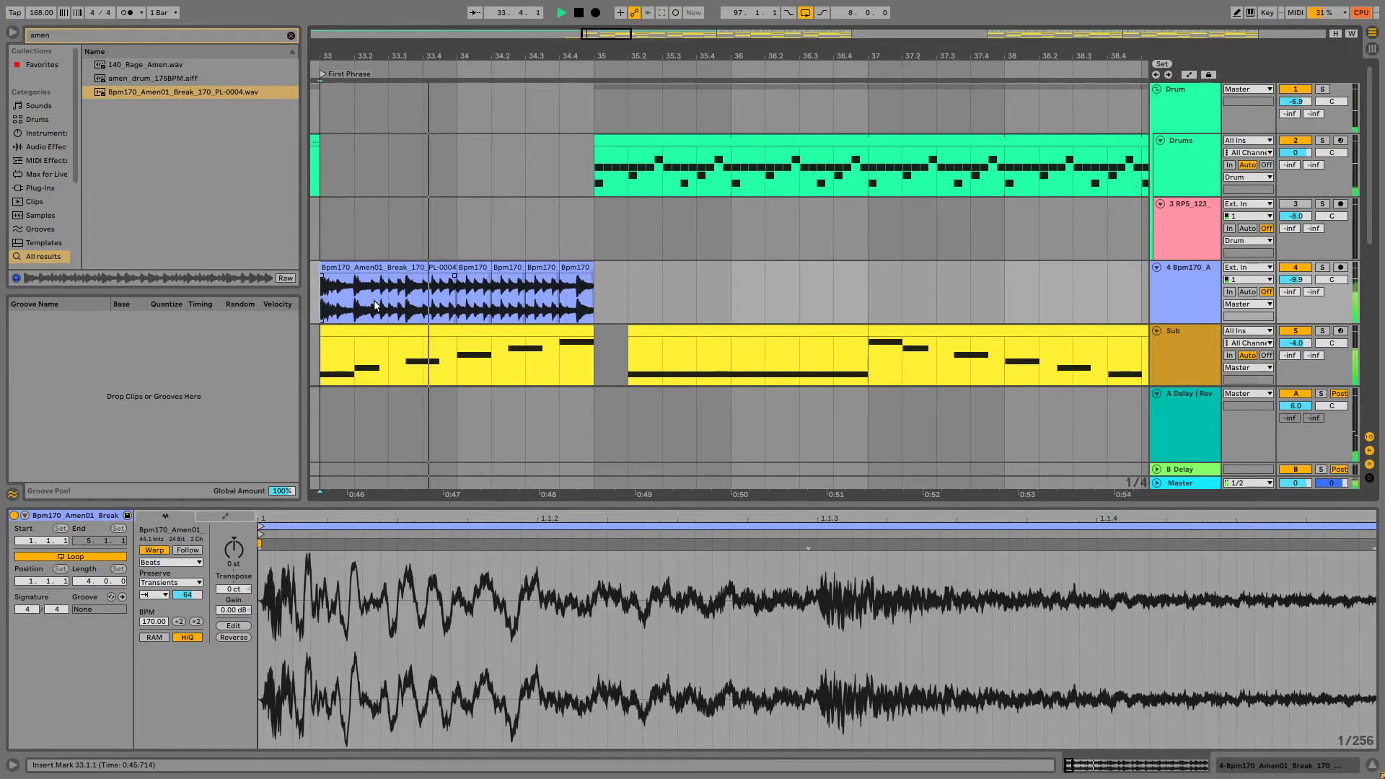
drag(373, 301, 427, 300)
key(ctrl+d)
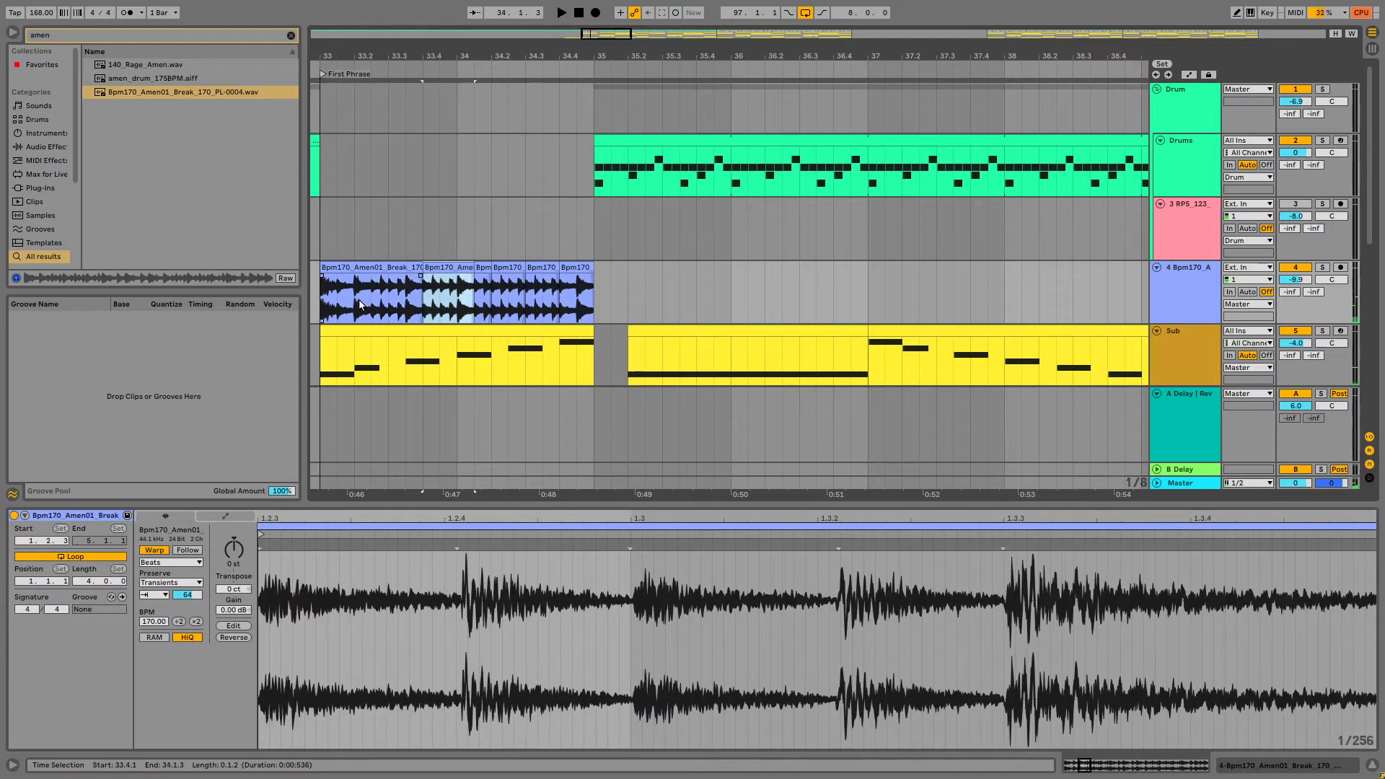
Try duplicating the break section from 33.2.1 to 34.1.3, and undo the duplication
click(358, 300)
key(space)
shift+click(446, 265)
key(ctrl+d)
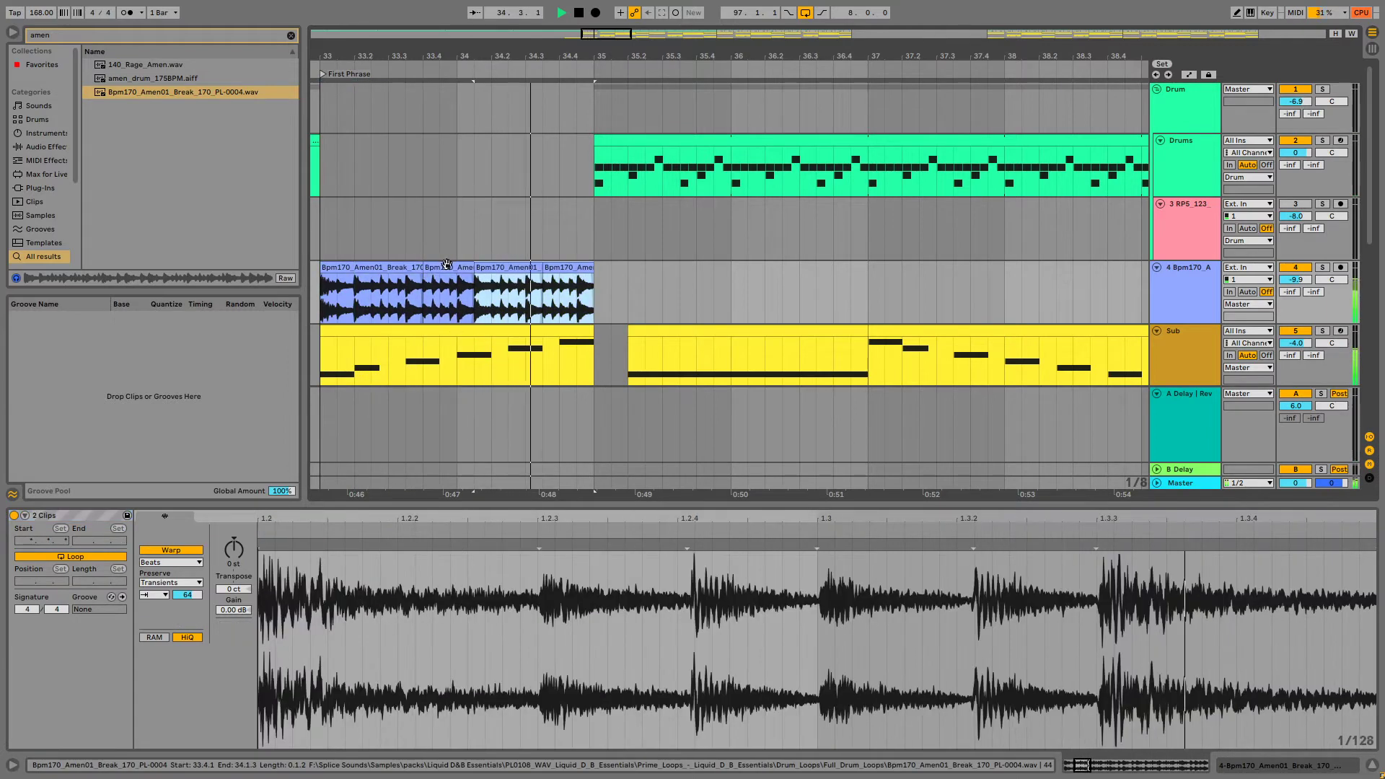
key(ctrl+z)
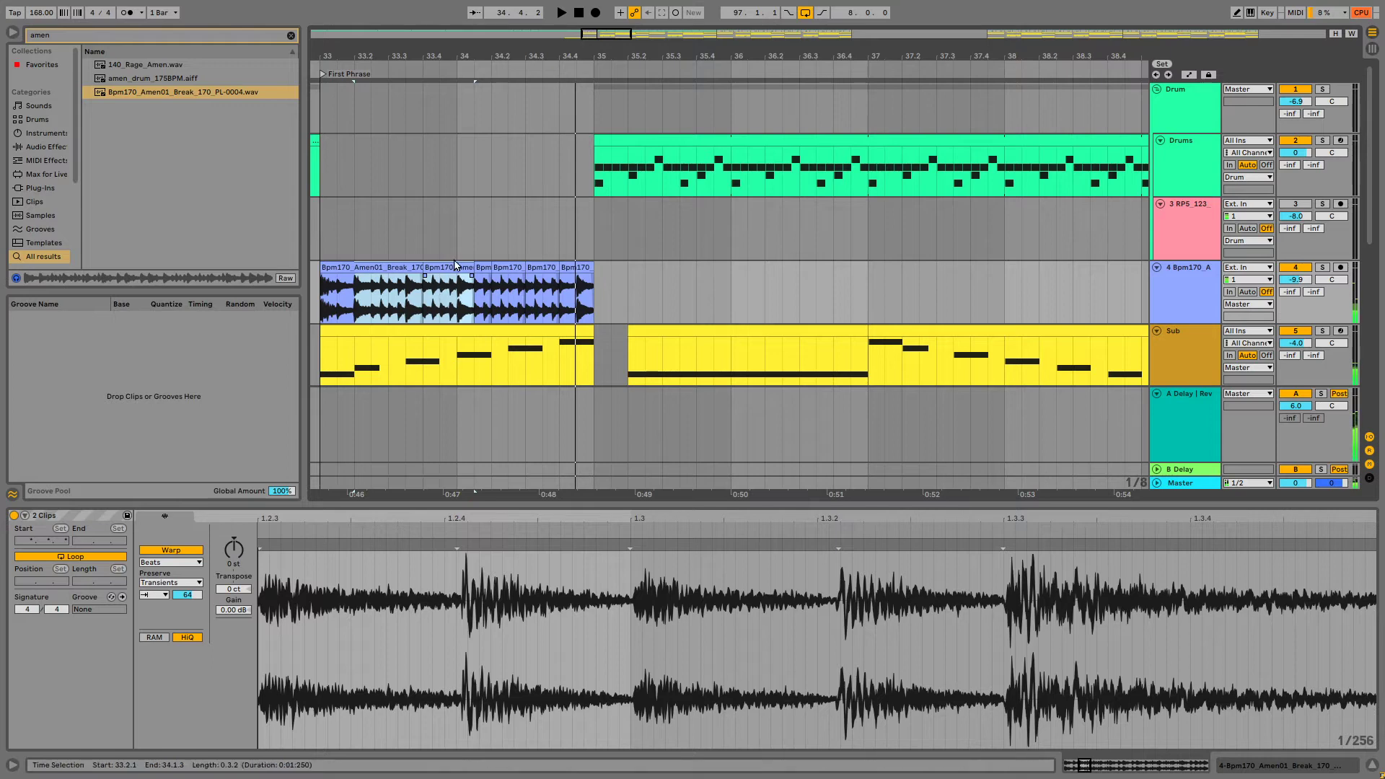
key(space)
Play the chopped Amen break from around bar 34 to check the slices
click(449, 259)
click(445, 265)
drag(407, 313, 422, 308)
click(404, 369)
click(465, 312)
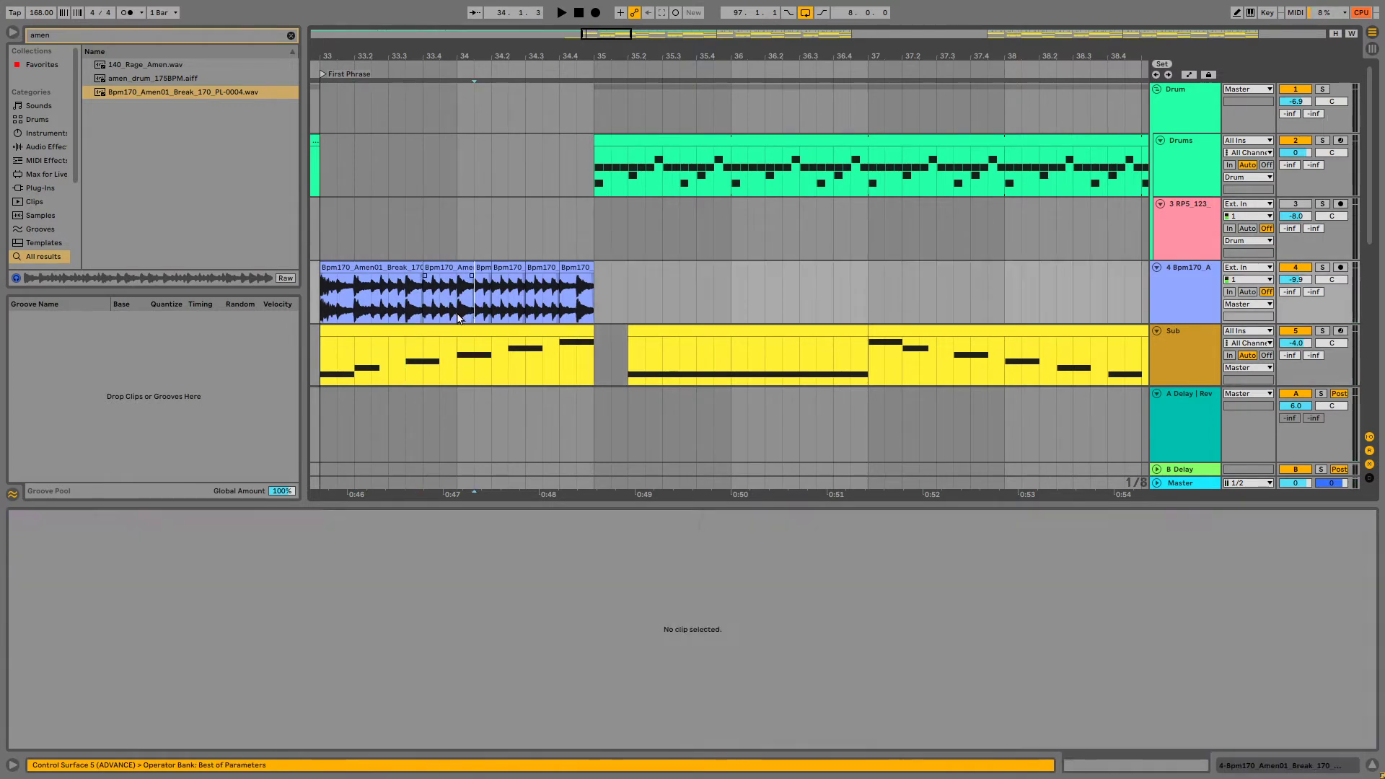
key(space)
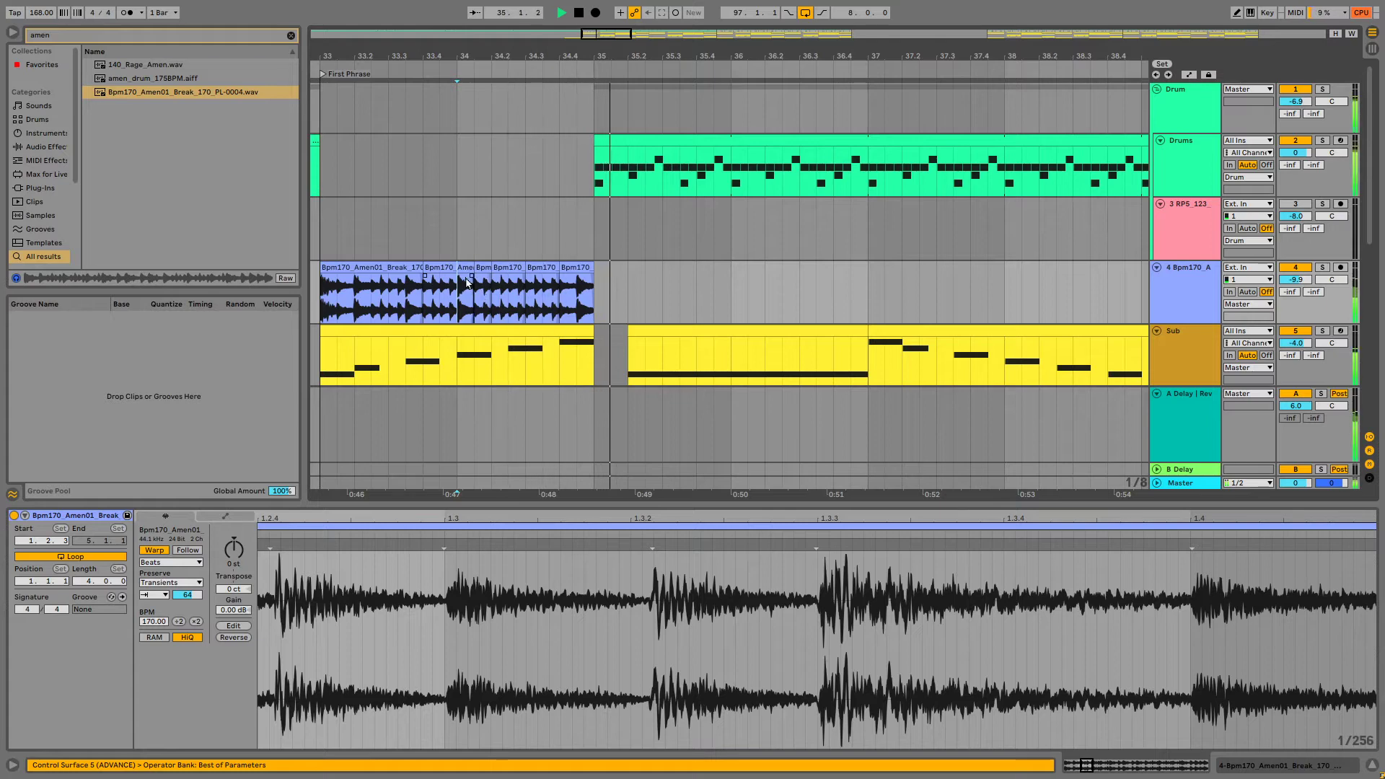
Duplicate the slice at 33.4.1 twice, delete the leftover piece at 34.4.3, and play the break from bar 33
click(438, 267)
key(space)
key(space)
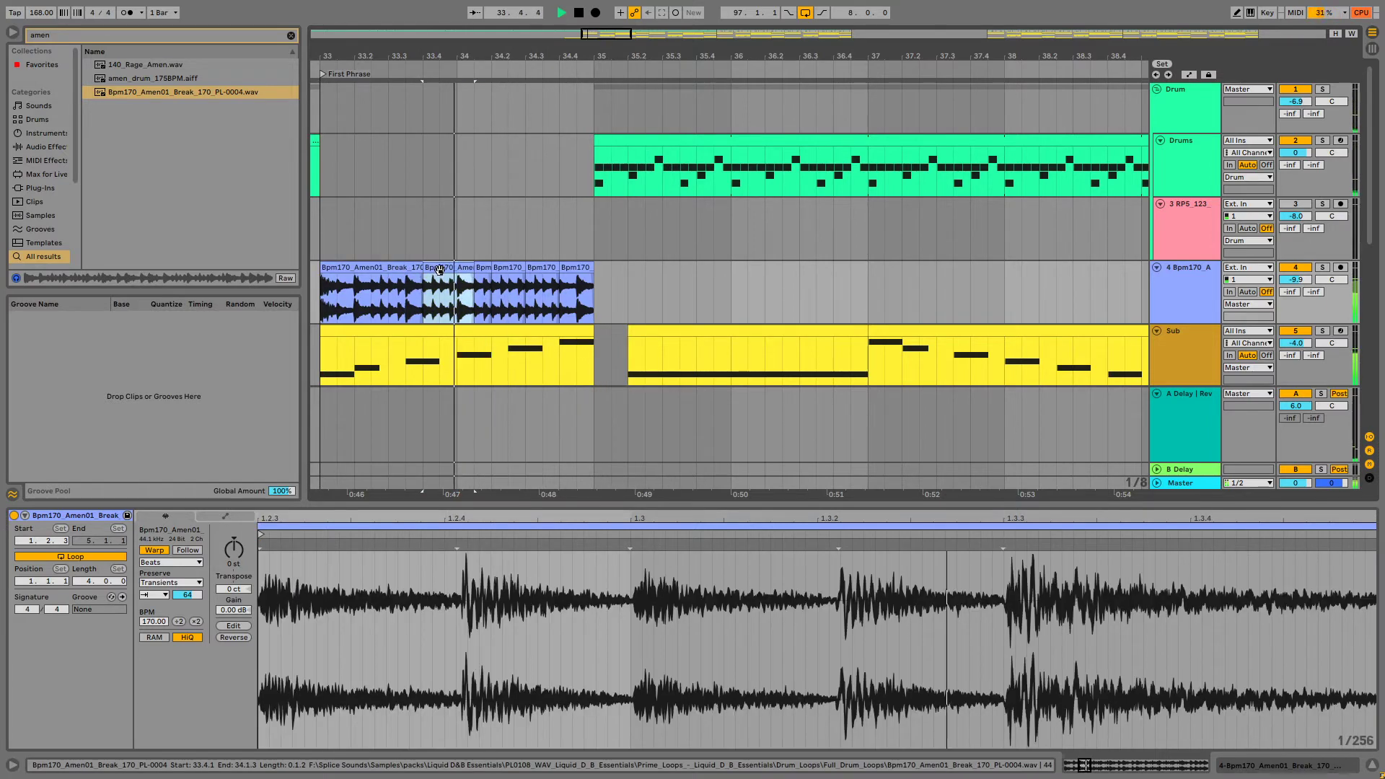
key(ctrl+d)
key(ctrl+d)
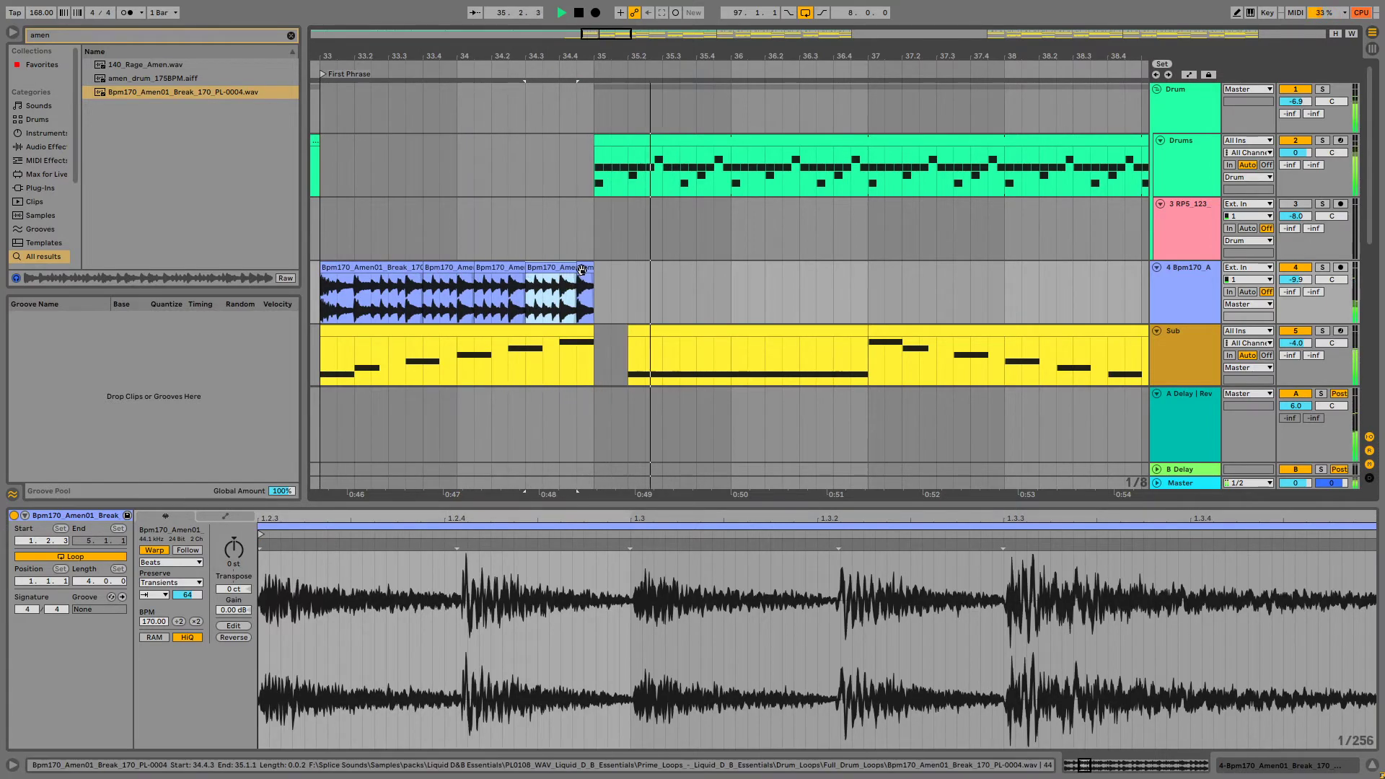
key(Delete)
click(569, 297)
key(space)
click(334, 307)
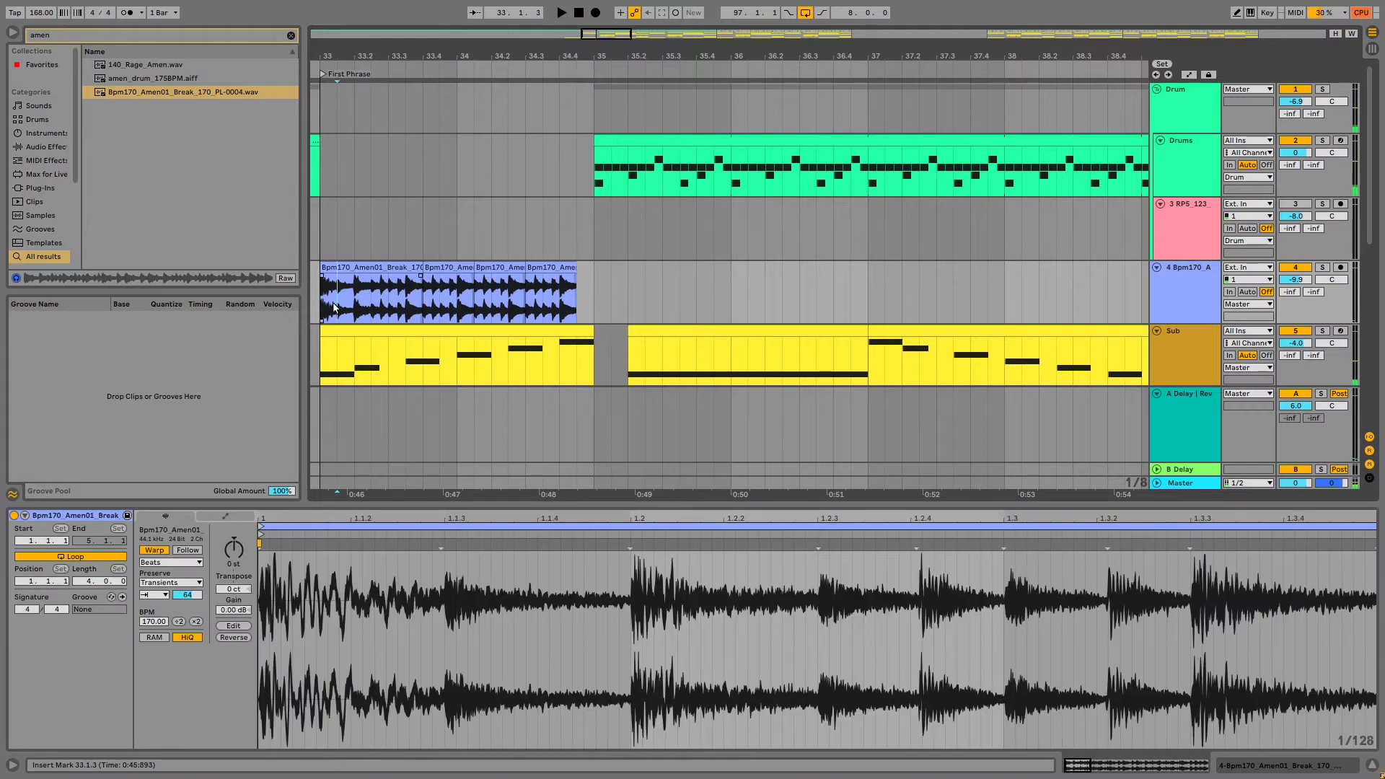
key(space)
Add an Auto Filter to the Amen break track as a high-pass at 26 Hz with 11% resonance
click(49, 148)
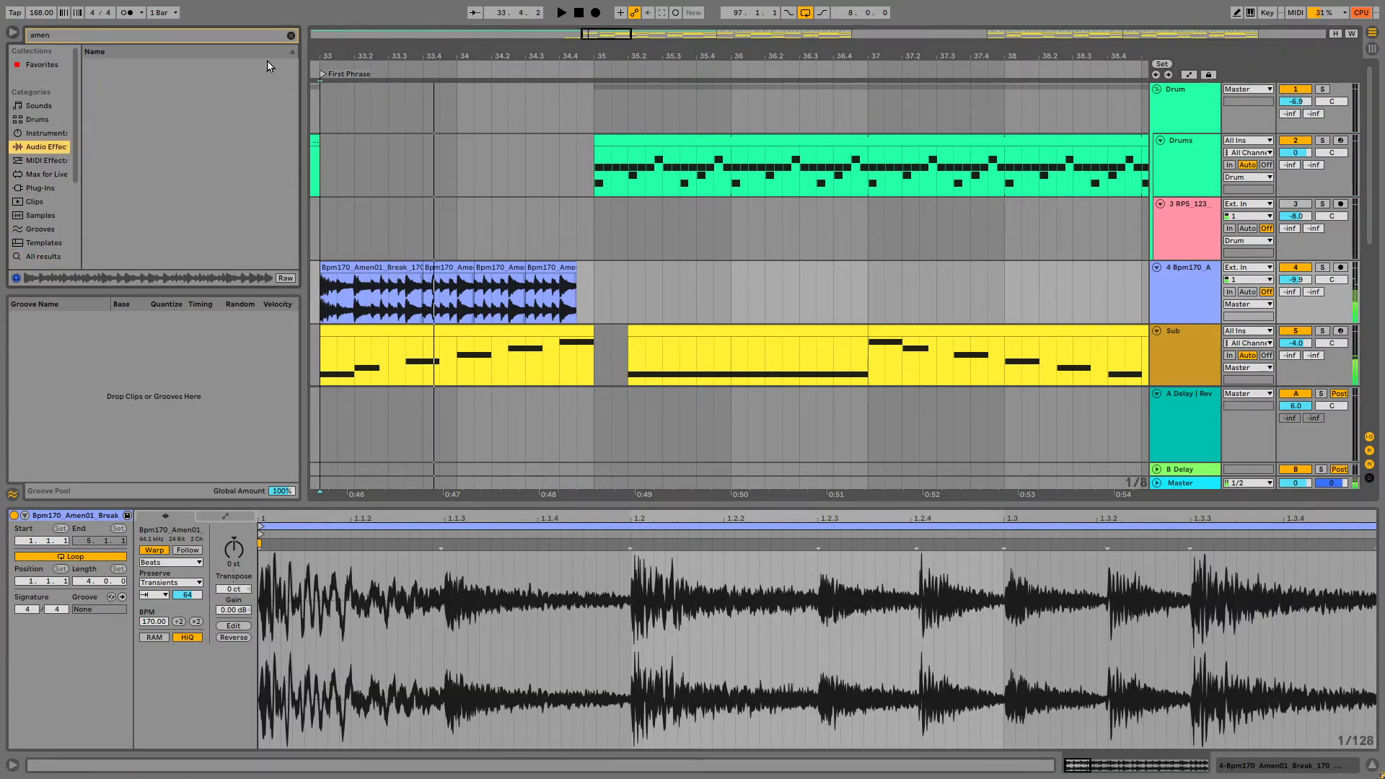
click(128, 94)
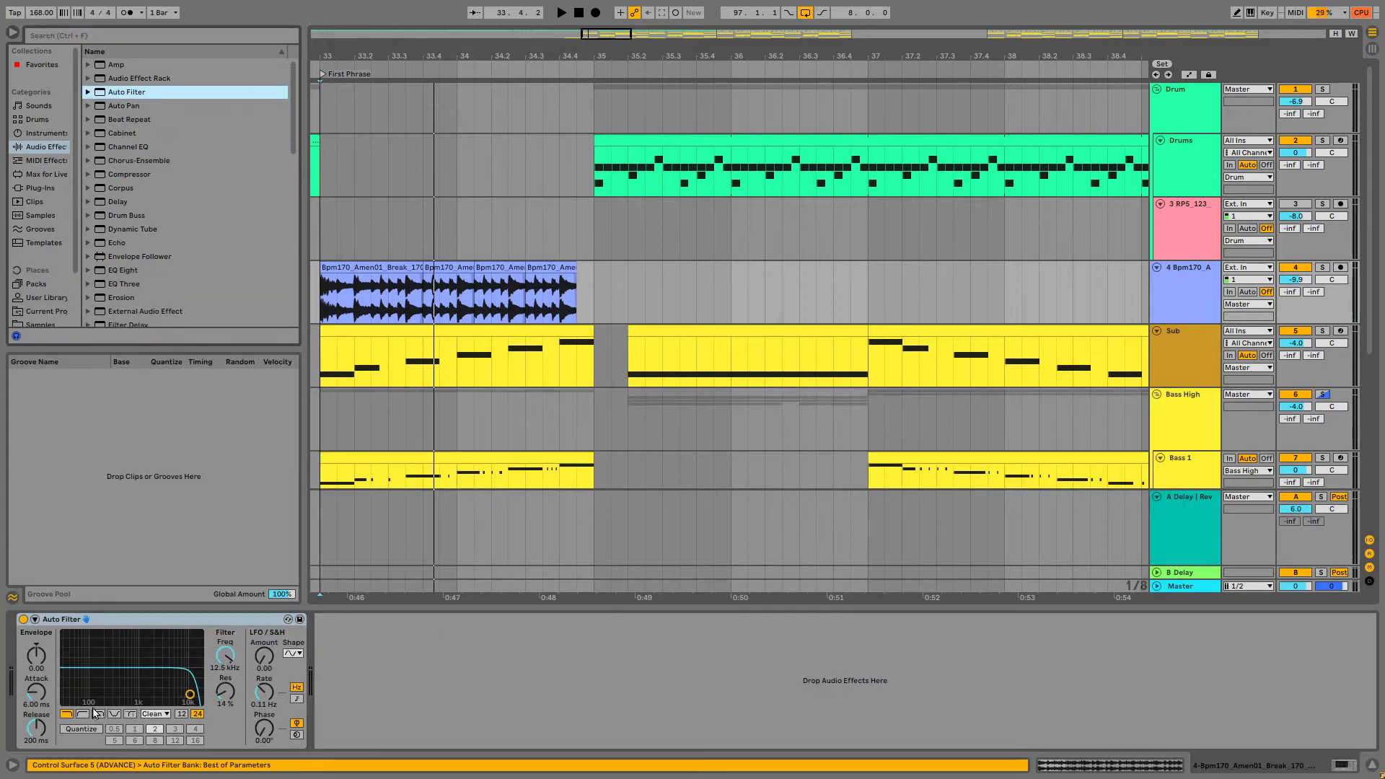
click(85, 713)
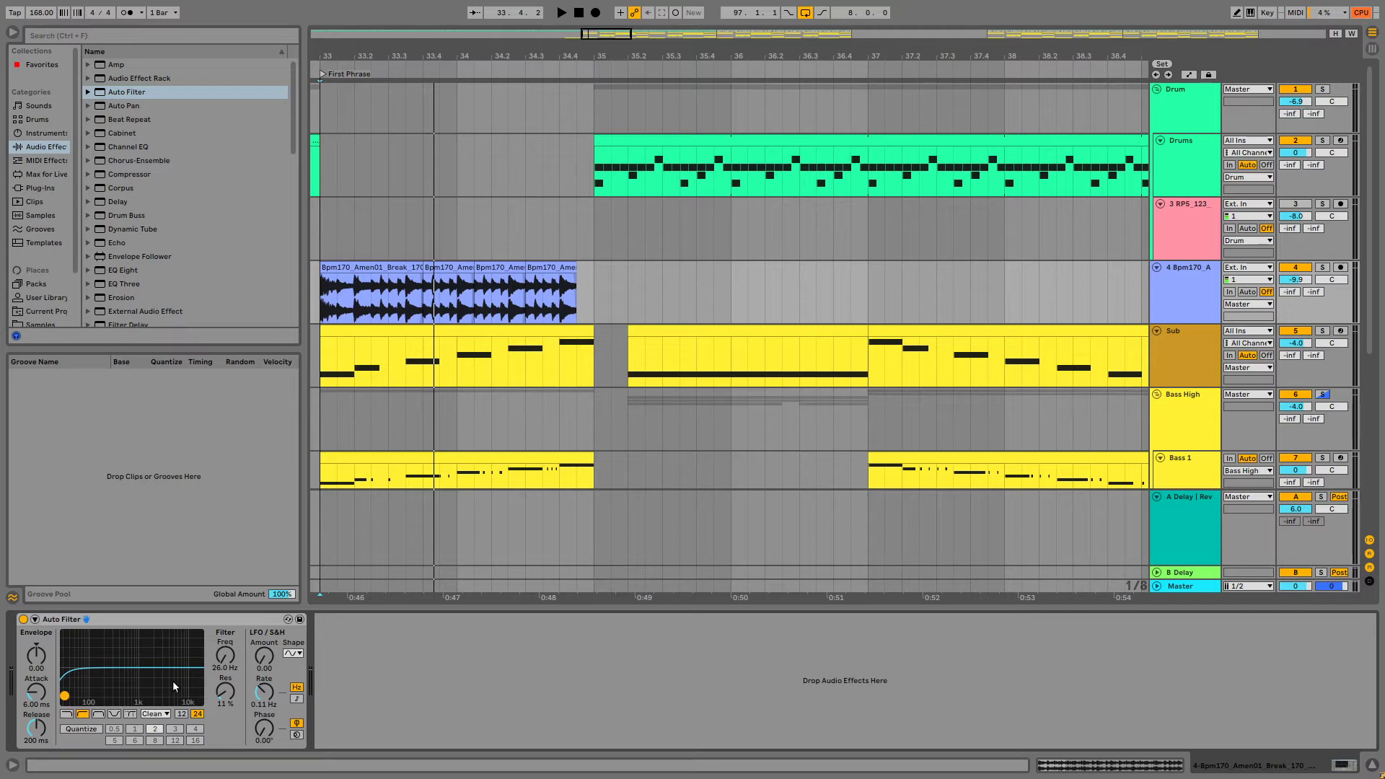
Automate the Auto Filter frequency to rise from bar 33 to about 1.51 kHz at the end of the break
key(space)
key(a)
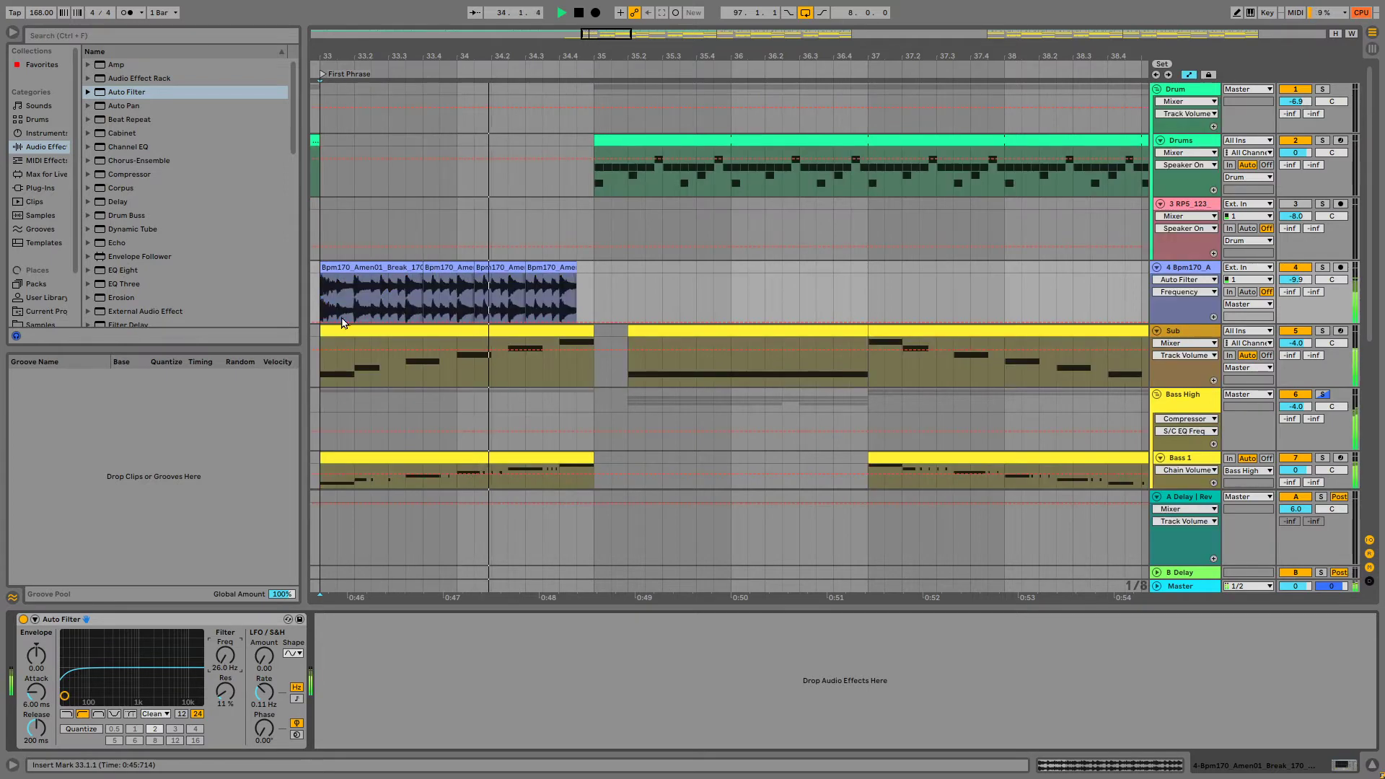
key(space)
key(space)
click(320, 323)
drag(456, 323, 576, 293)
key(space)
Set the Auto Filter resonance to about 47% while playing and re-enable the overridden frequency automation
drag(225, 691, 225, 671)
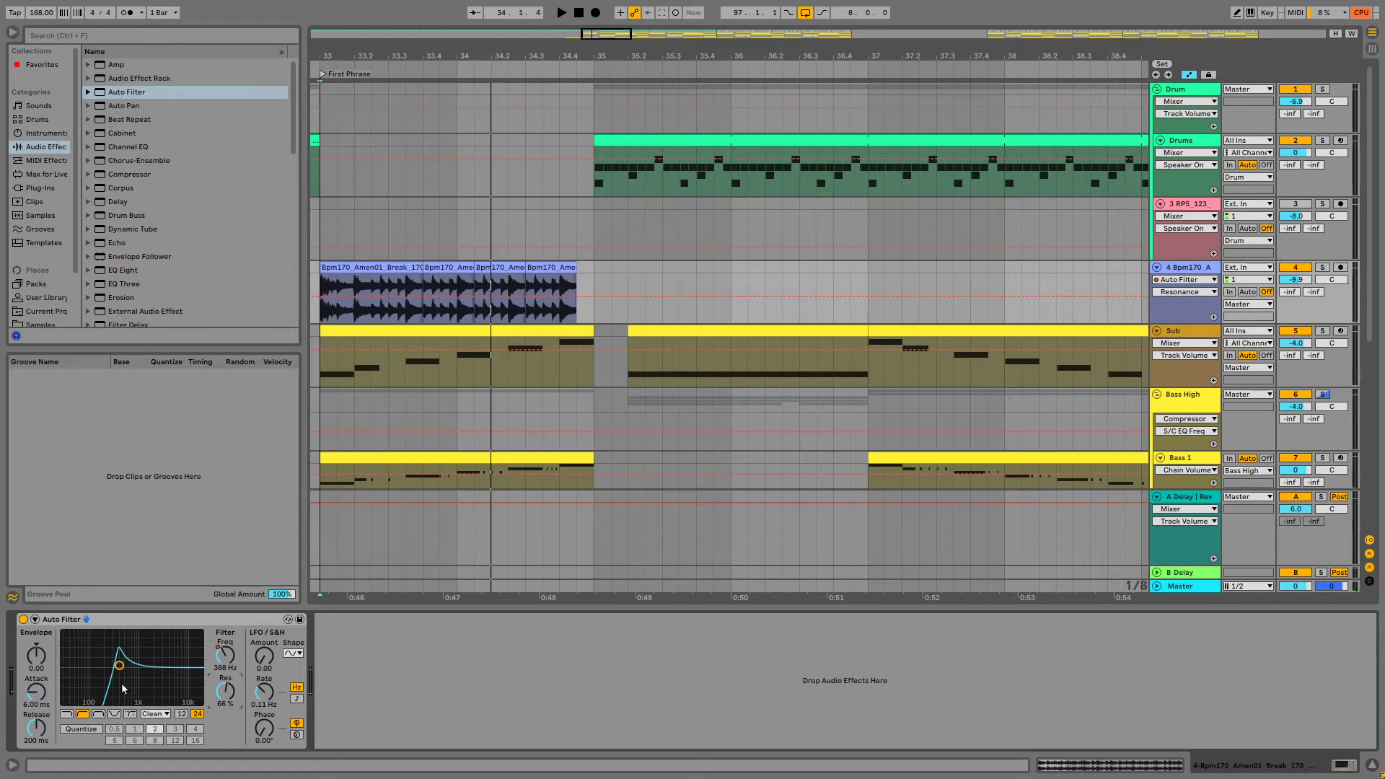
key(space)
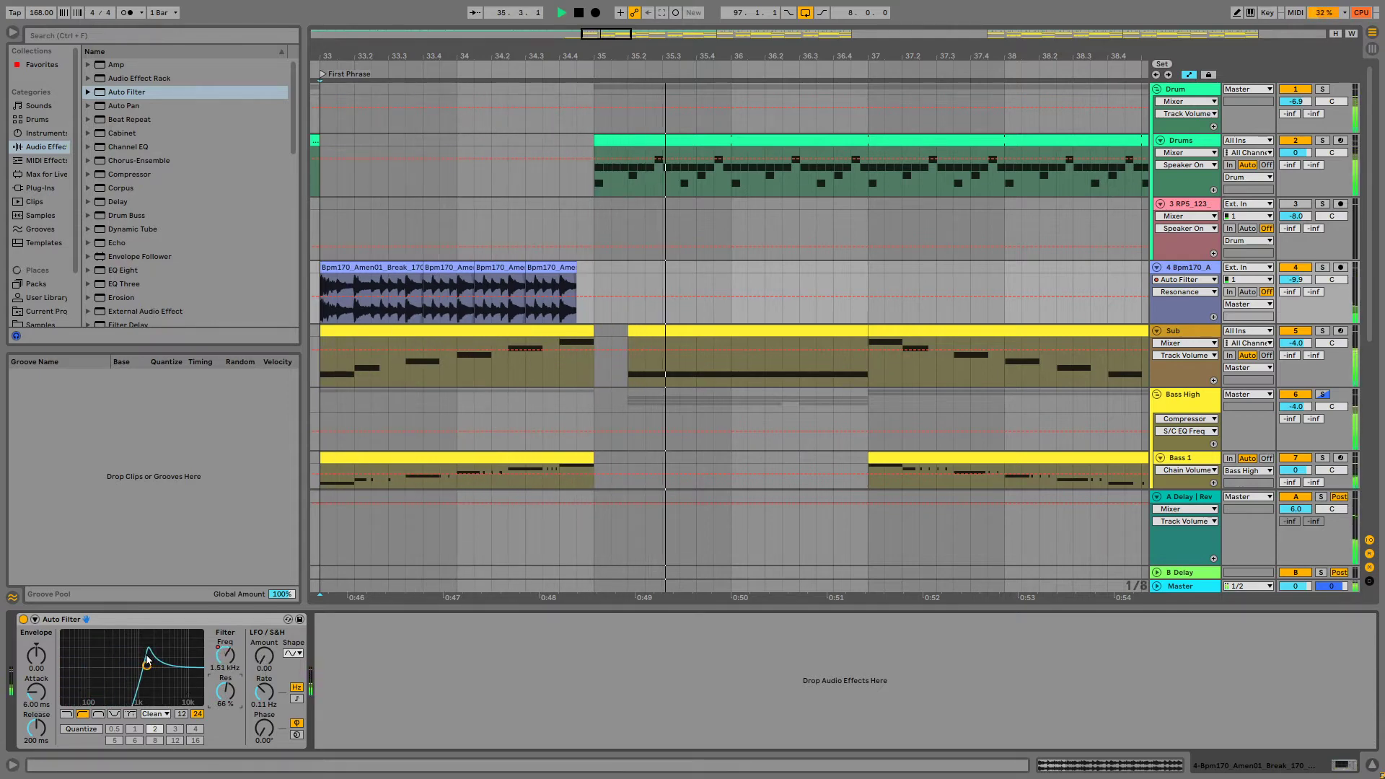
drag(146, 659, 148, 662)
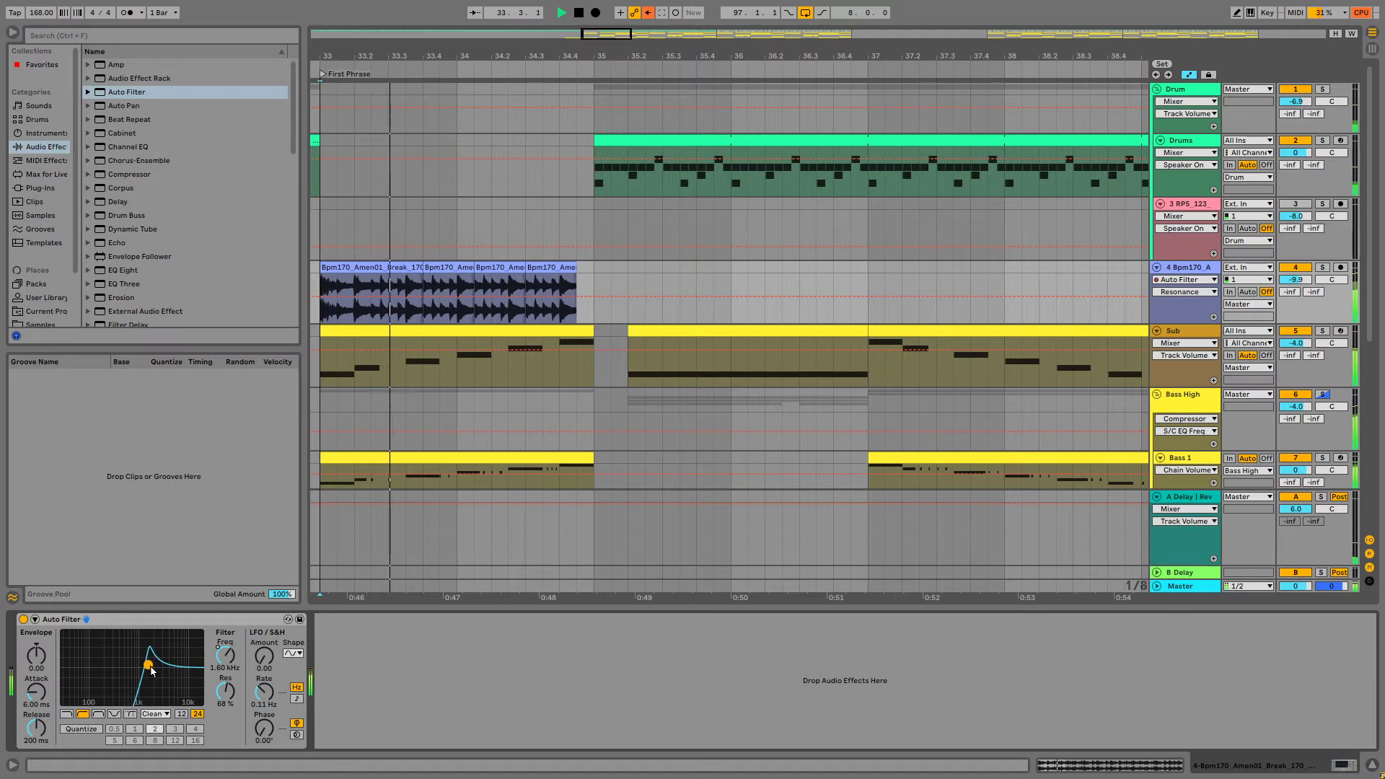
click(648, 14)
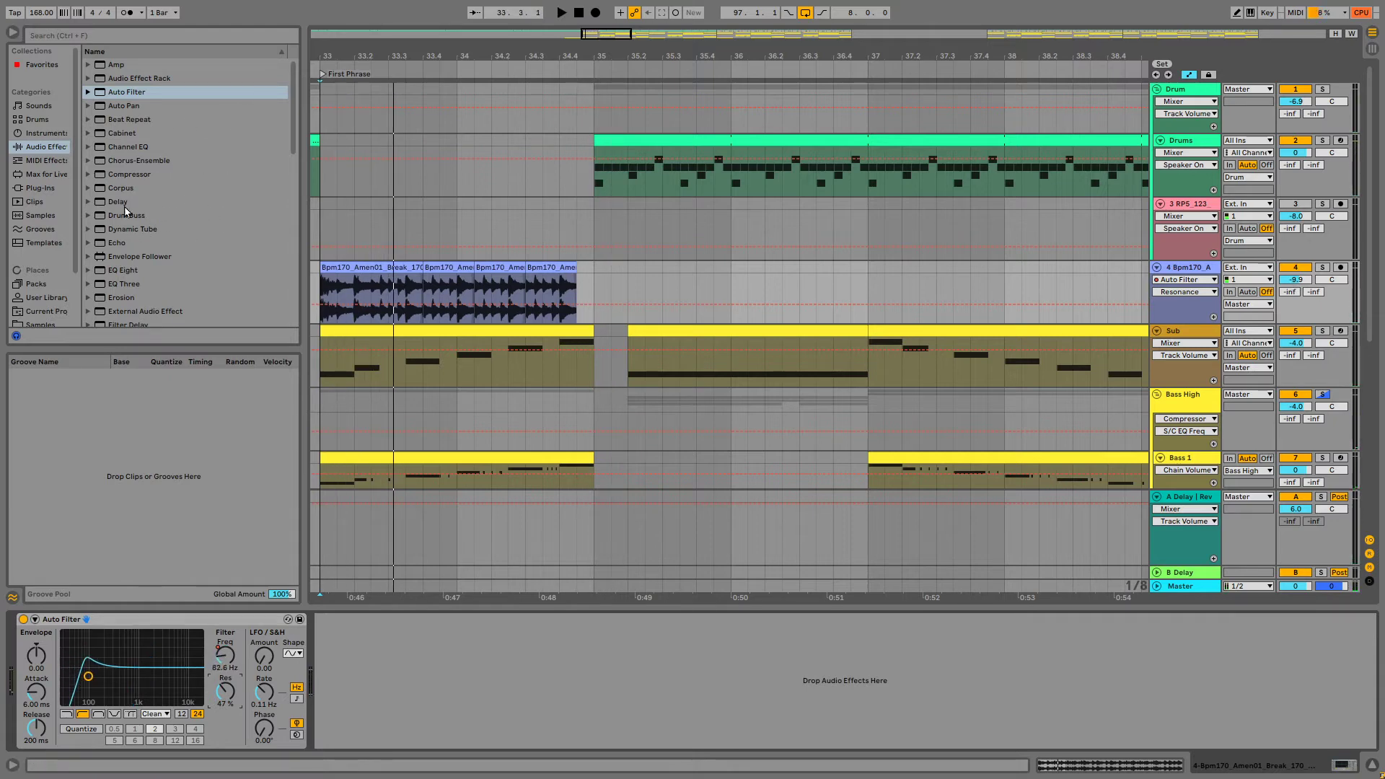
Add Drum Buss after the Auto Filter, setting Drive and Crunch to 0% and Transients to about 0.24 during playback
drag(126, 211, 301, 390)
drag(344, 644, 344, 645)
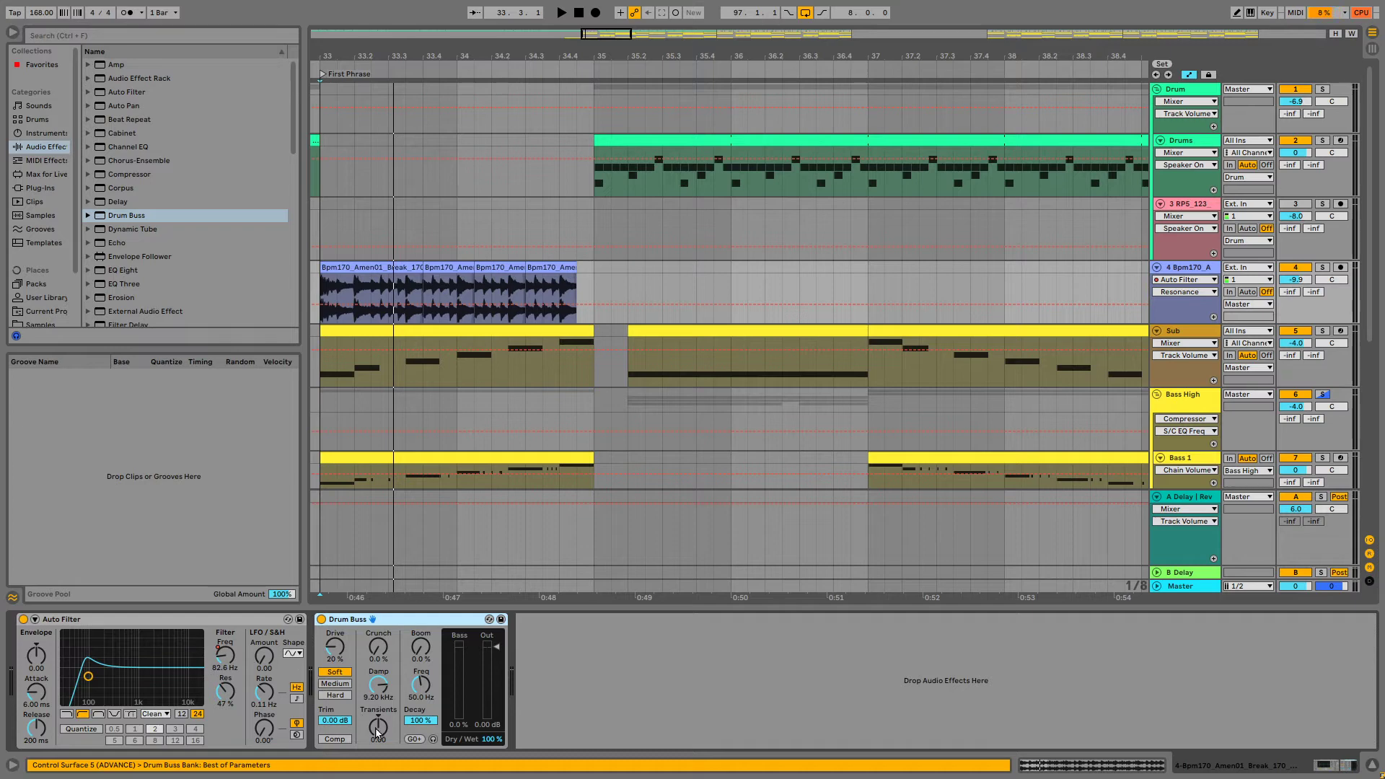
drag(376, 733, 373, 716)
drag(335, 647, 334, 675)
key(space)
drag(378, 728, 378, 758)
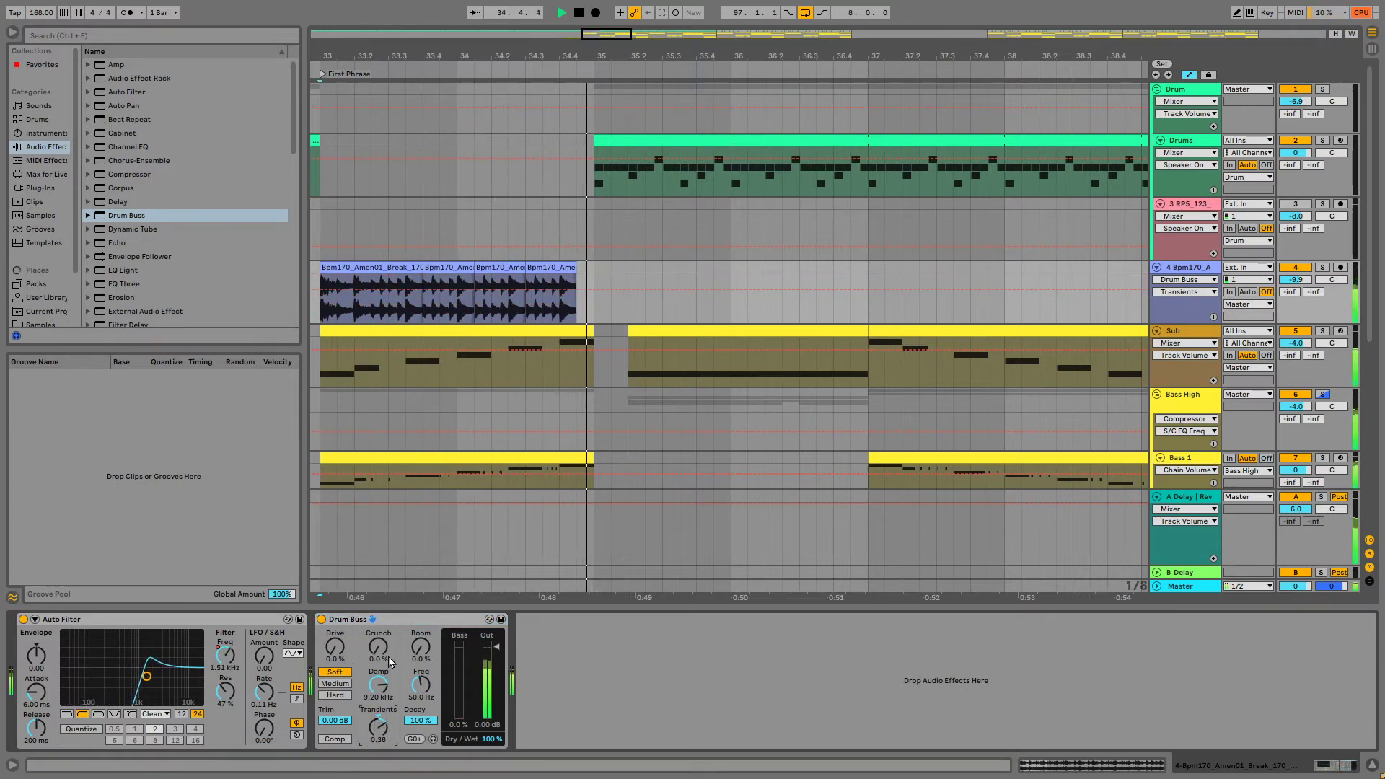
drag(378, 647, 378, 768)
drag(68, 676, 116, 676)
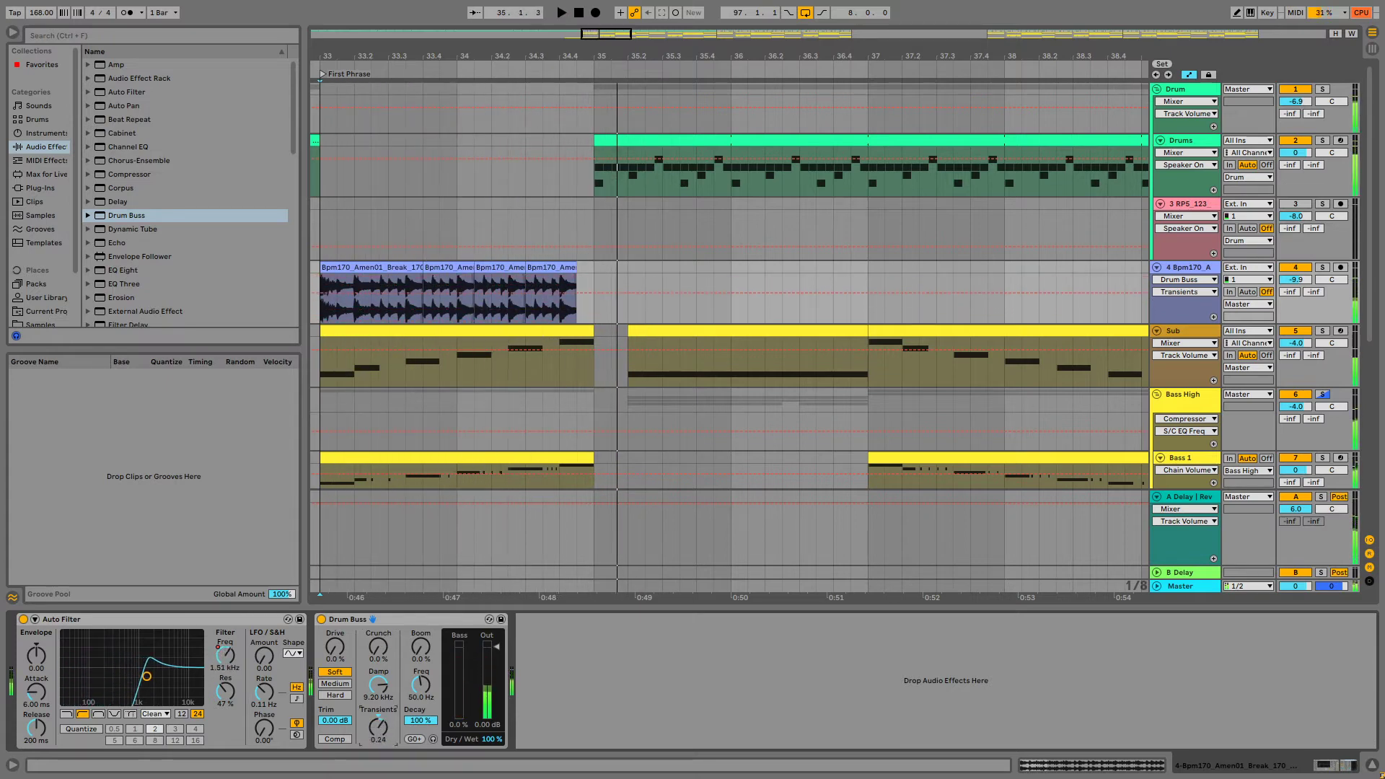
Lower the Drum Buss Transients on the Amen break track to 0.17 and play the section back
key(space)
key(space)
mouse_move(378, 727)
mouse_down()
mouse_move(378, 765)
mouse_move(378, 707)
mouse_up()
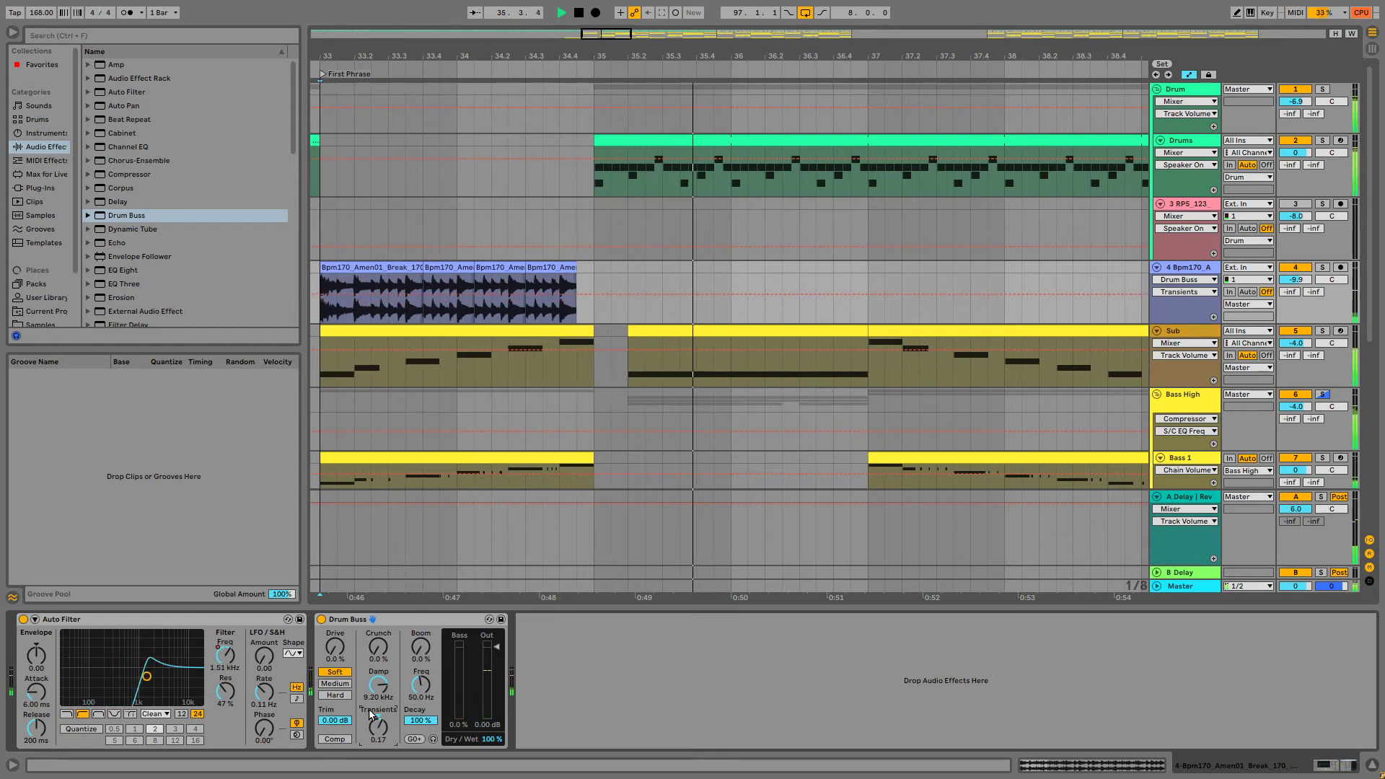
key(space)
key(space)
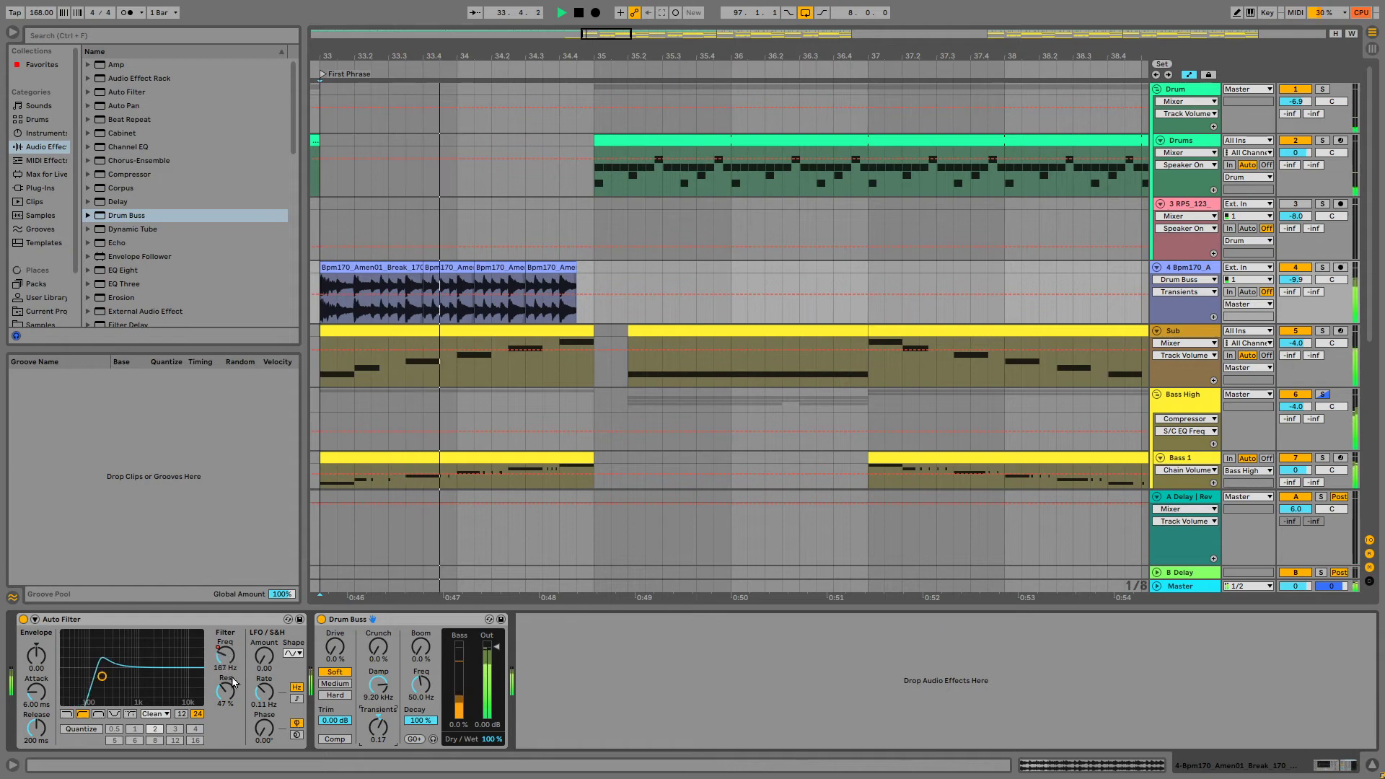
key(space)
Automate the Auto Filter resonance to start at 0% and rise to 47% around 33.3, and play the transition
click(223, 704)
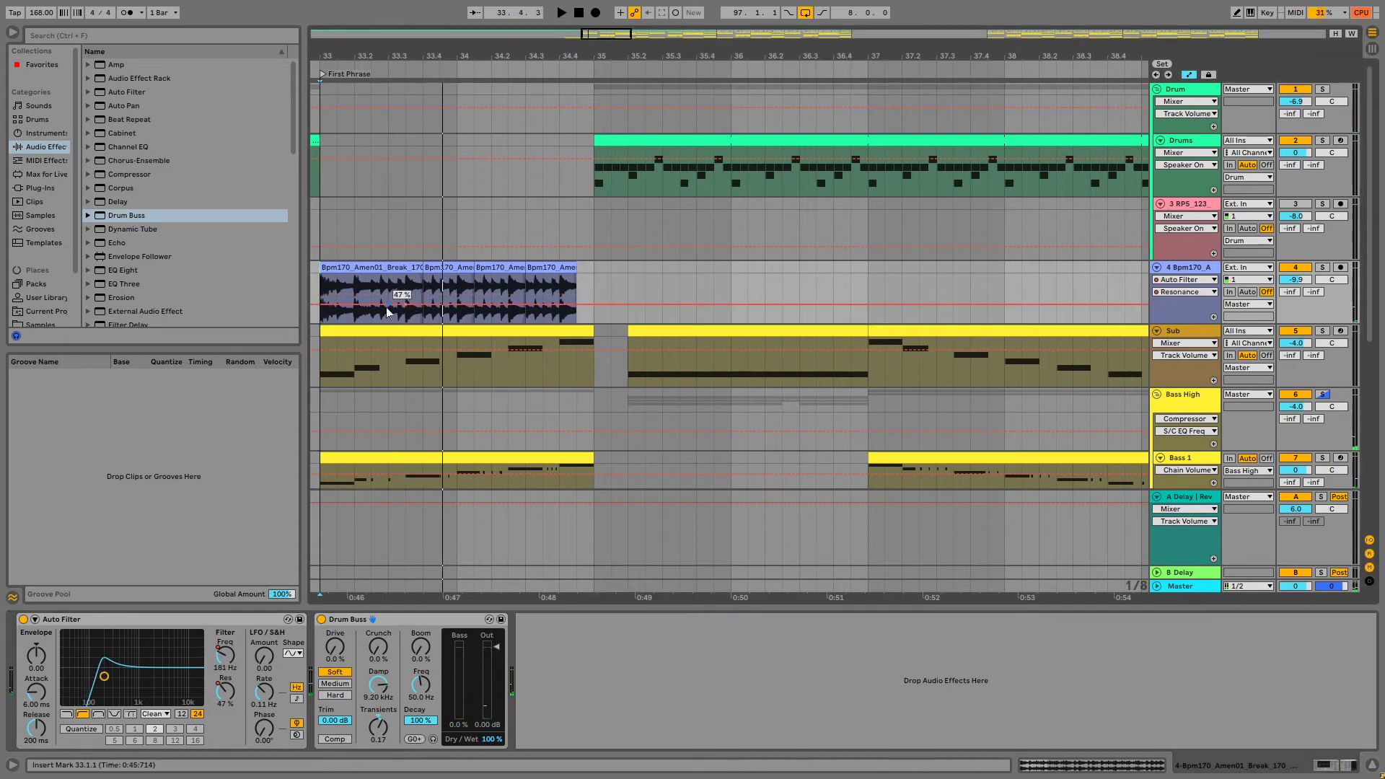
key(space)
drag(386, 306, 387, 330)
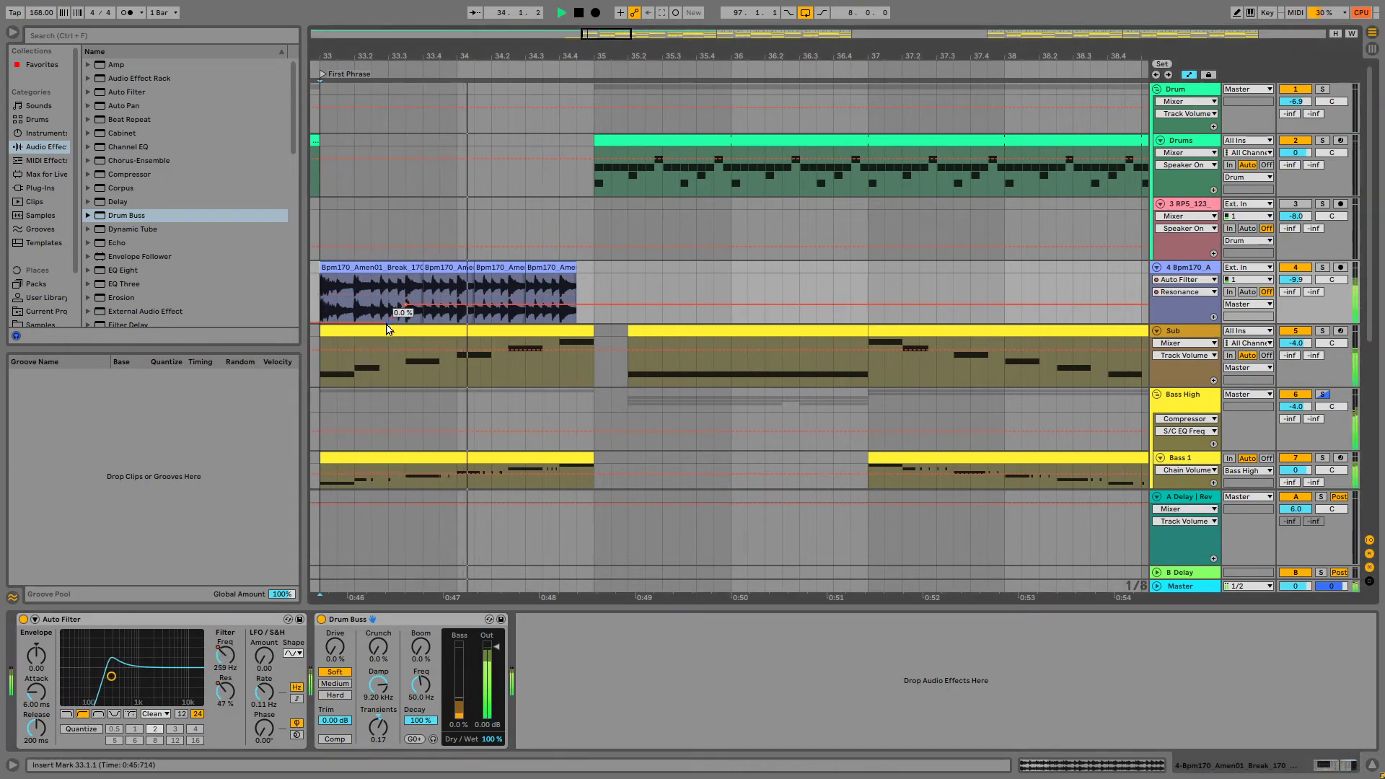
click(556, 296)
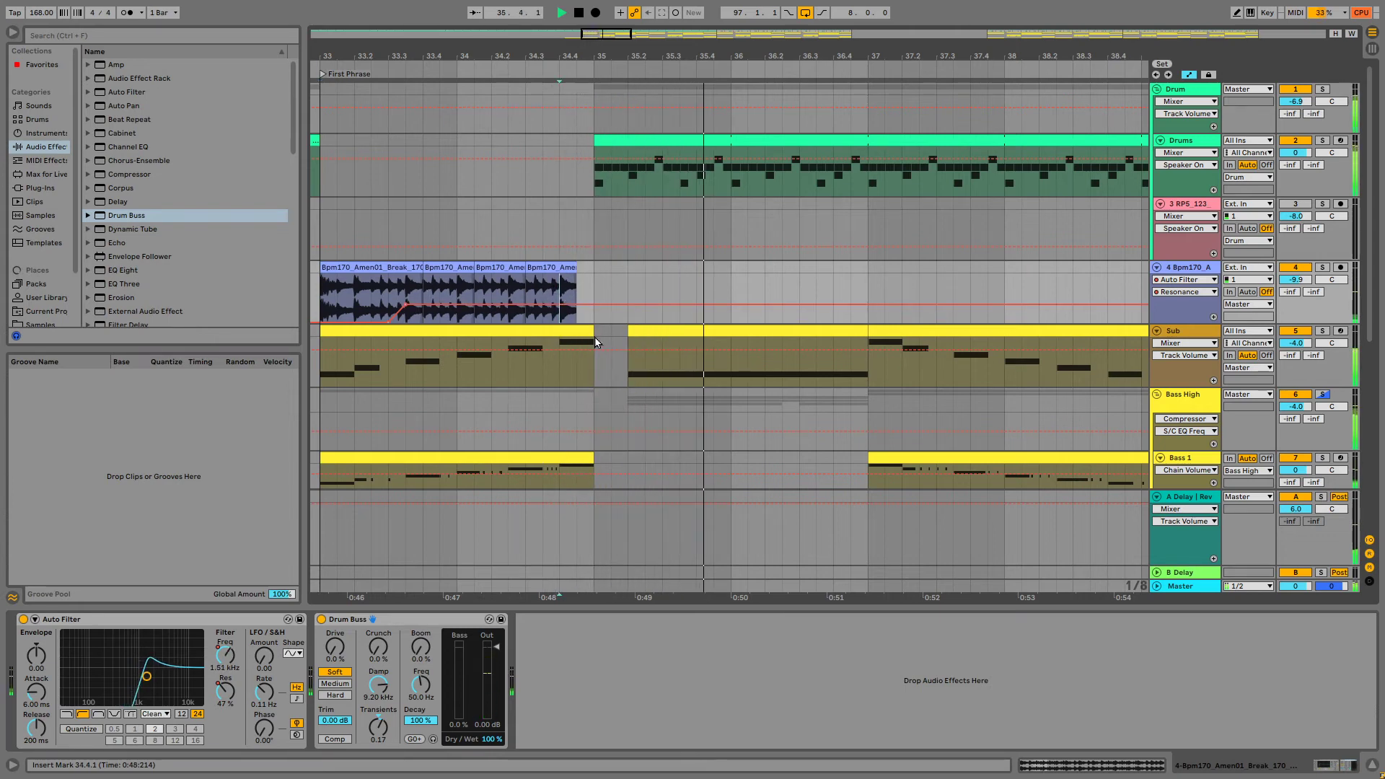
key(space)
key(space)
key(space)
Insert an audio track below the Amen break track and search all library results for "snare"
click(1183, 269)
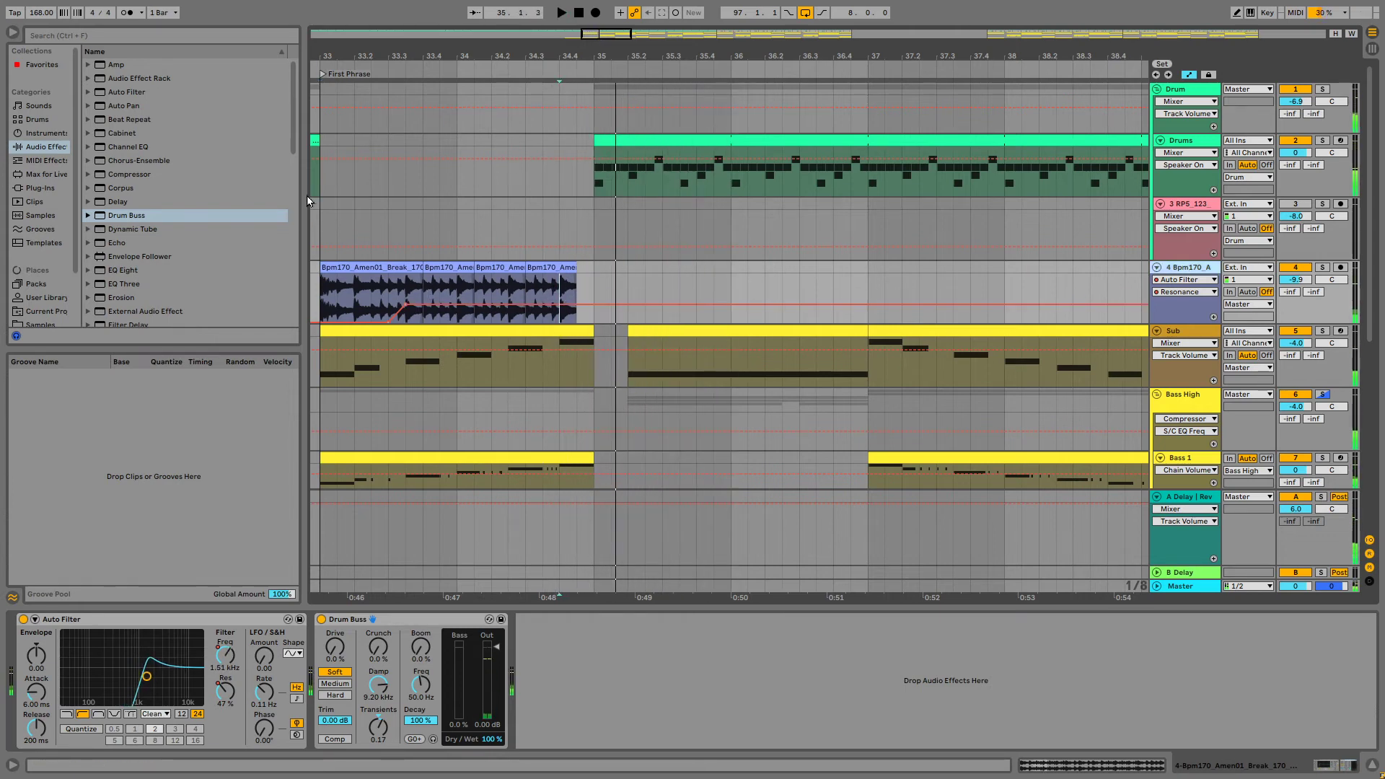
key(ctrl+t)
click(89, 36)
text(sbnare)
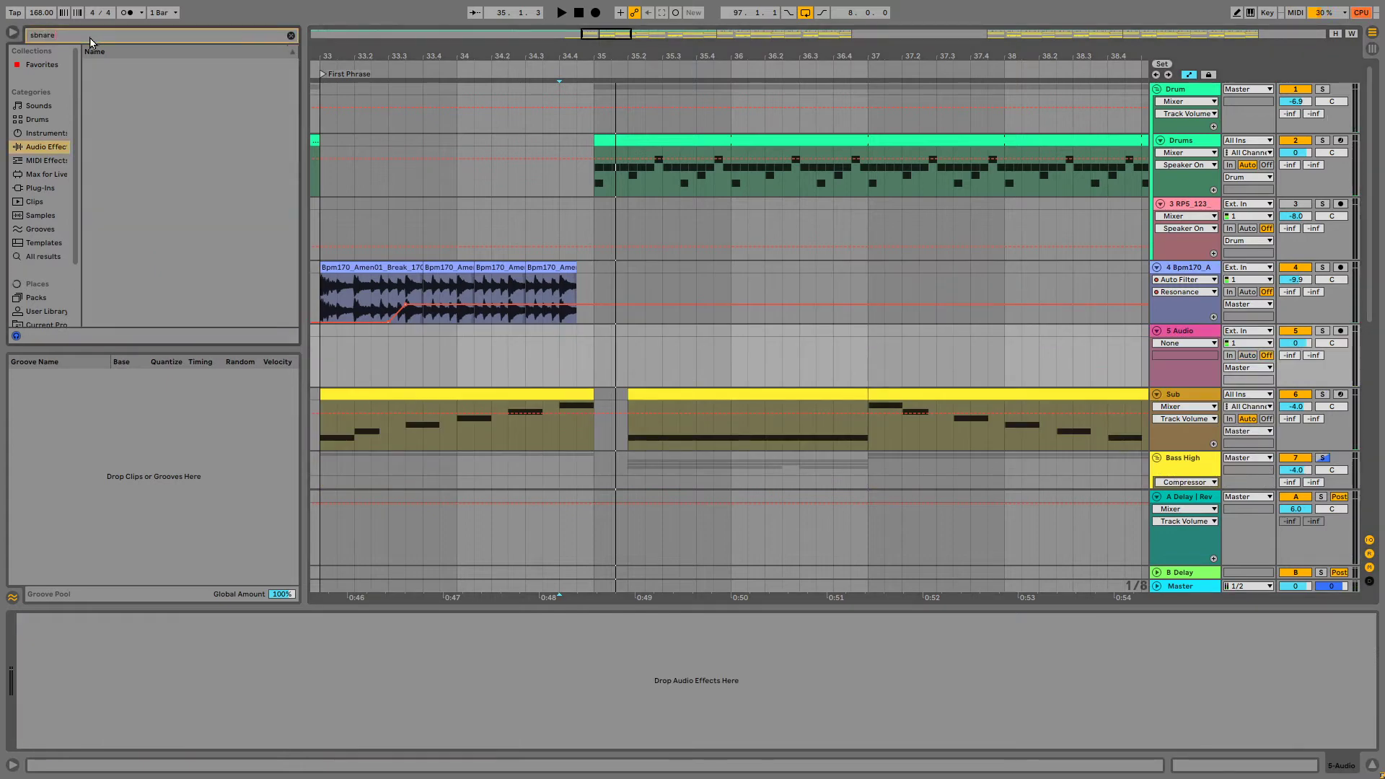
key(BackSpace)
key(BackSpace)
key(BackSpace)
key(BackSpace)
key(BackSpace)
key(BackSpace)
text(snare)
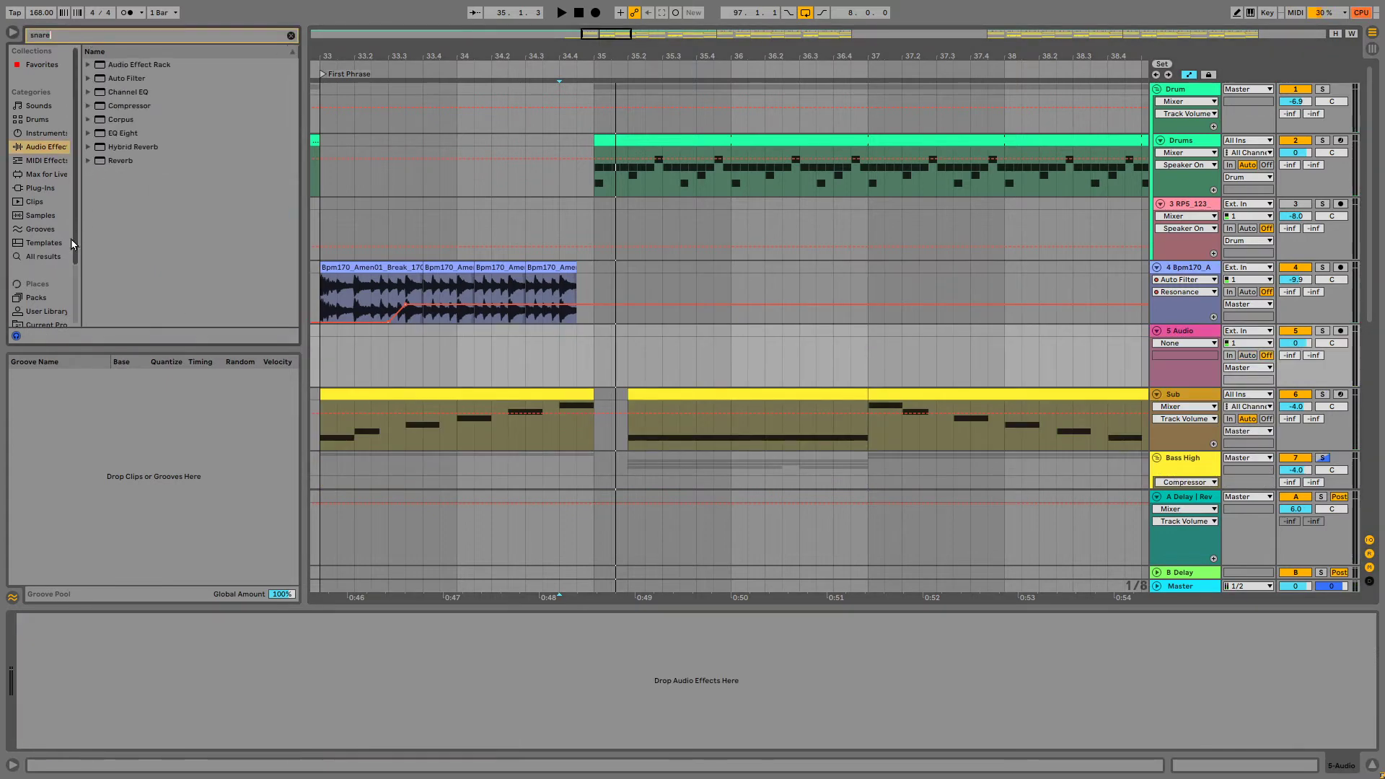
click(43, 256)
click(186, 245)
drag(295, 66, 293, 196)
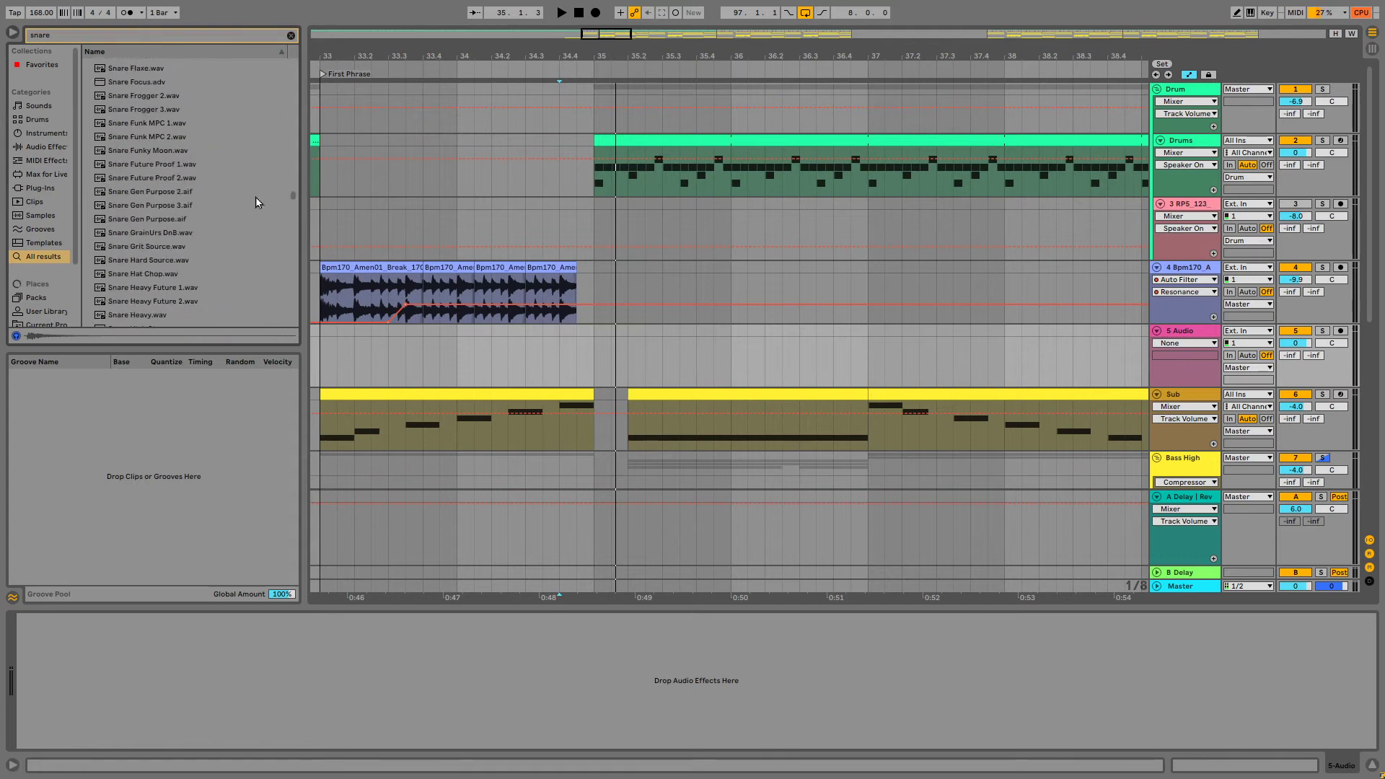
Audition the snare samples in the search results, from Snare Heavy Future 1 onward through Snare Issued
click(246, 197)
click(179, 287)
scroll(180, 286, down, 2)
scroll(180, 289, down, 2)
key(Down)
key(Down)
key(Down)
key(Down)
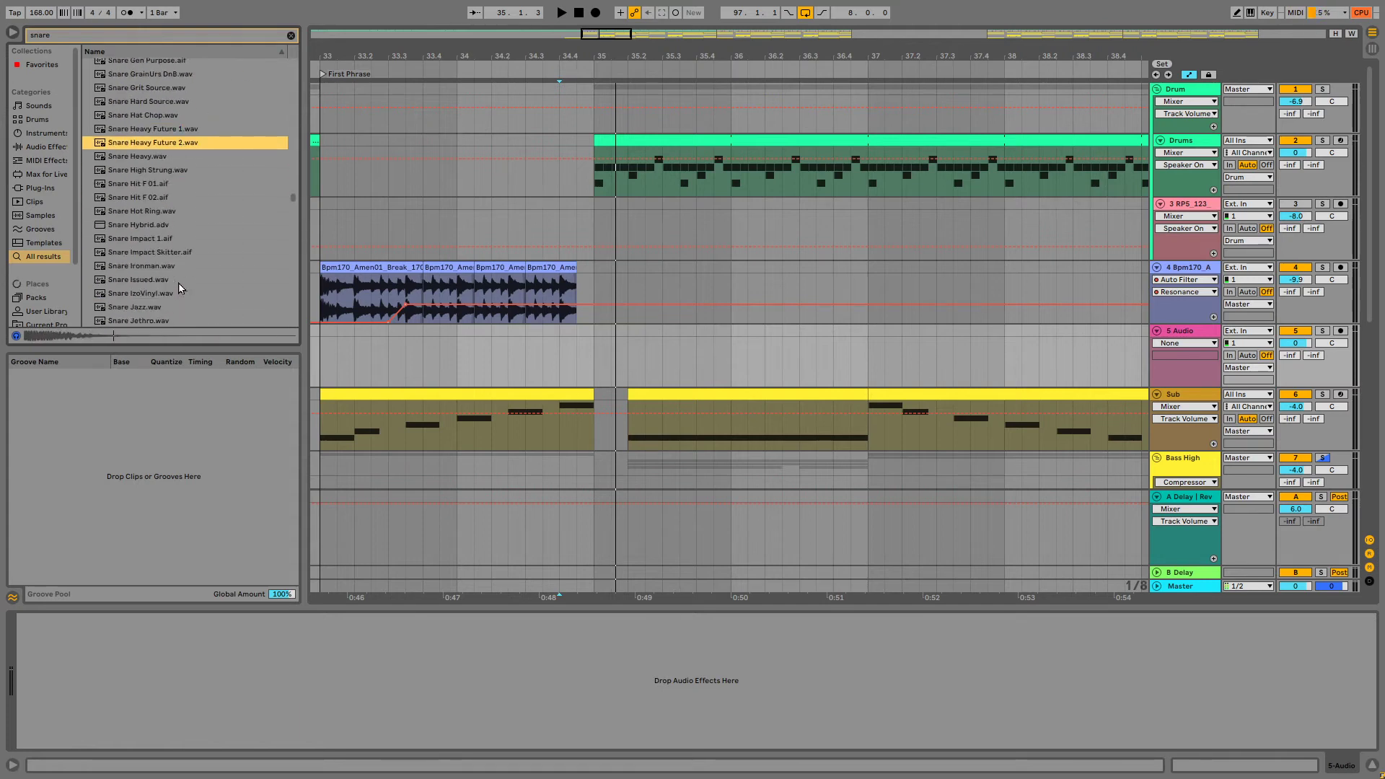
scroll(195, 156, down, 1)
key(Down)
key(Down)
key(Down)
key(Down)
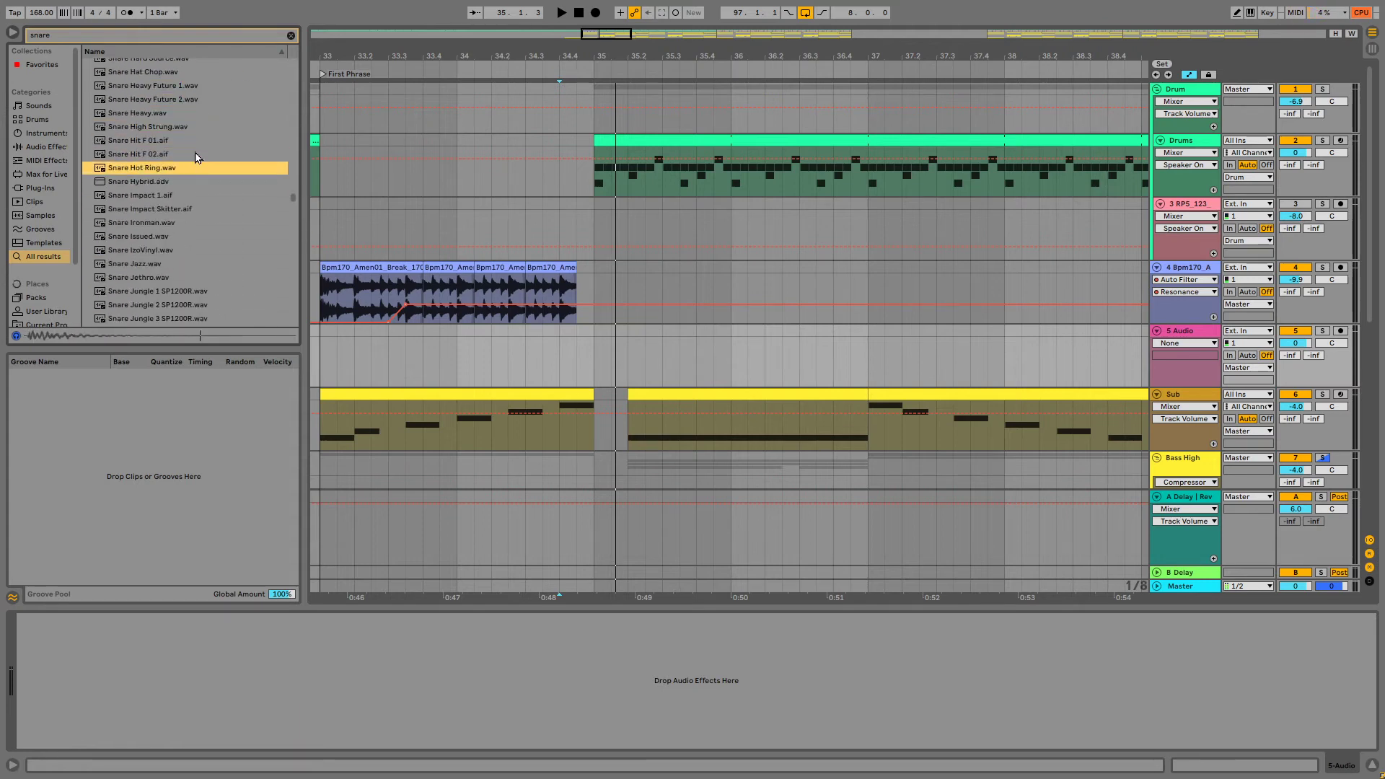
scroll(196, 159, down, 1)
key(Down)
key(Down)
key(Down)
key(Down)
key(Down)
scroll(186, 206, down, 2)
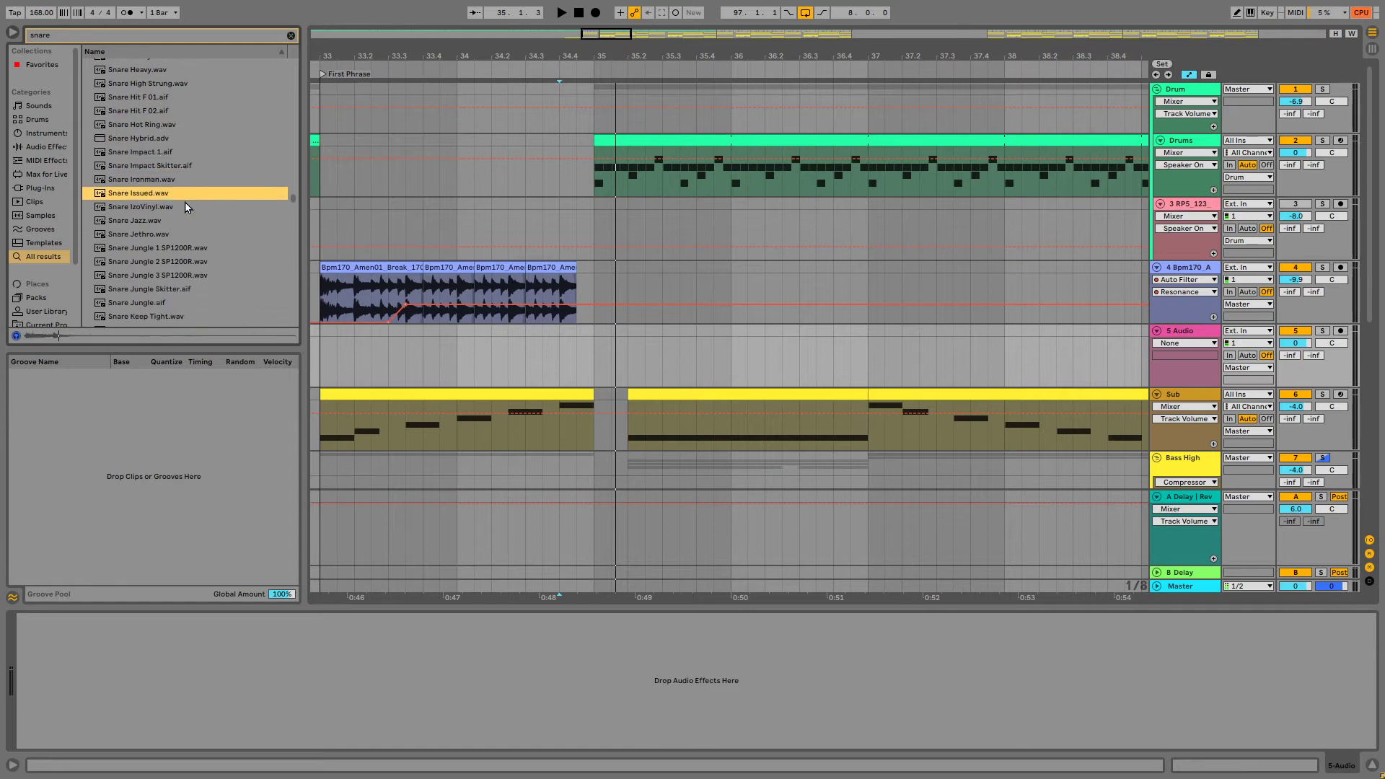
key(Up)
key(Up)
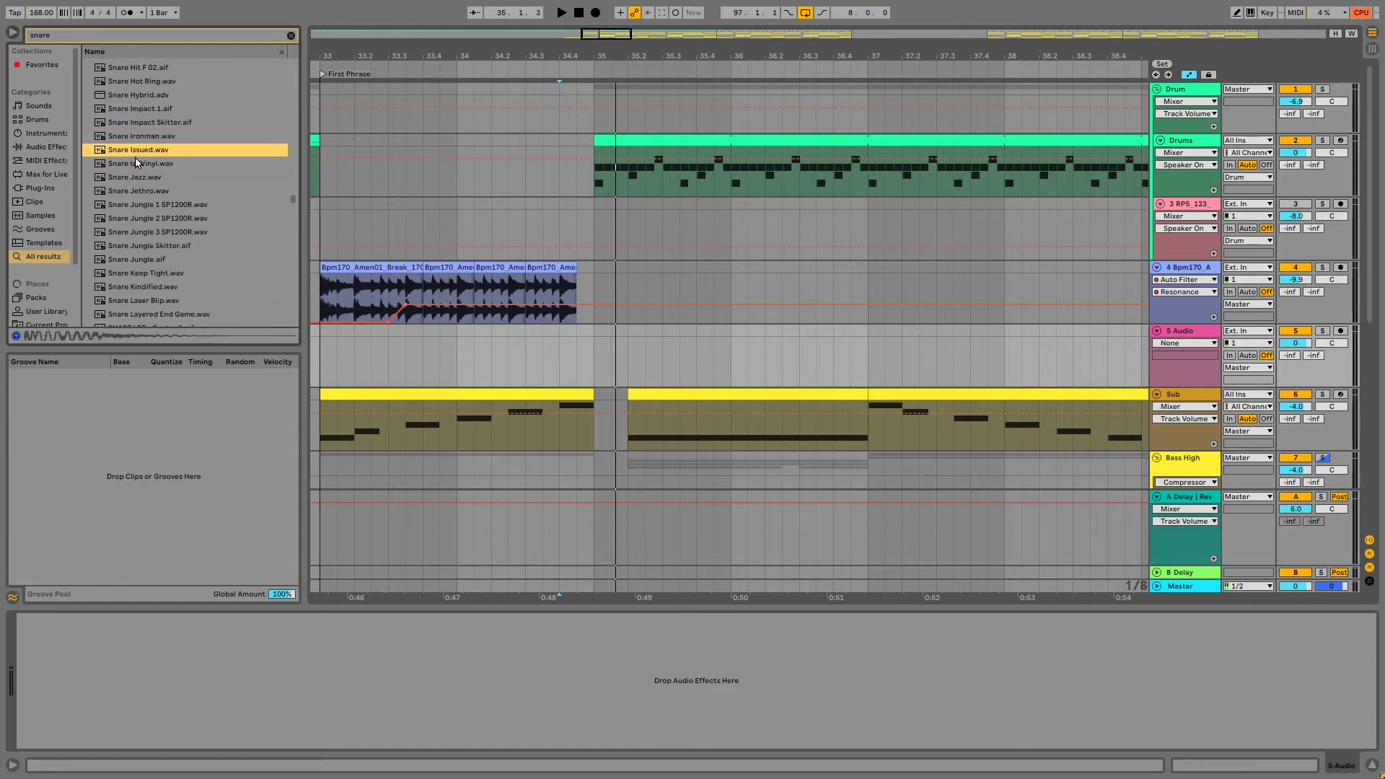
Place Snare Issued.wav on the new audio track at 34.4 and play the drop transition to check it
drag(140, 150, 598, 365)
key(space)
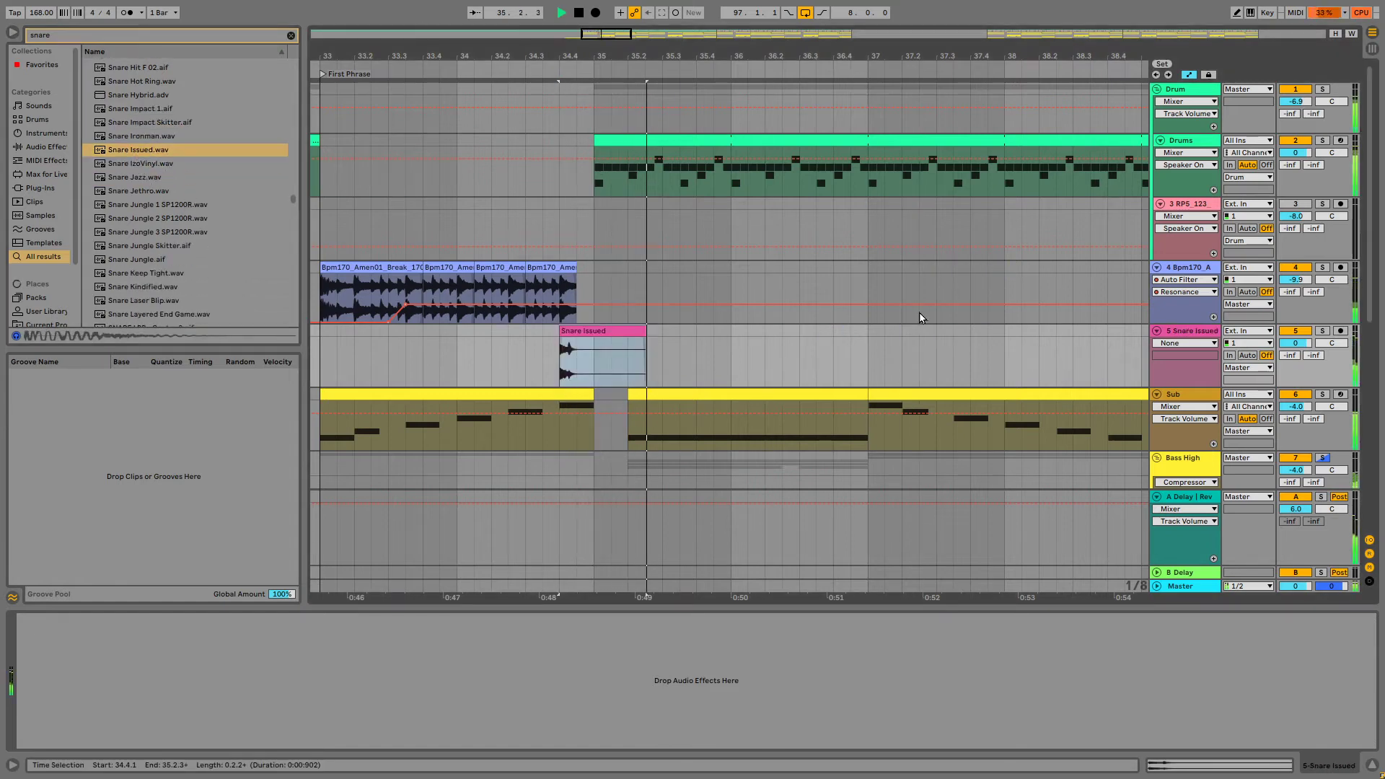
click(563, 354)
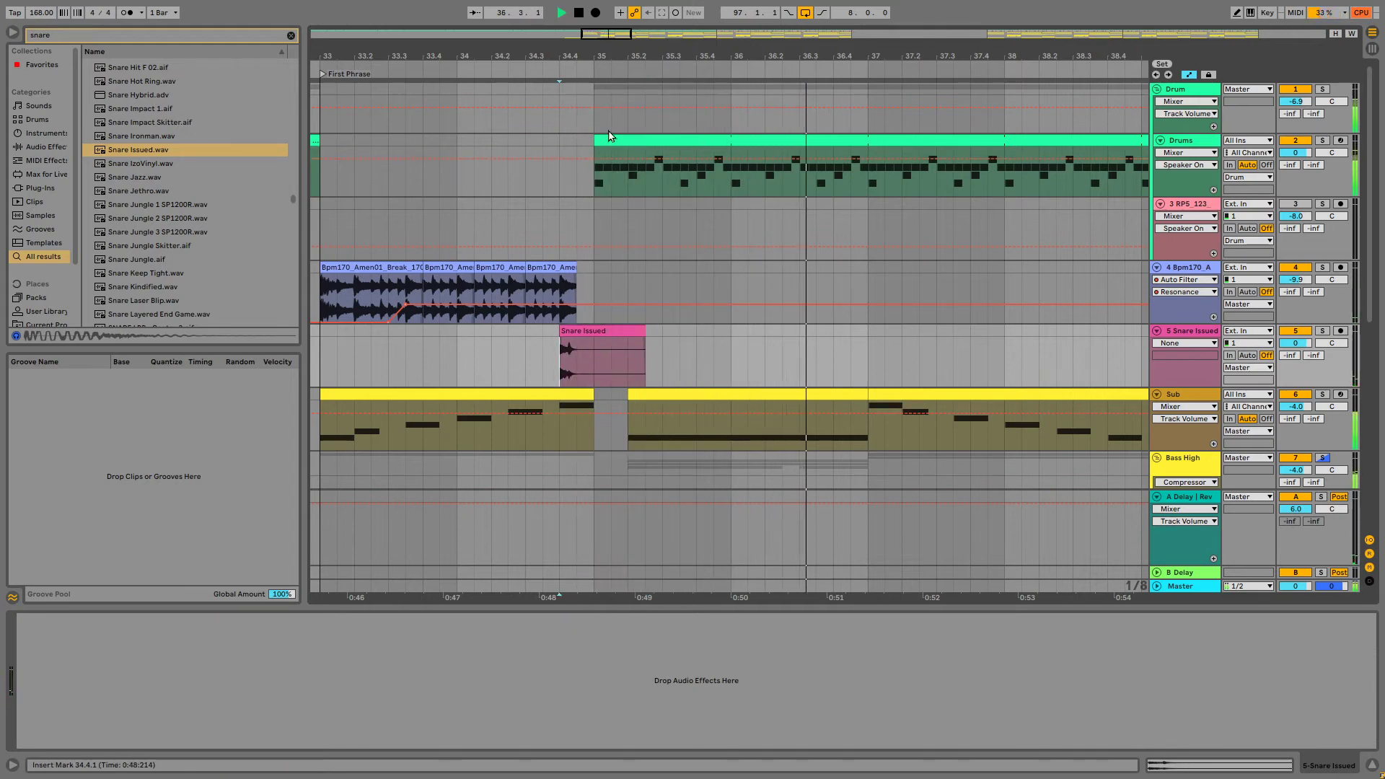
key(space)
key(space)
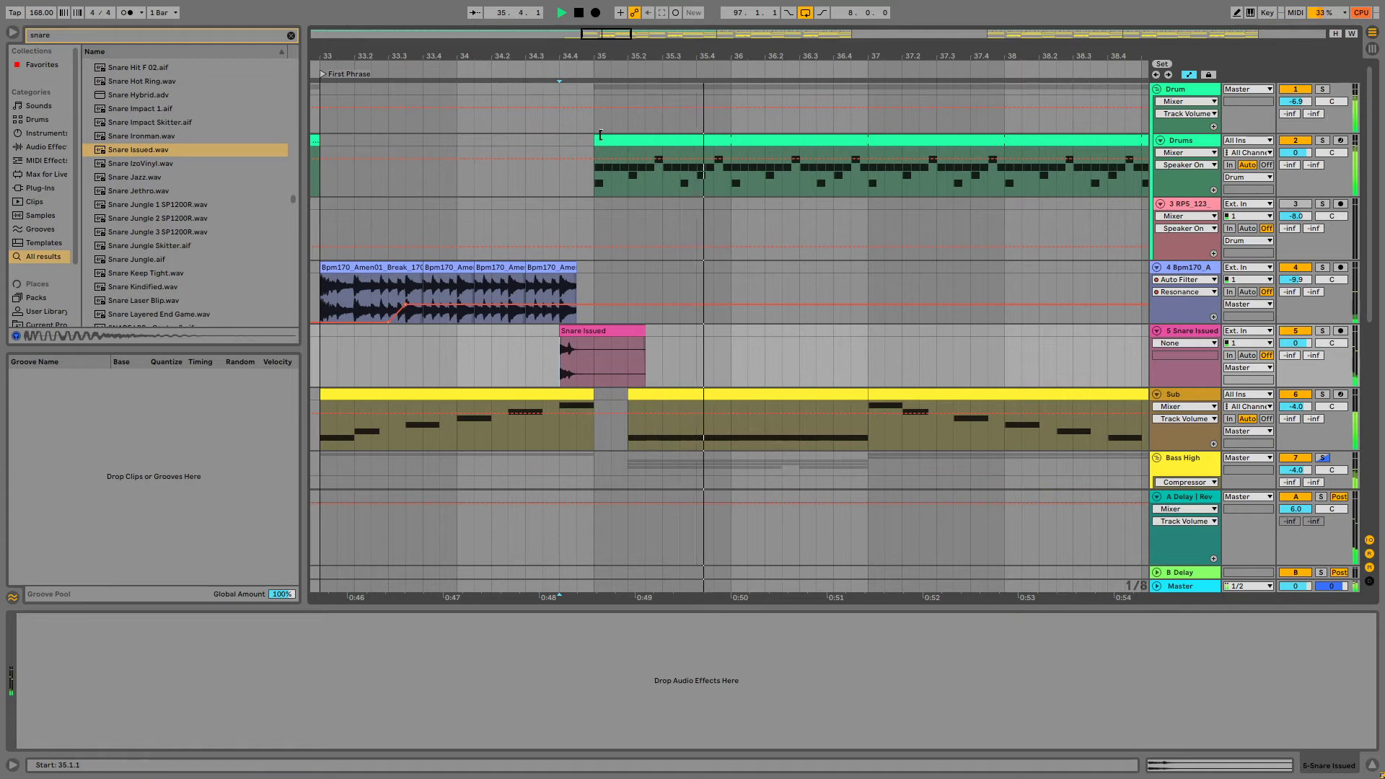
click(321, 227)
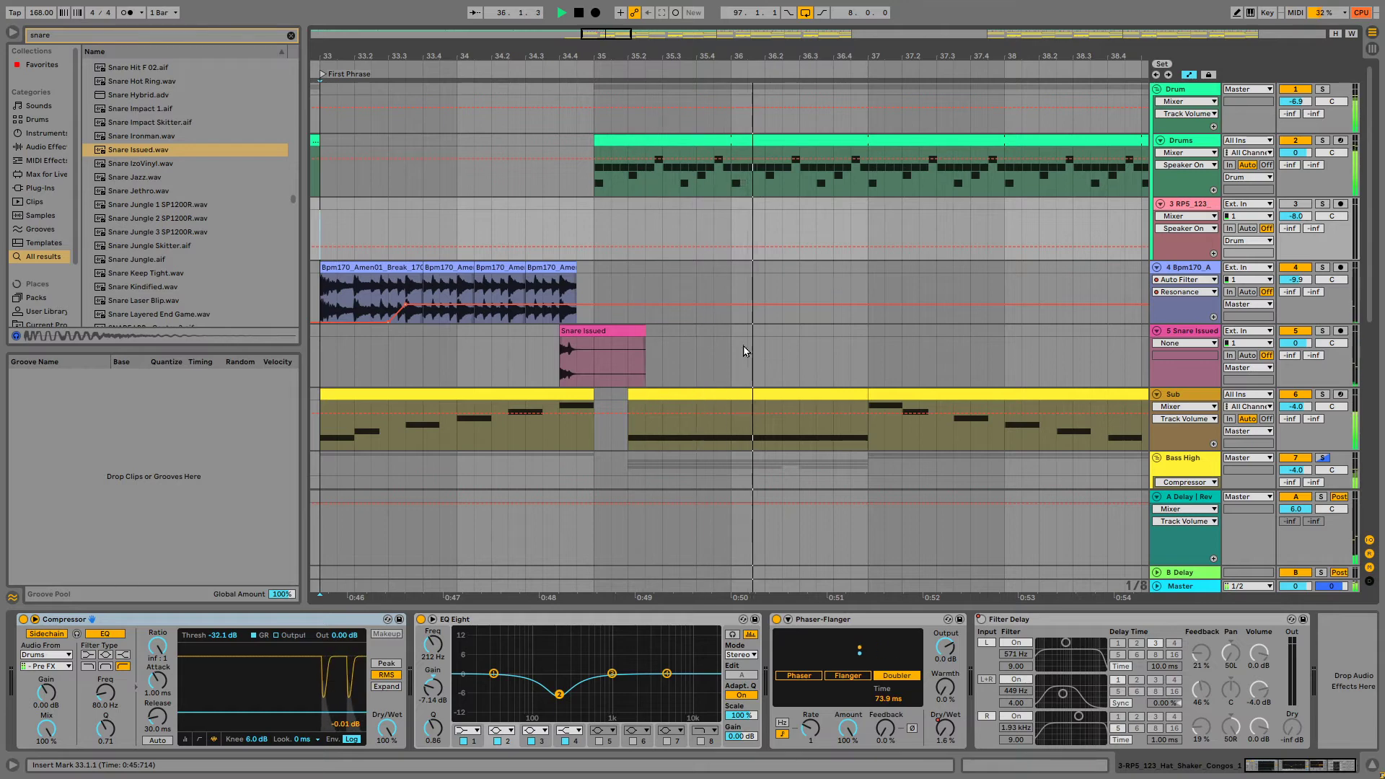
key(space)
On return track A, turn off the Delay and set the Reverb size to 8.28 and decay time to 778 ms
click(558, 437)
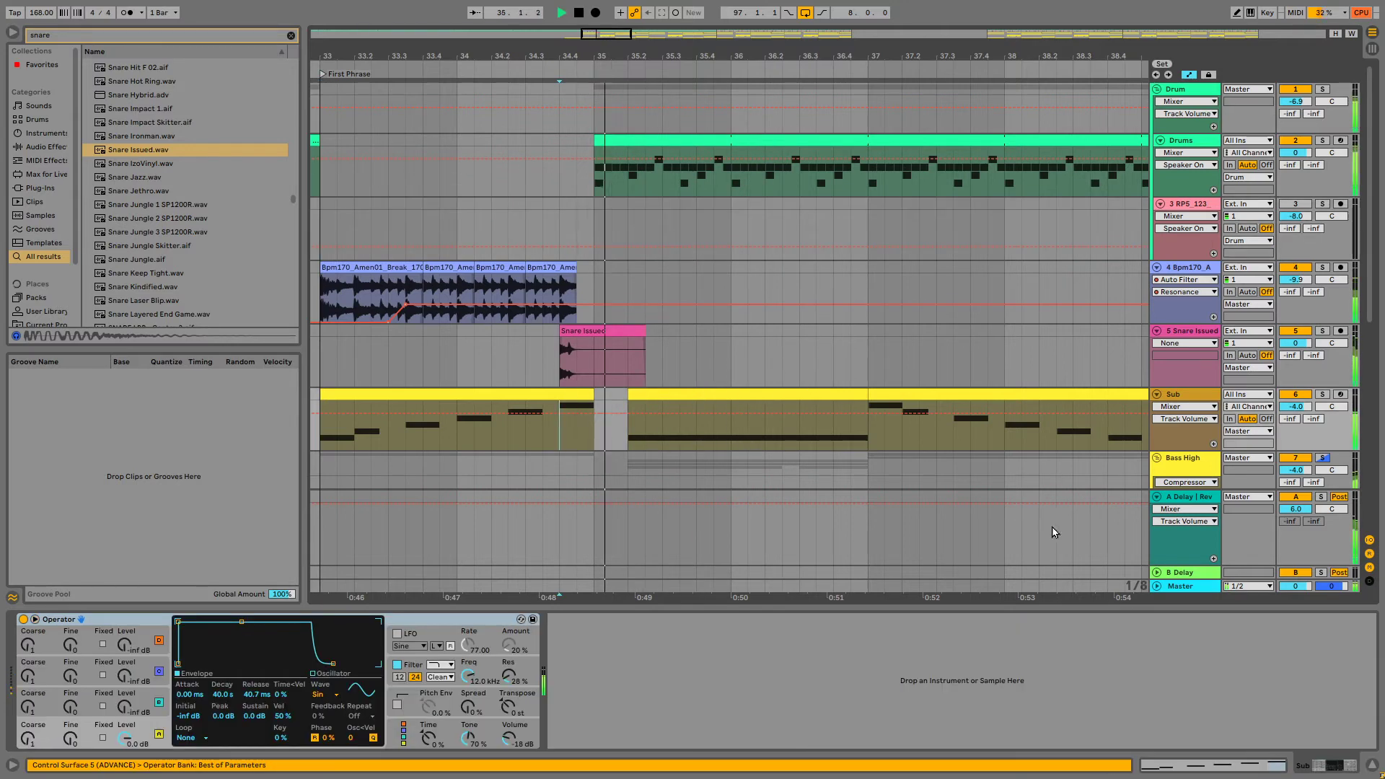
click(1179, 503)
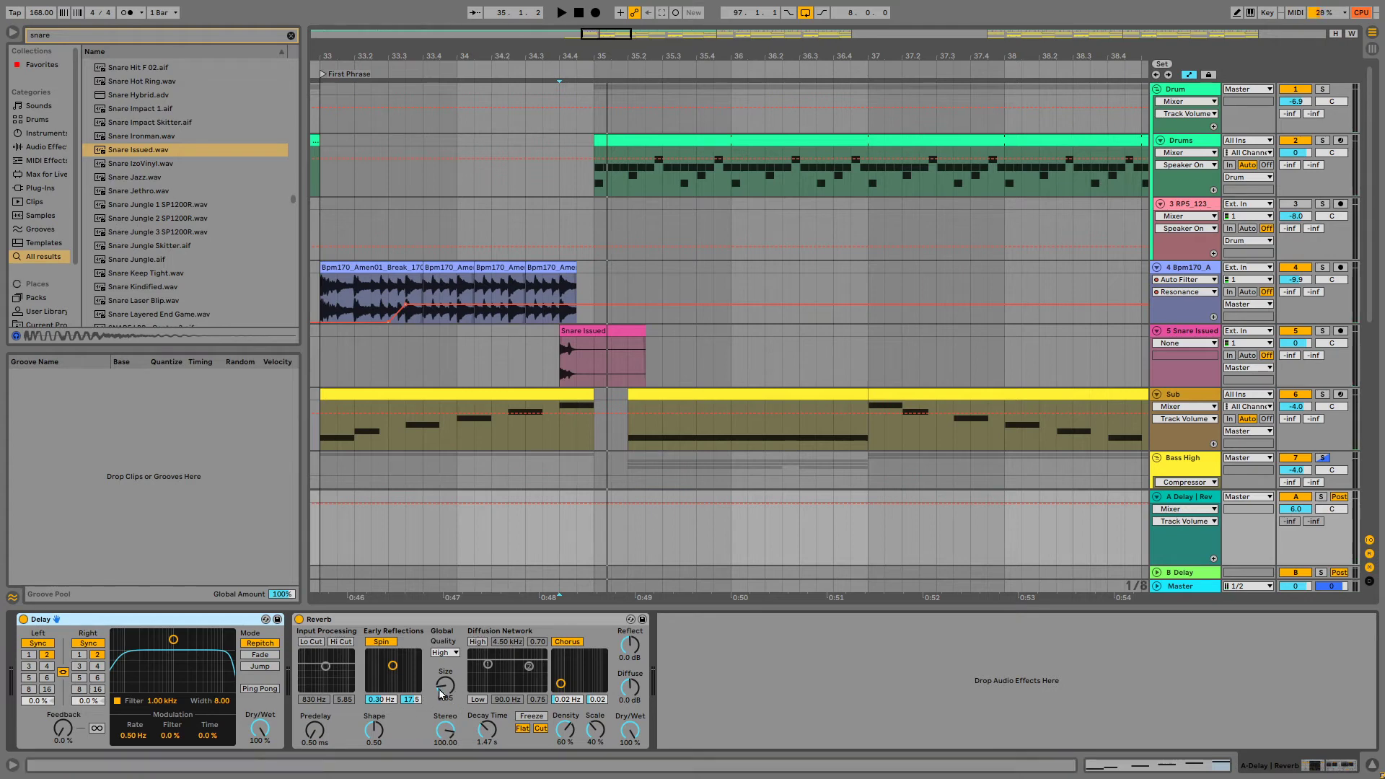
click(24, 619)
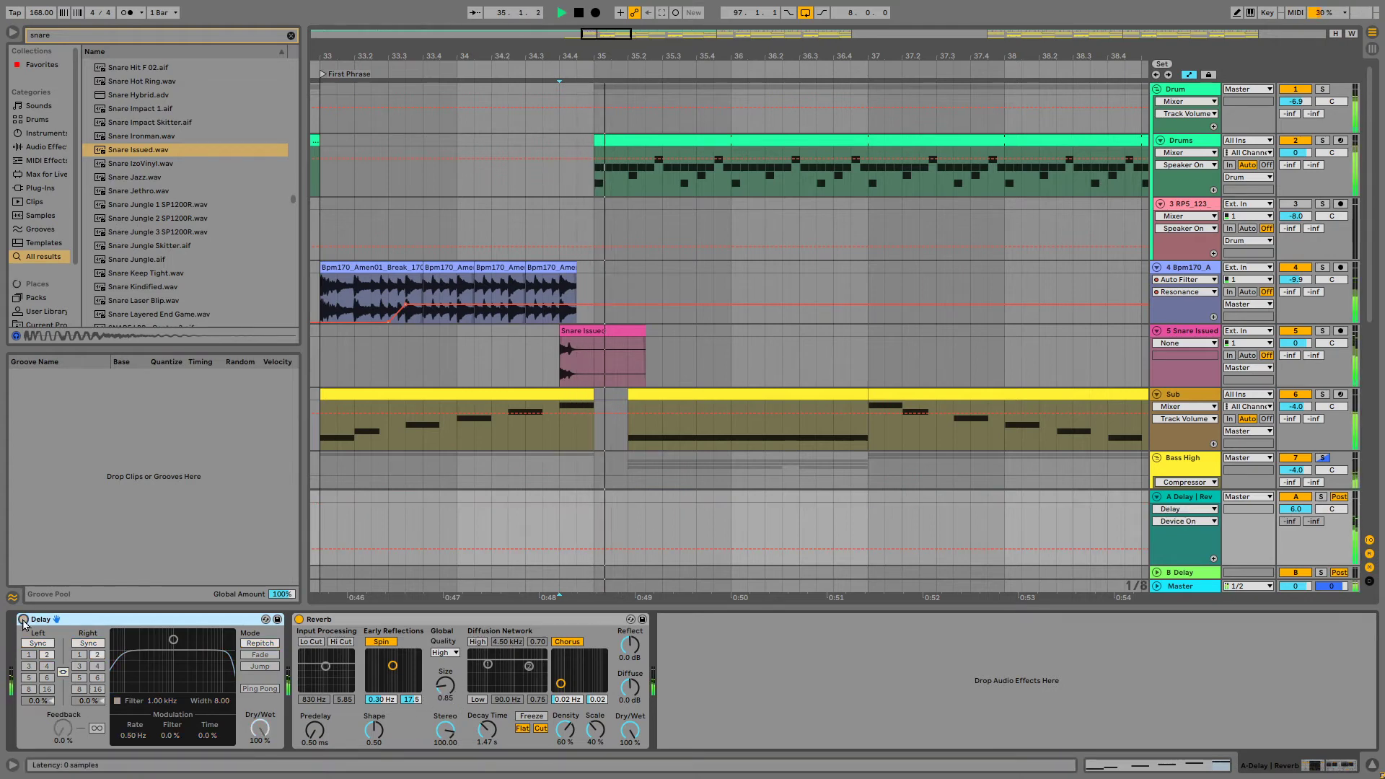
click(445, 685)
key(space)
key(space)
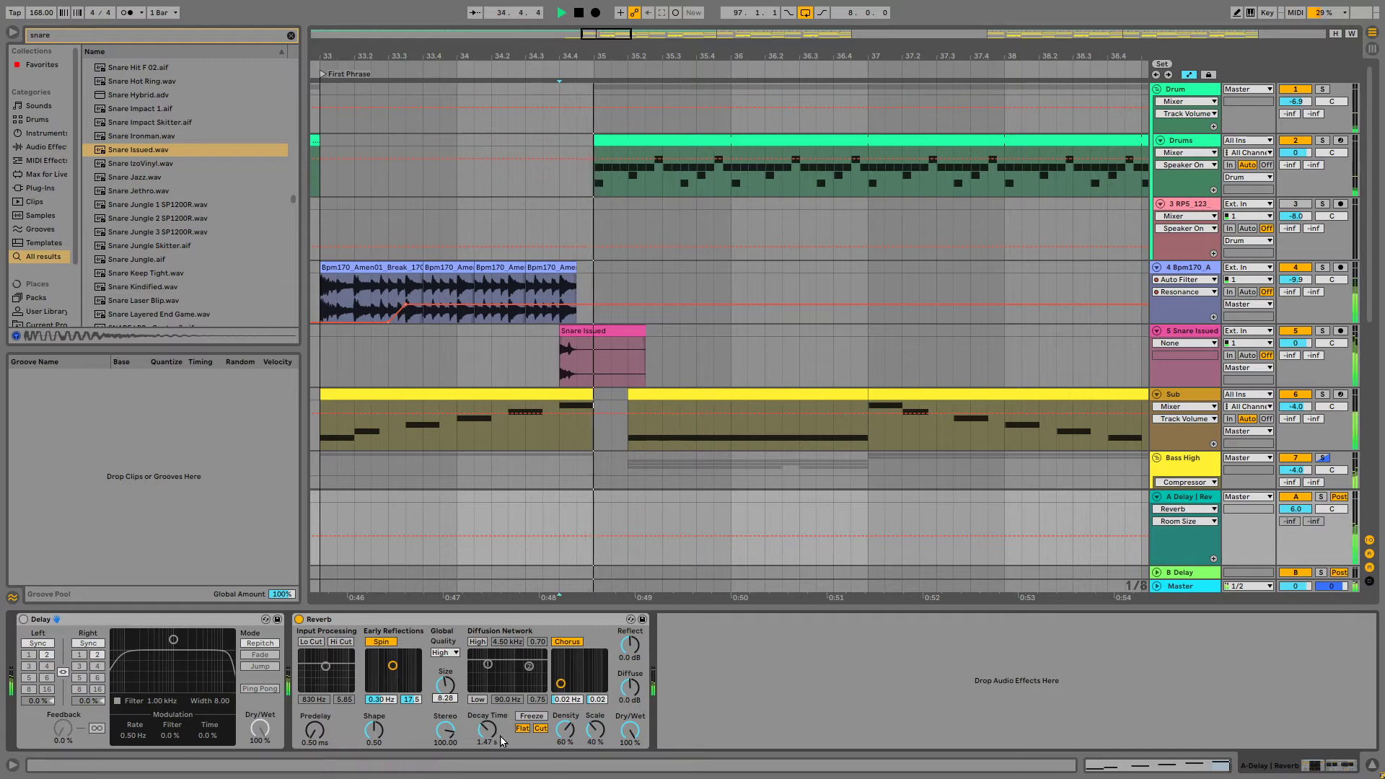
drag(487, 730, 487, 769)
key(space)
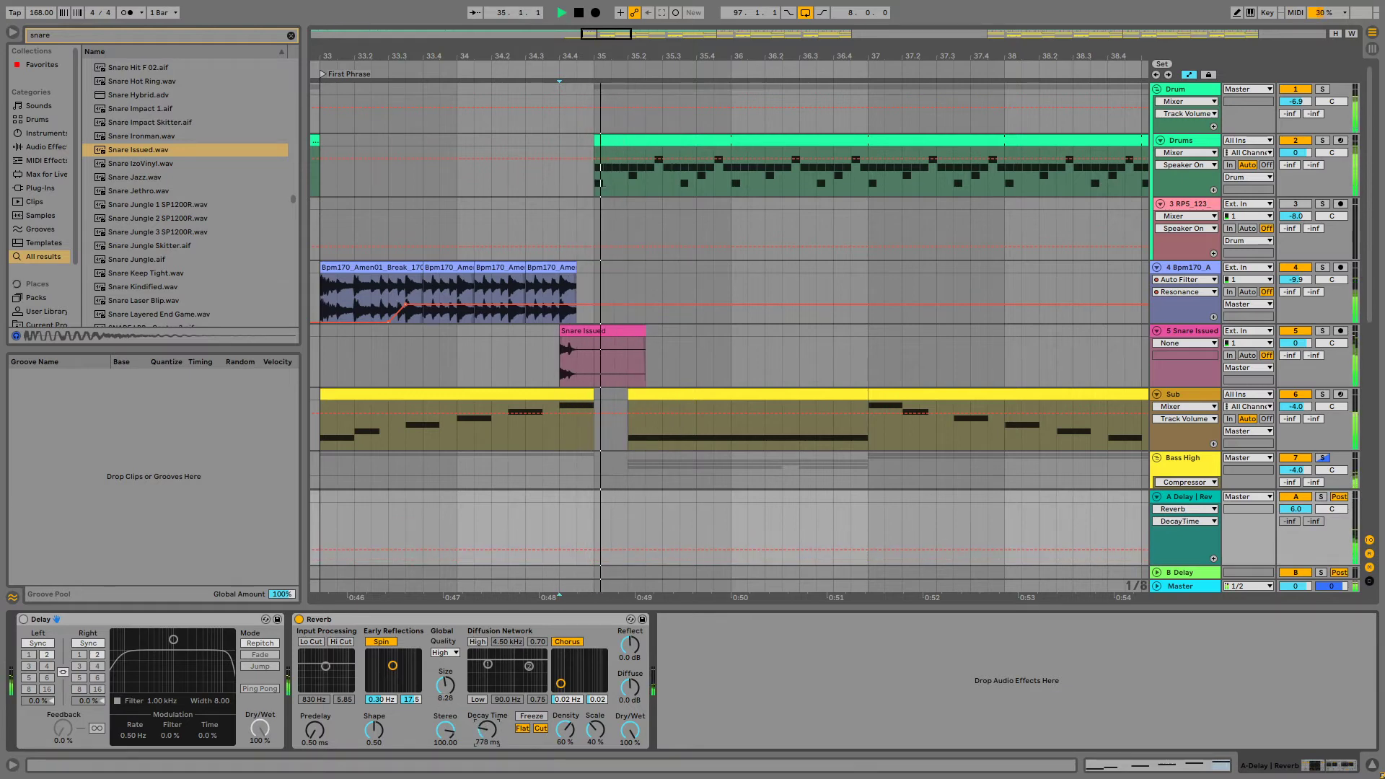
Play the drop from bar 33 and set the Amen break track volume to -13.4 dB
click(327, 357)
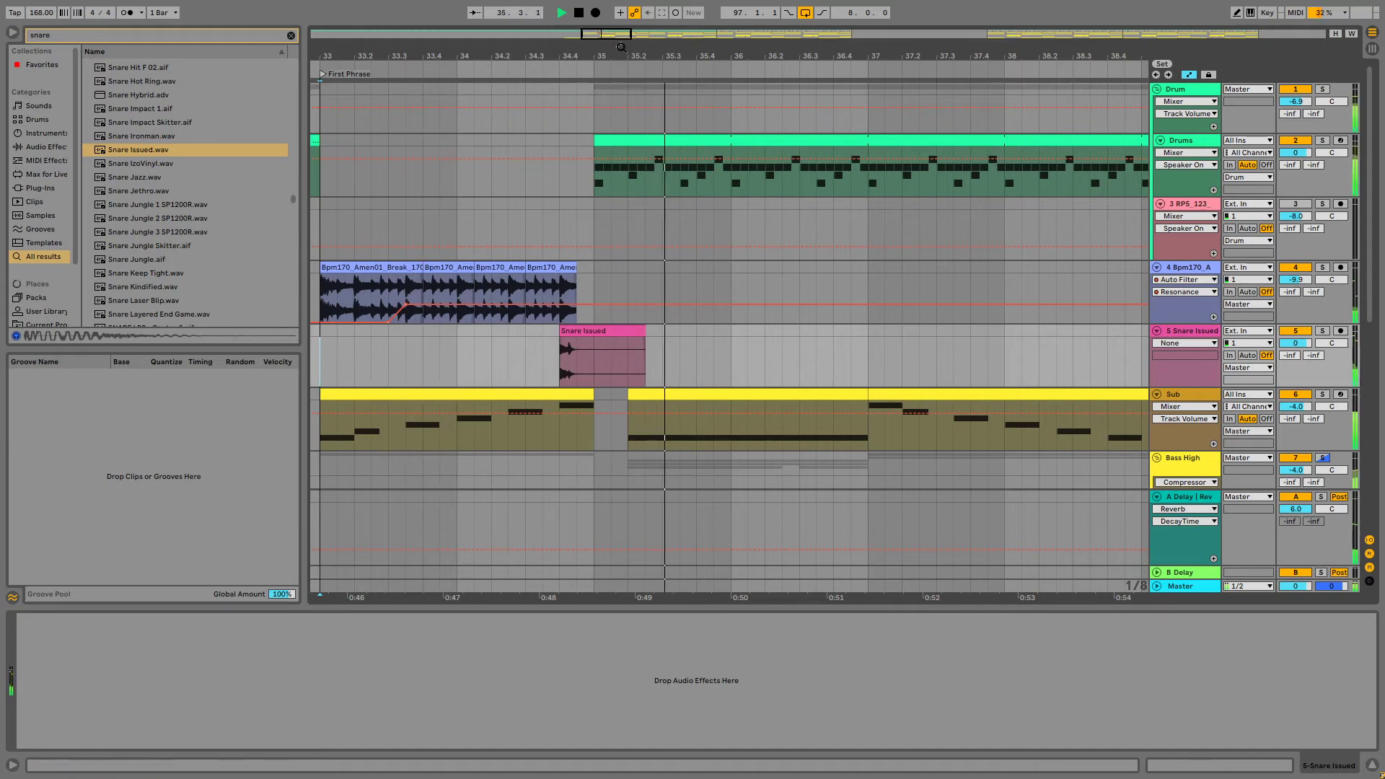
drag(611, 36, 610, 7)
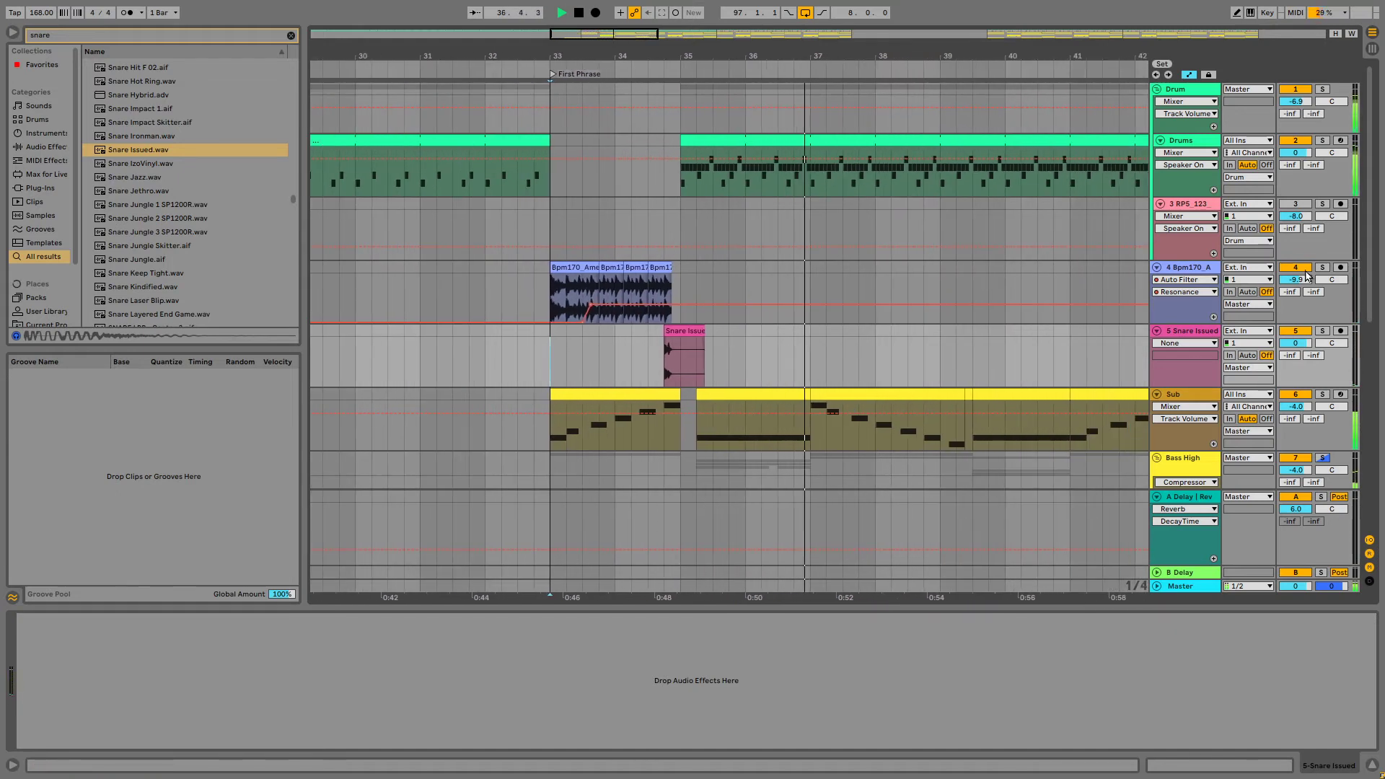
key(space)
click(1295, 280)
key(space)
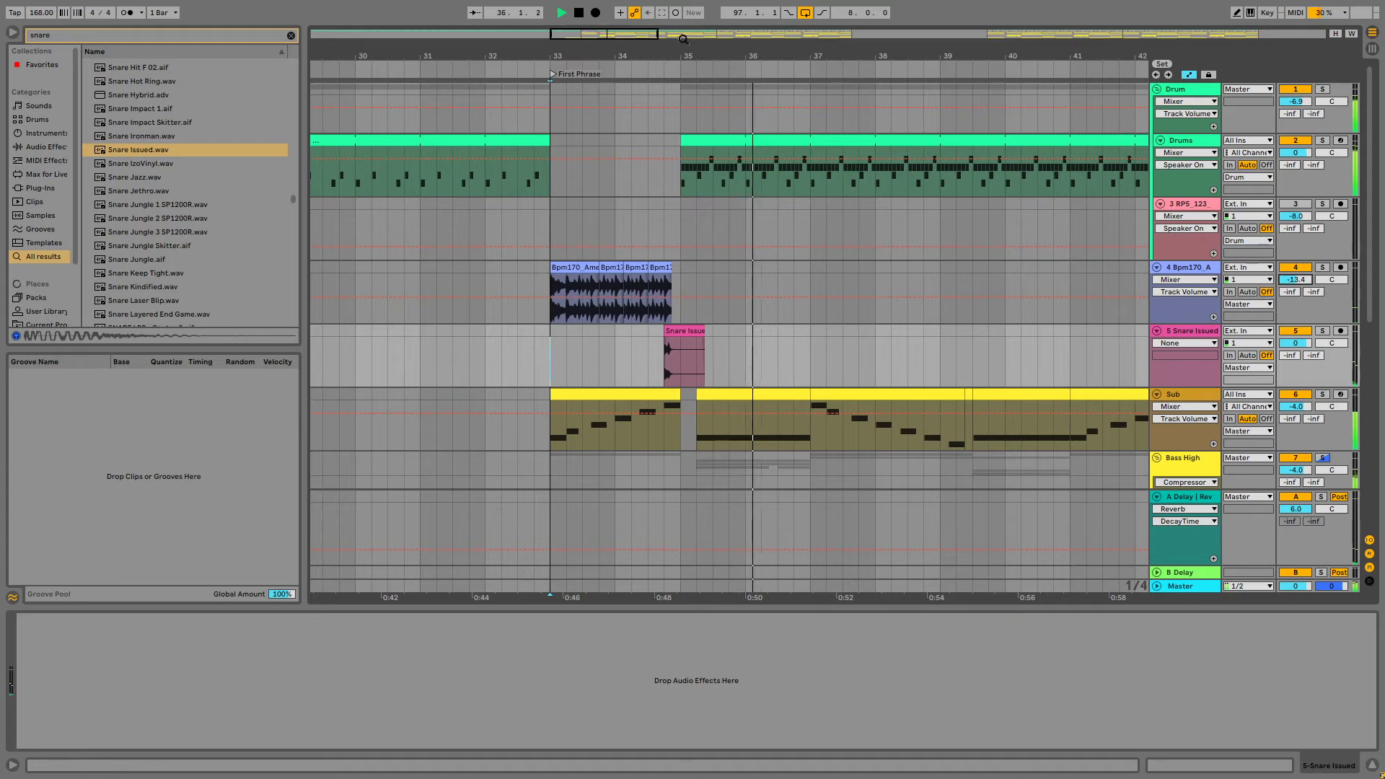
Delete the Drums clip section from 48.3 to 49.1, just before the Second Phrase
drag(599, 40, 638, 69)
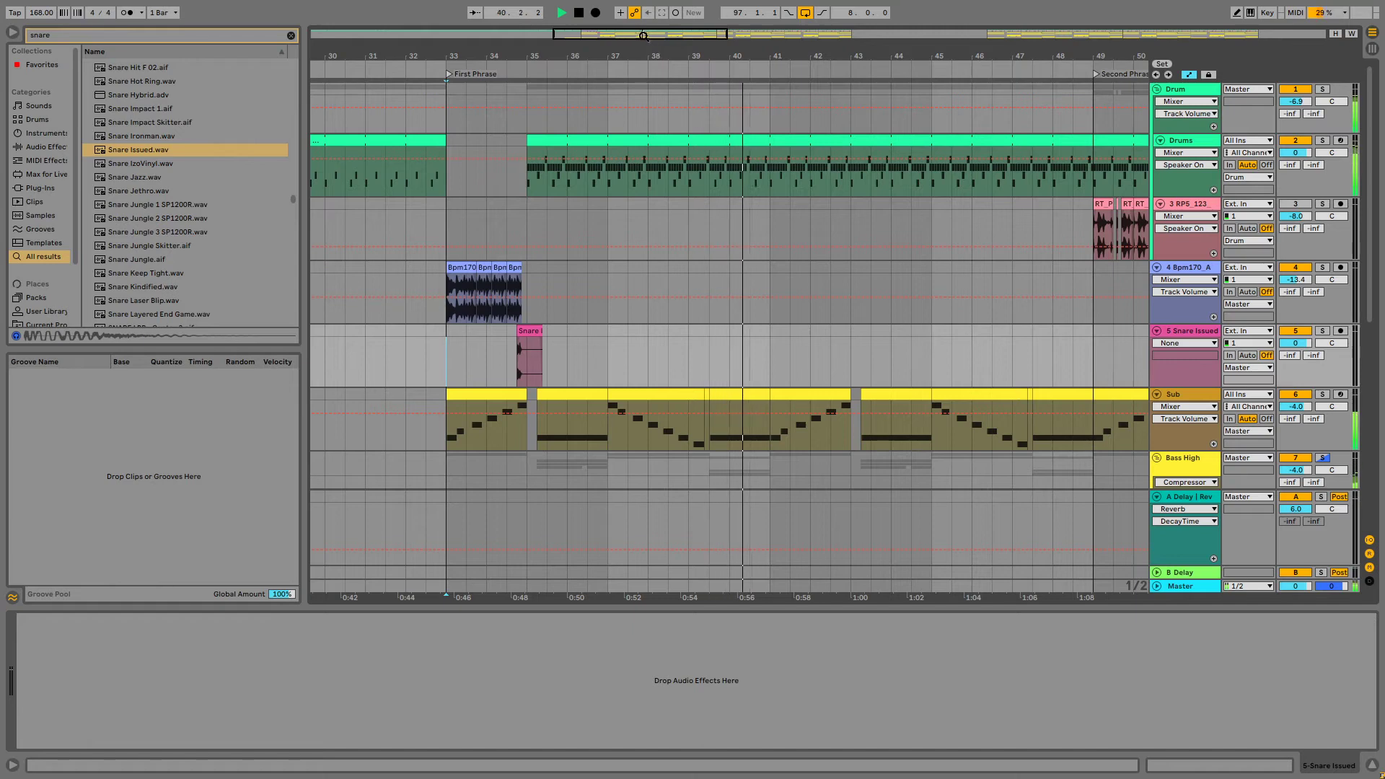
drag(643, 36, 643, 64)
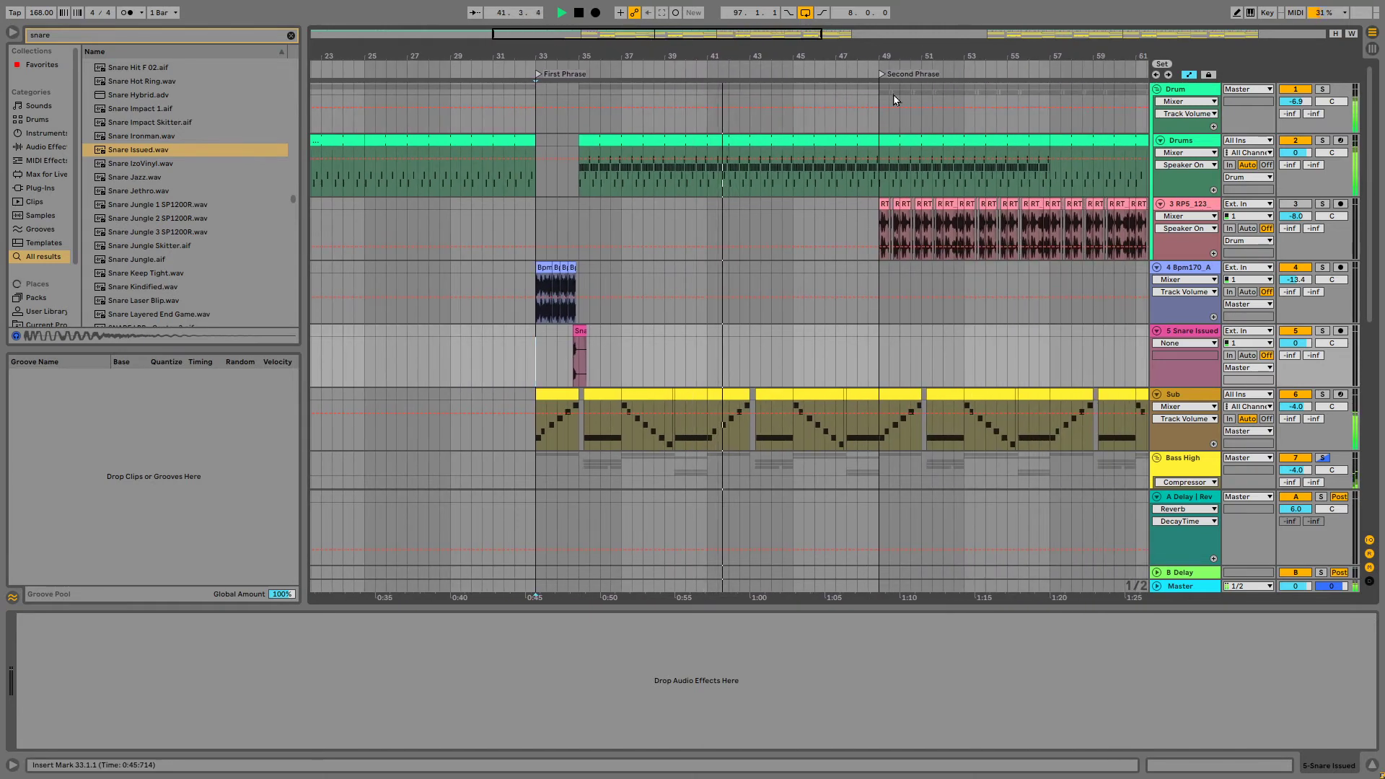
drag(806, 34, 806, 83)
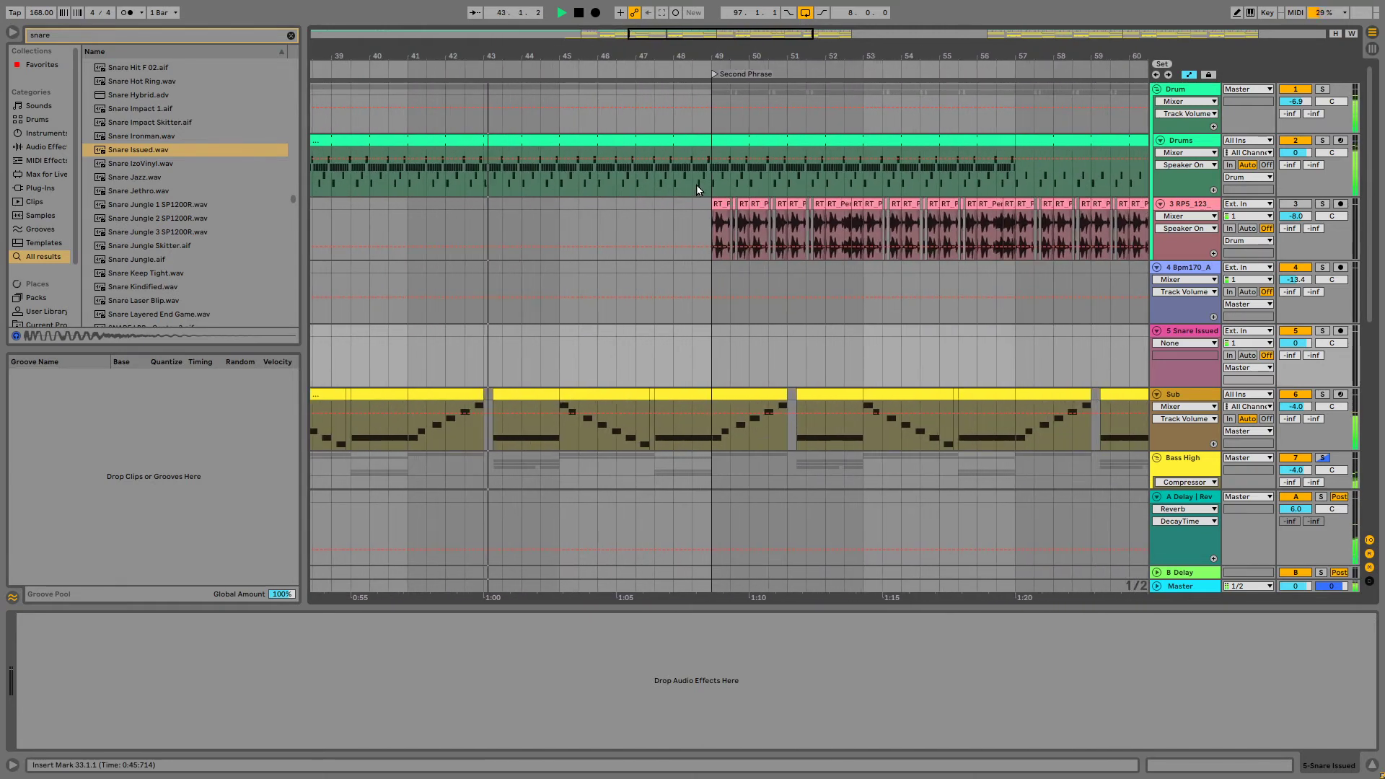
drag(695, 185, 709, 186)
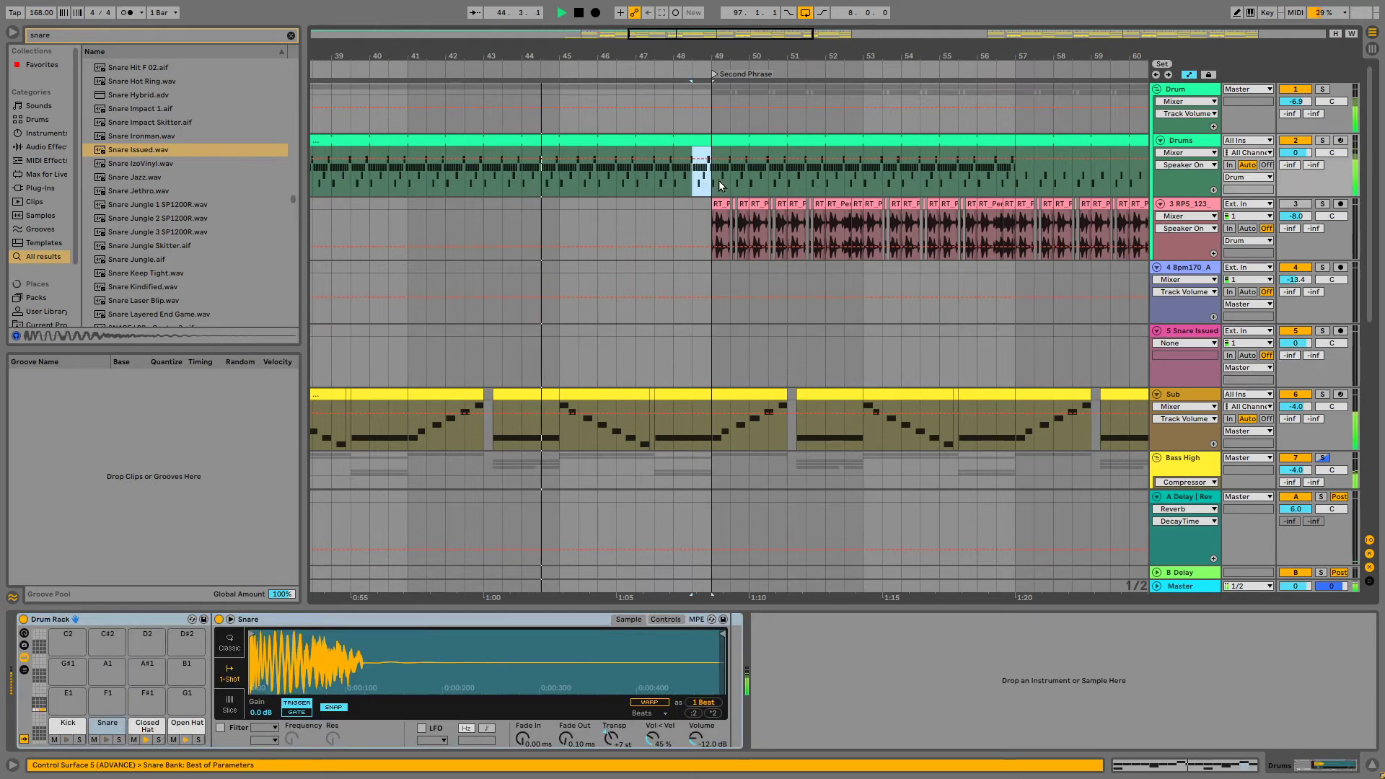
key(Delete)
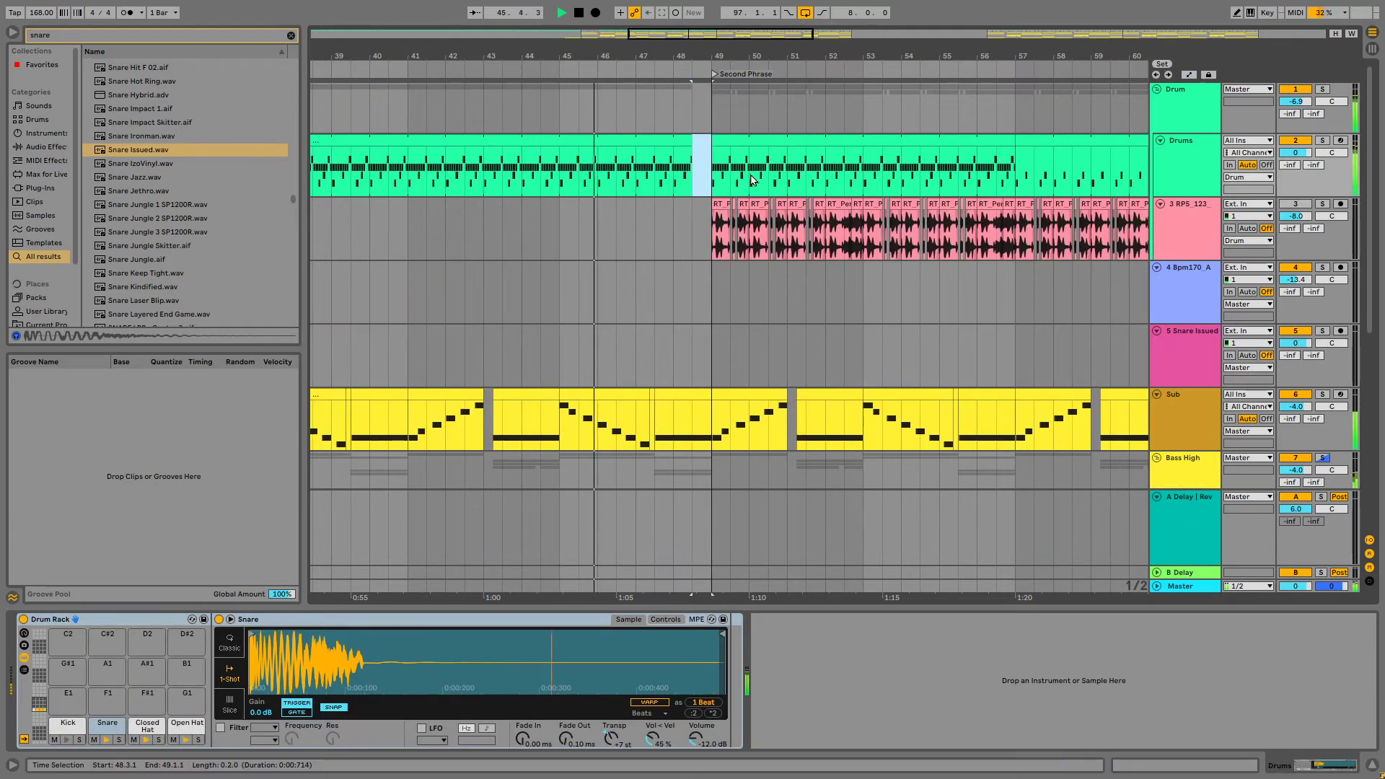
Move the Sub clip's held note section from 47.3 to 48.1, and consolidate 45.1 to 48.1 into one clip opened for note editing
scroll(808, 319, down, 3)
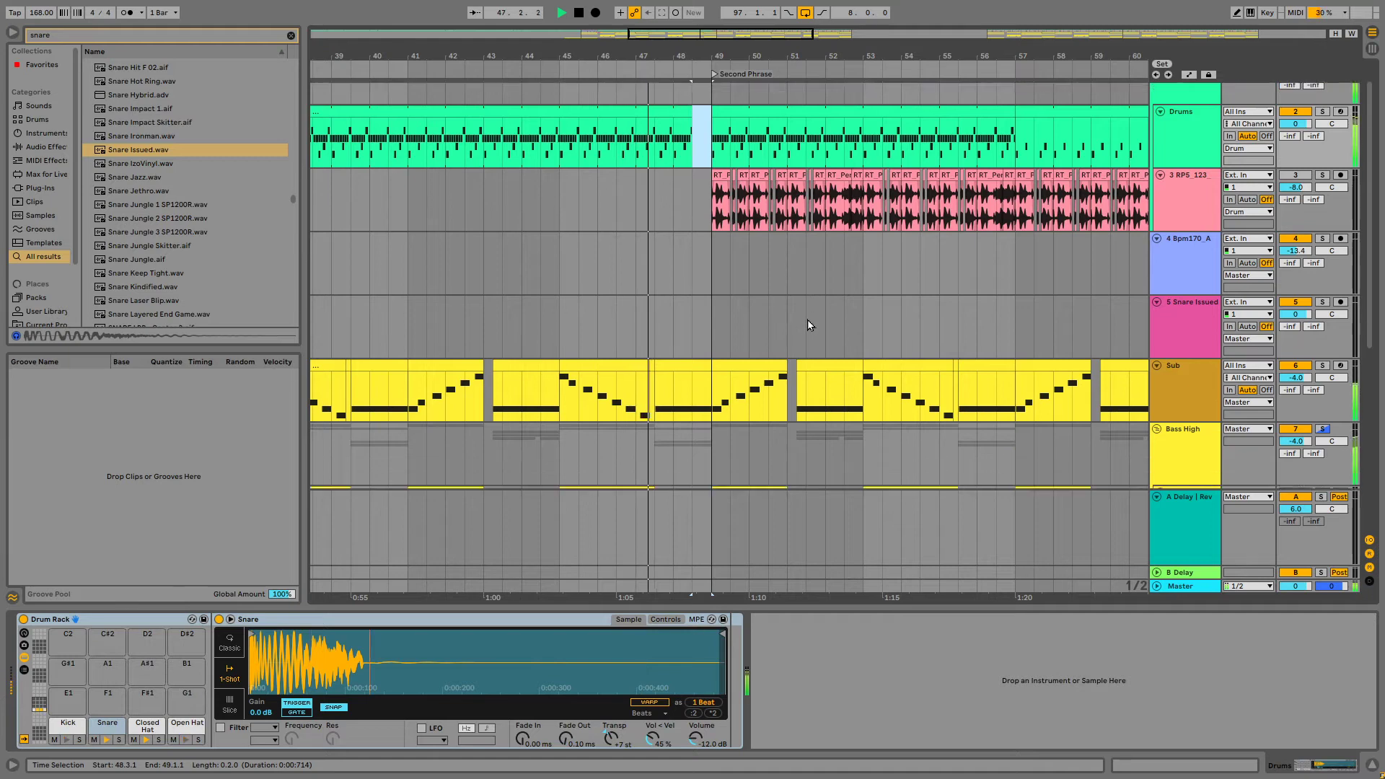
scroll(804, 325, down, 4)
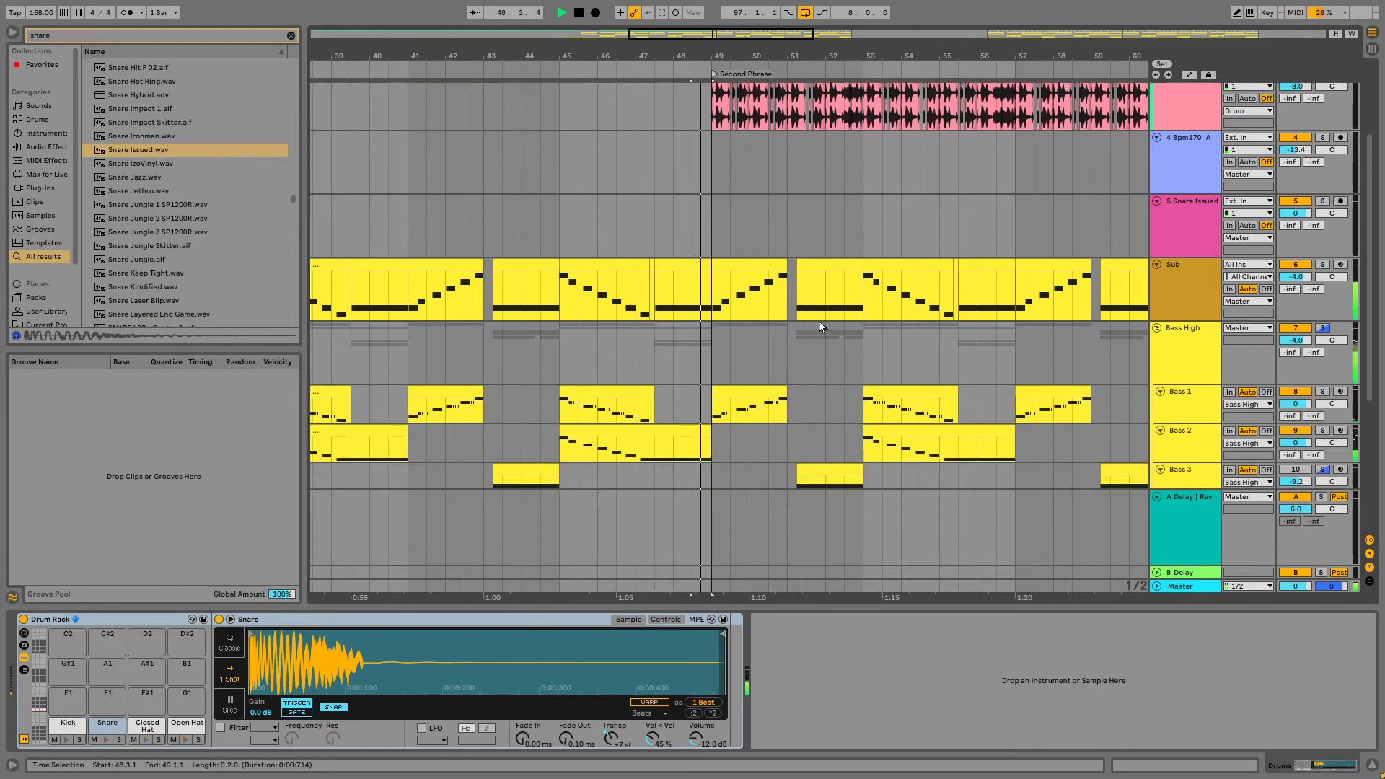
scroll(769, 335, up, 2)
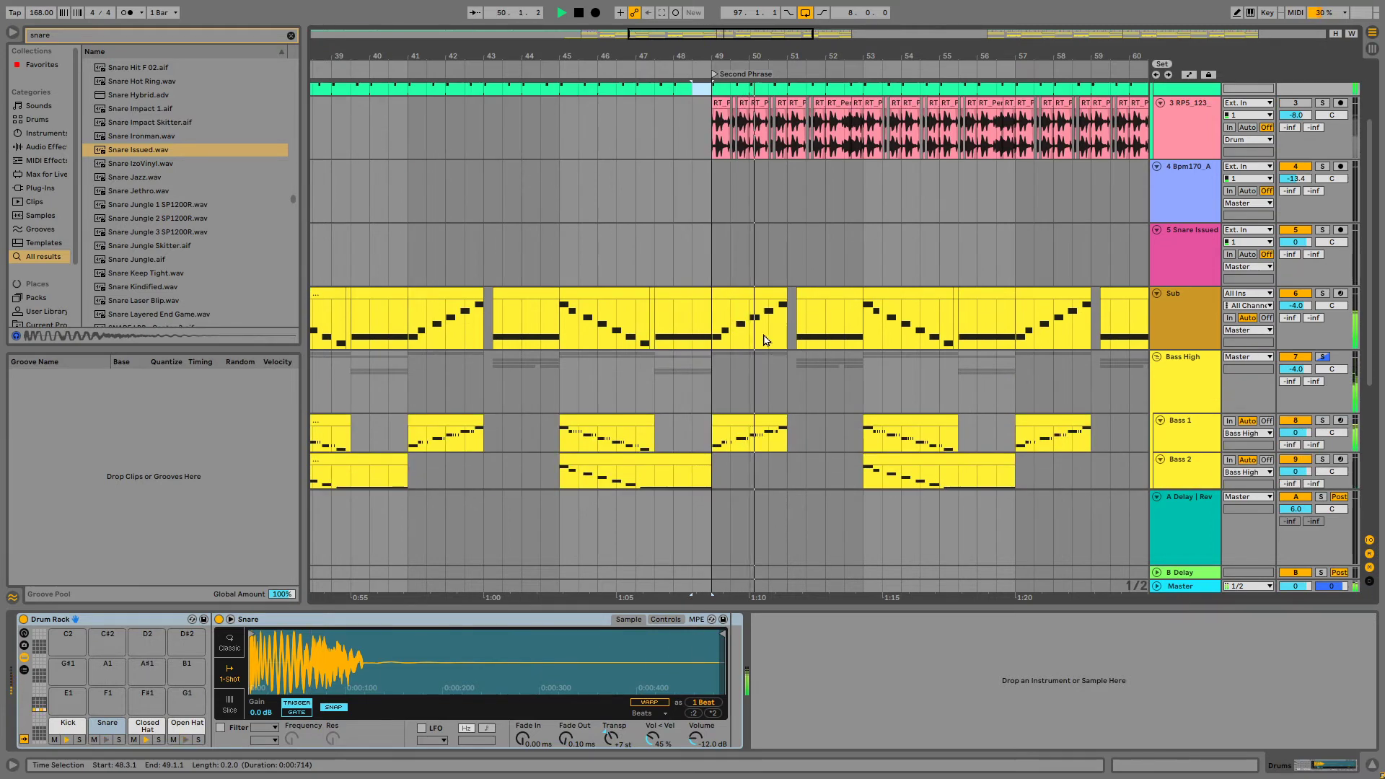
drag(765, 37, 743, 68)
click(611, 329)
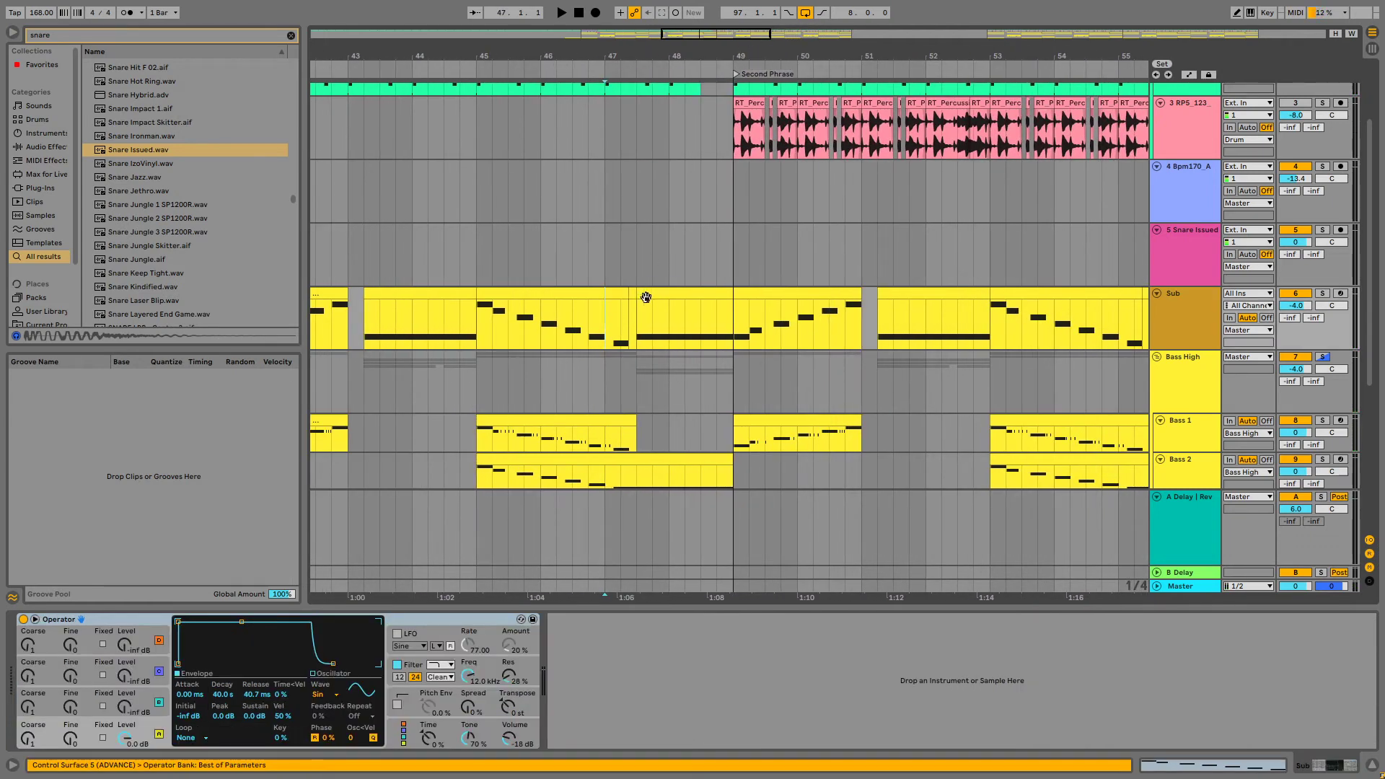
click(645, 297)
drag(658, 298, 479, 337)
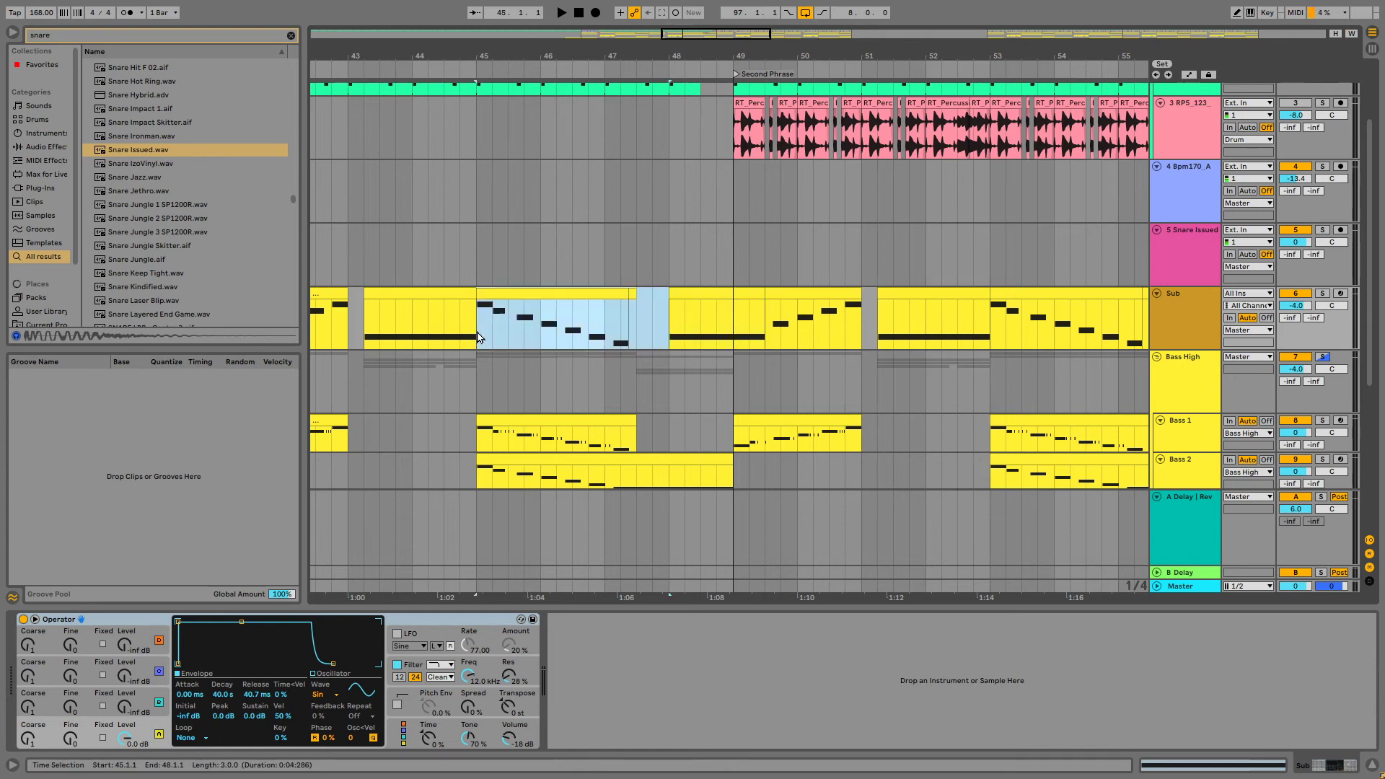
double_click(623, 291)
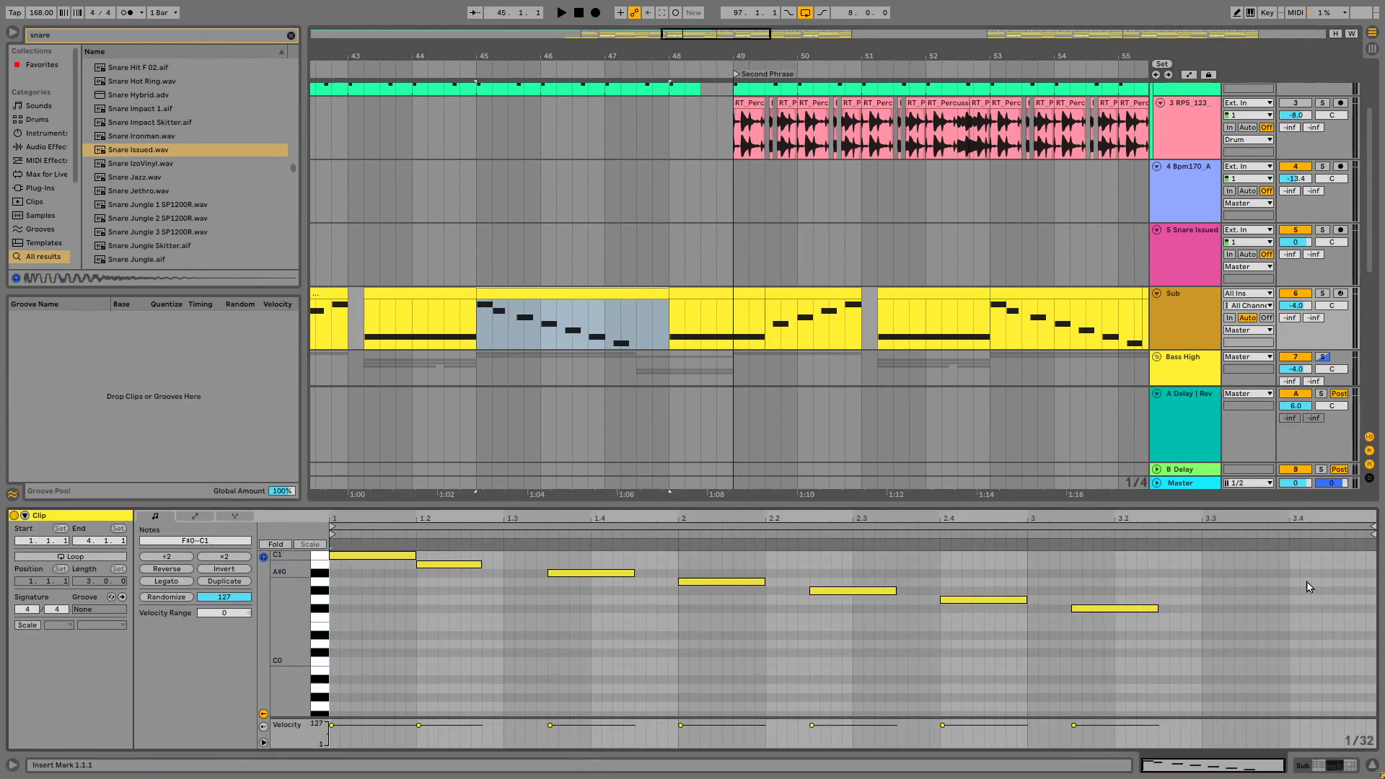
Extend the Sub clip's descending line by duplicating its last note to F0 at 3.3 and E0 at 3.4.3
drag(1122, 673, 1048, 602)
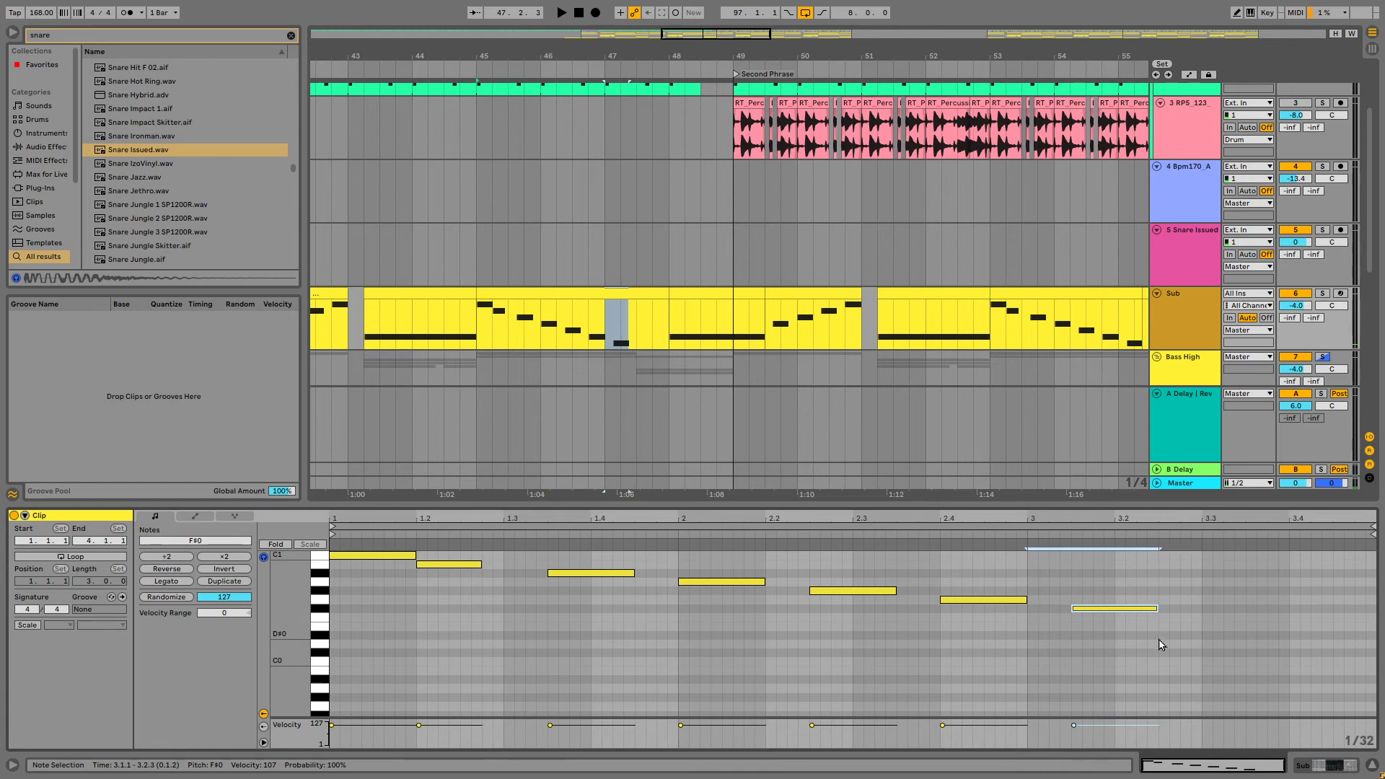
key(ctrl+d)
key(Down)
key(ctrl+d)
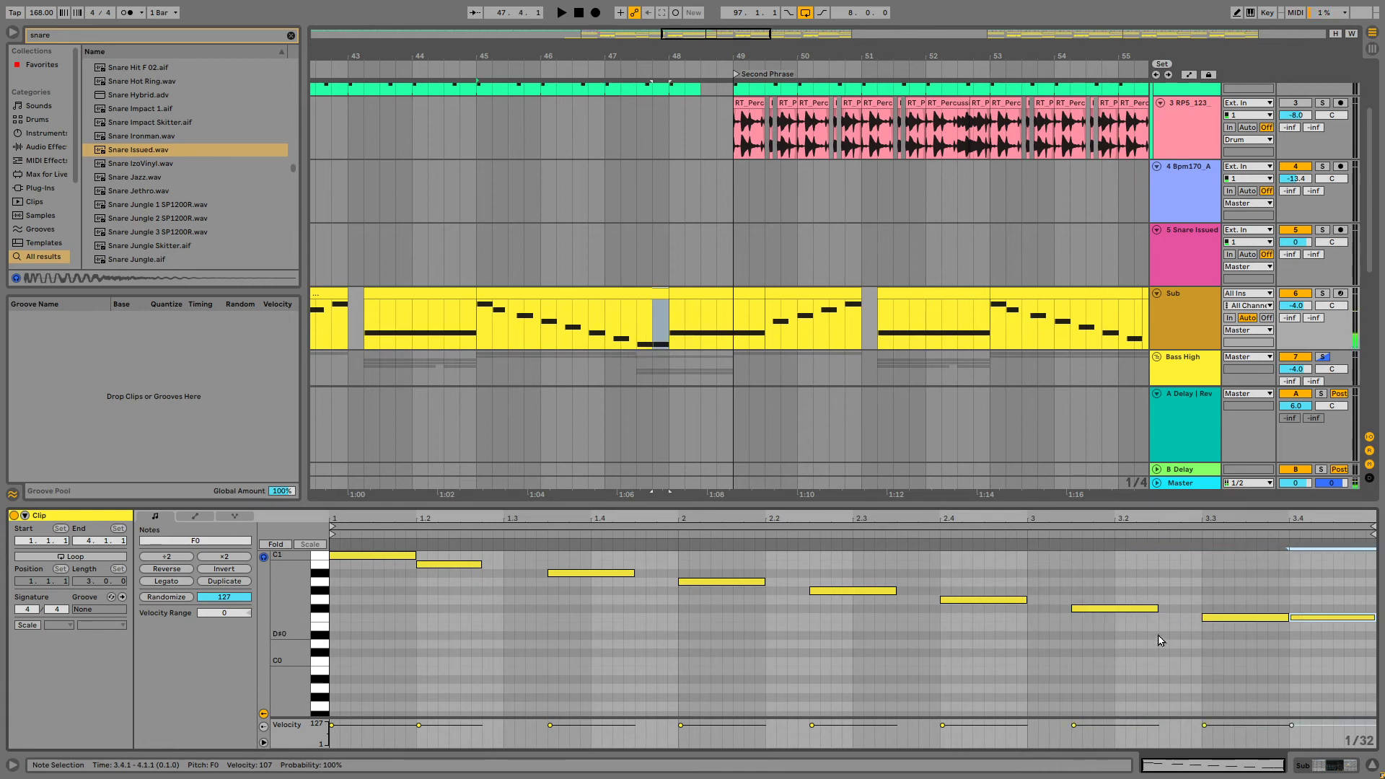
key(Down)
key(Down)
key(Down)
key(Right)
key(Right)
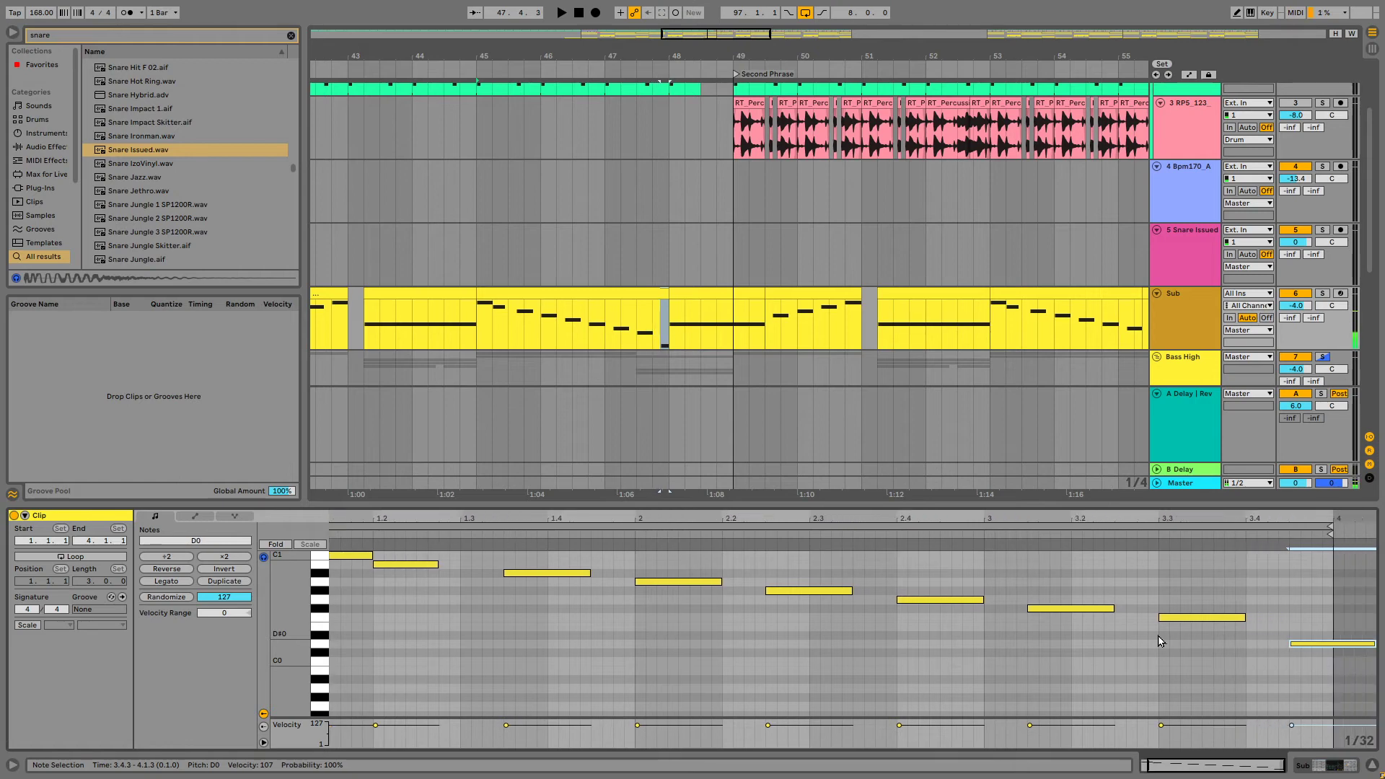
key(Up)
key(Up)
Copy the extended Sub clip from 45.1 to 48.1 onto the Bass 1 and Bass 2 tracks and play it
scroll(791, 196, down, 4)
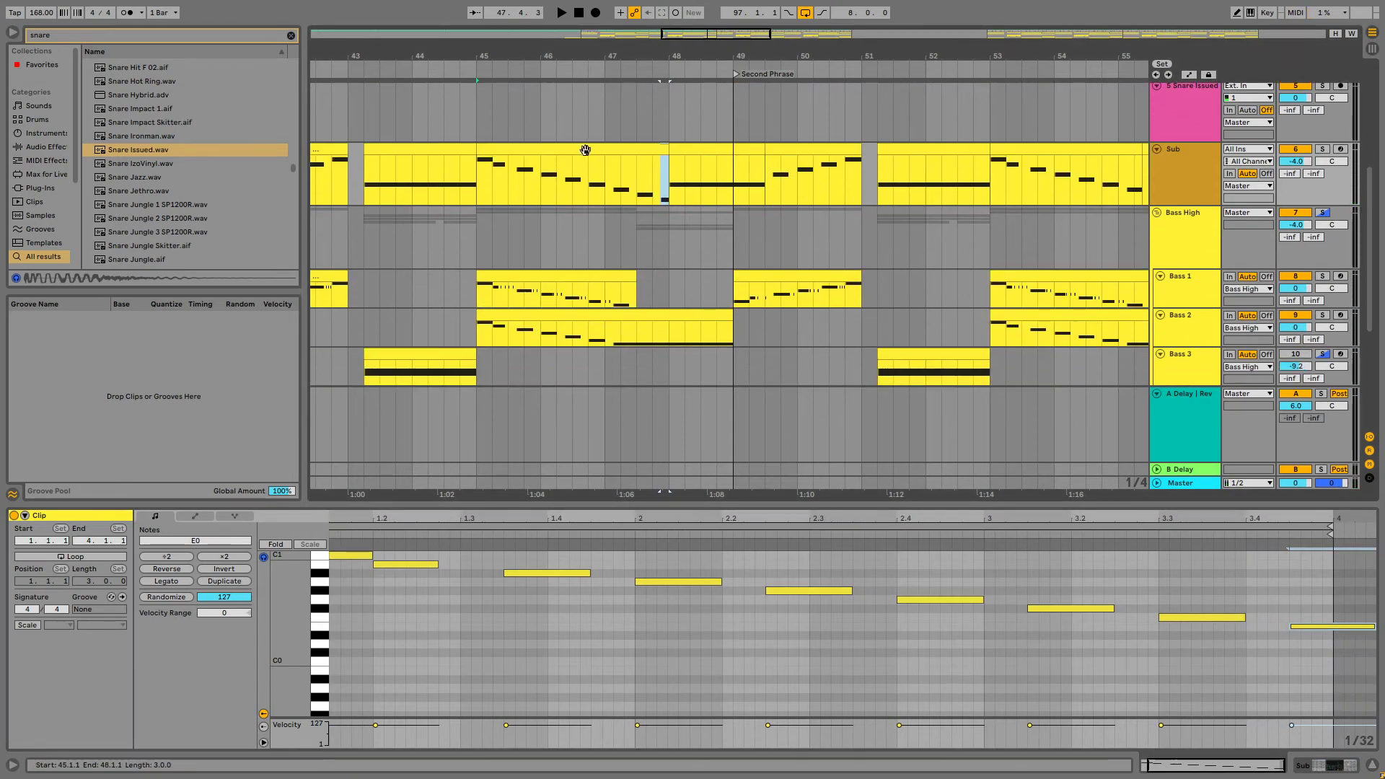
click(585, 150)
drag(581, 151, 559, 333)
key(space)
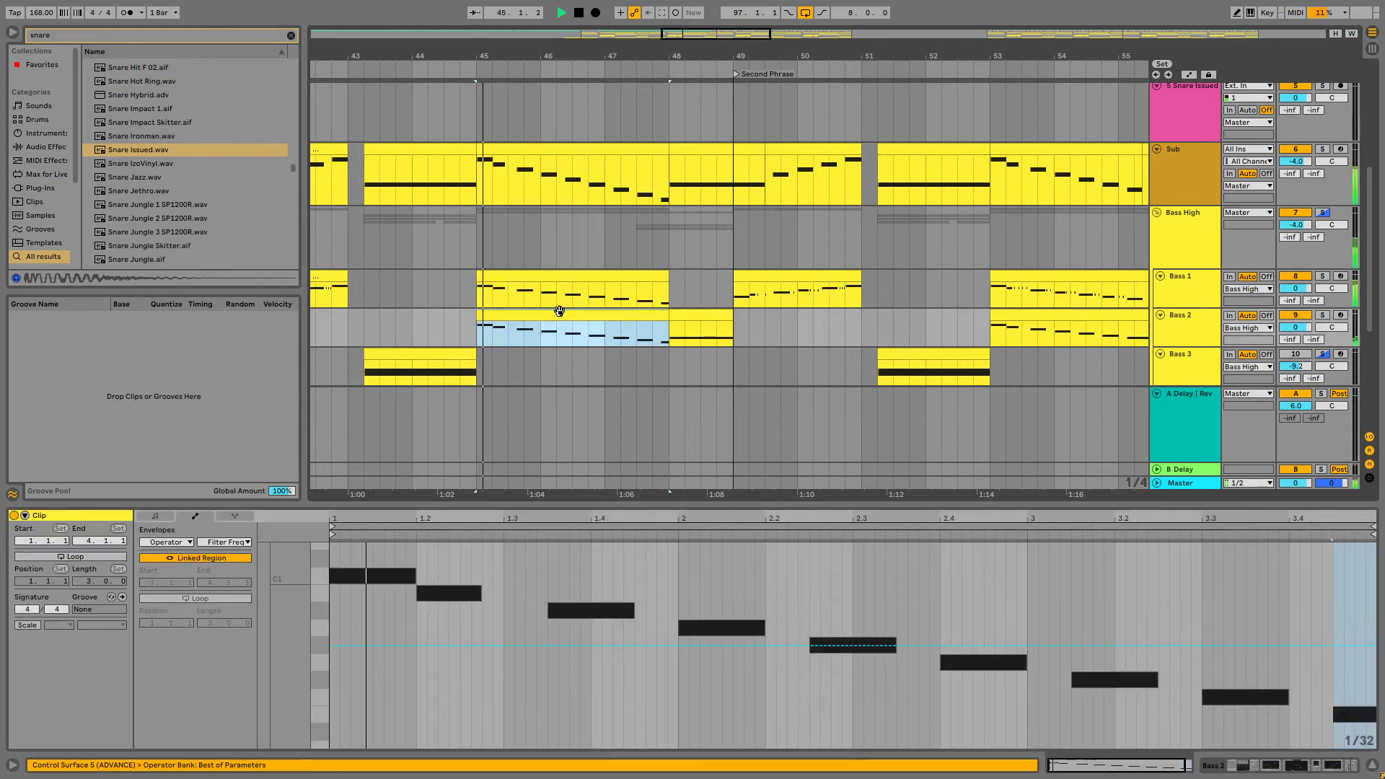
Move the Bass 4 and Bass 5 clips from 47.3 to 48.1 and trim their ends to 49.1
scroll(756, 313, down, 8)
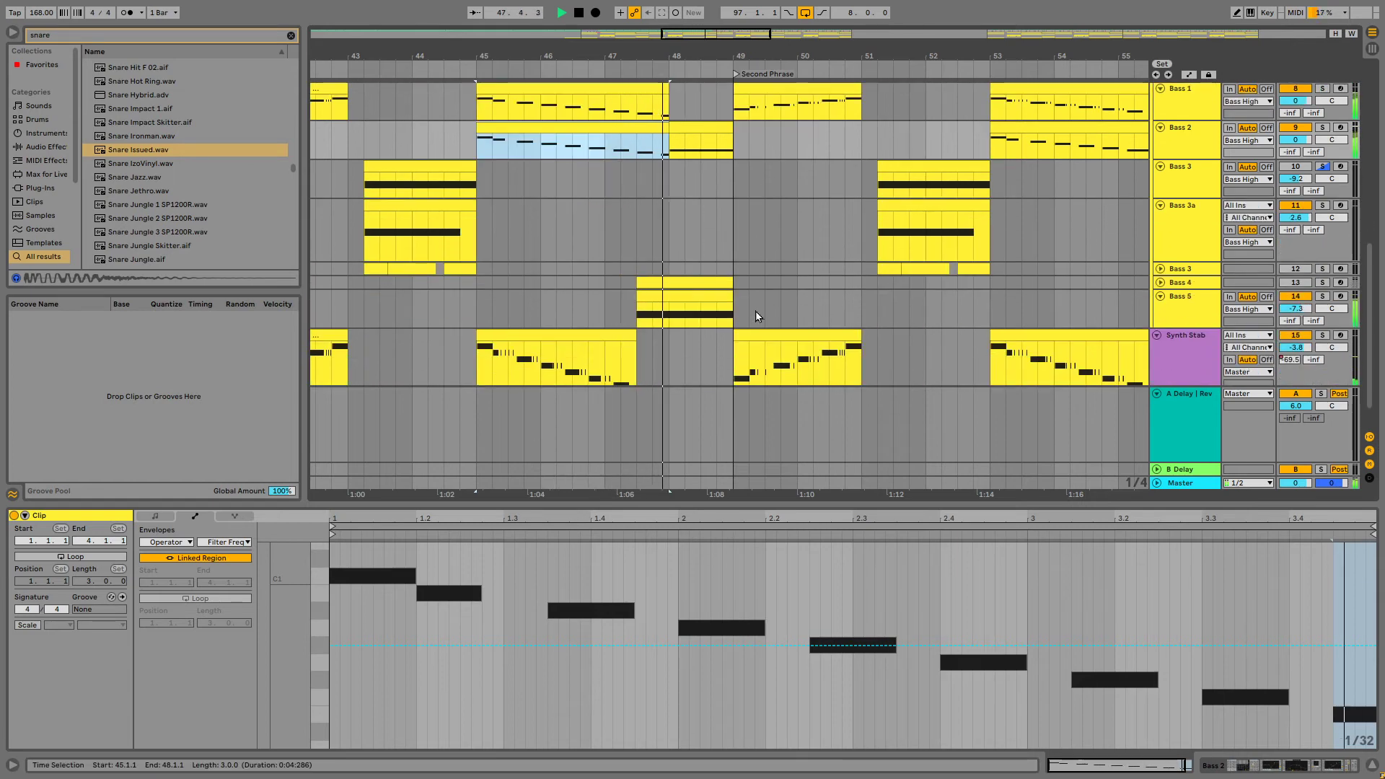
scroll(755, 310, down, 2)
click(673, 253)
key(space)
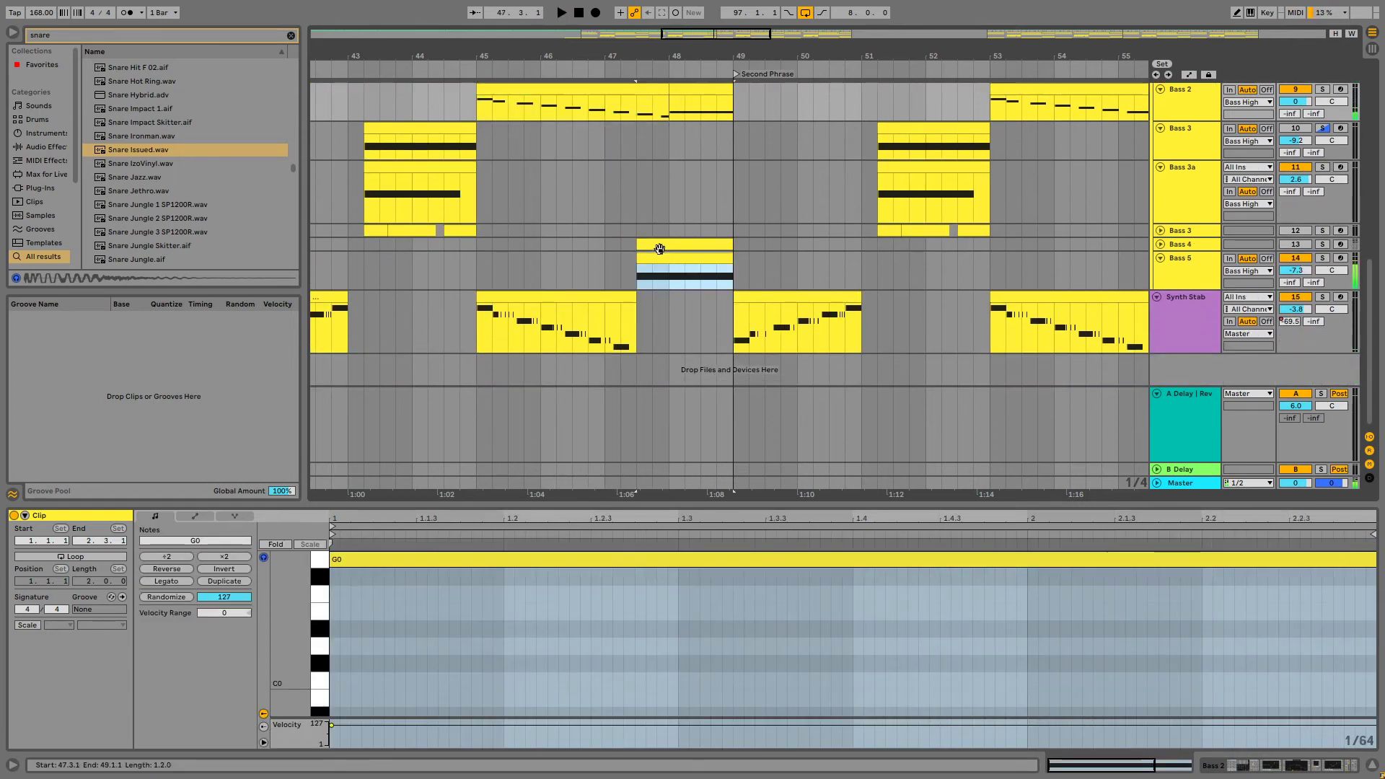
click(651, 246)
click(661, 260)
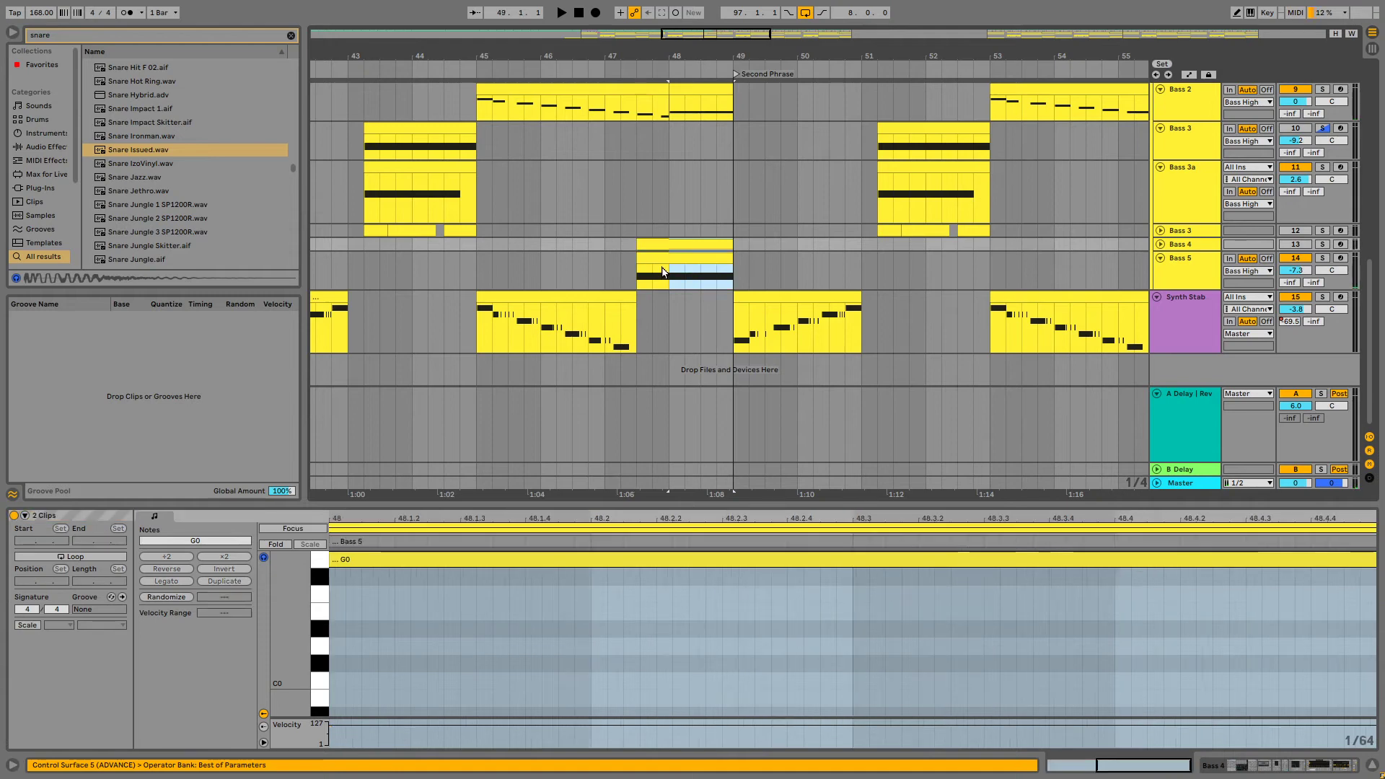
click(651, 248)
shift+click(687, 259)
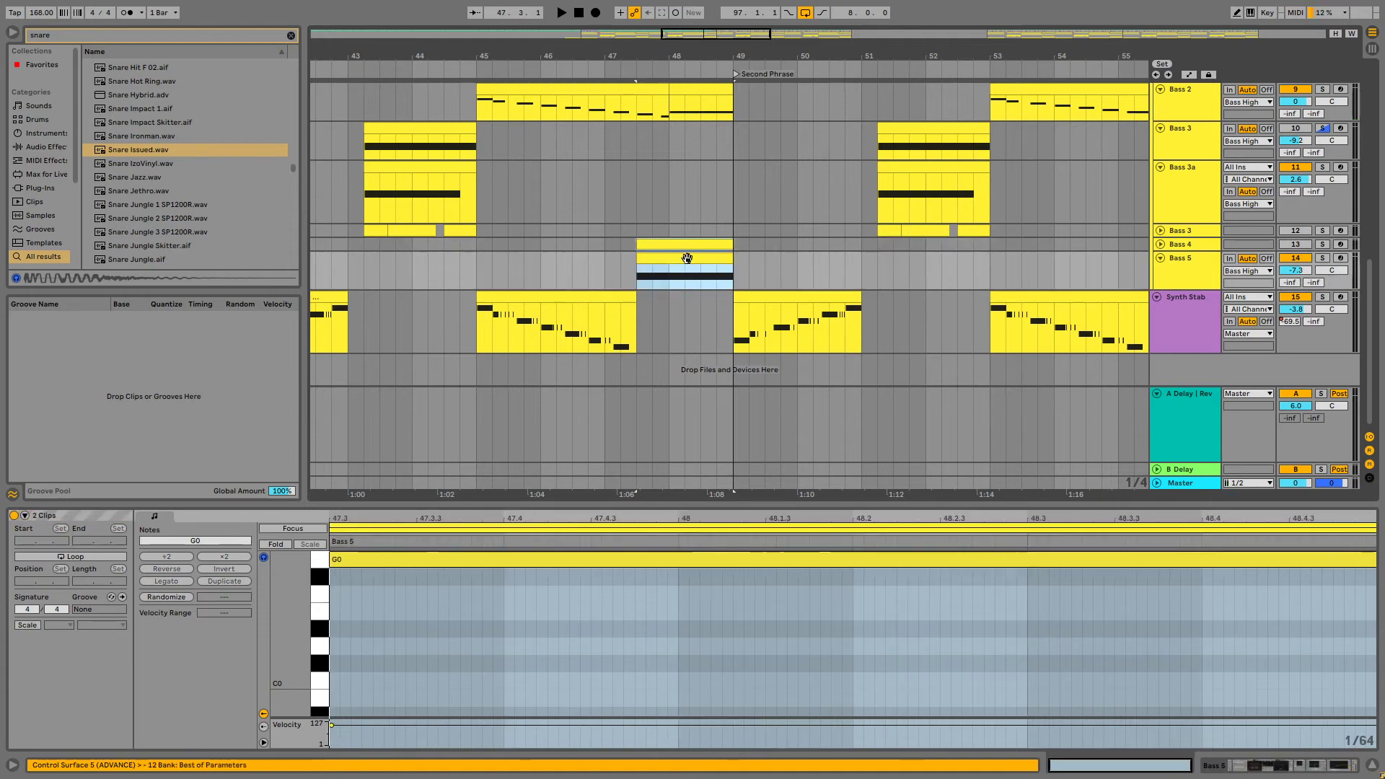
drag(678, 252, 711, 253)
key(space)
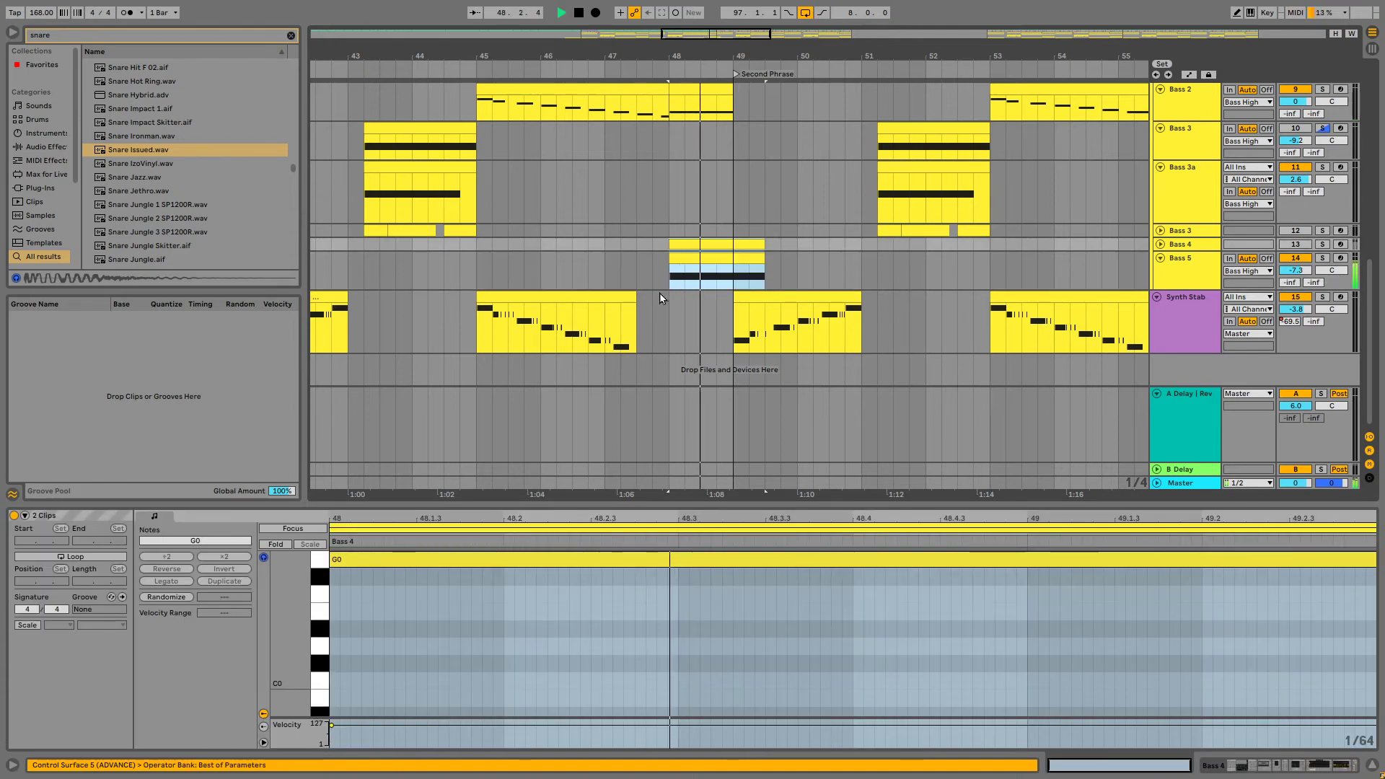
drag(764, 259, 727, 259)
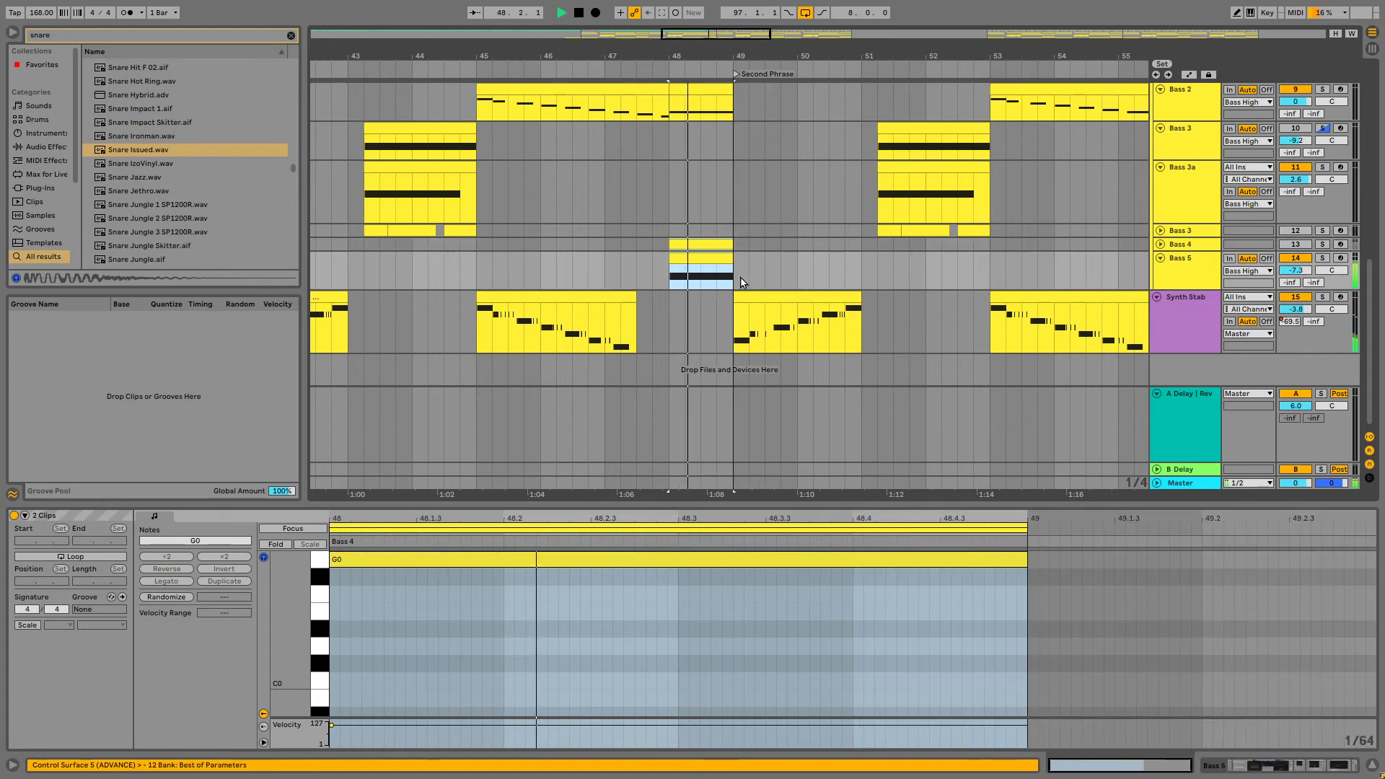
Show Bass 5's Wavetable Filter 1 Freq automation in an enlarged lane, re-enable the overridden automation and play from 48.1
double_click(1183, 266)
key(space)
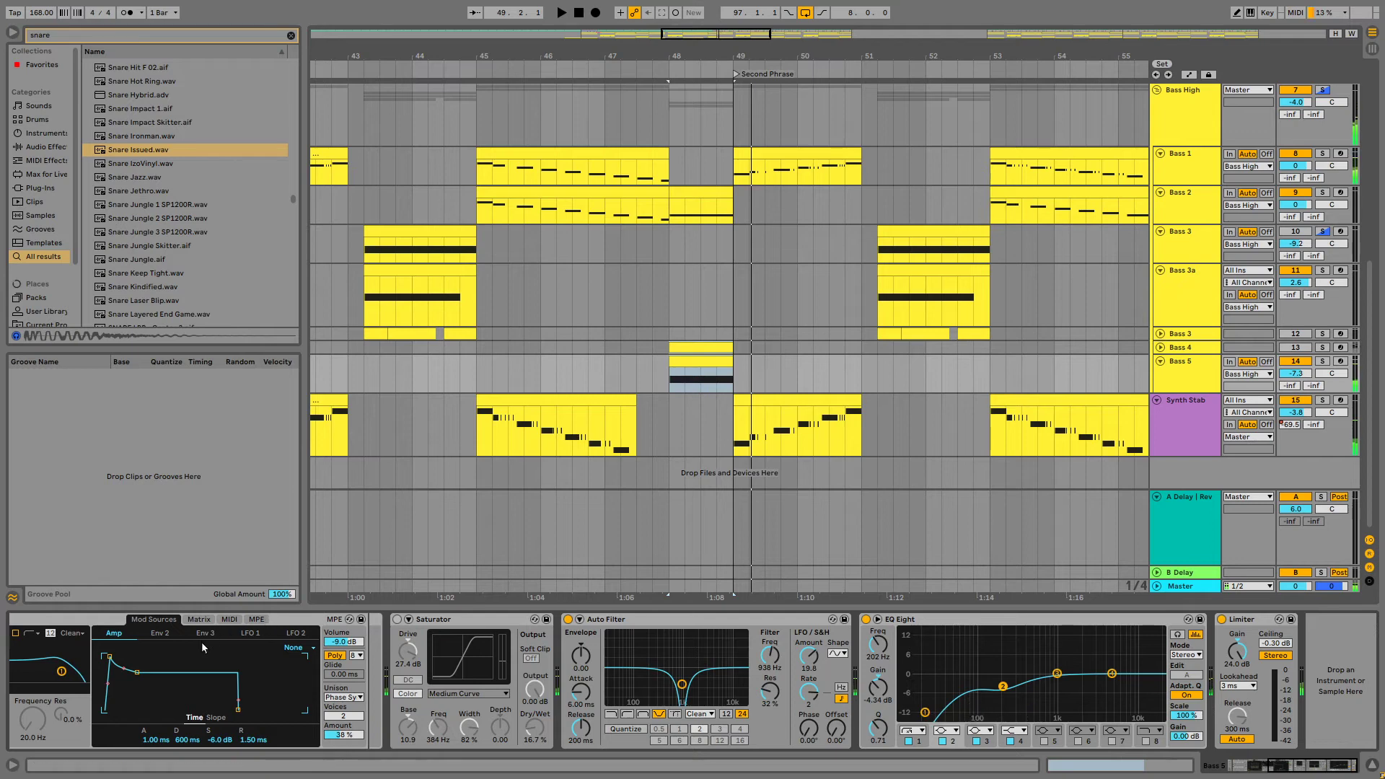
scroll(109, 704, left, 3)
key(a)
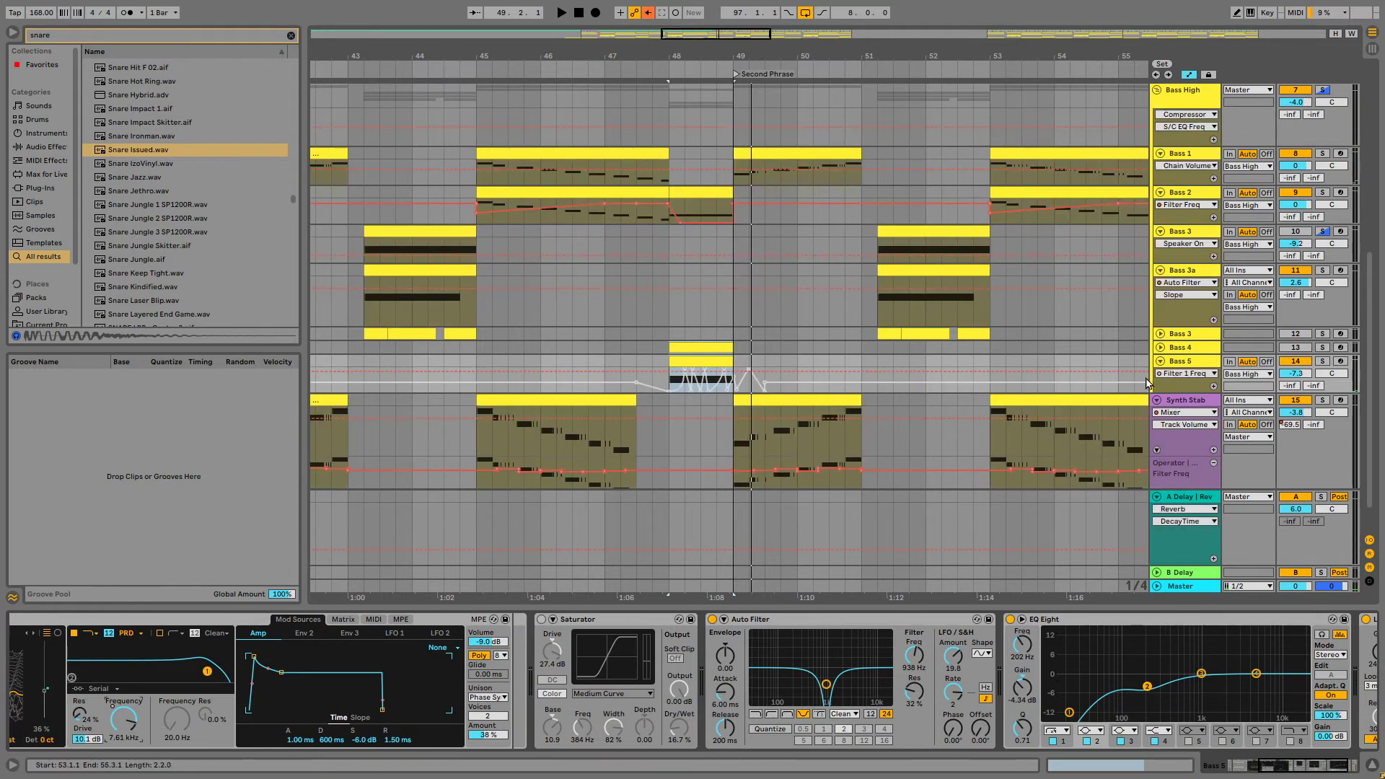
drag(1177, 393, 1176, 454)
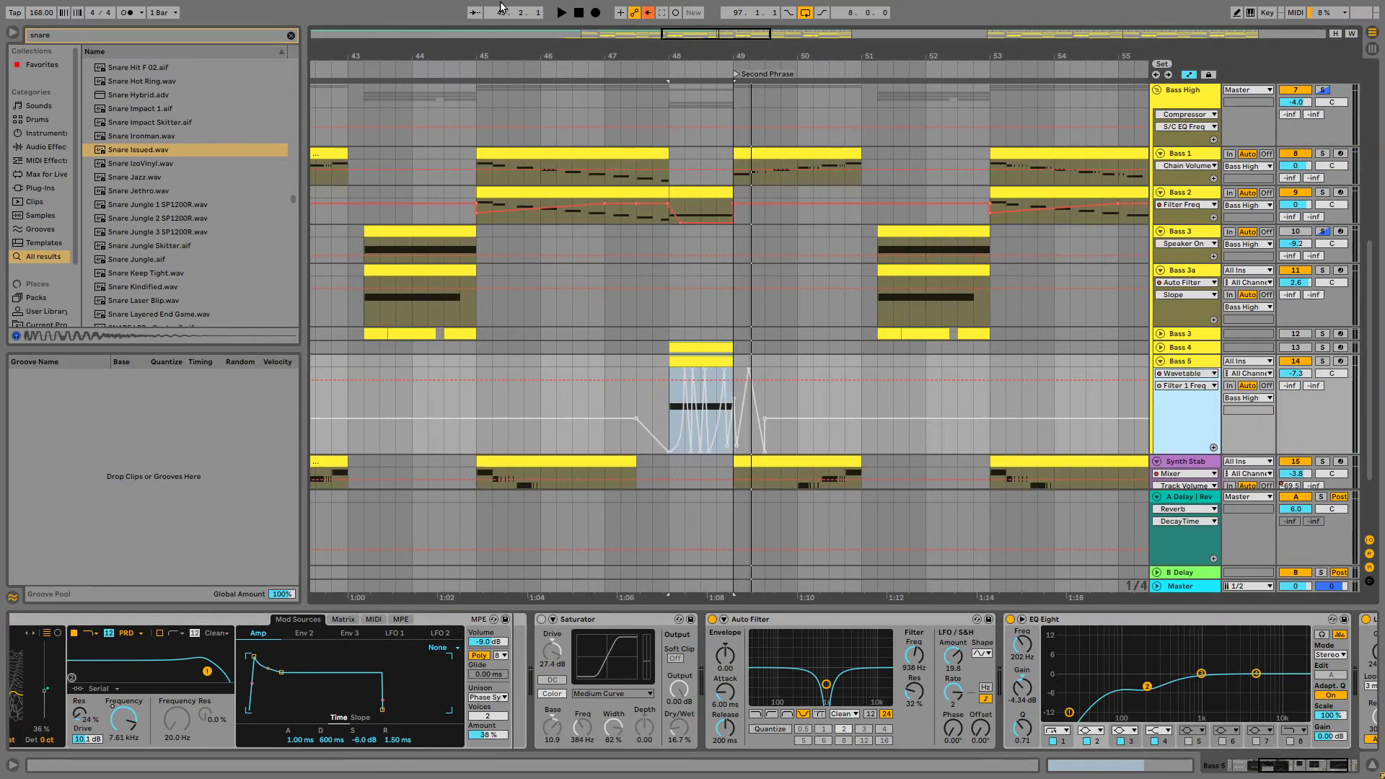
click(650, 13)
key(space)
key(space)
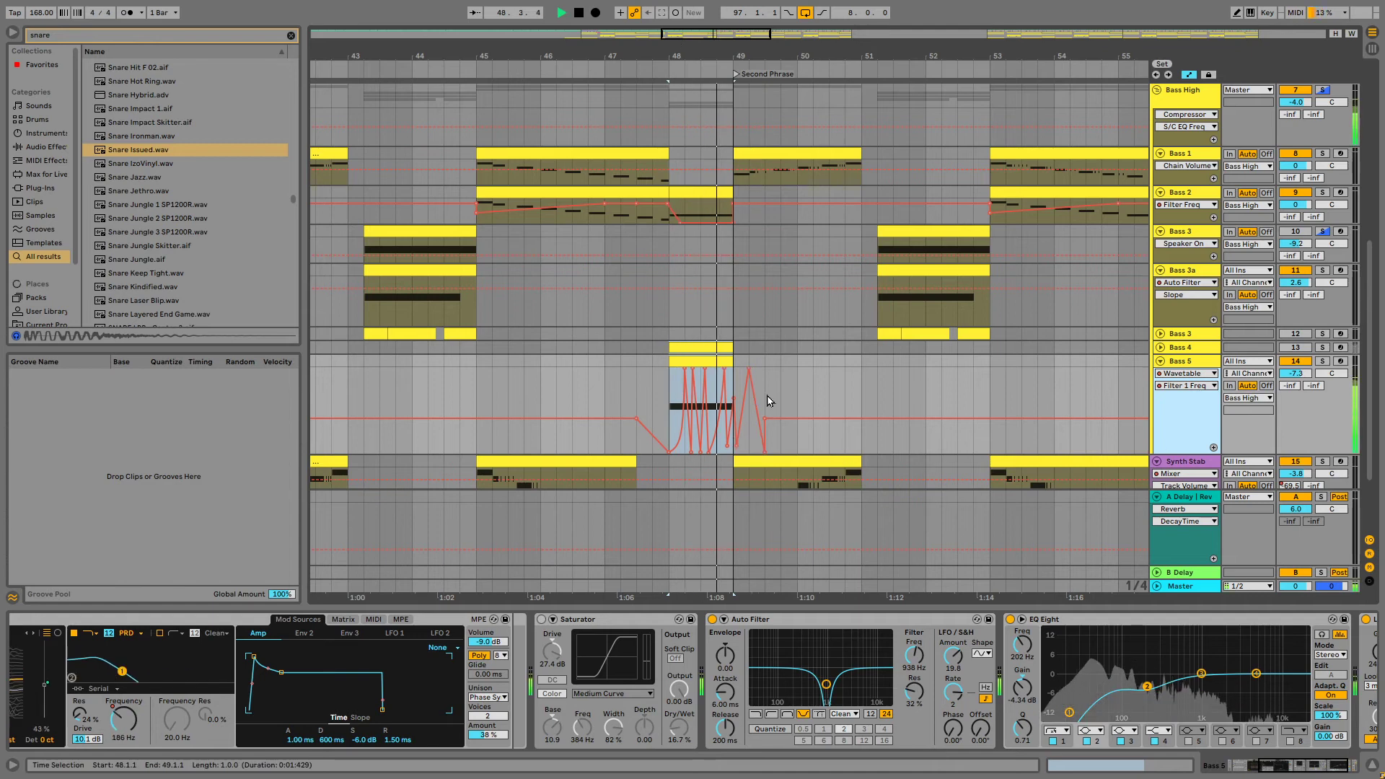
Reshape Bass 5's filter frequency automation: close the filter at 49.1, shift the last peak to just after 48.4, and lower the second peak to about 3.13 kHz
drag(777, 398, 621, 388)
key(z)
key(space)
click(790, 386)
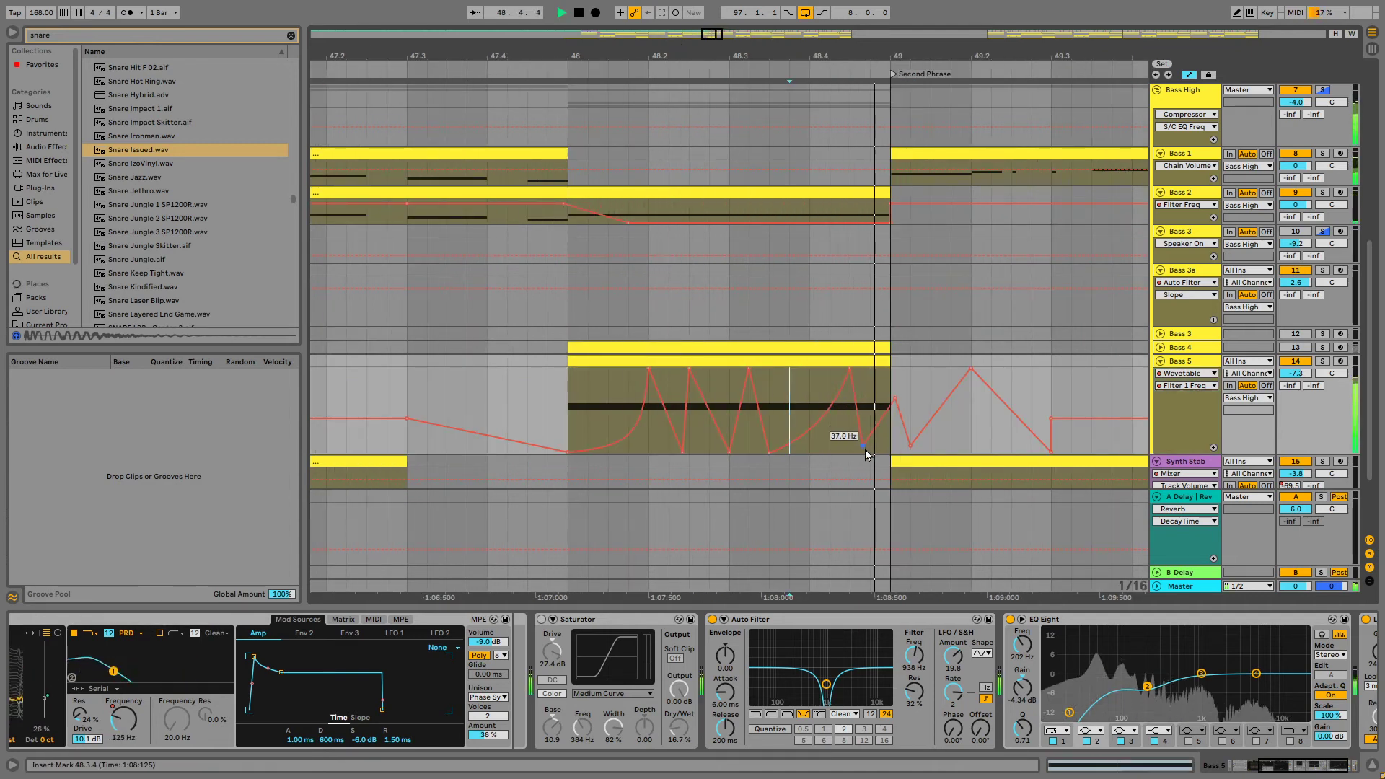
drag(897, 404, 896, 452)
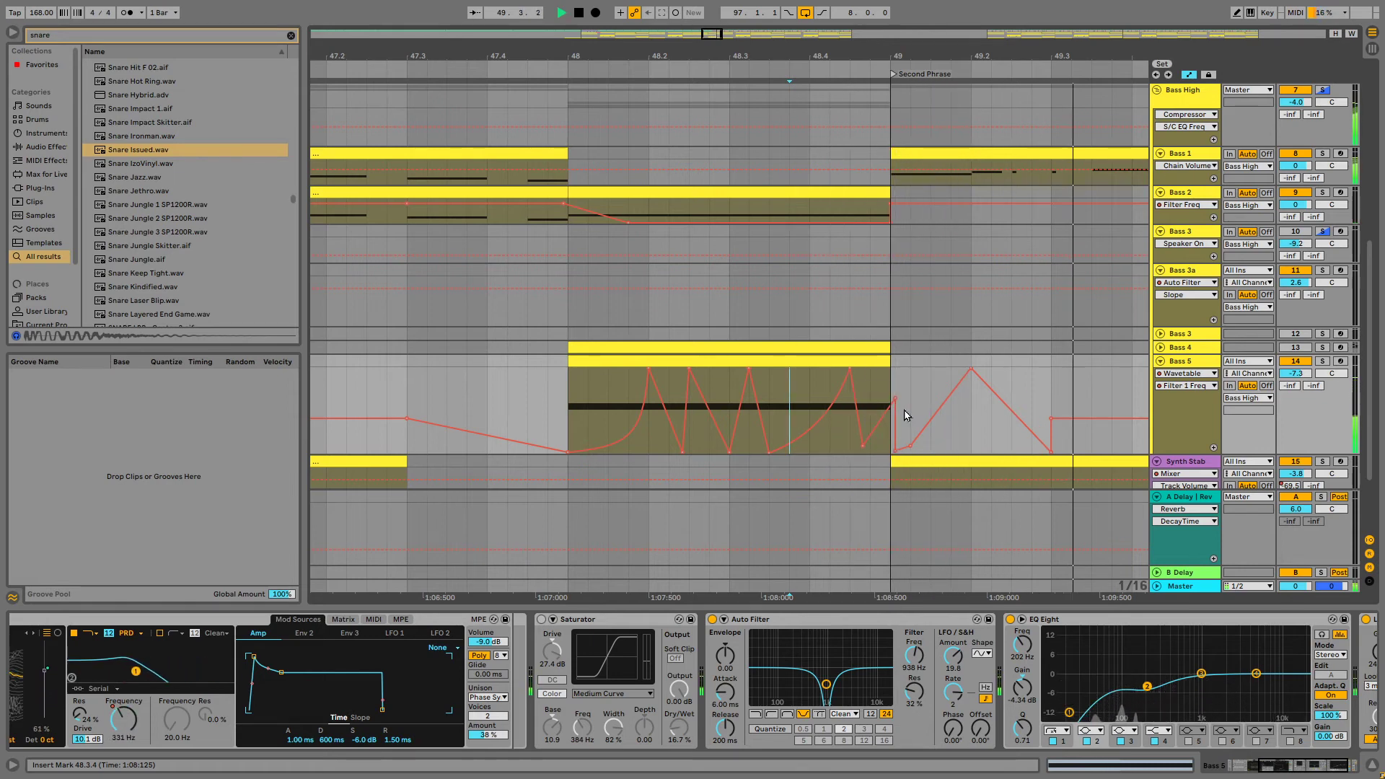
click(896, 399)
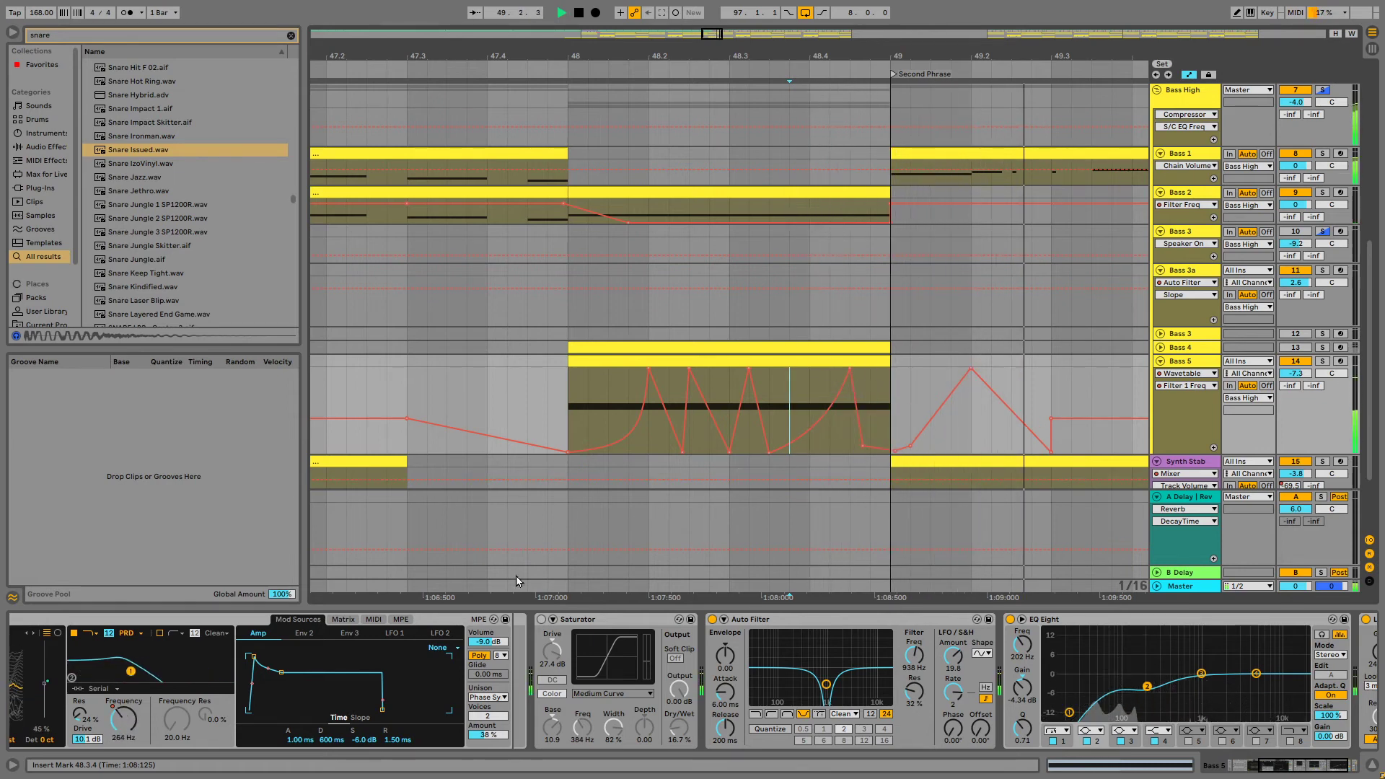
drag(850, 370, 810, 373)
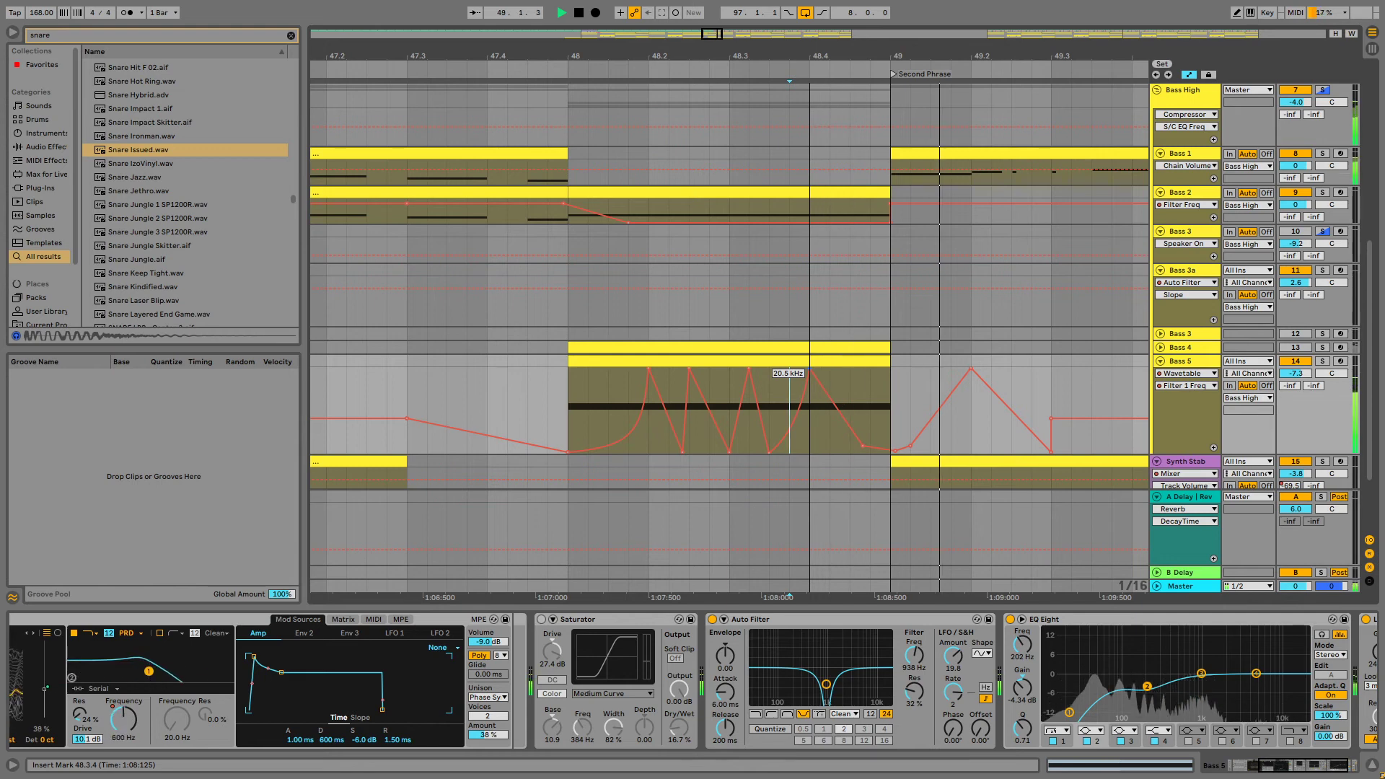
click(577, 397)
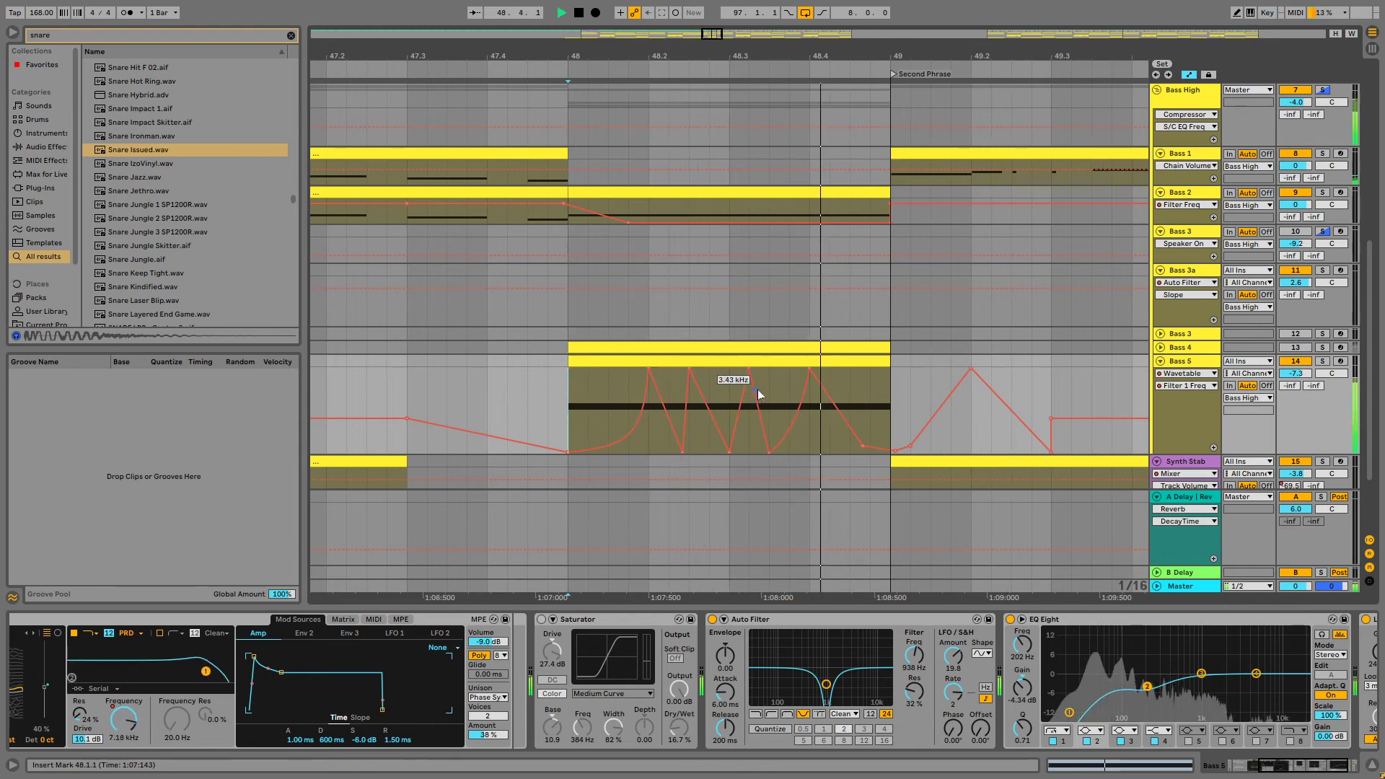
mouse_move(810, 371)
mouse_down()
mouse_move(830, 395)
mouse_move(829, 369)
mouse_up()
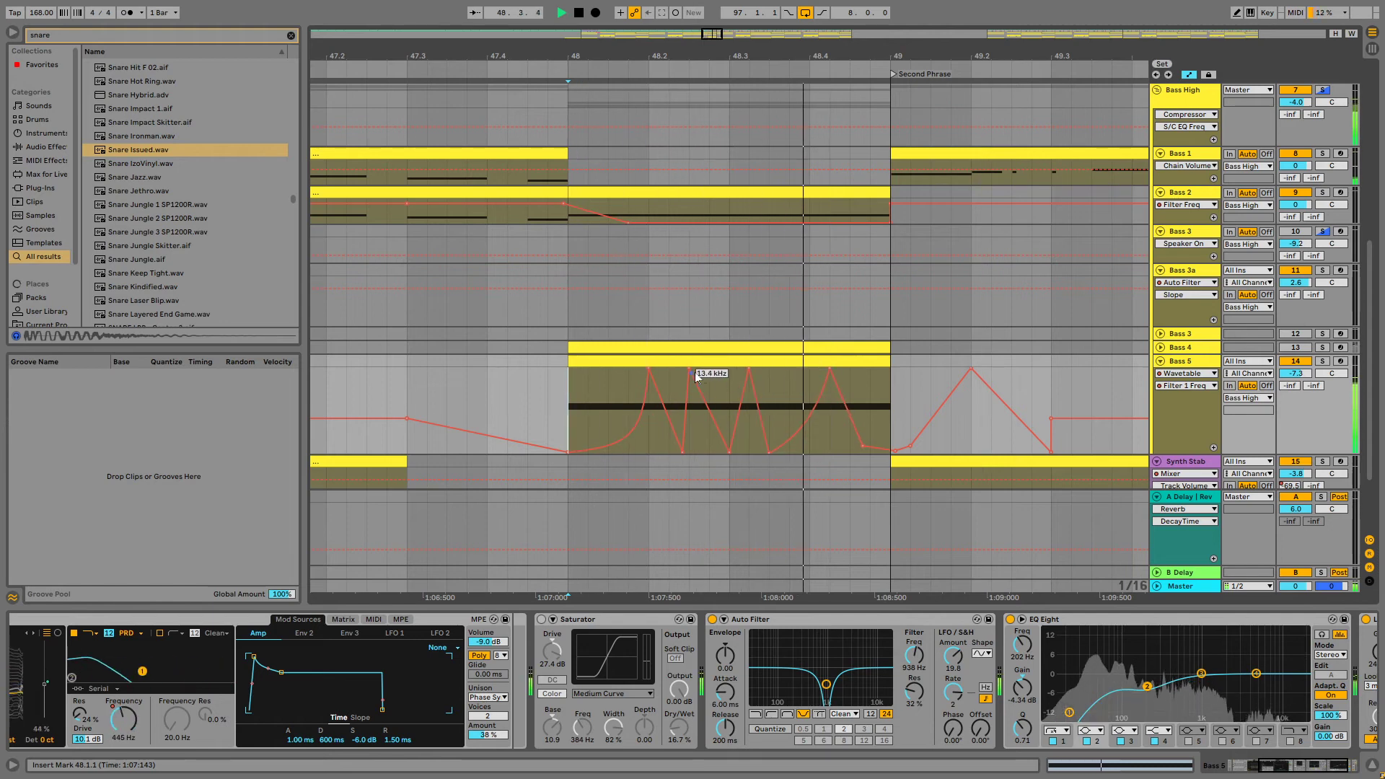
drag(697, 376, 722, 411)
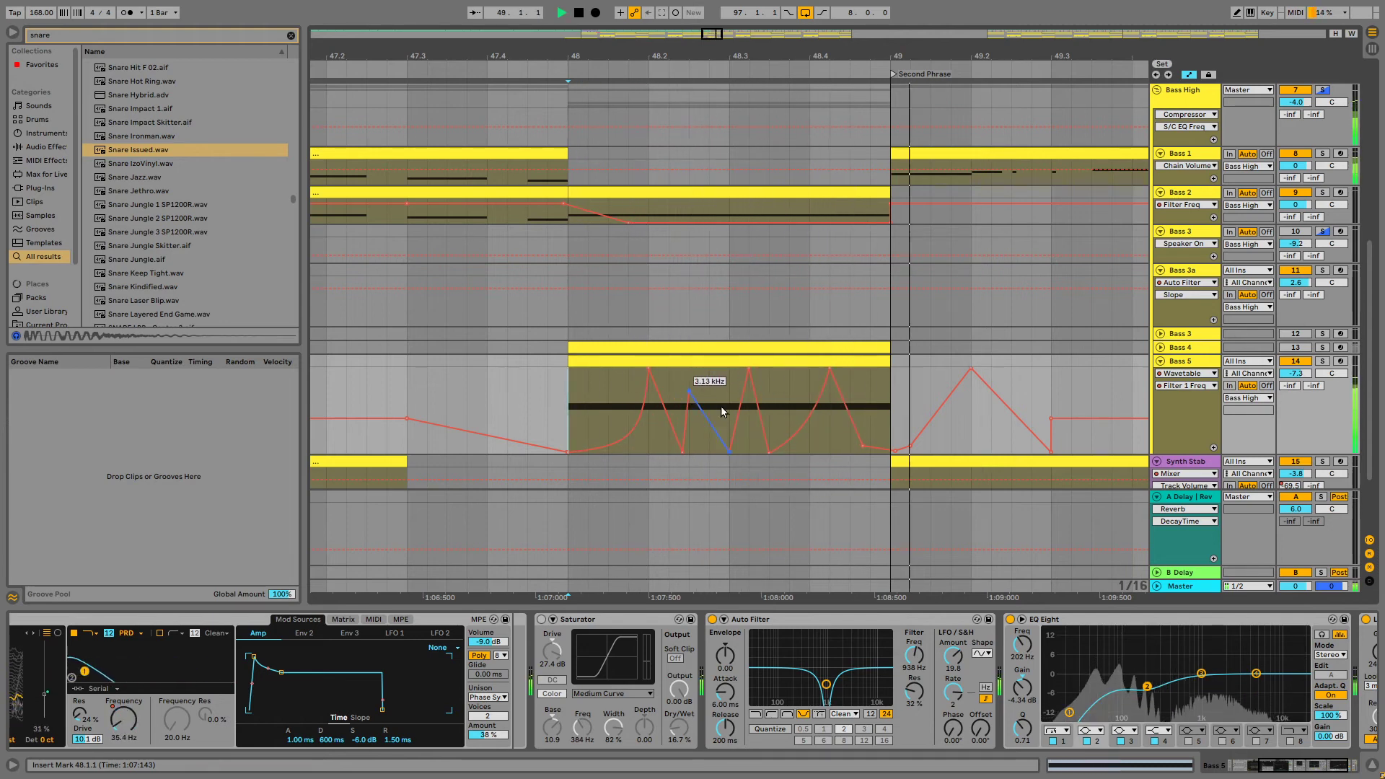
Copy the Bass 4 and Bass 5 section from 45.1 to 49.1 and paste it at 61.1 to 65.1, before the Break
mouse_move(720, 36)
mouse_down()
mouse_move(733, 7)
mouse_move(717, 15)
mouse_up()
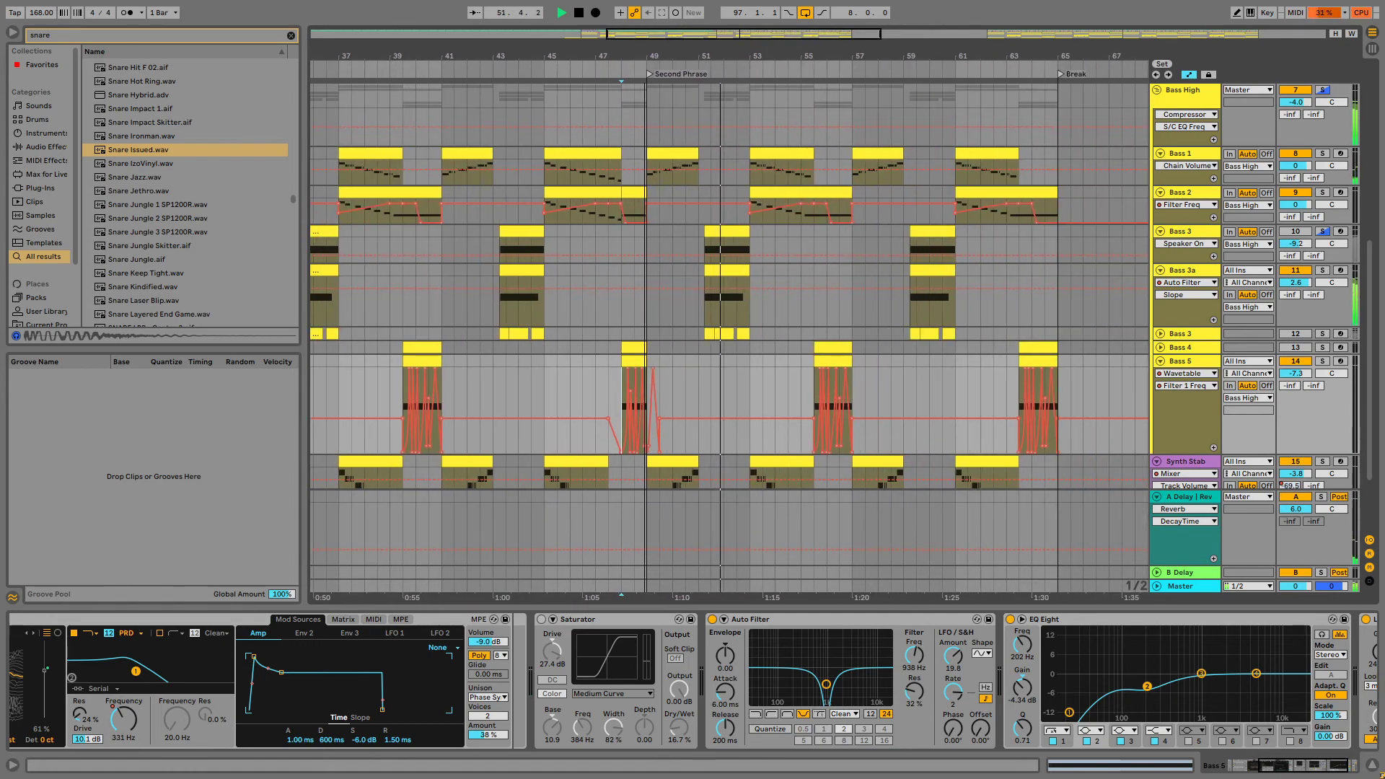
drag(546, 376, 647, 366)
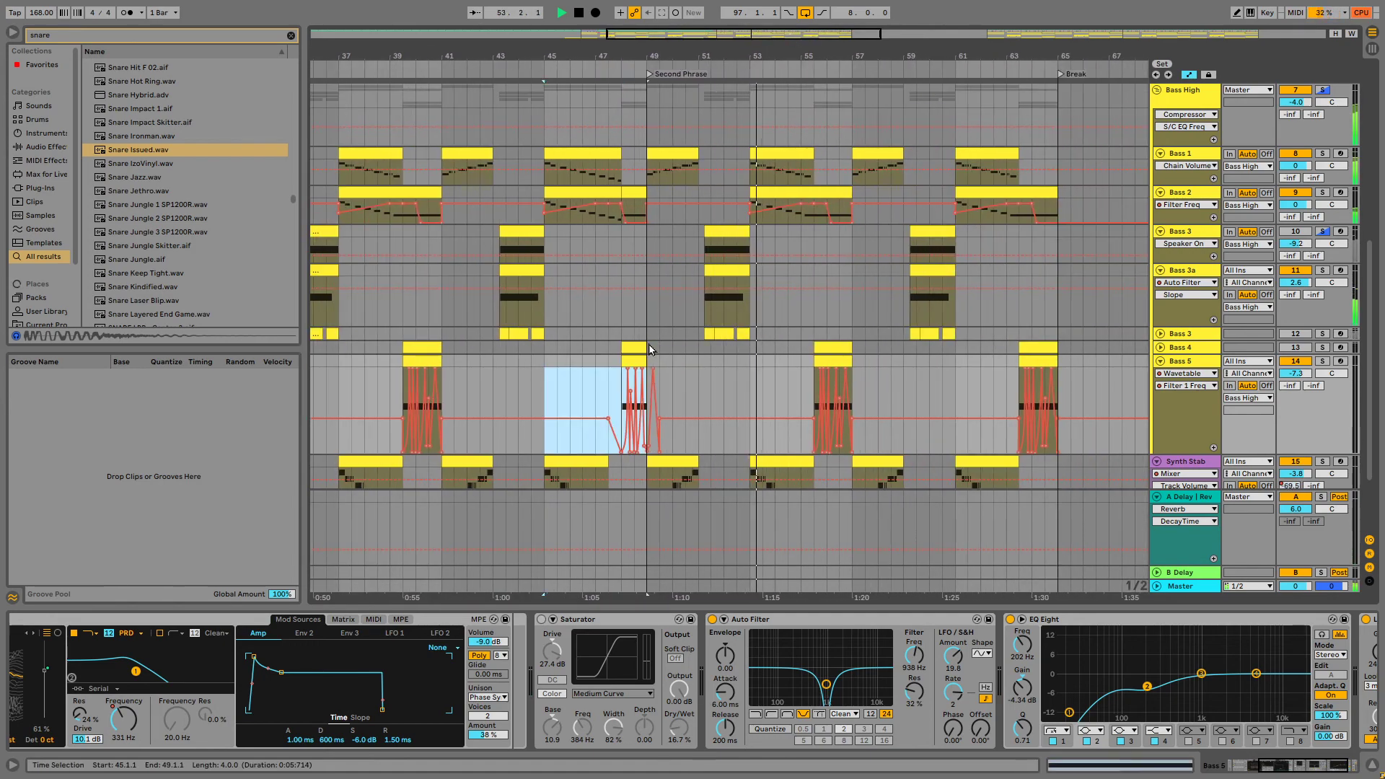
click(556, 349)
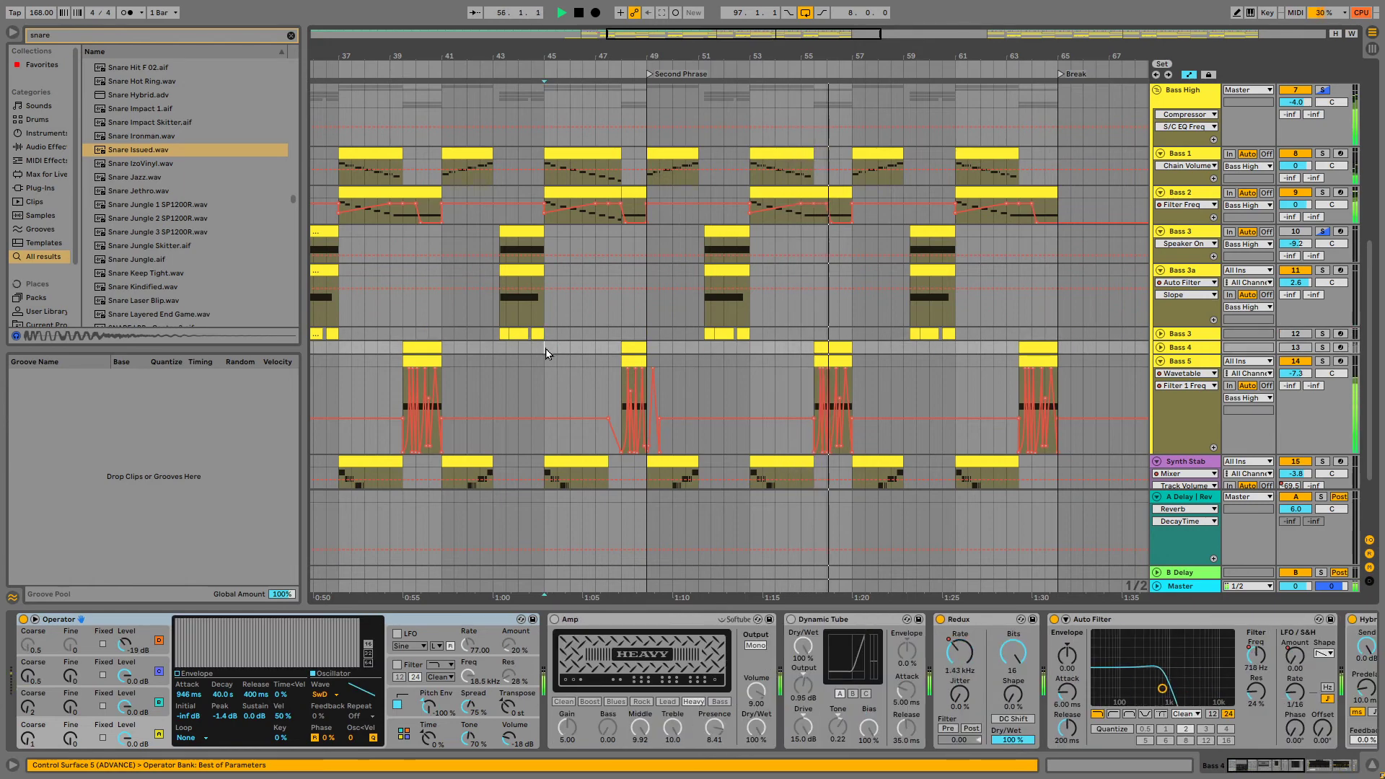
shift+click(651, 361)
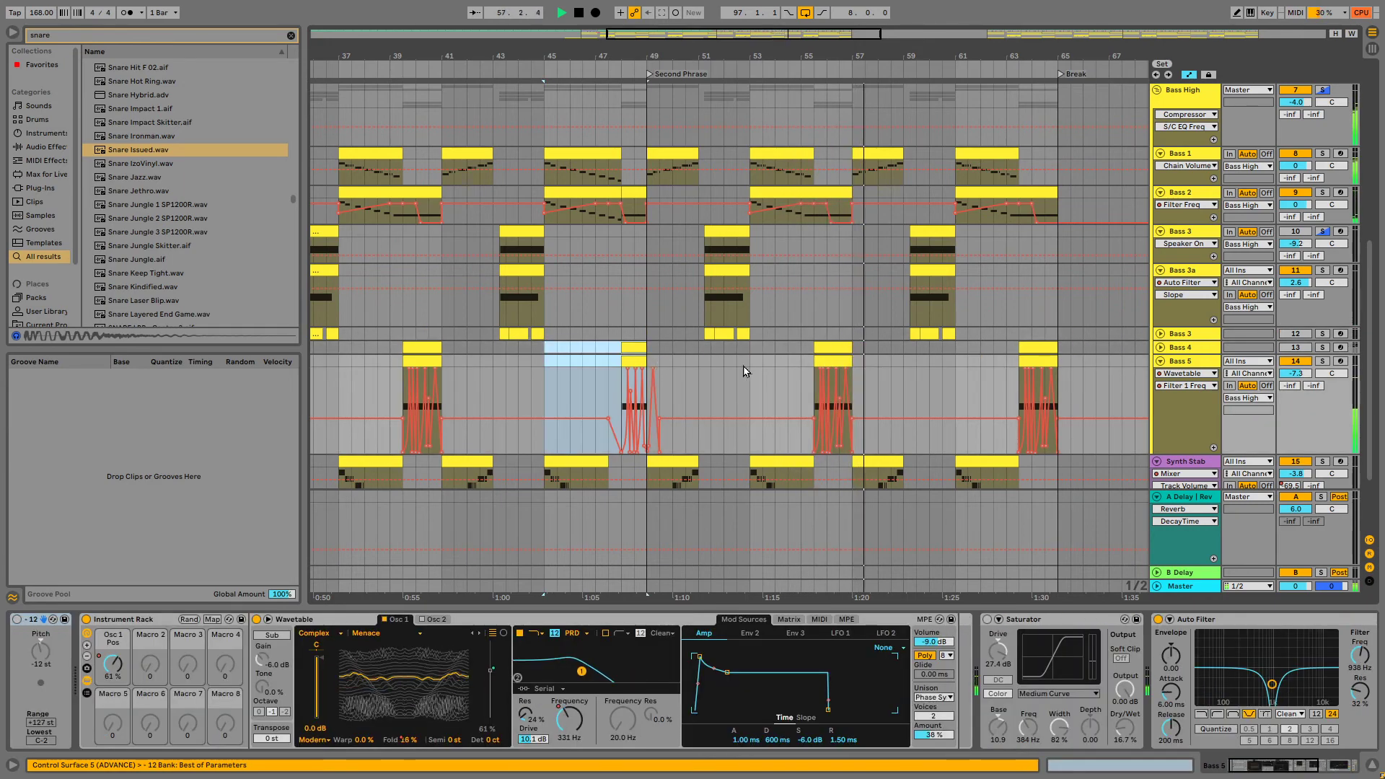
key(a)
drag(956, 349, 1058, 454)
key(ctrl+v)
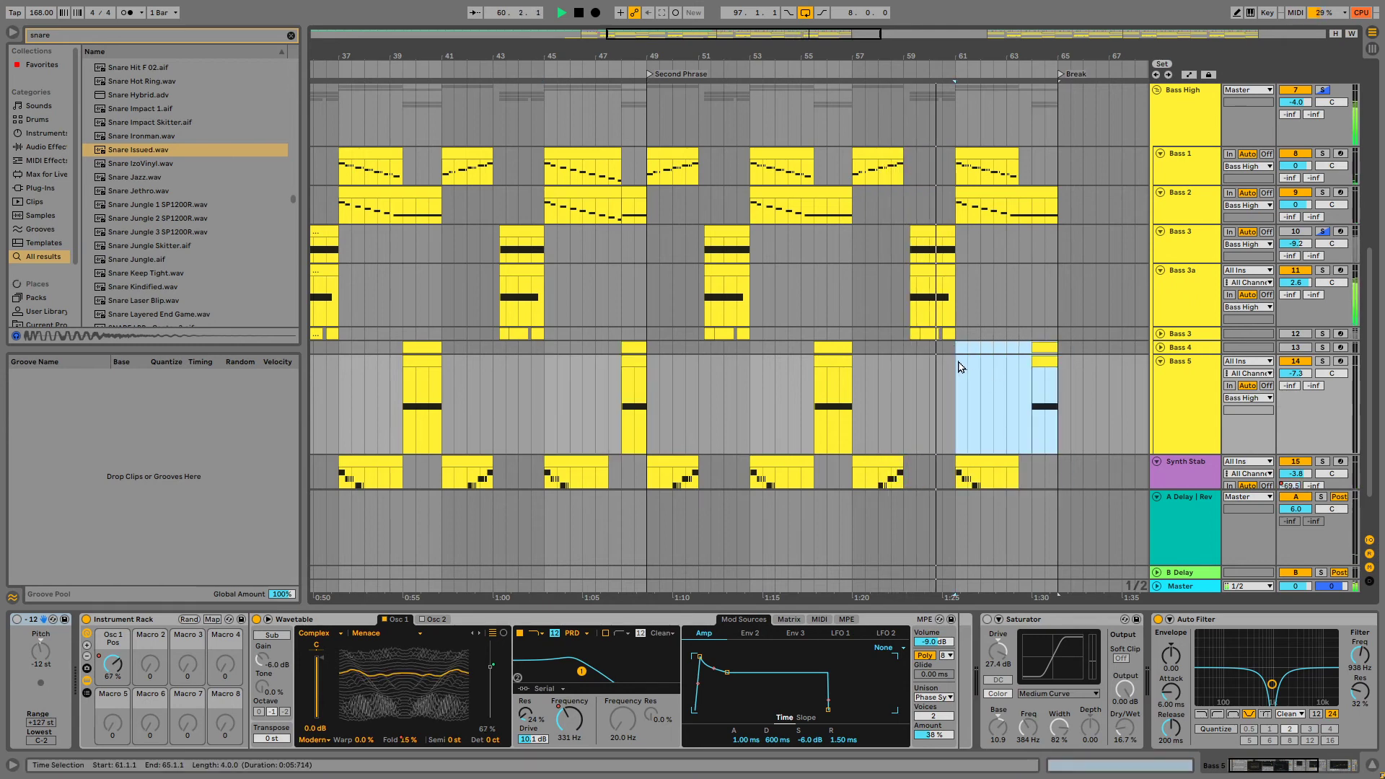
scroll(944, 364, up, 2)
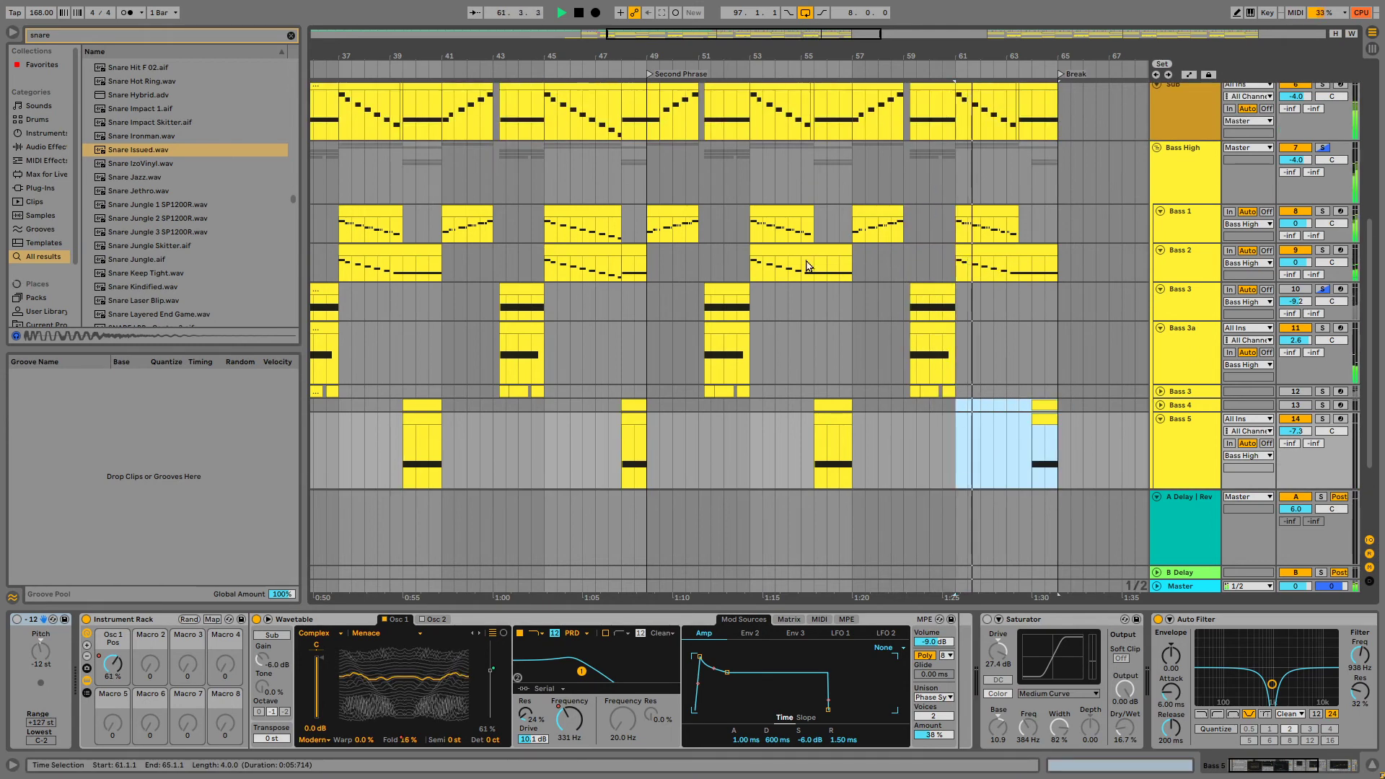
scroll(648, 283, down, 1)
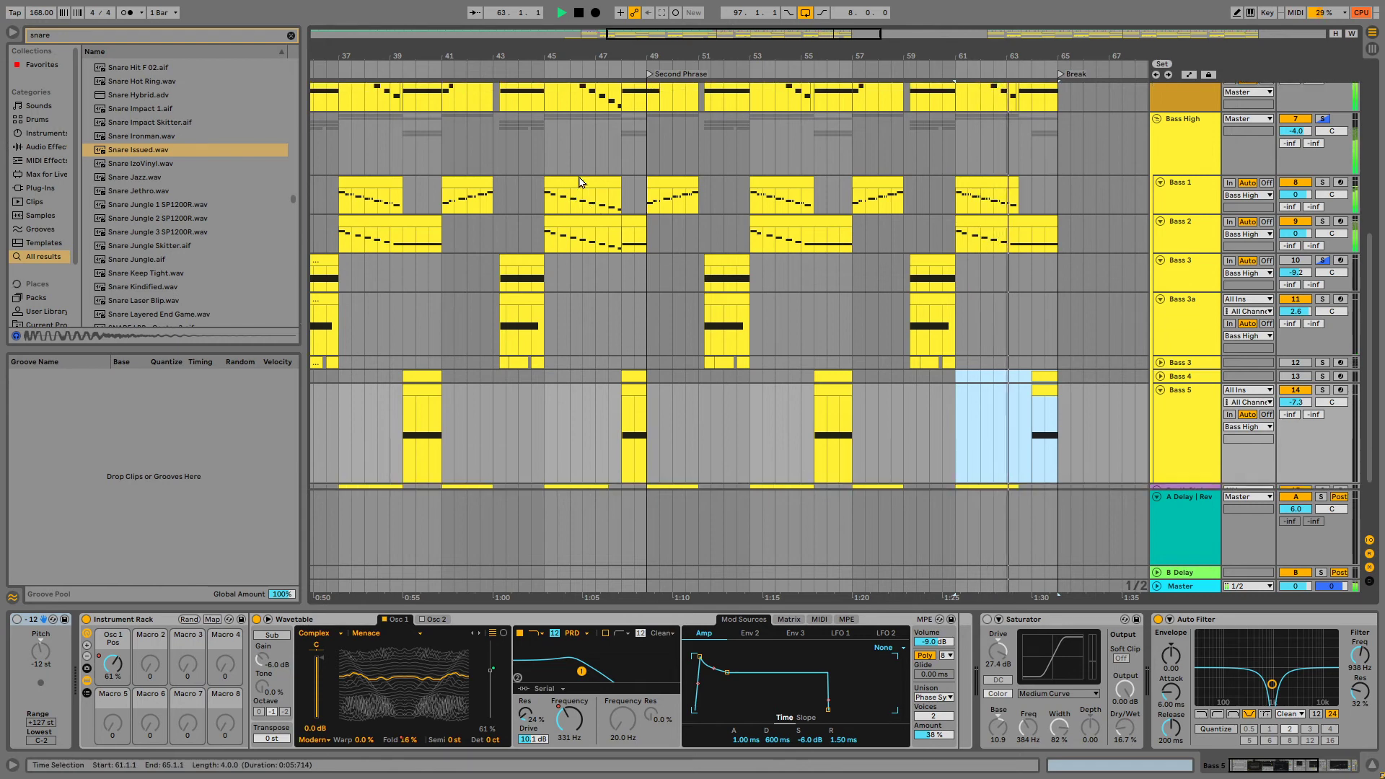
Copy the Bass 1 and Bass 2 section from 45.1 to 49.1 and paste it at 61.1
click(581, 181)
shift+click(642, 241)
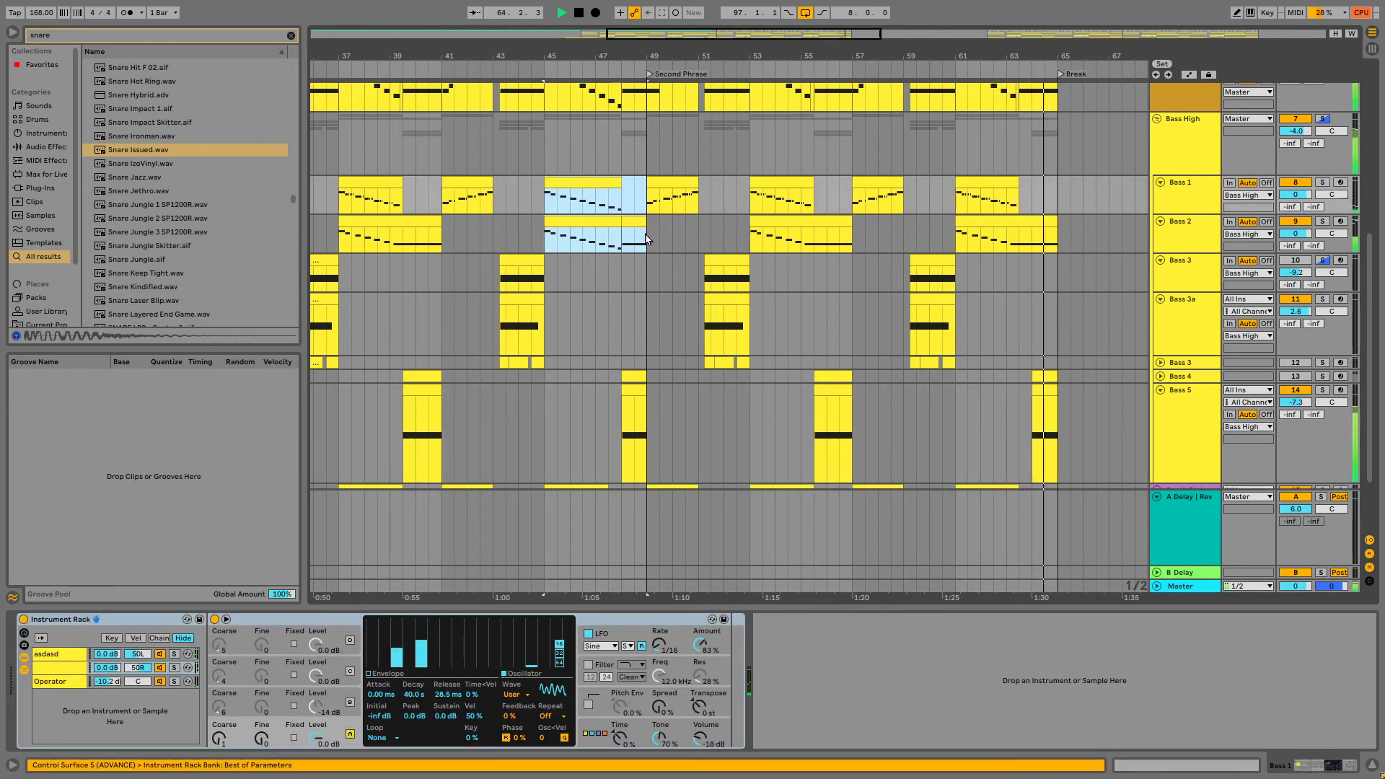
key(space)
click(960, 208)
key(ctrl+v)
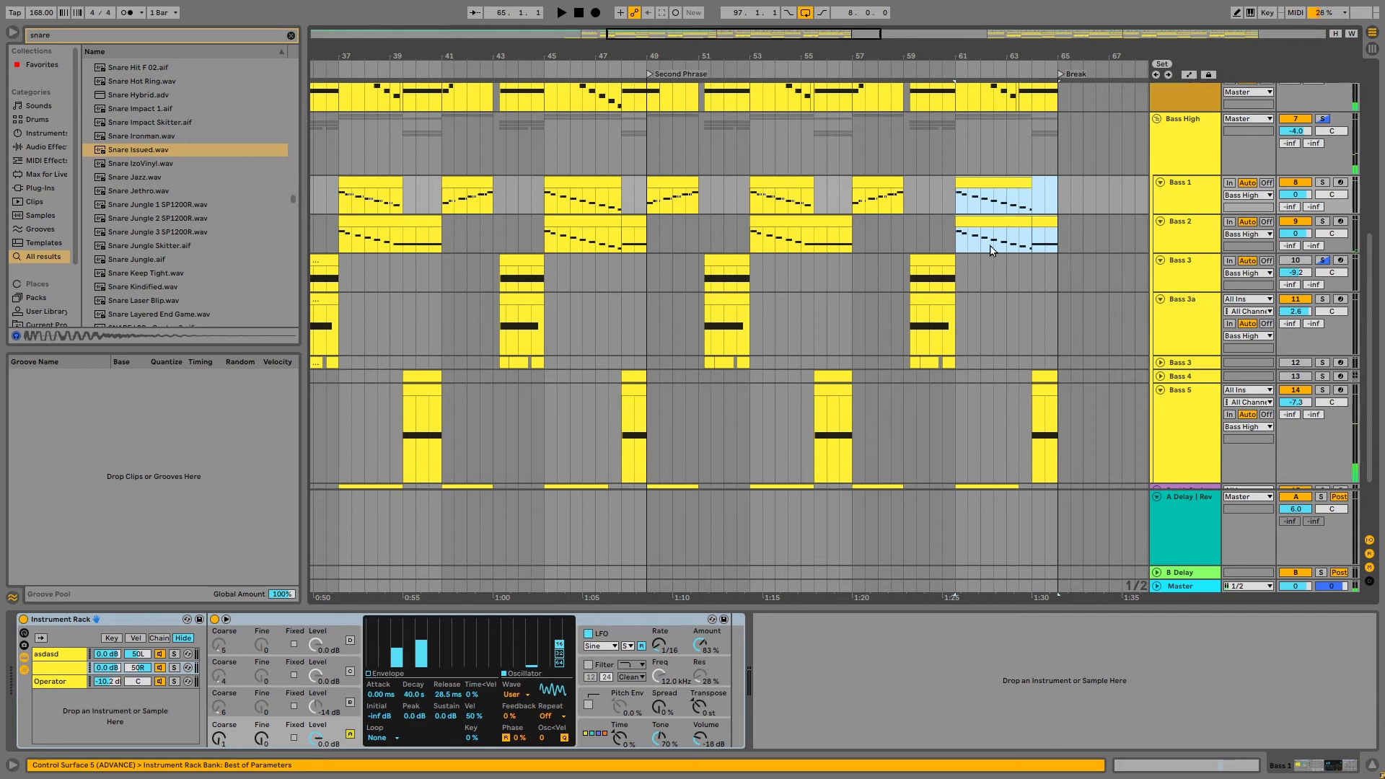
Copy the Sub clips starting at 45.1, paste them at 61.1 and play from there
scroll(532, 130, up, 3)
click(573, 155)
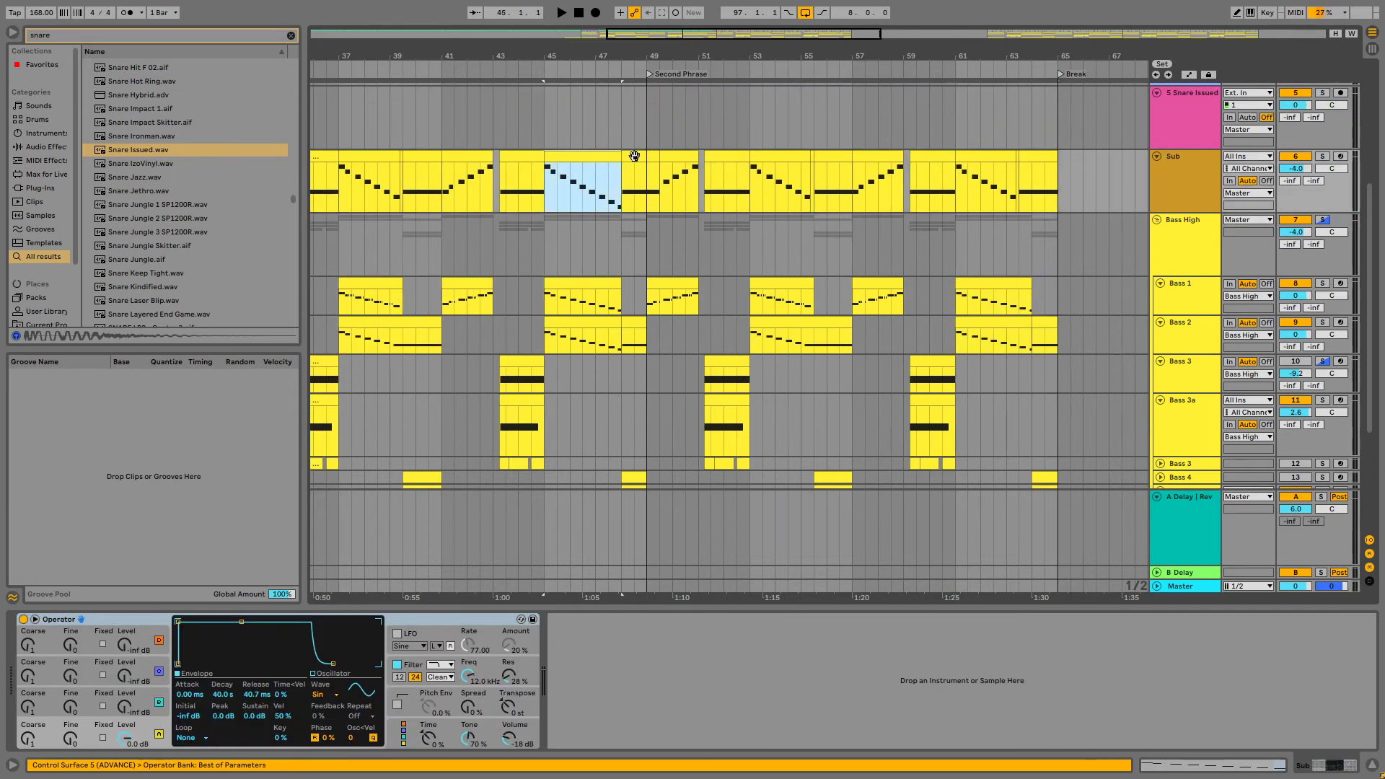
click(958, 185)
key(ctrl+v)
key(space)
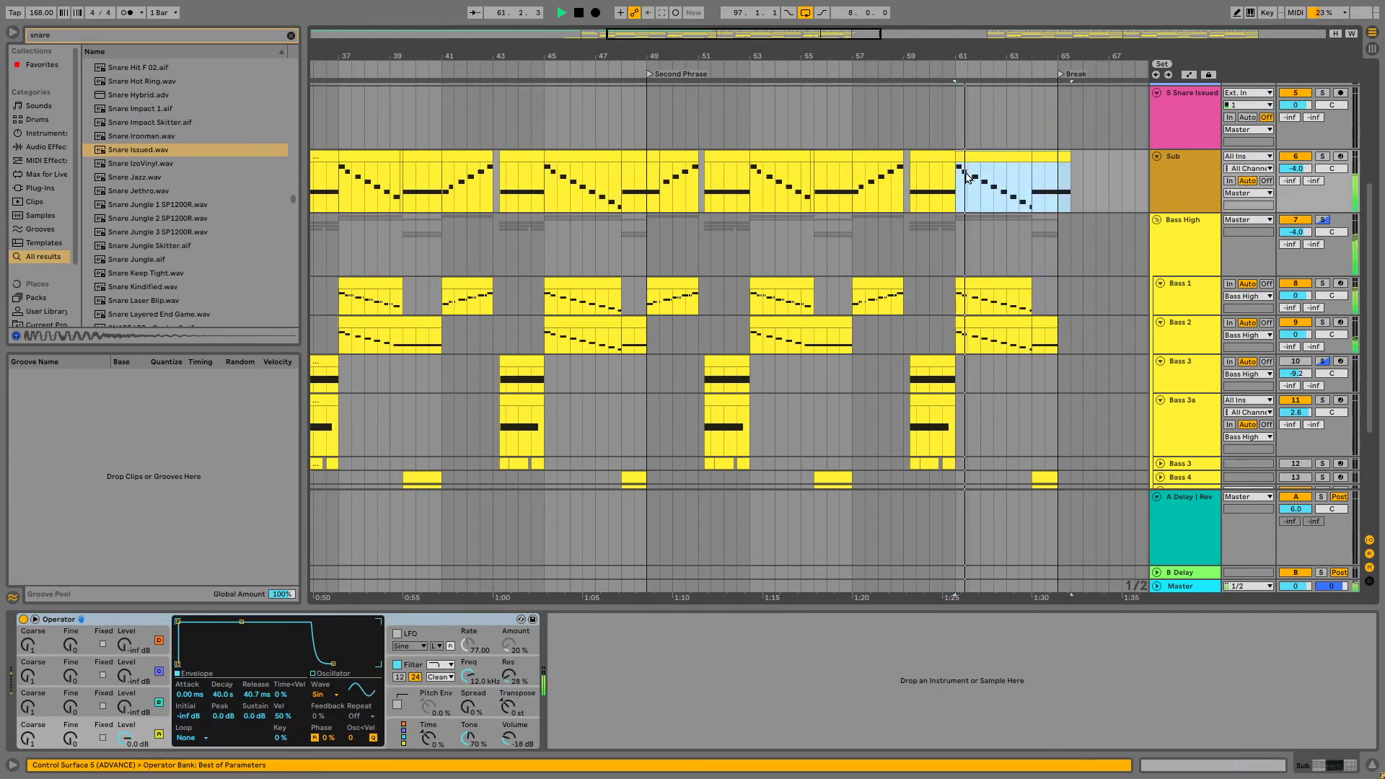
Extend the second phrase's Drums clip to 65.1, and activate the RPS_123 break track with its volume at -6.3 dB
scroll(861, 136, up, 7)
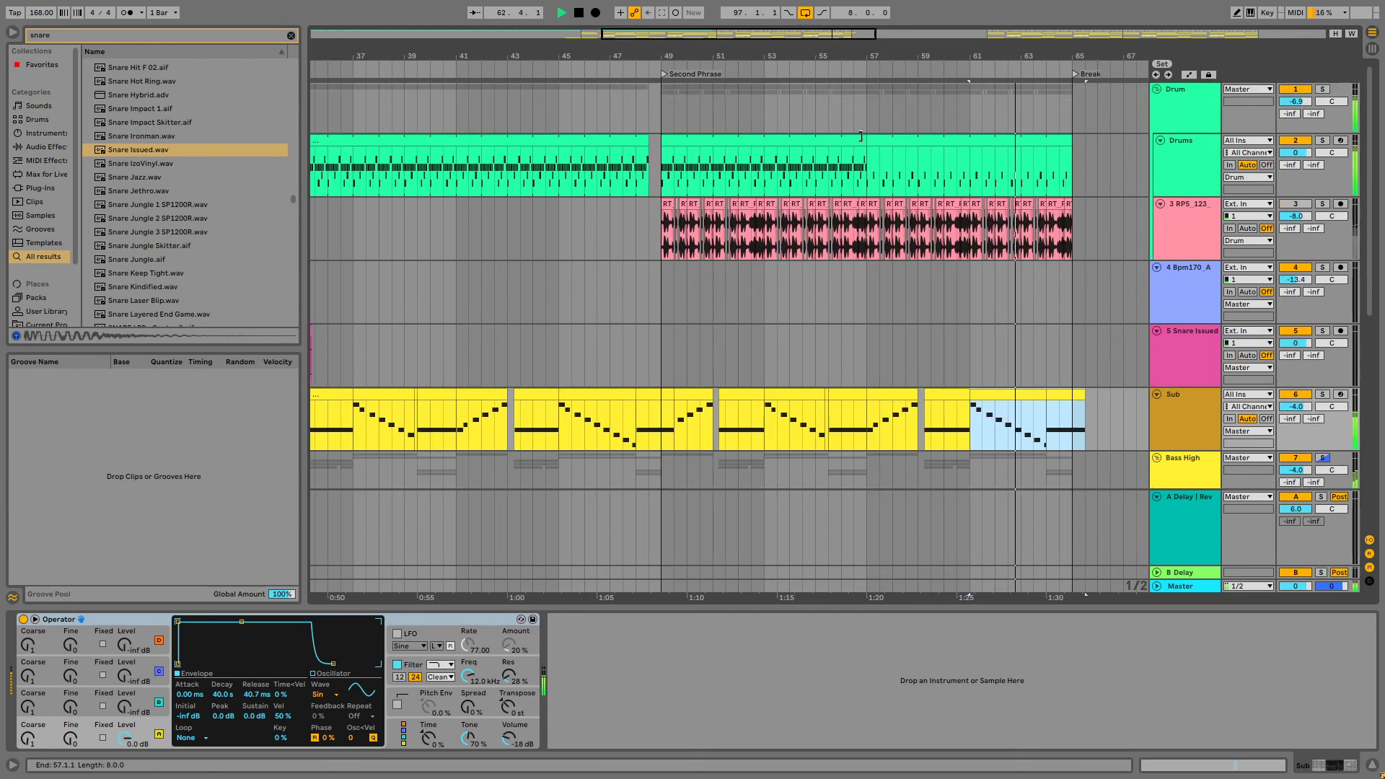
drag(861, 137, 1069, 141)
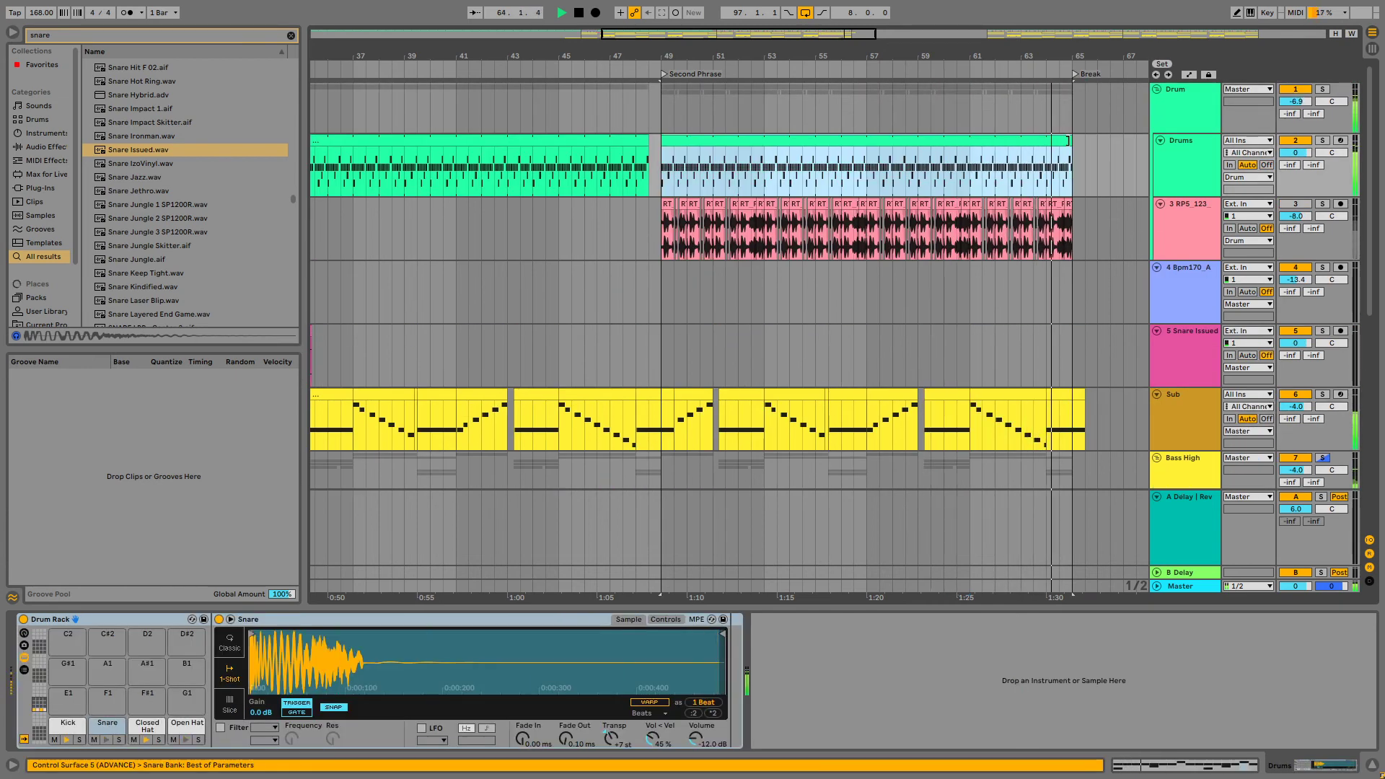
click(1295, 205)
key(space)
key(space)
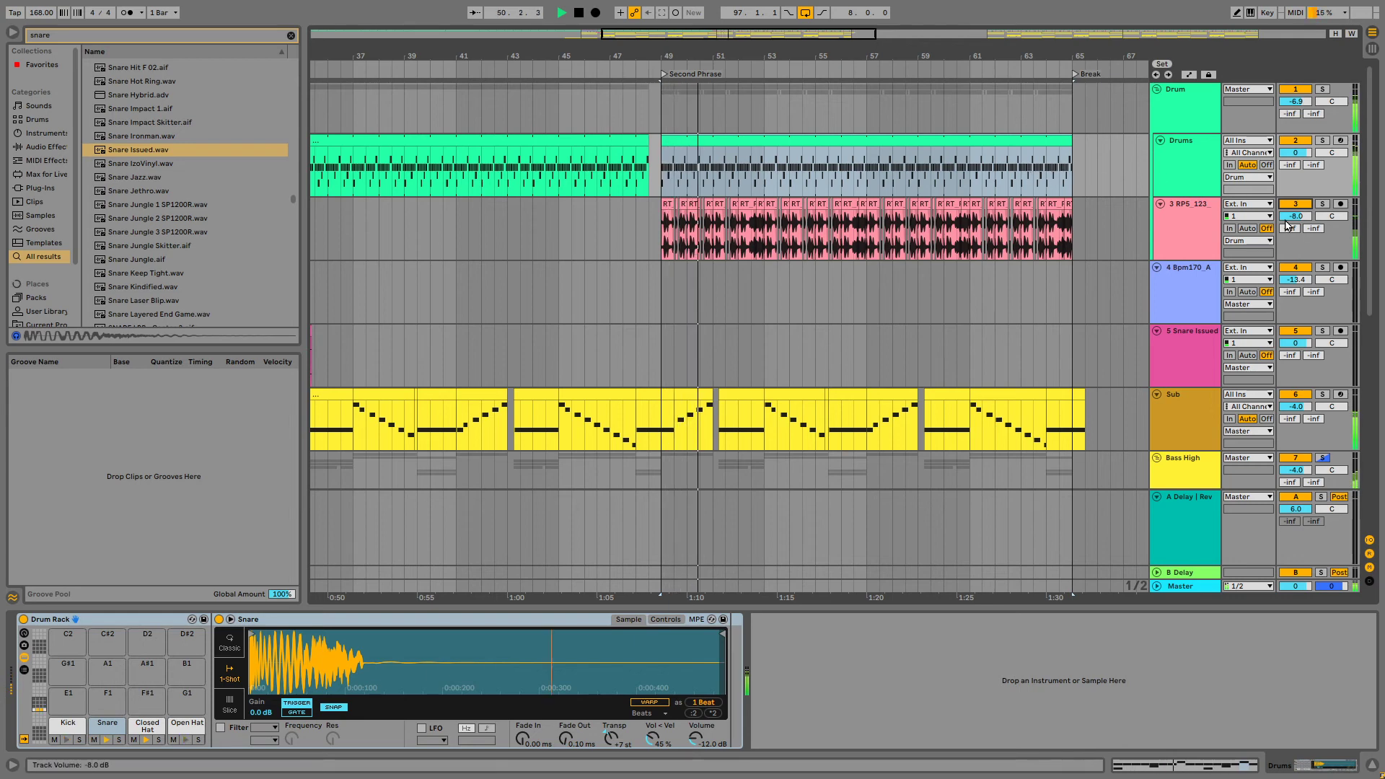
drag(1292, 217, 1294, 222)
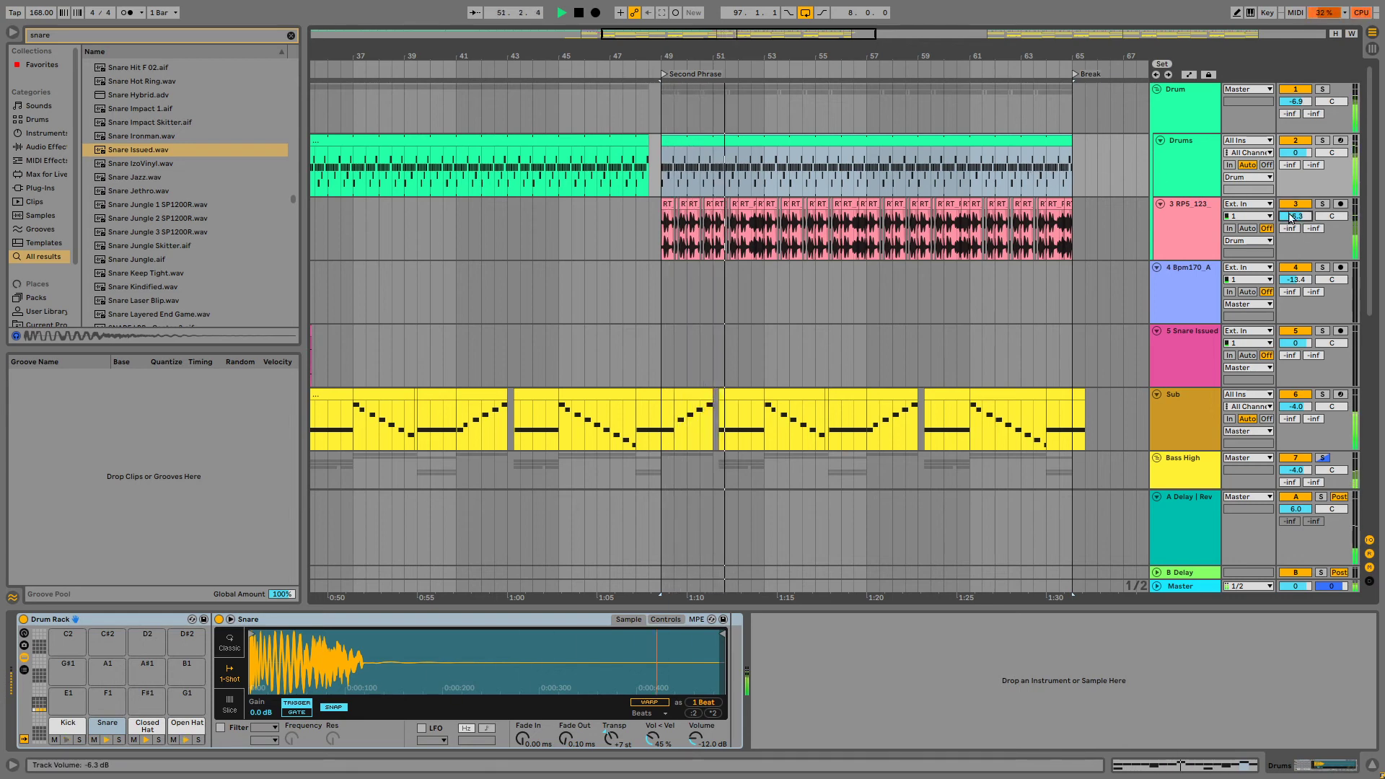
Convert the Closed Hat Simpler in the Drums track's Drum Rack to a Sampler
double_click(1181, 145)
click(150, 725)
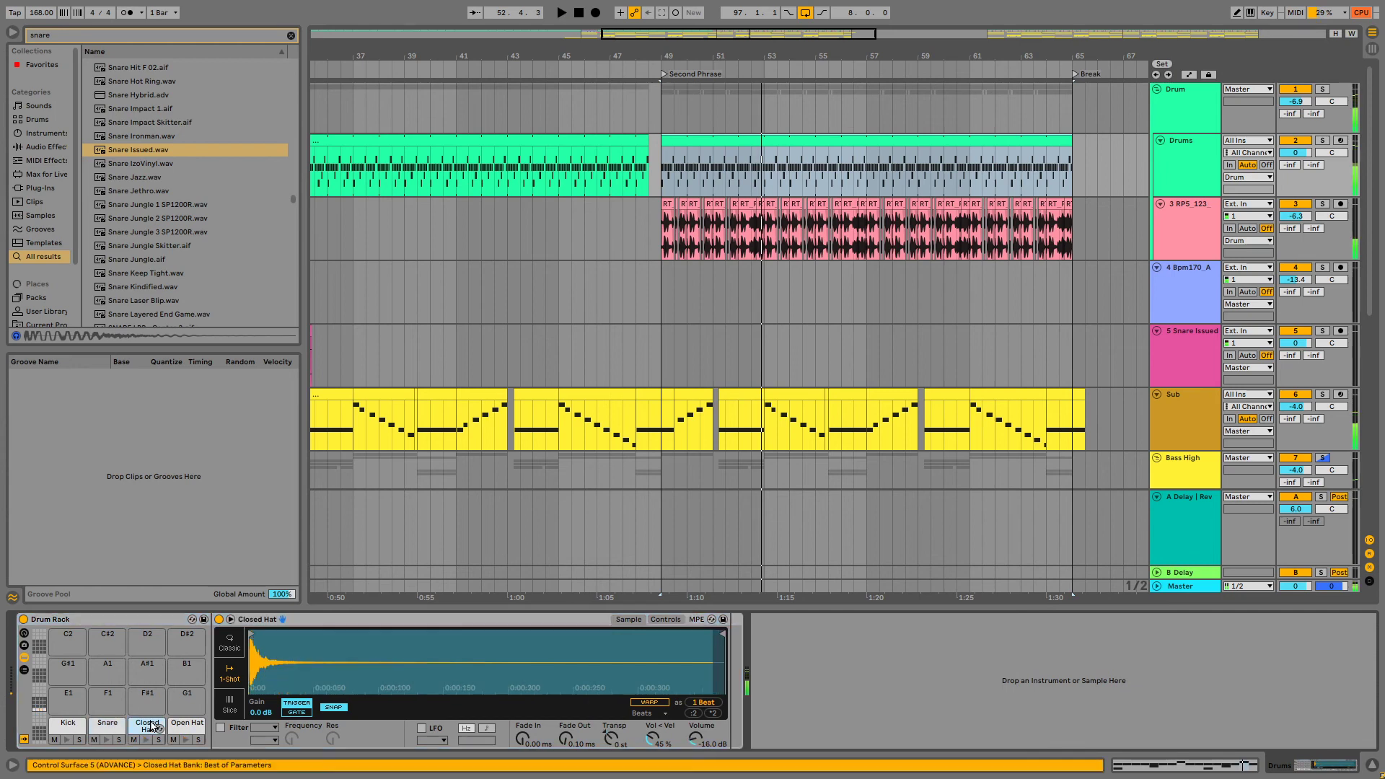
click(665, 619)
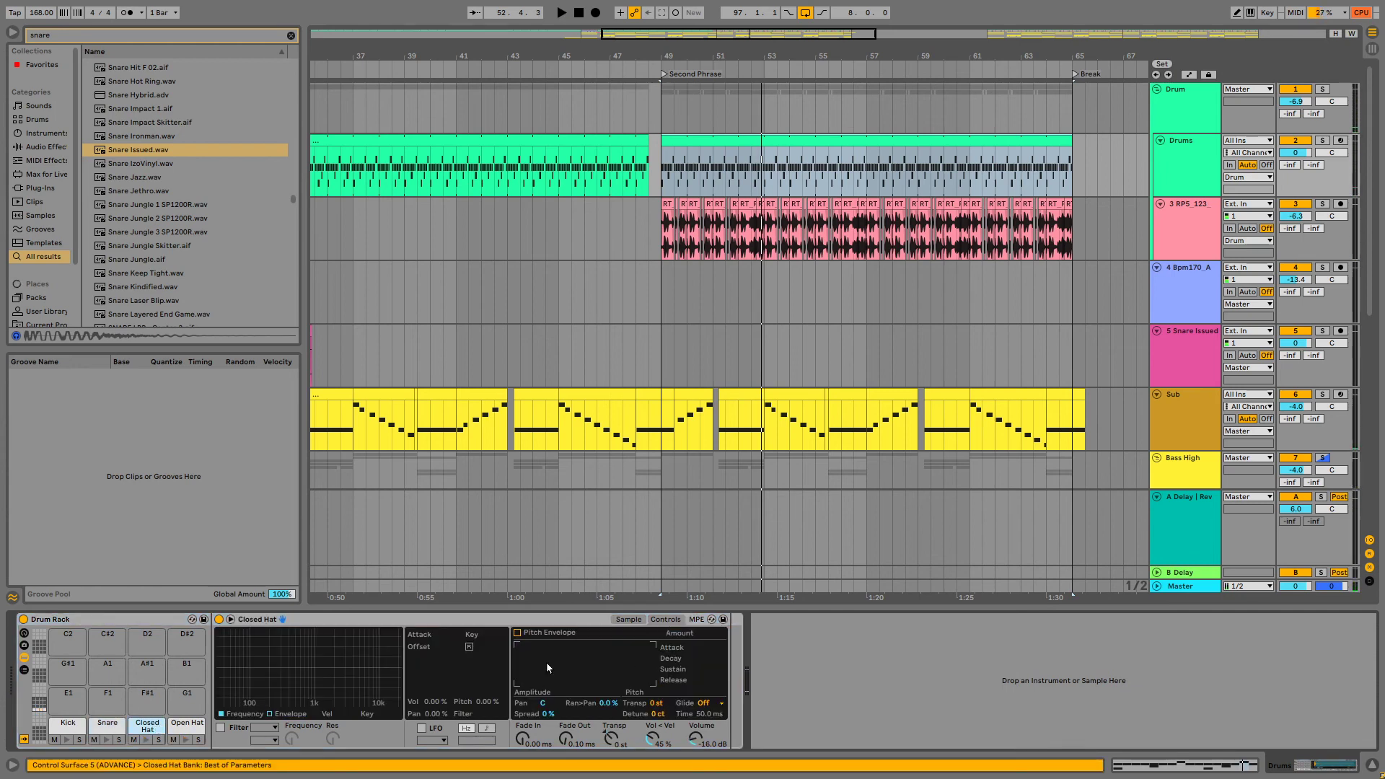
right_click(550, 619)
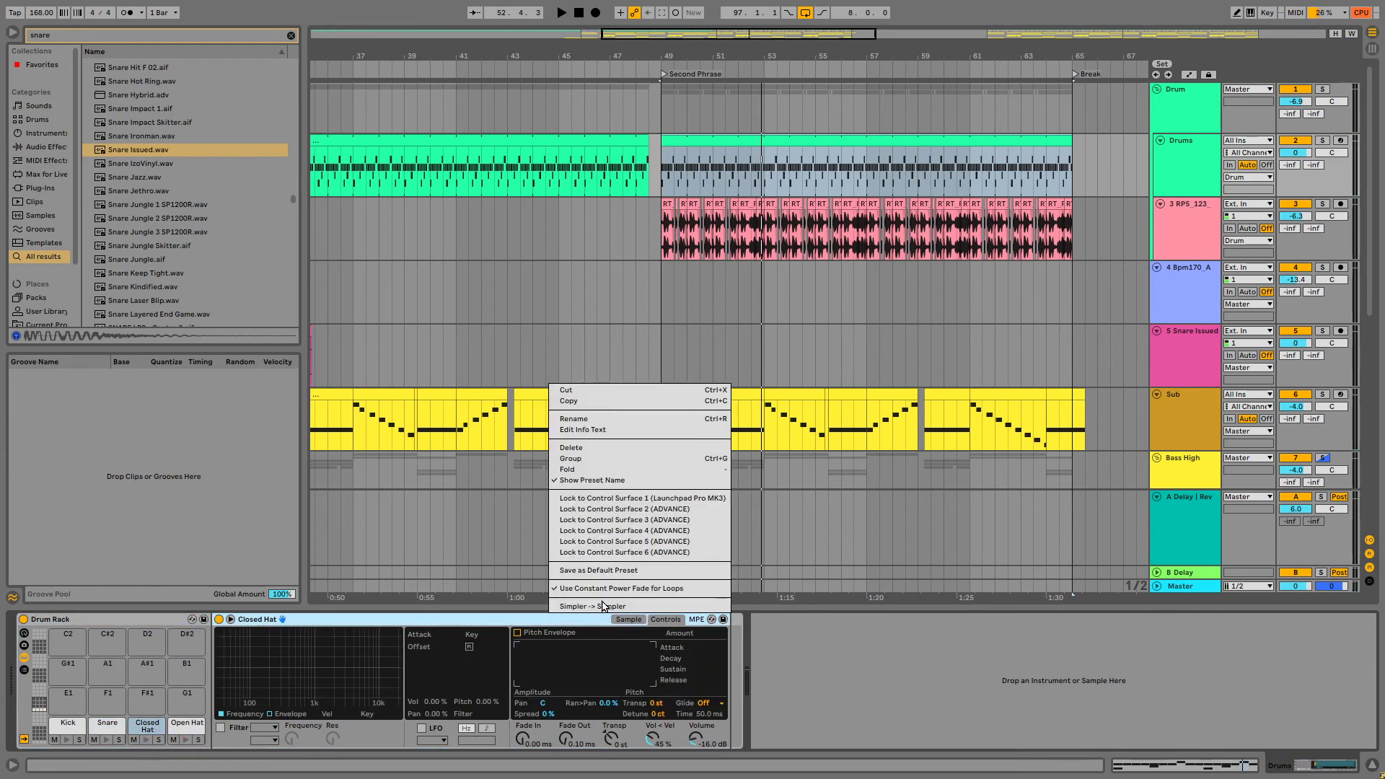
click(606, 612)
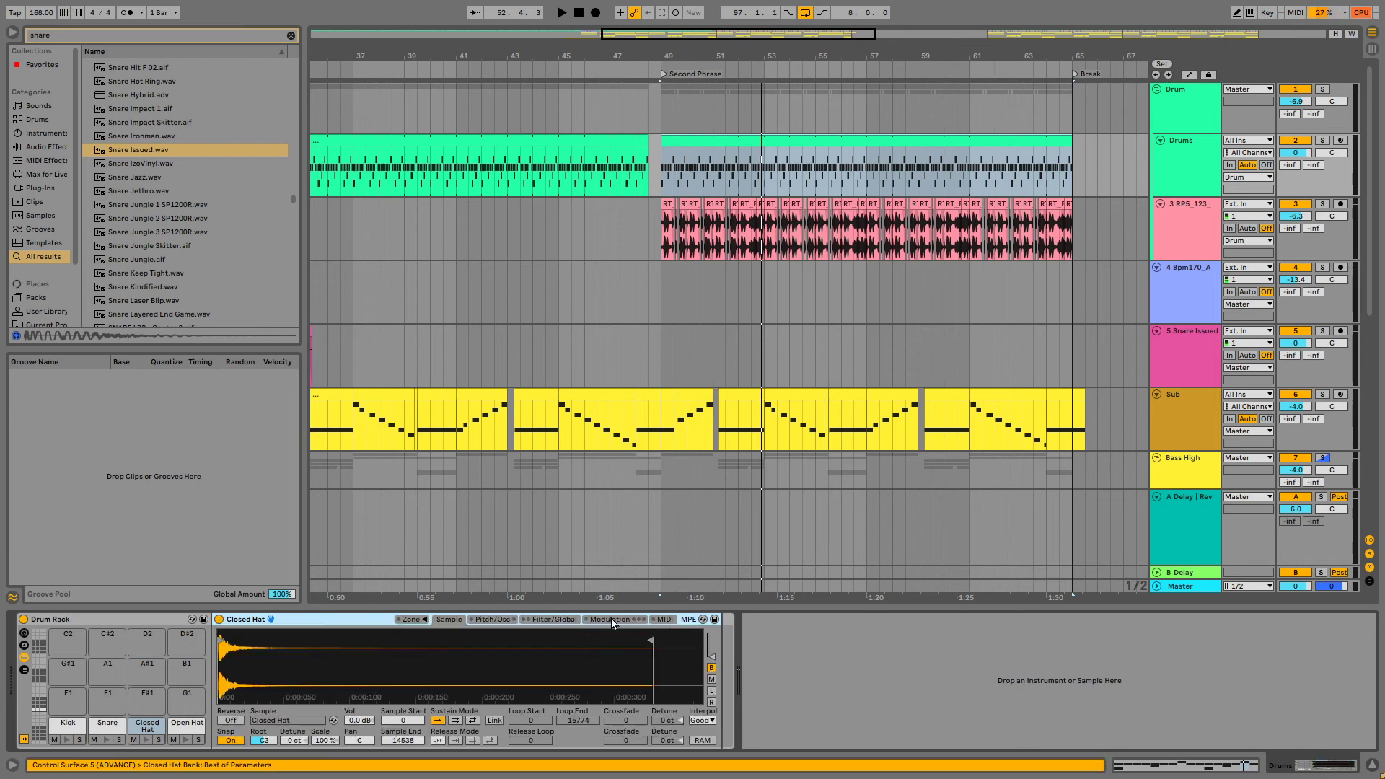
Shorten the Closed Hat's volume envelope to an 84.7 ms decay with -68 dB sustain, and set its sample volume to -3.1 dB
click(608, 620)
click(551, 621)
click(602, 638)
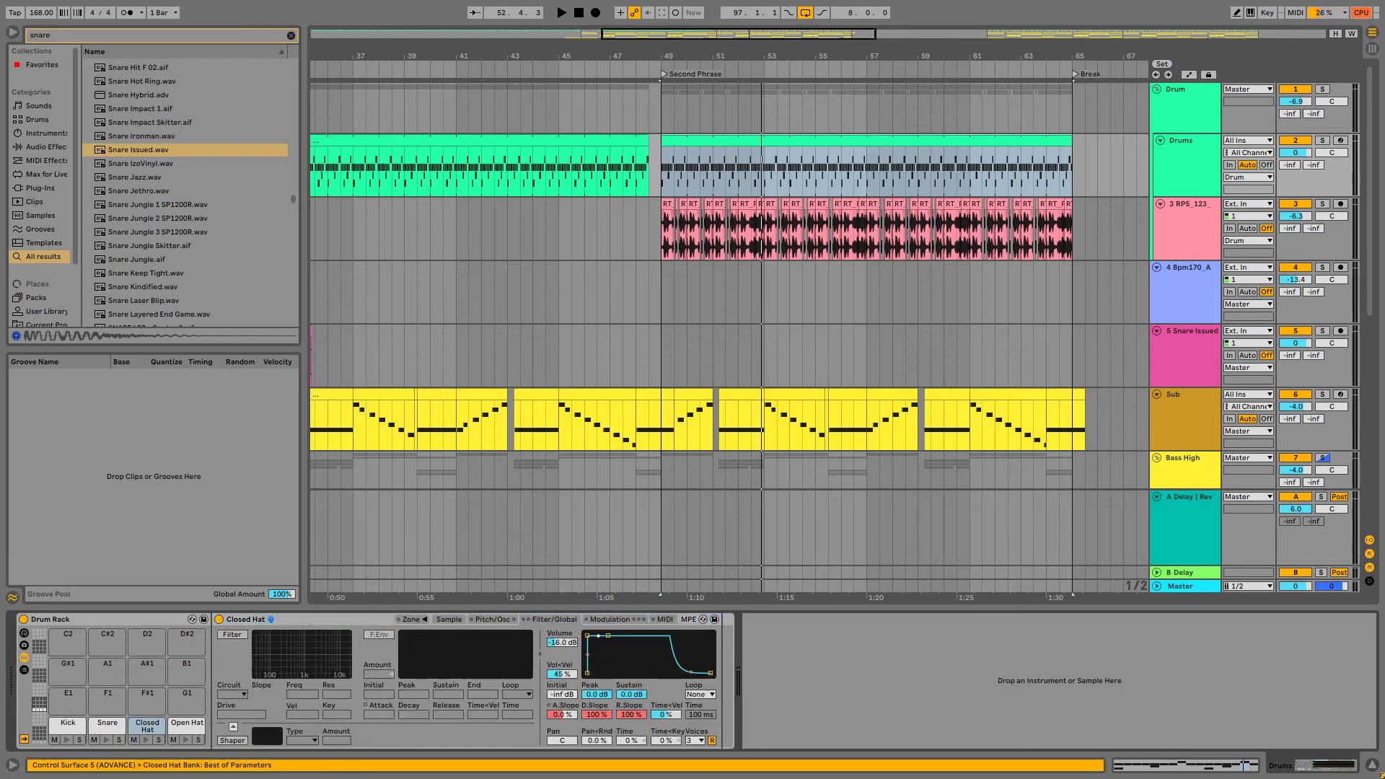
key(space)
drag(609, 643, 606, 676)
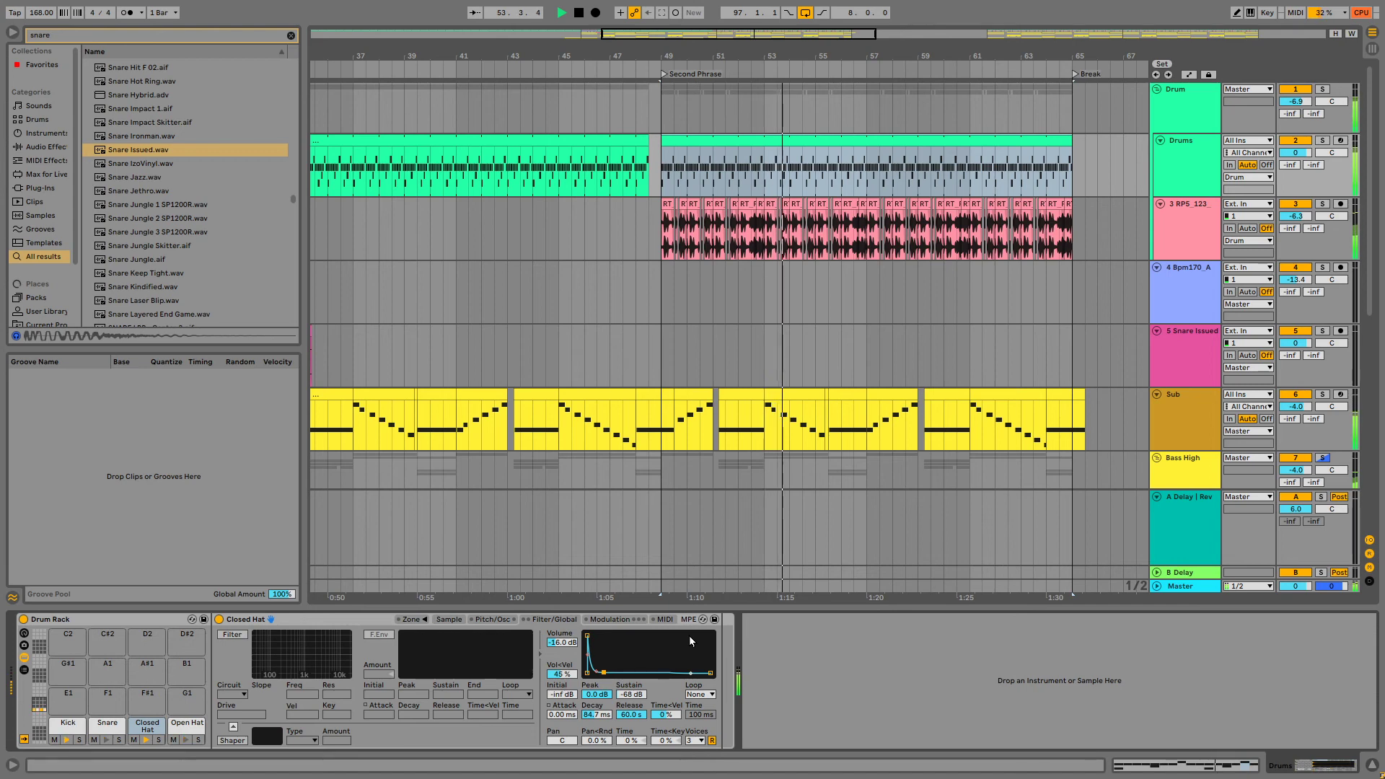
click(453, 619)
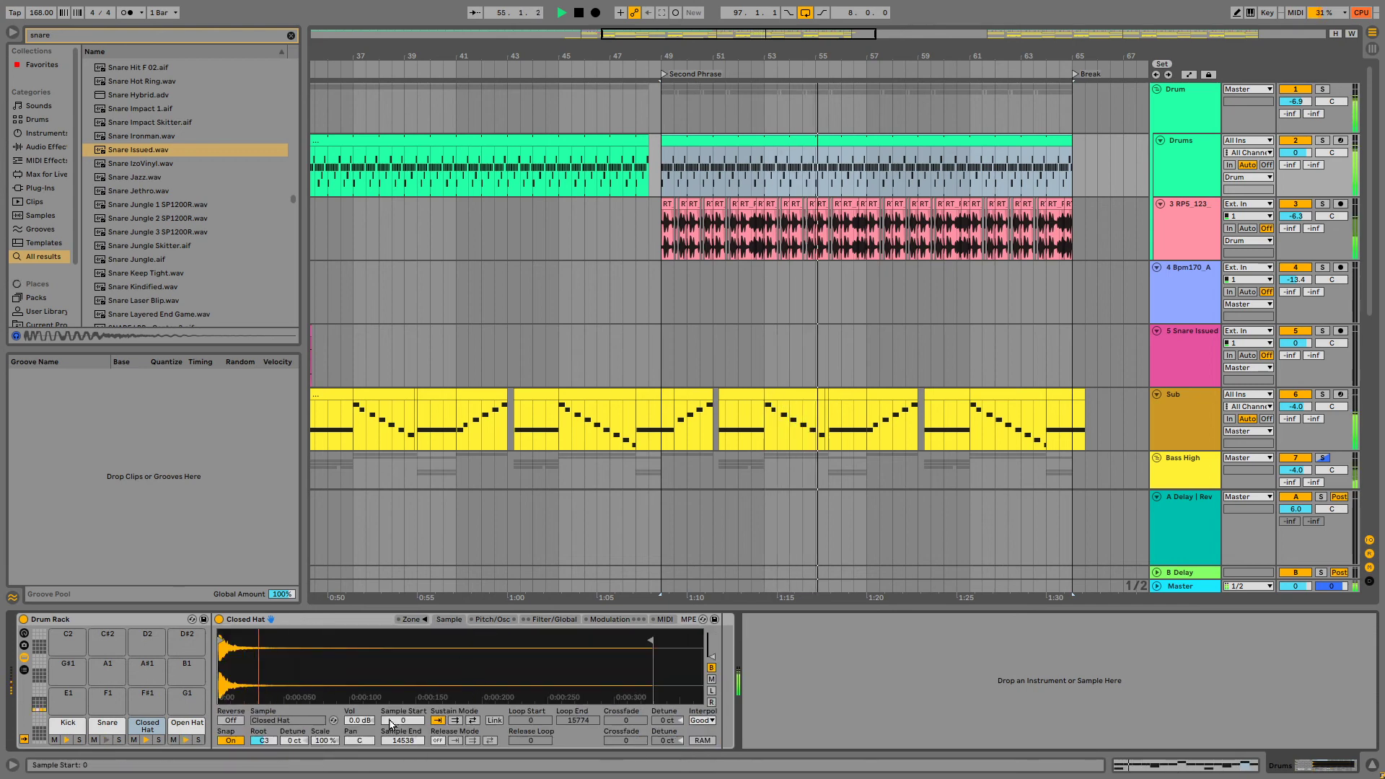
mouse_move(364, 720)
mouse_down()
mouse_move(364, 696)
mouse_move(364, 729)
mouse_up()
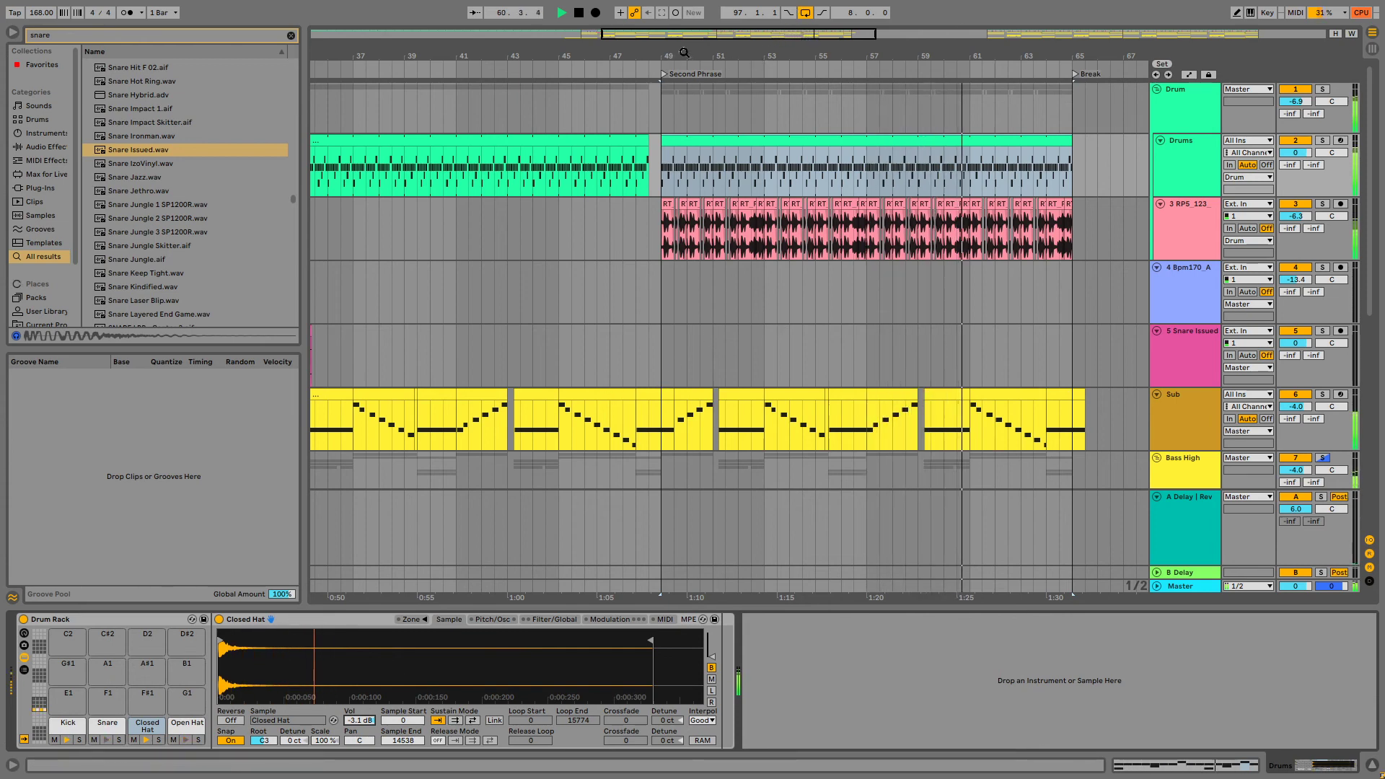
Solo the Bass 3a track and play its first clip from 35.2
drag(684, 54, 730, 32)
key(space)
scroll(587, 270, down, 4)
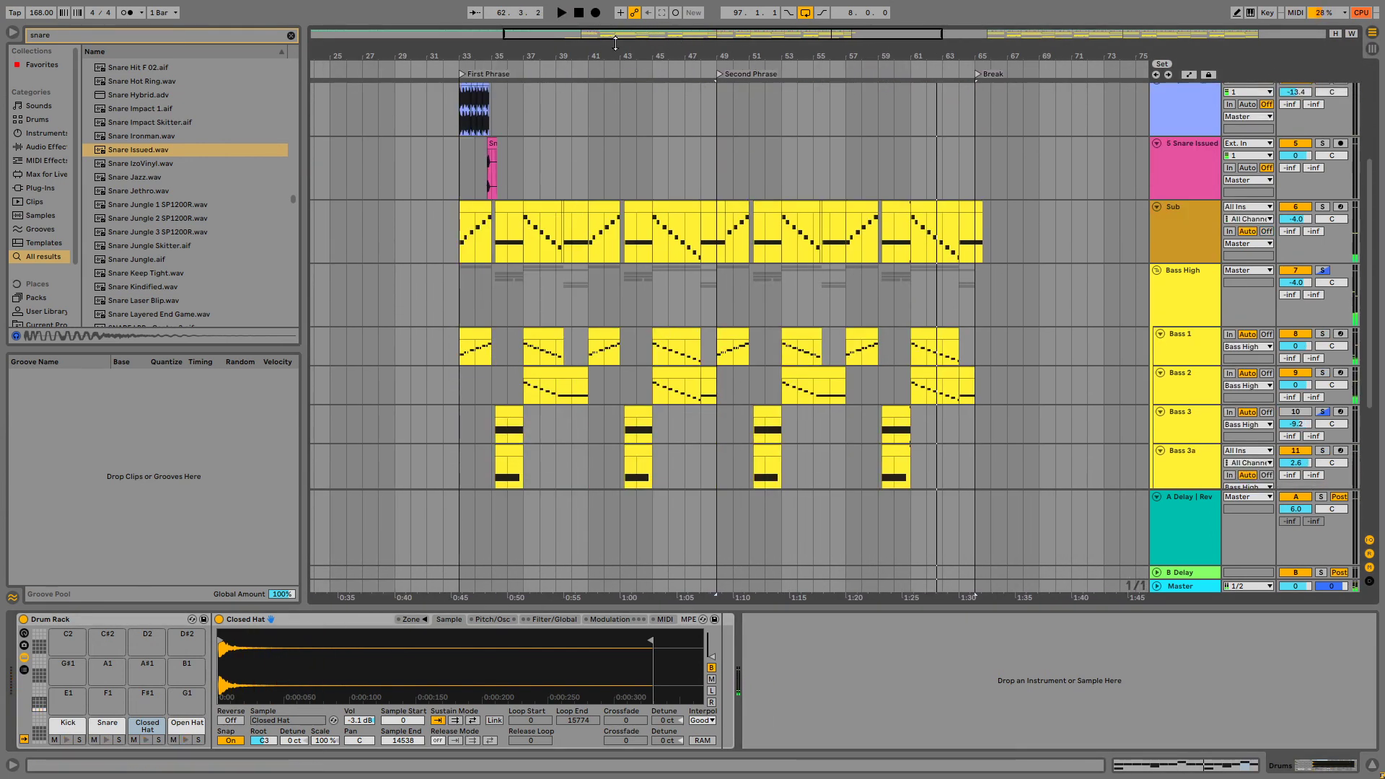
drag(575, 33, 575, 41)
scroll(749, 399, down, 2)
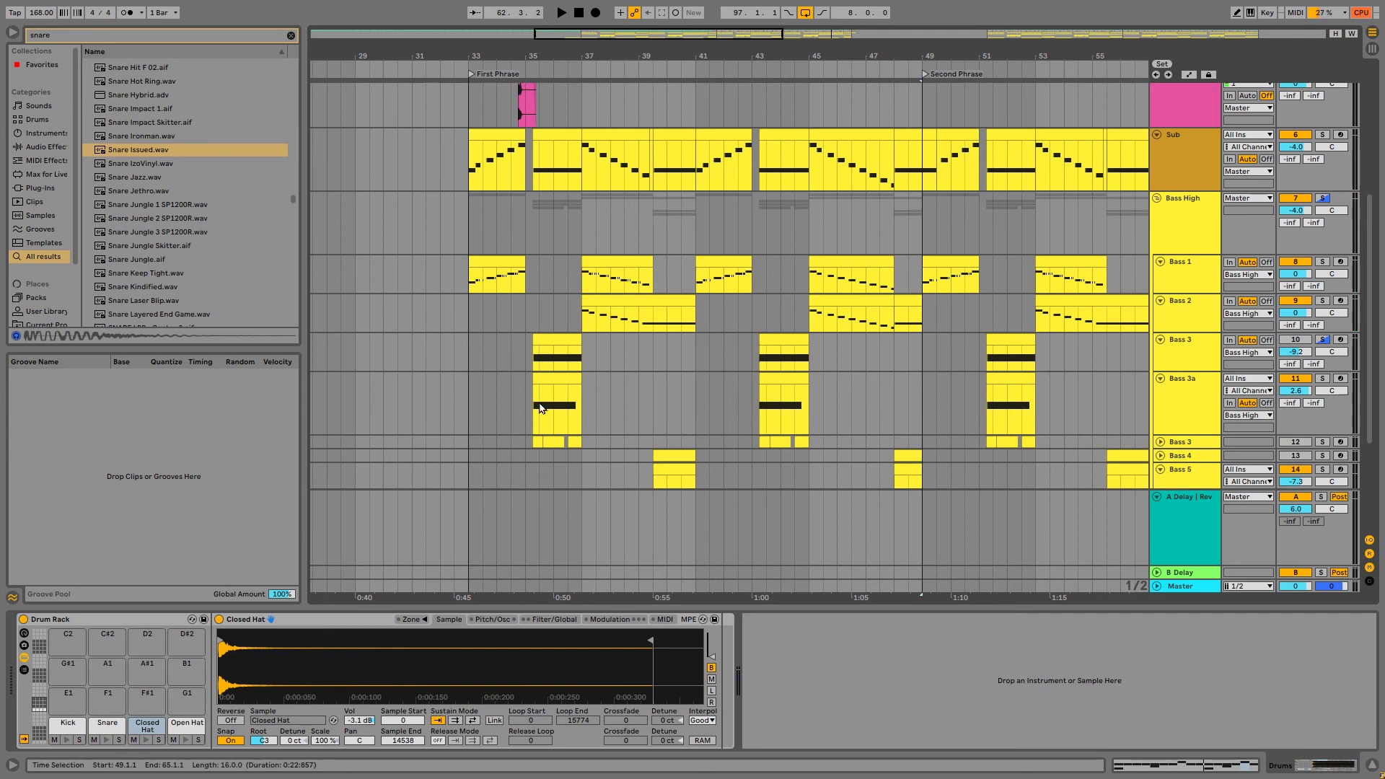
click(545, 374)
click(1323, 380)
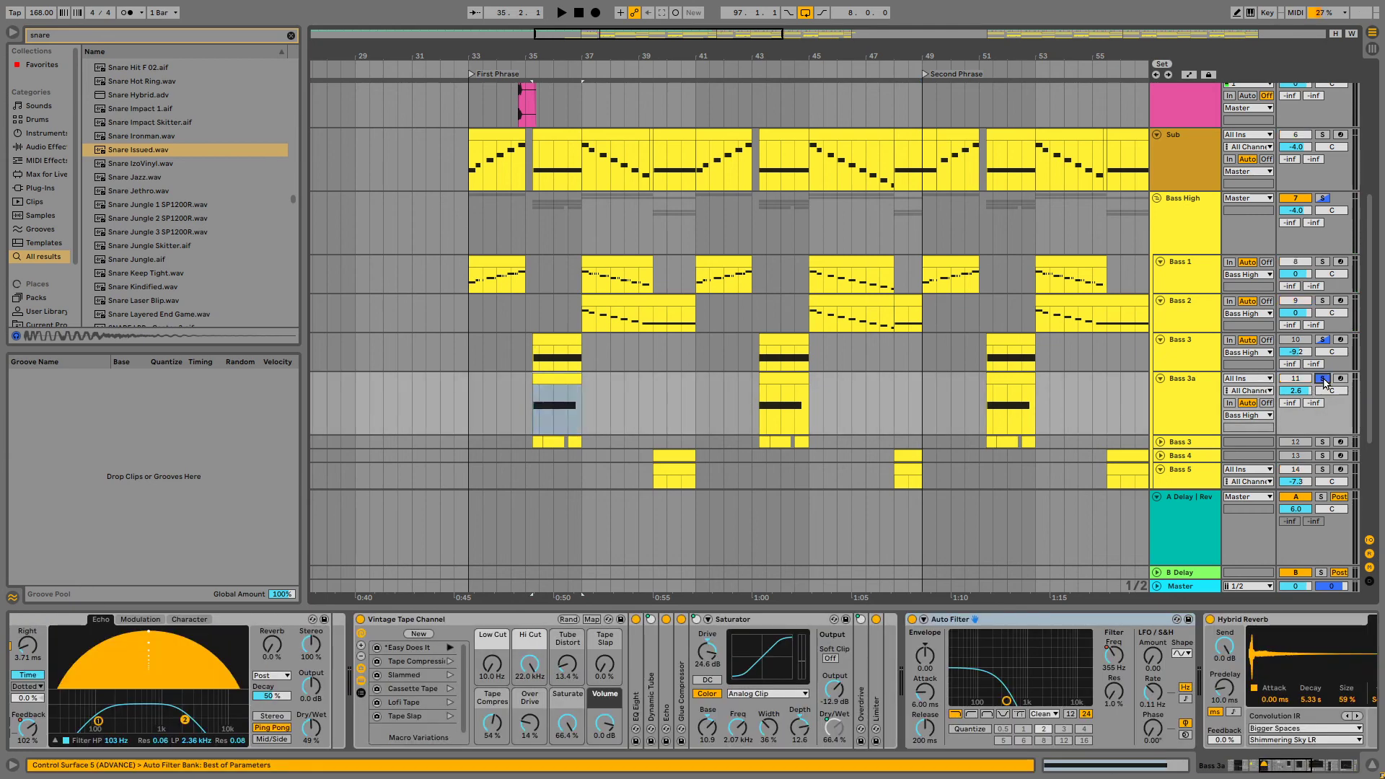
key(space)
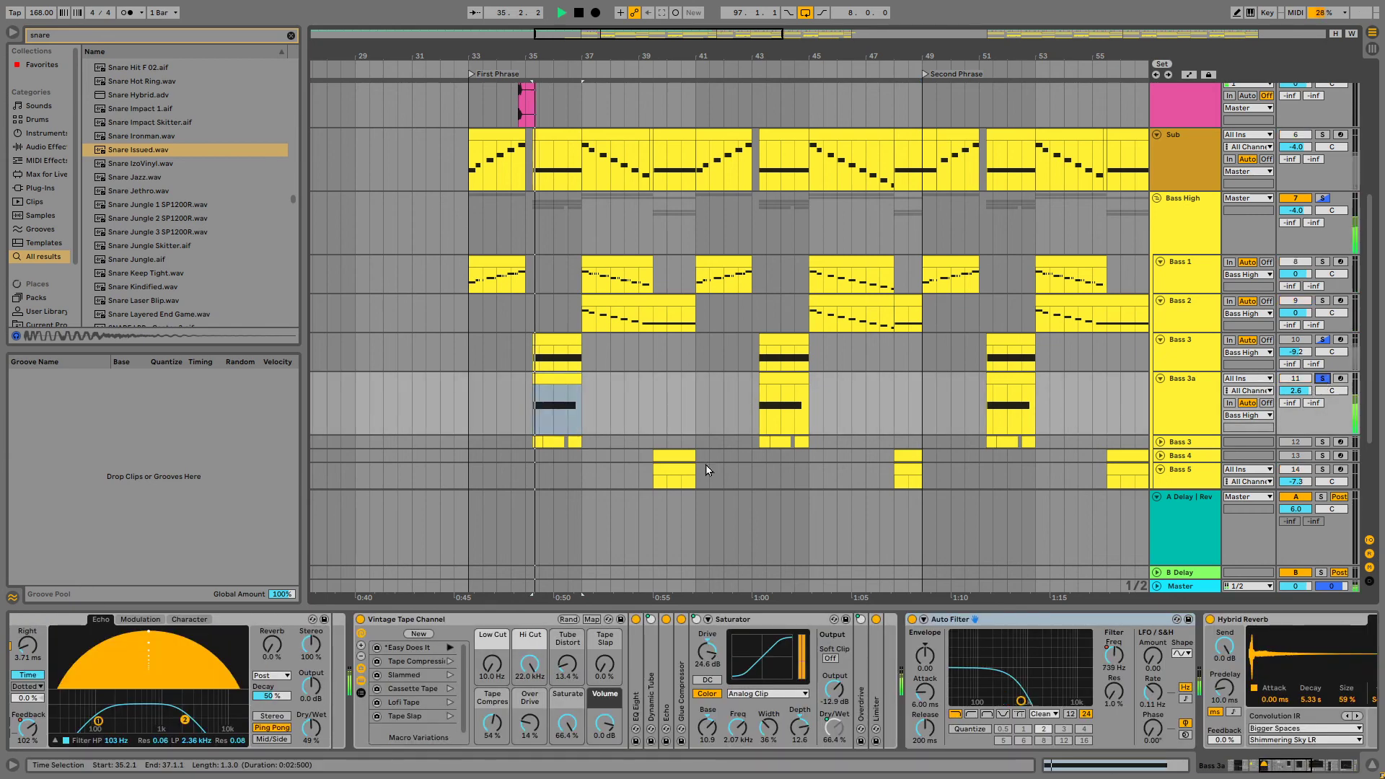
Show Bass 3a's Operator Filter Freq automation and add a breakpoint at 43.1, just before the second clip
click(1277, 764)
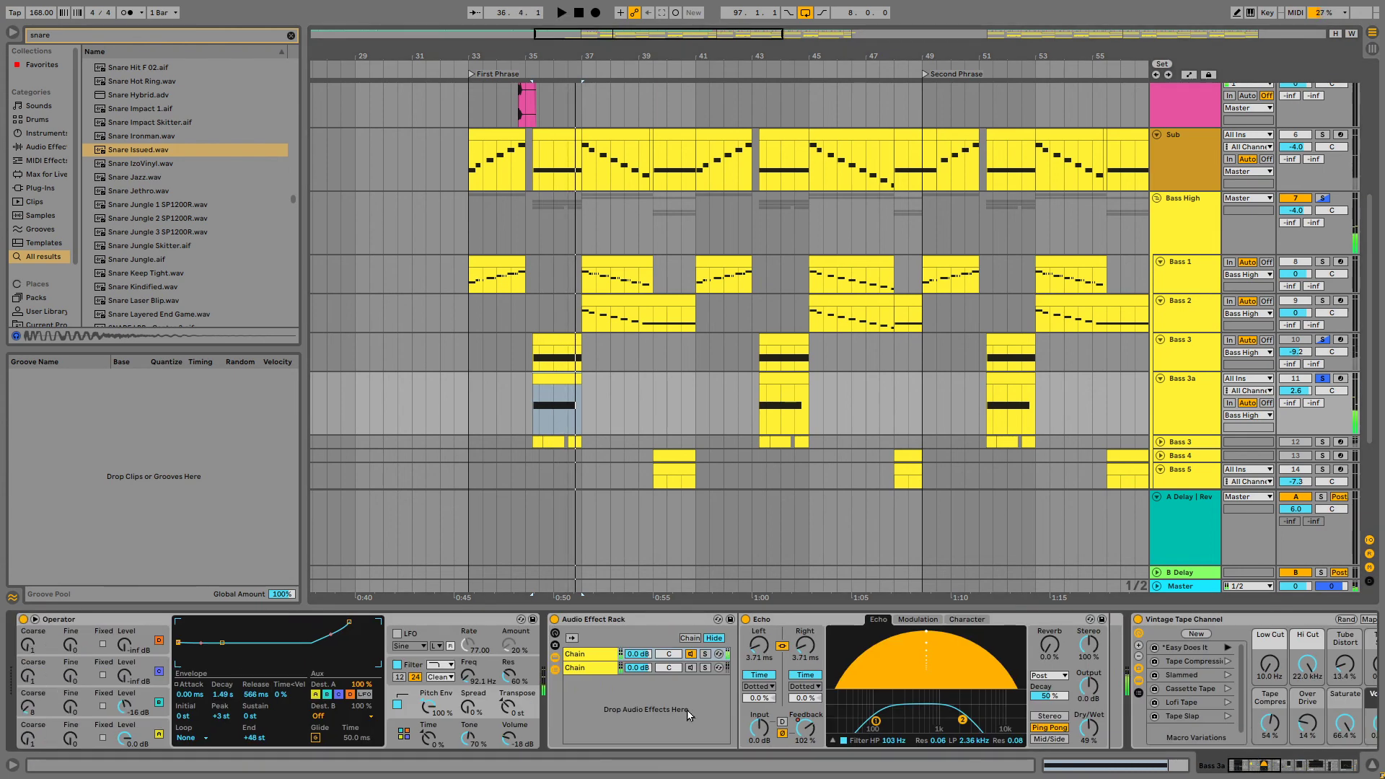
click(469, 682)
click(767, 412)
key(a)
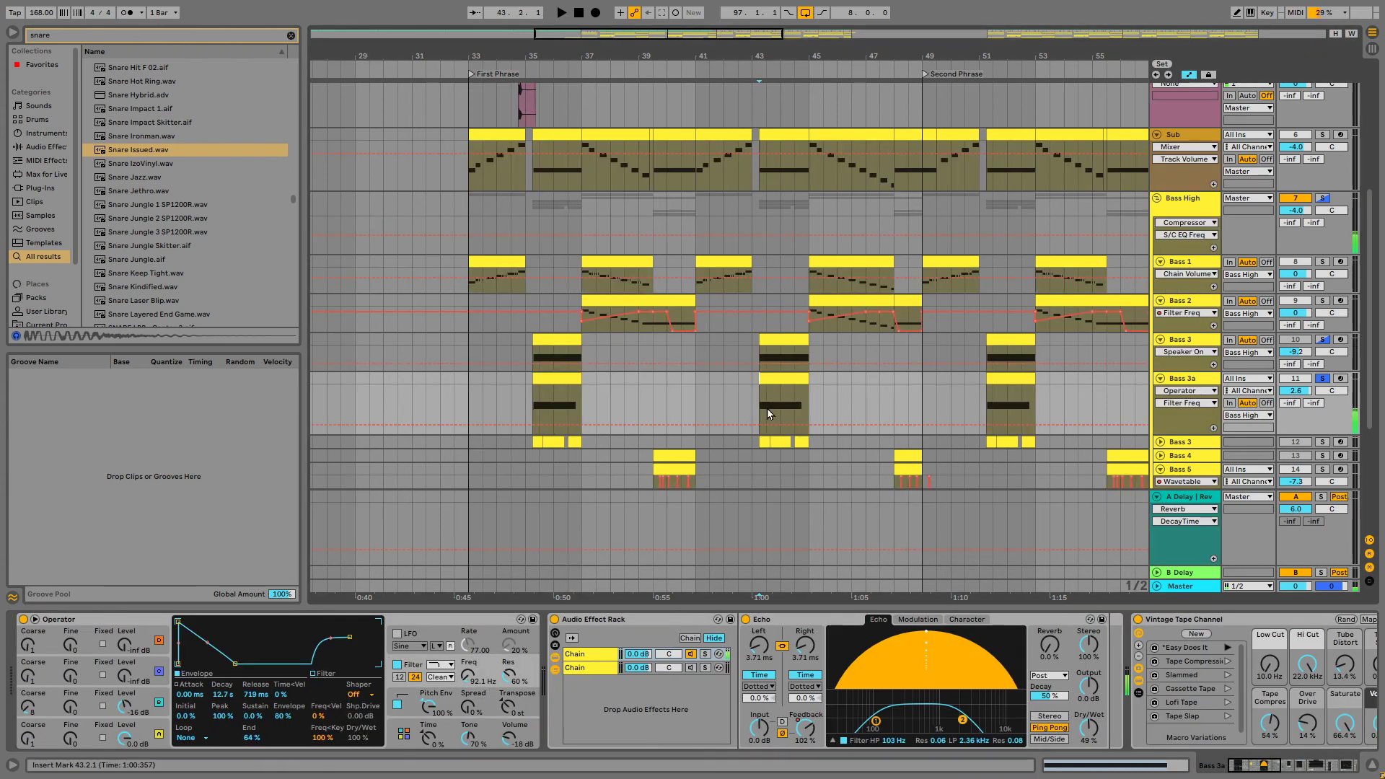
click(752, 424)
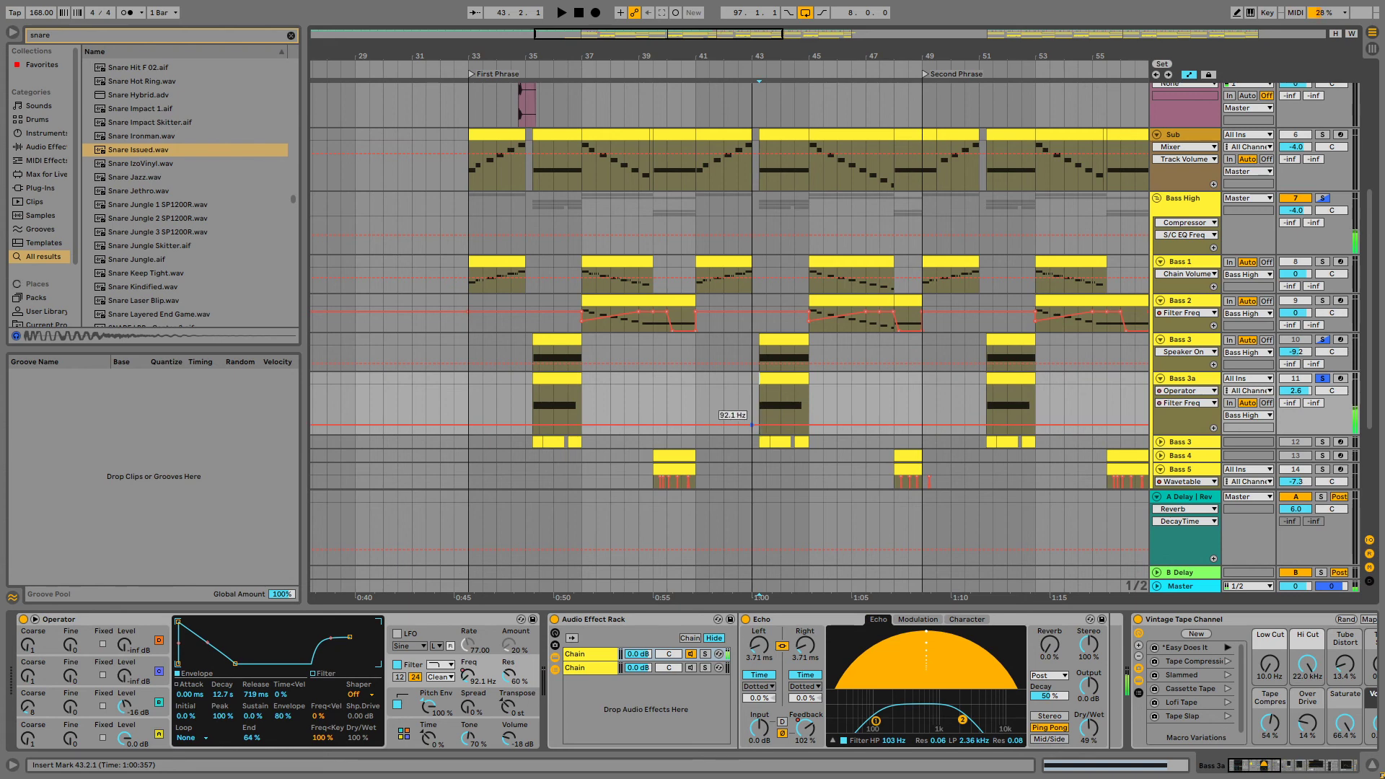
Audition Bass 3a's second clip with Filter Freq at 291 Hz, then set the automation from 43.1 to 42.8 Hz and replay it
drag(752, 425, 751, 416)
click(771, 379)
key(space)
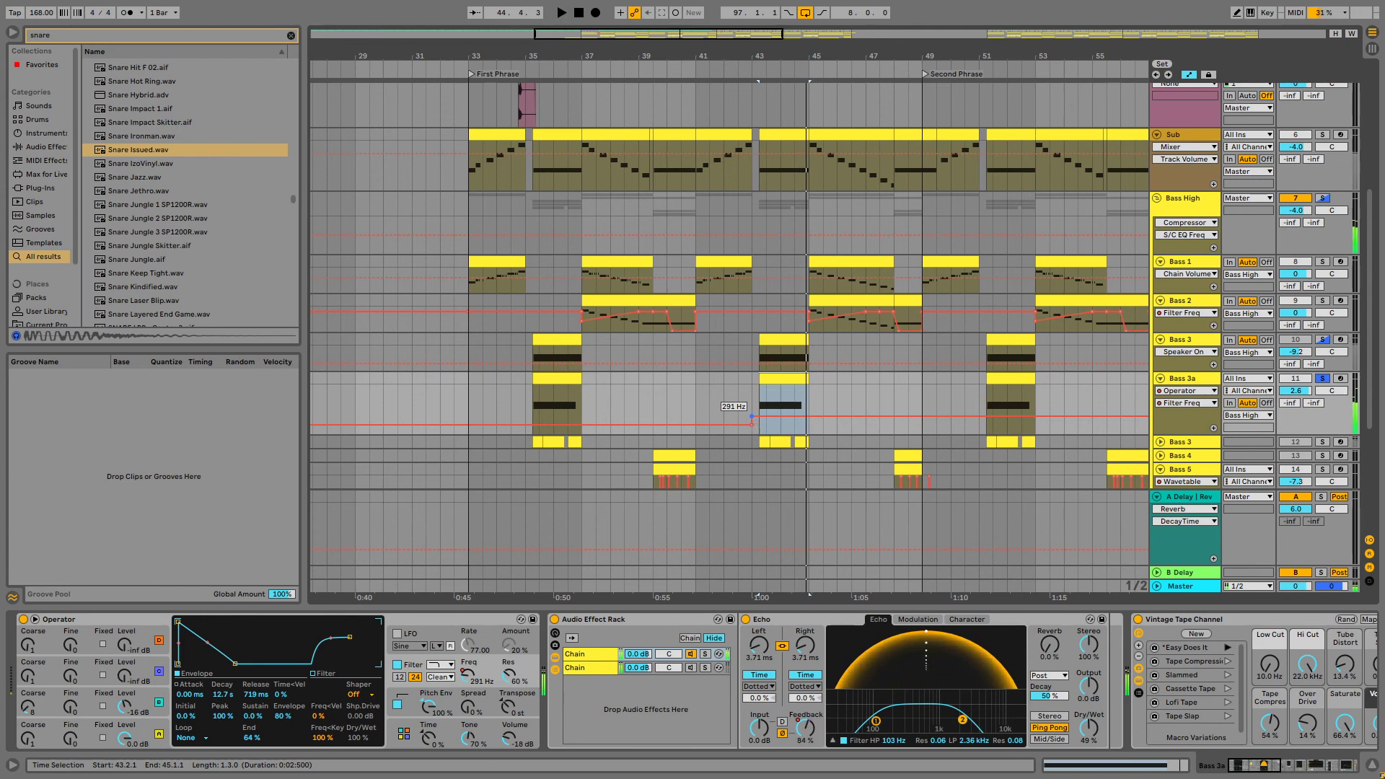
drag(757, 424, 752, 430)
key(space)
key(space)
Step Bass 3a's Filter Freq automation up to 180 Hz from 51.1 and back down from 59.1
click(976, 431)
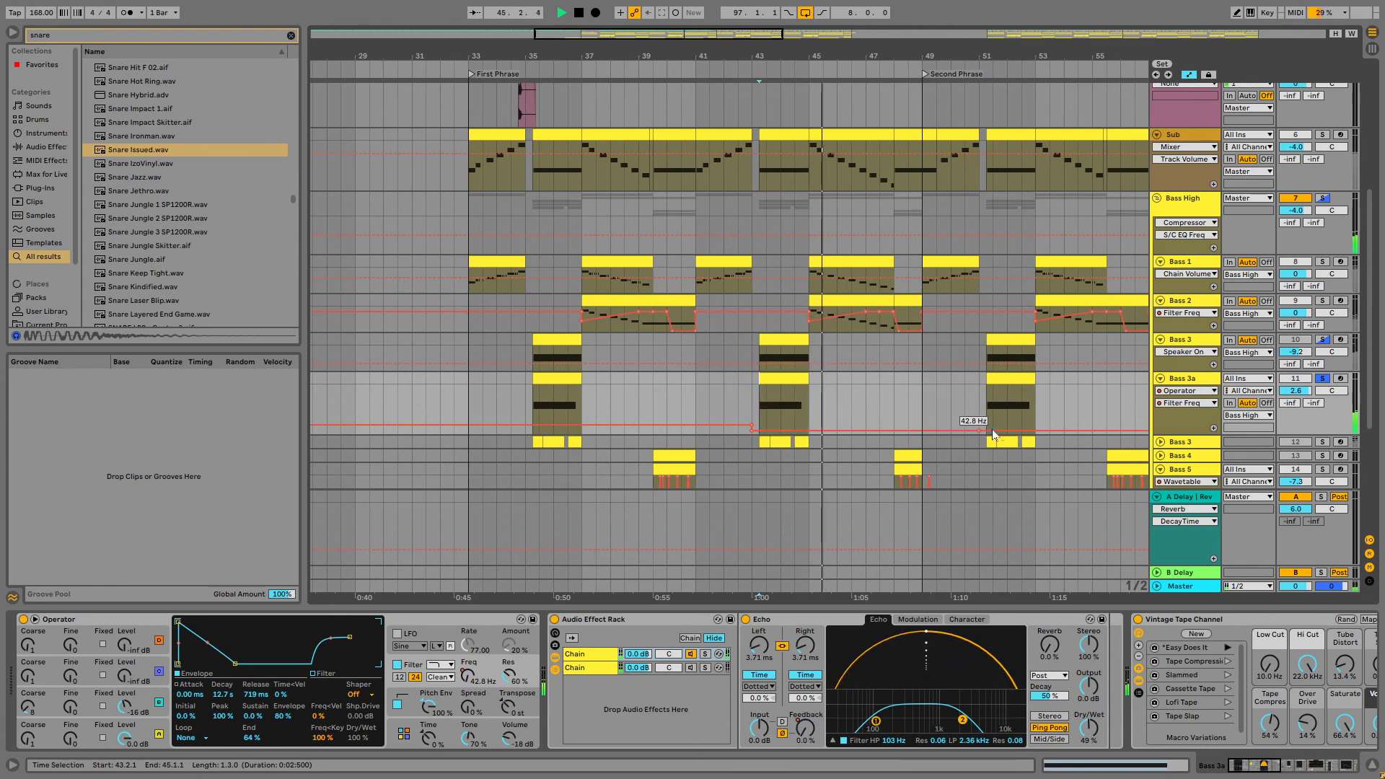
drag(983, 431, 983, 419)
scroll(997, 418, right, 5)
right_click(1005, 419)
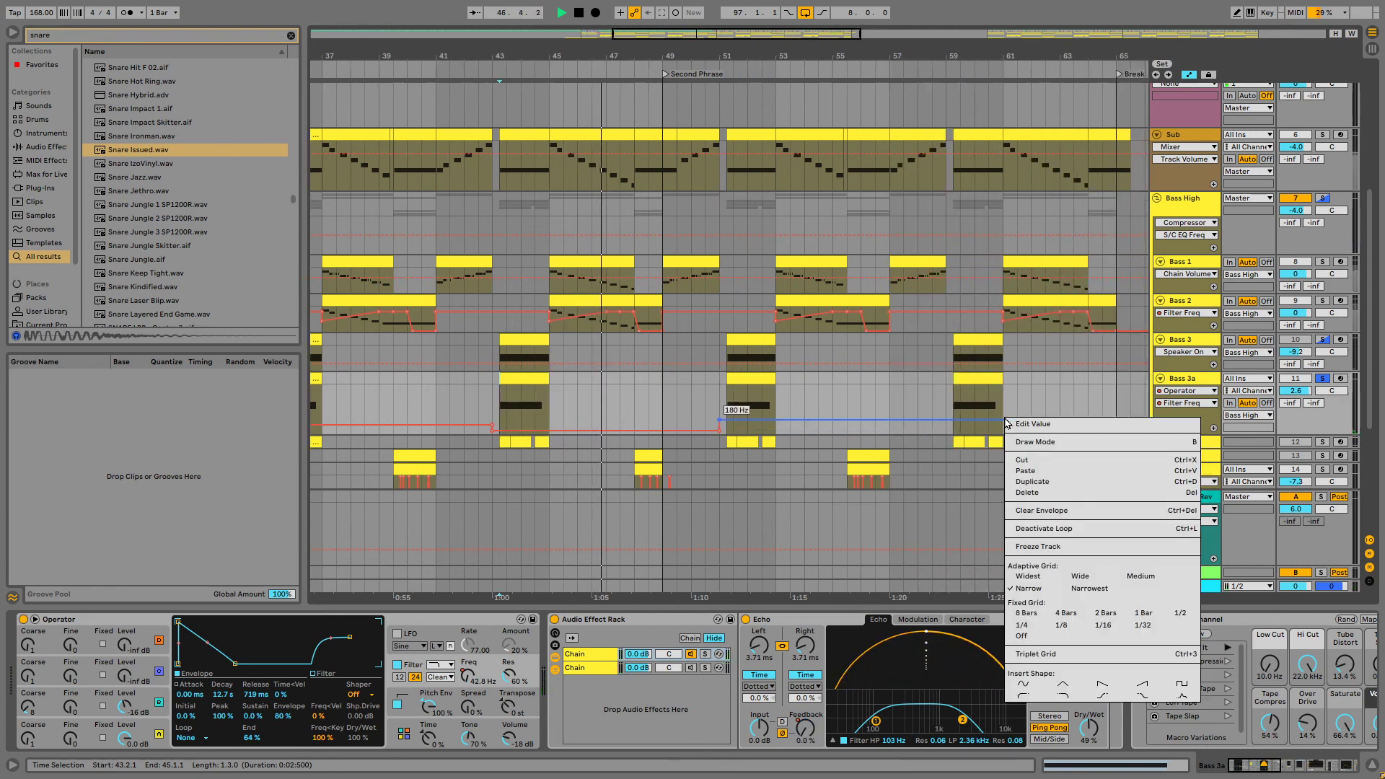
click(932, 424)
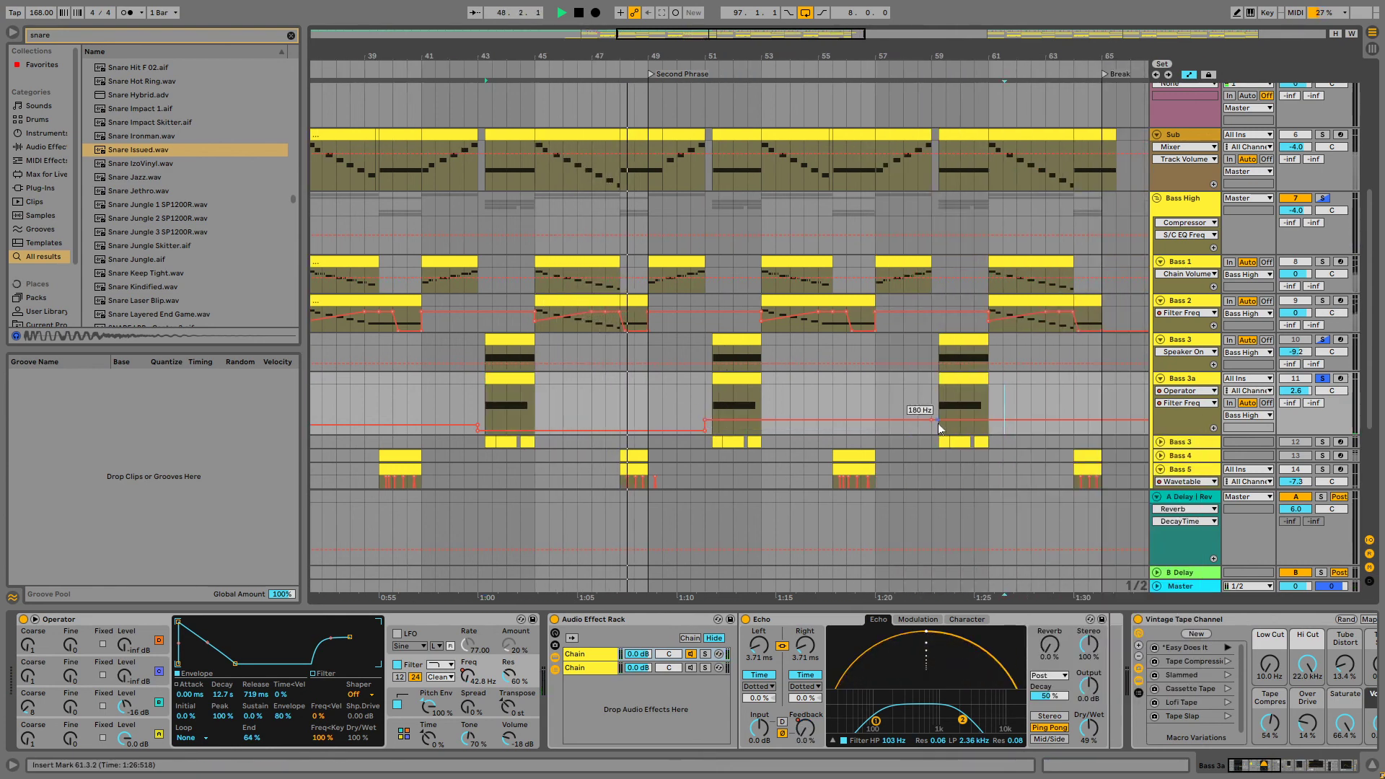
drag(936, 423, 936, 432)
Unsolo Bass 3a and fold the Bass 3 and Bass 3a tracks
click(1328, 362)
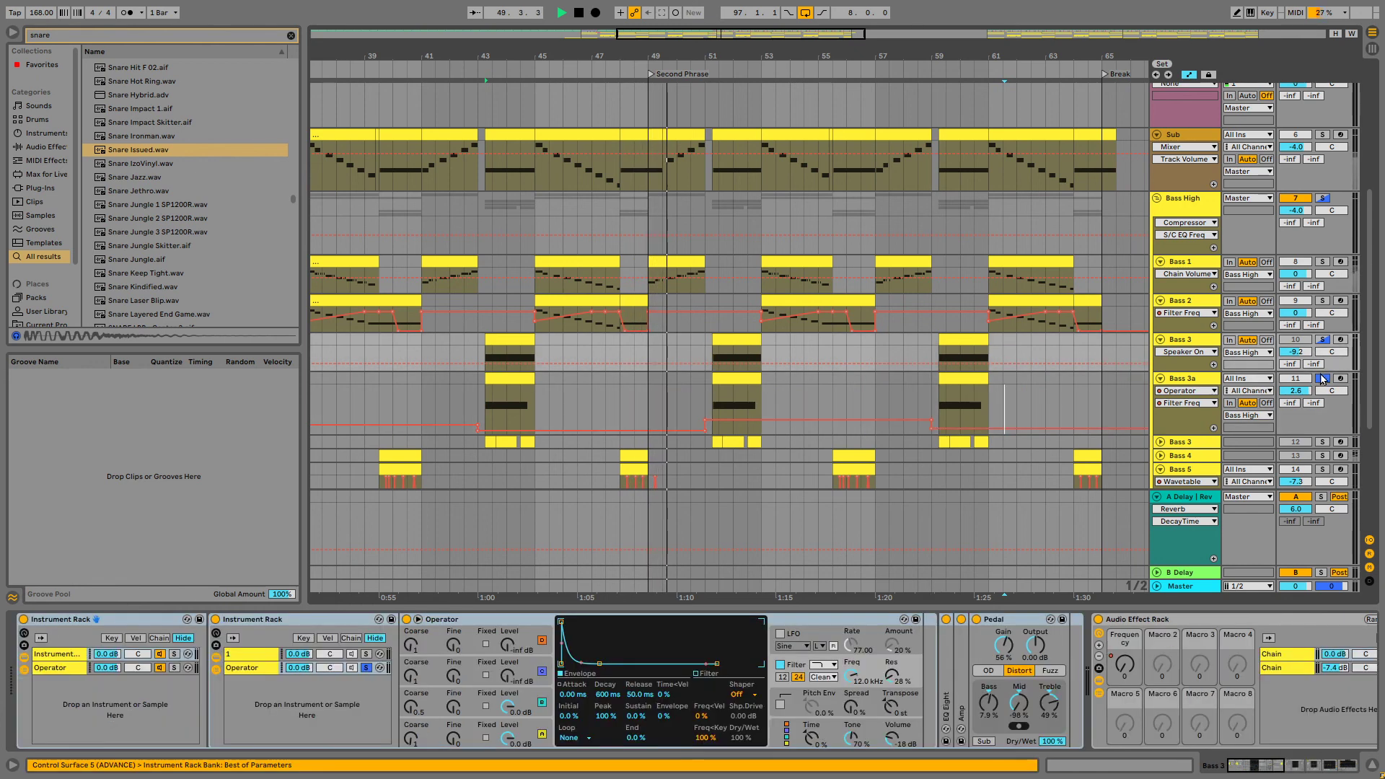
key(u)
click(1322, 353)
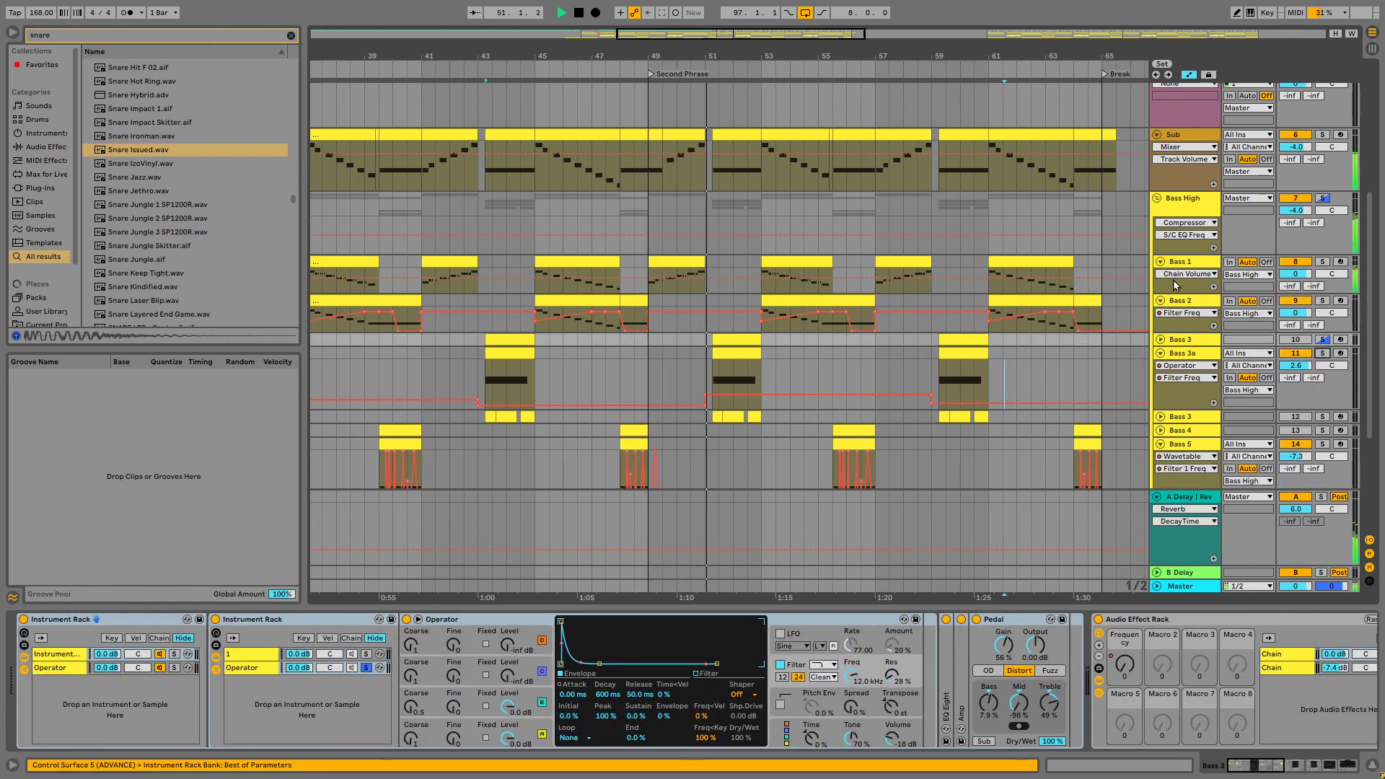
key(u)
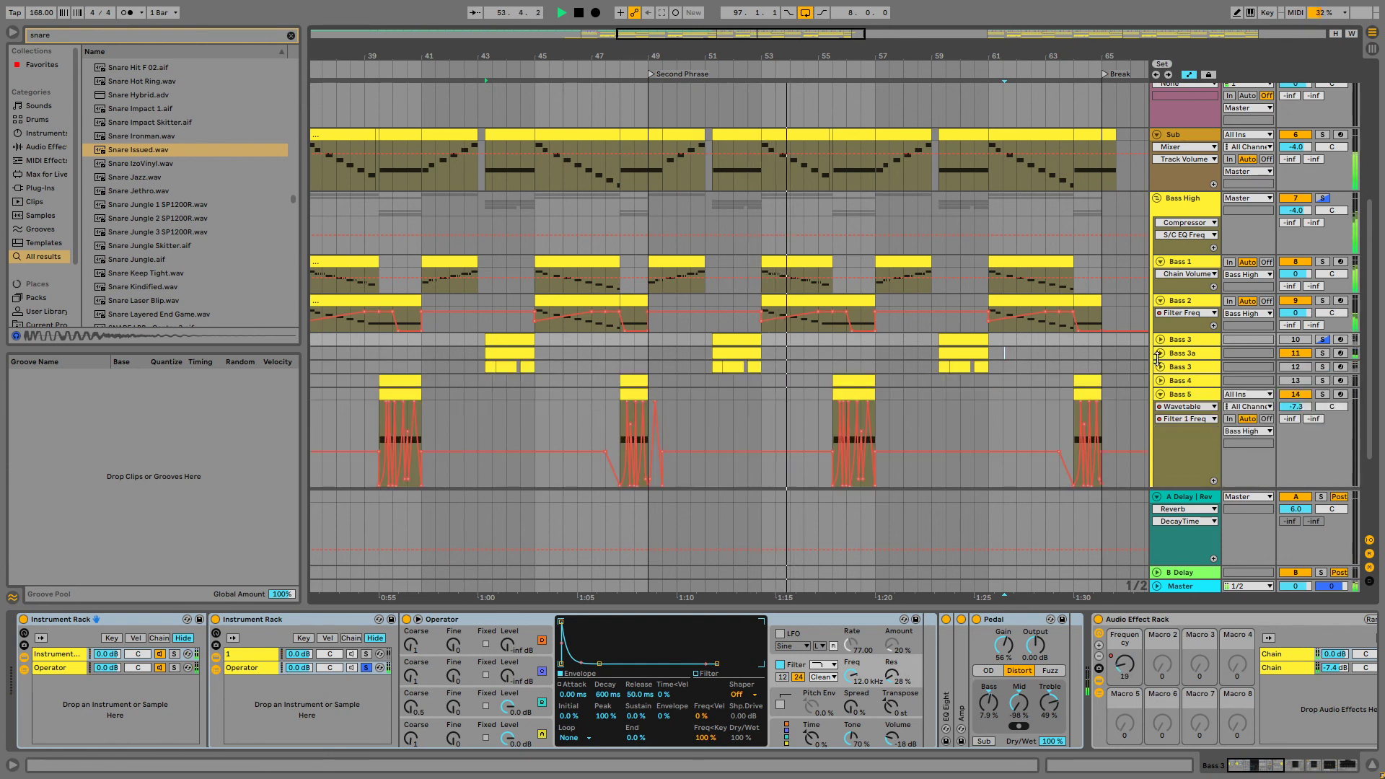
Unfold Bass 3a and slightly lower its Filter Freq automation between 51.1 and 59.1
click(1159, 353)
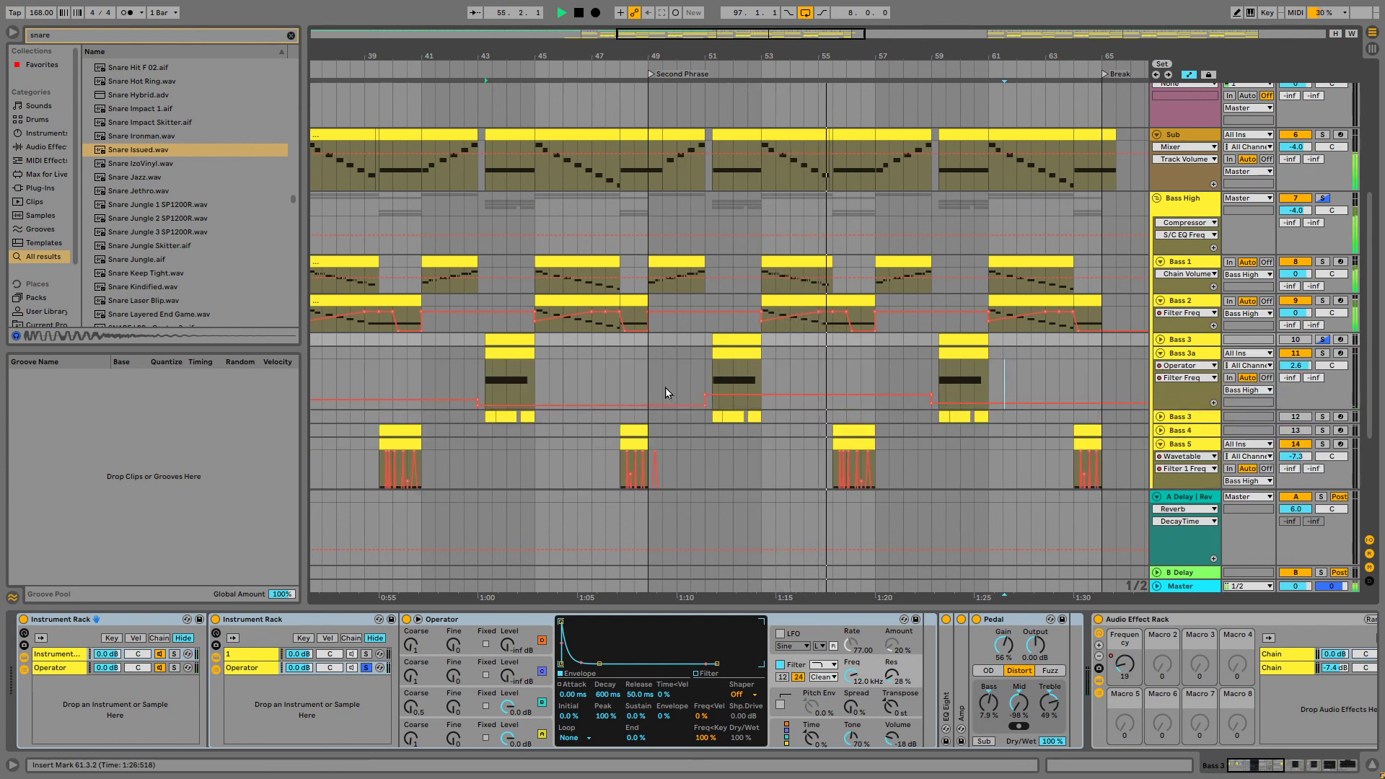
drag(705, 395, 705, 401)
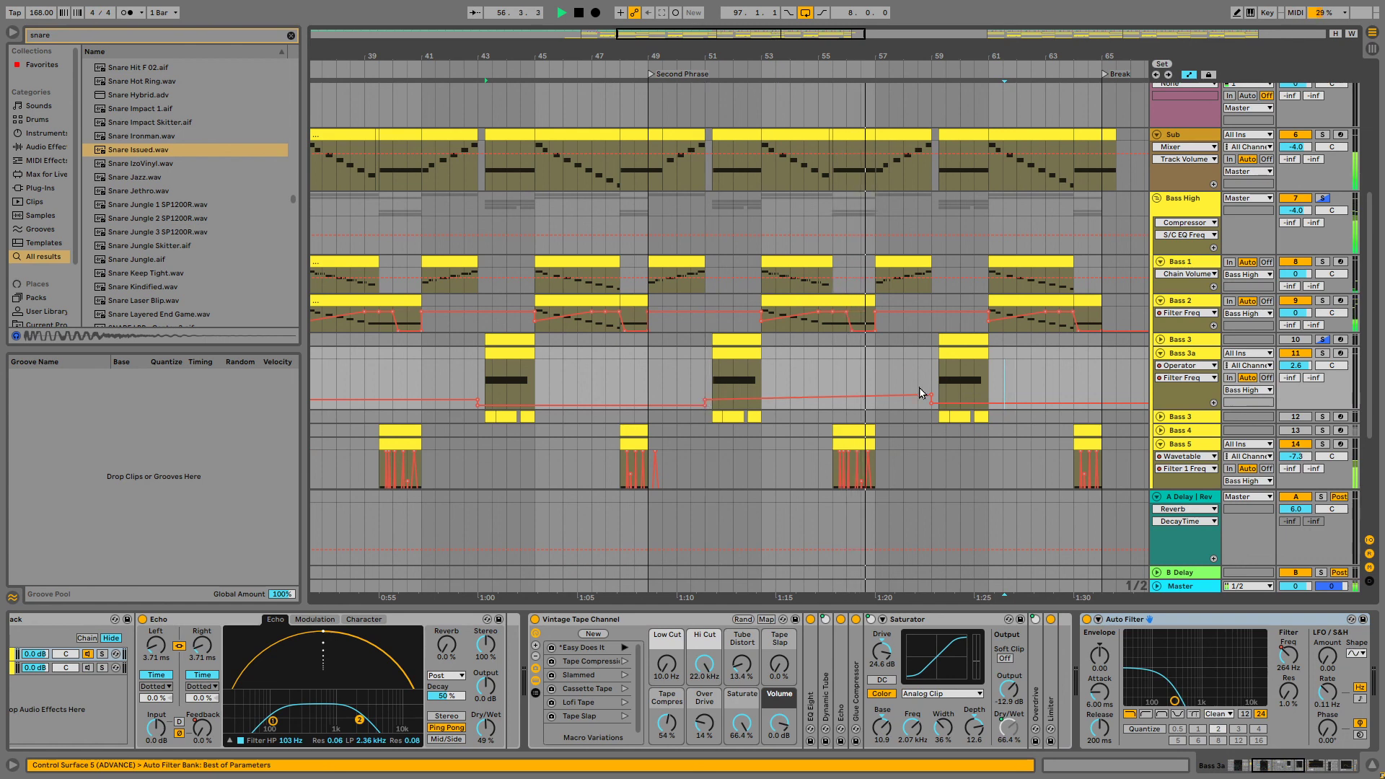
drag(931, 394, 930, 399)
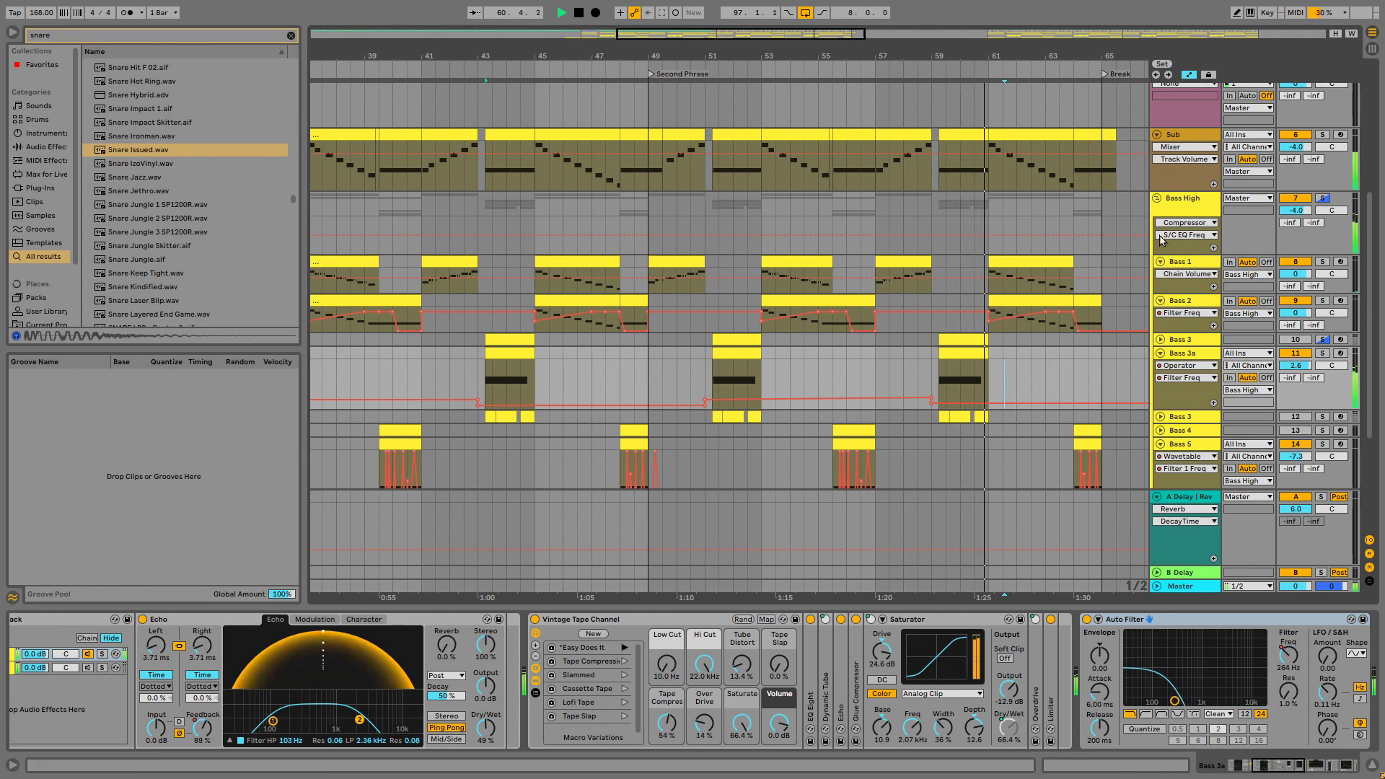
Trim the end of the last Sub clip before the Break to 65.1
drag(806, 33, 817, 34)
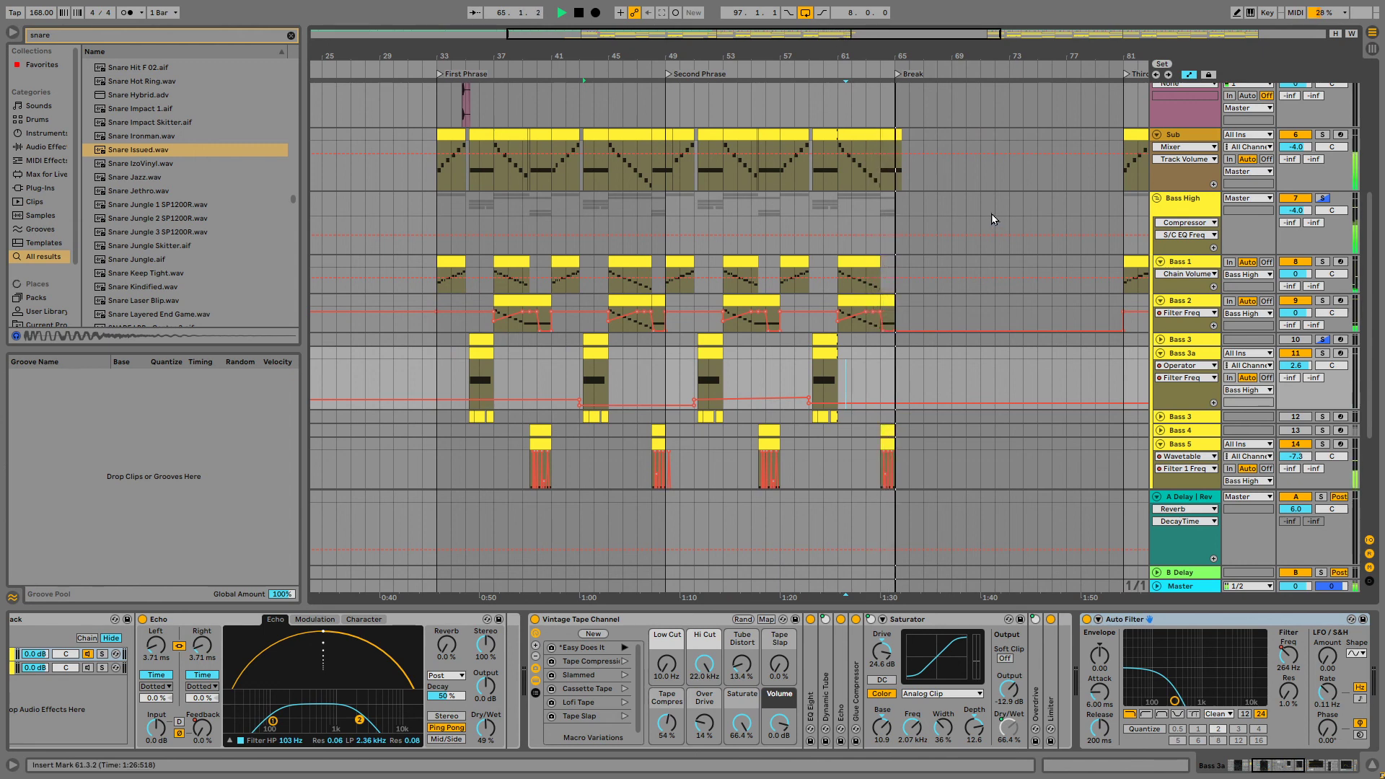
drag(715, 37, 755, 38)
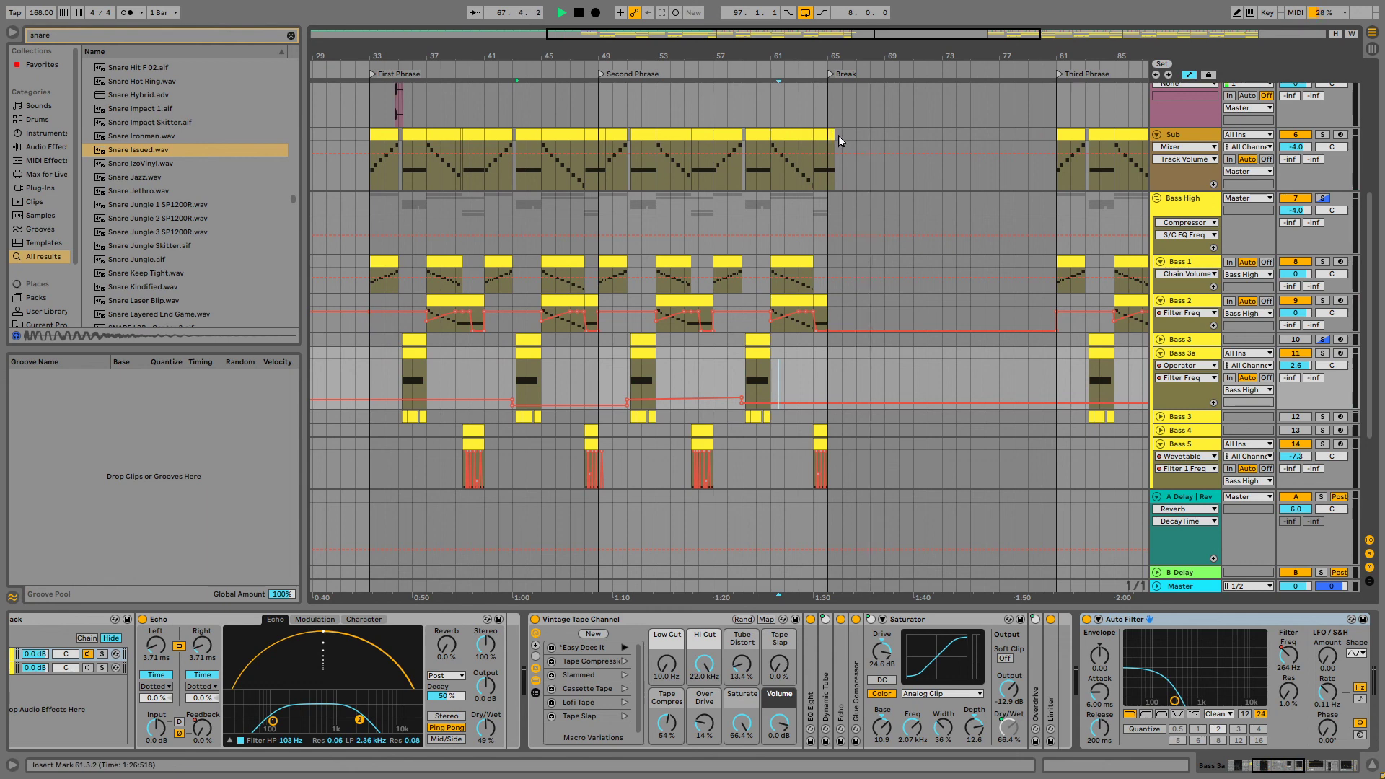
drag(834, 136, 827, 136)
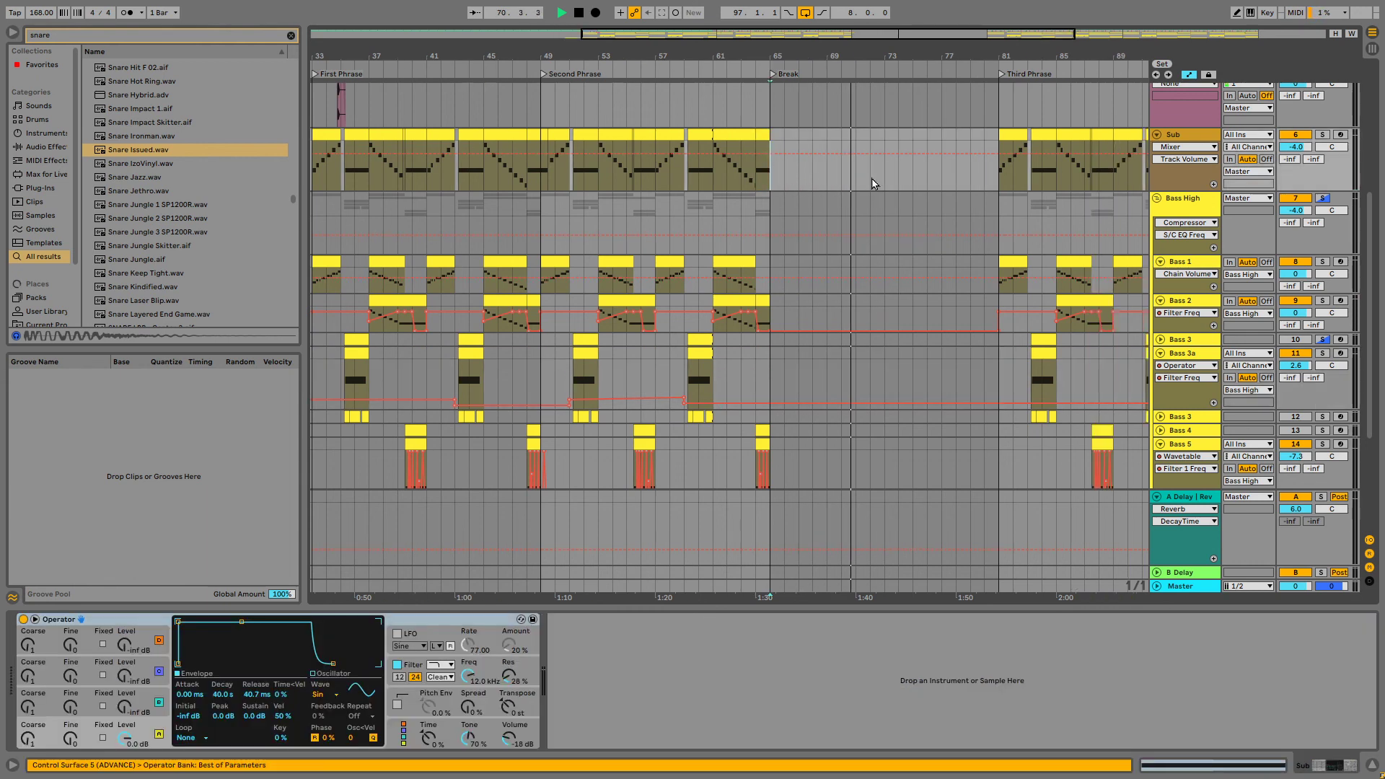
click(959, 173)
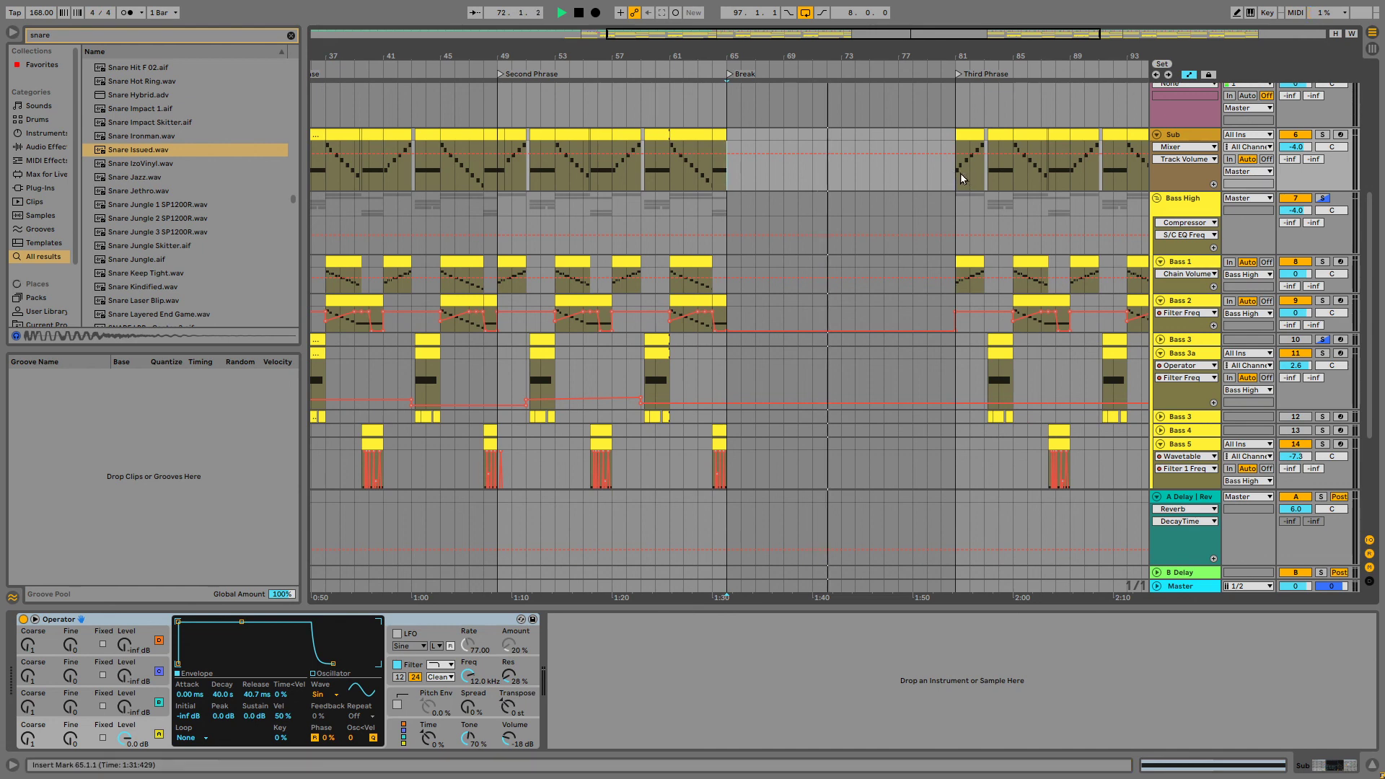